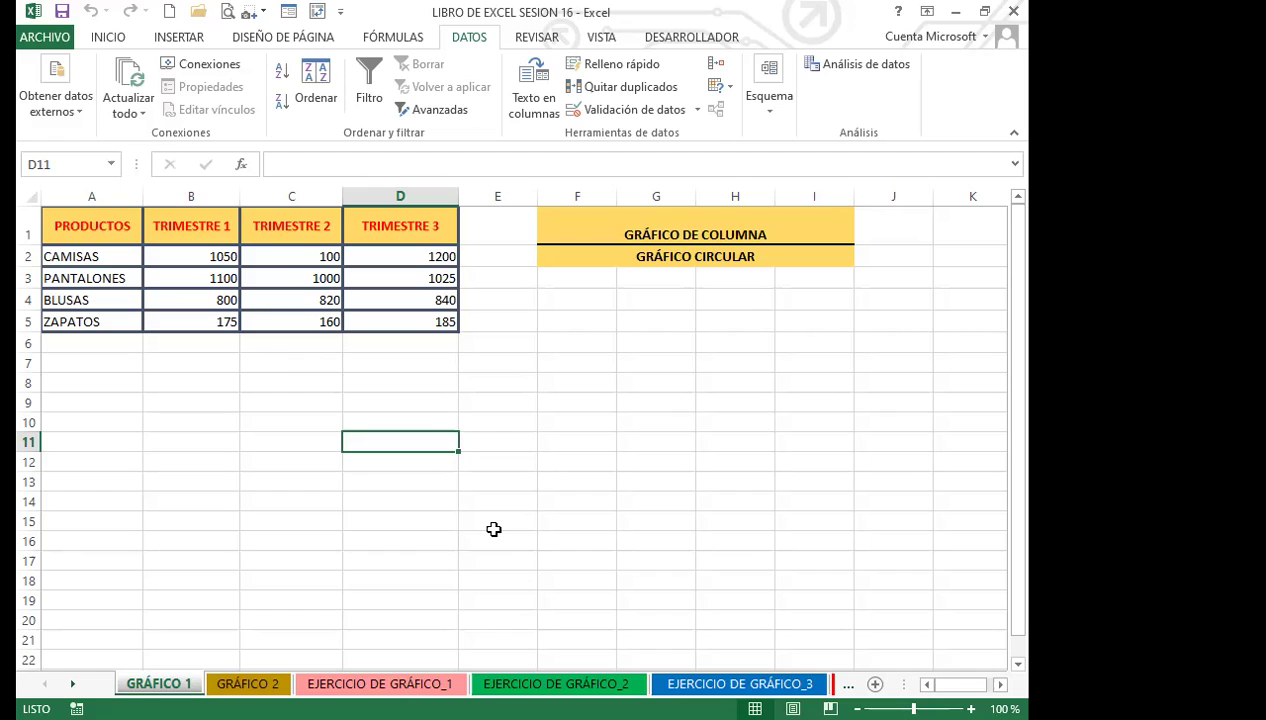
- Insert column sparklines beside the product table for the quarterly figures in B2:D5
left_click(184, 264)
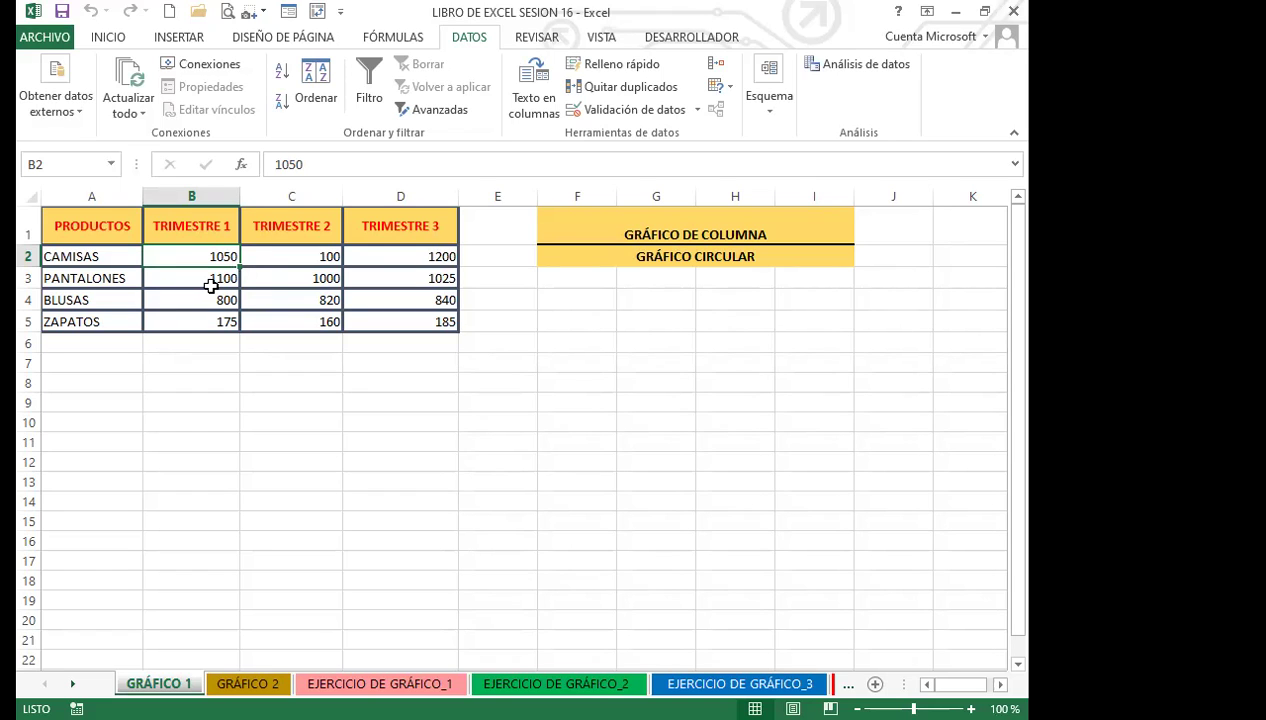
left_click(170, 40)
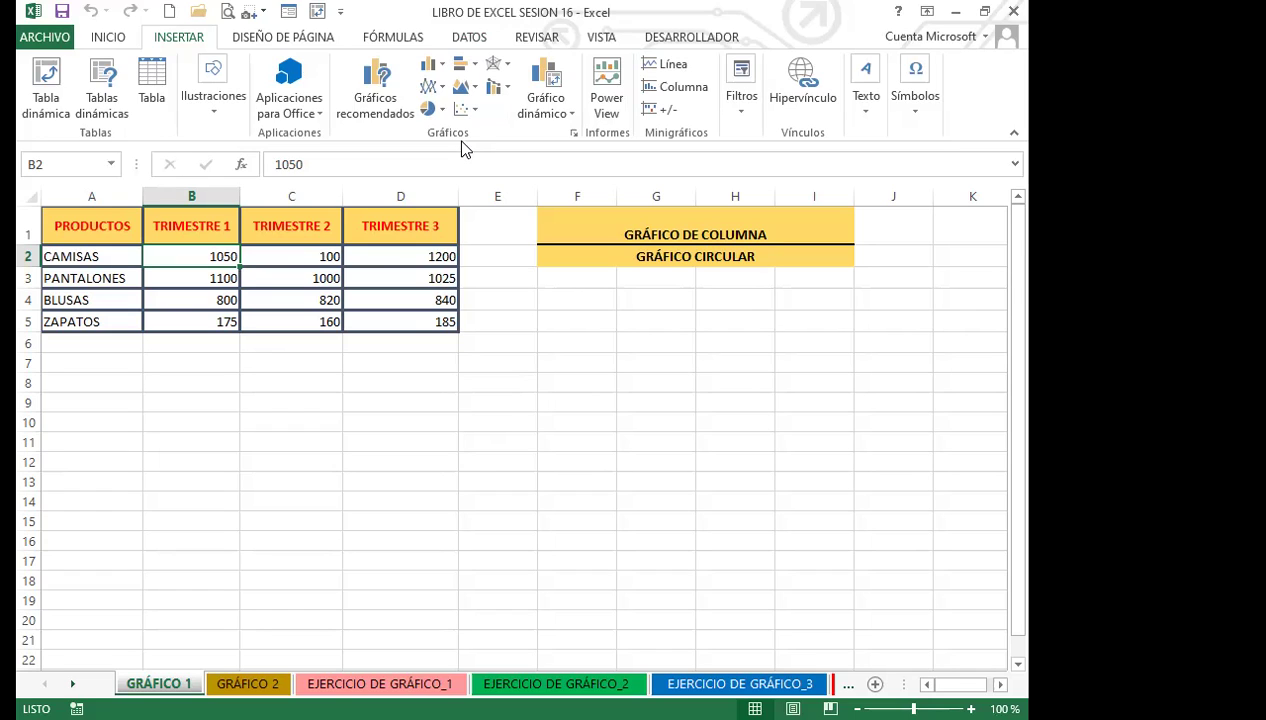
left_click(505, 258)
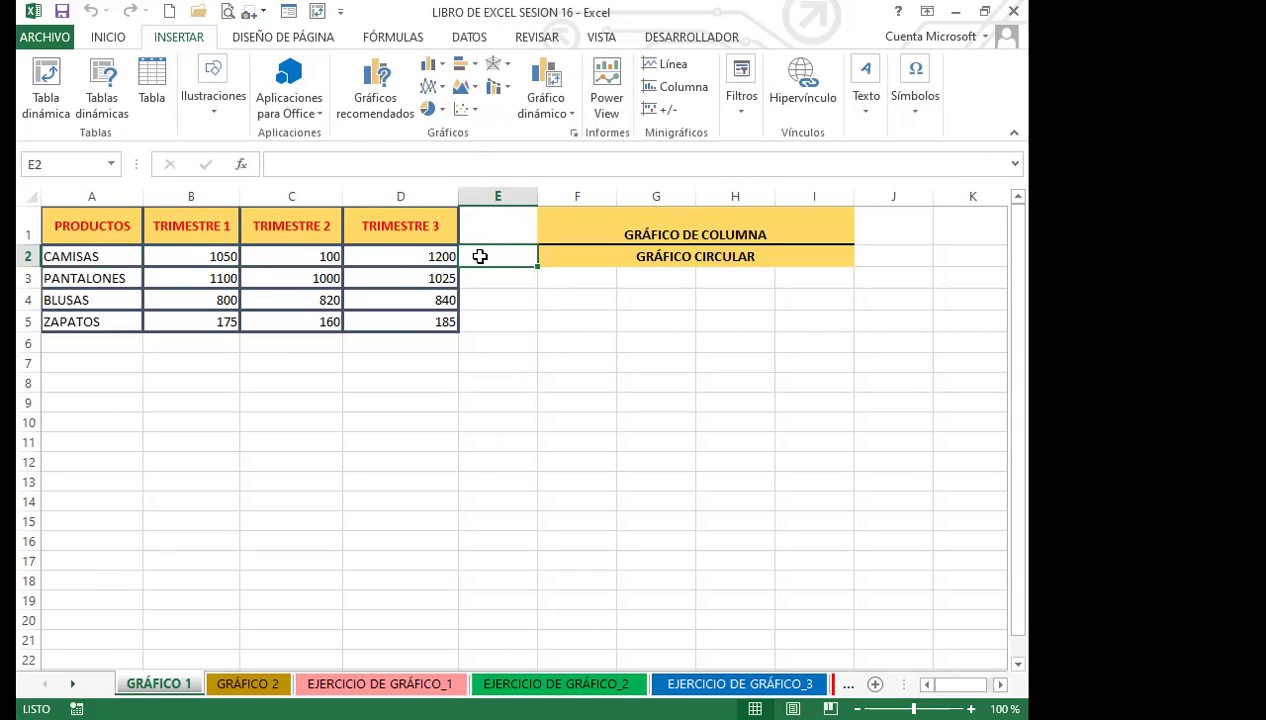
left_click_drag(192, 255, 320, 318)
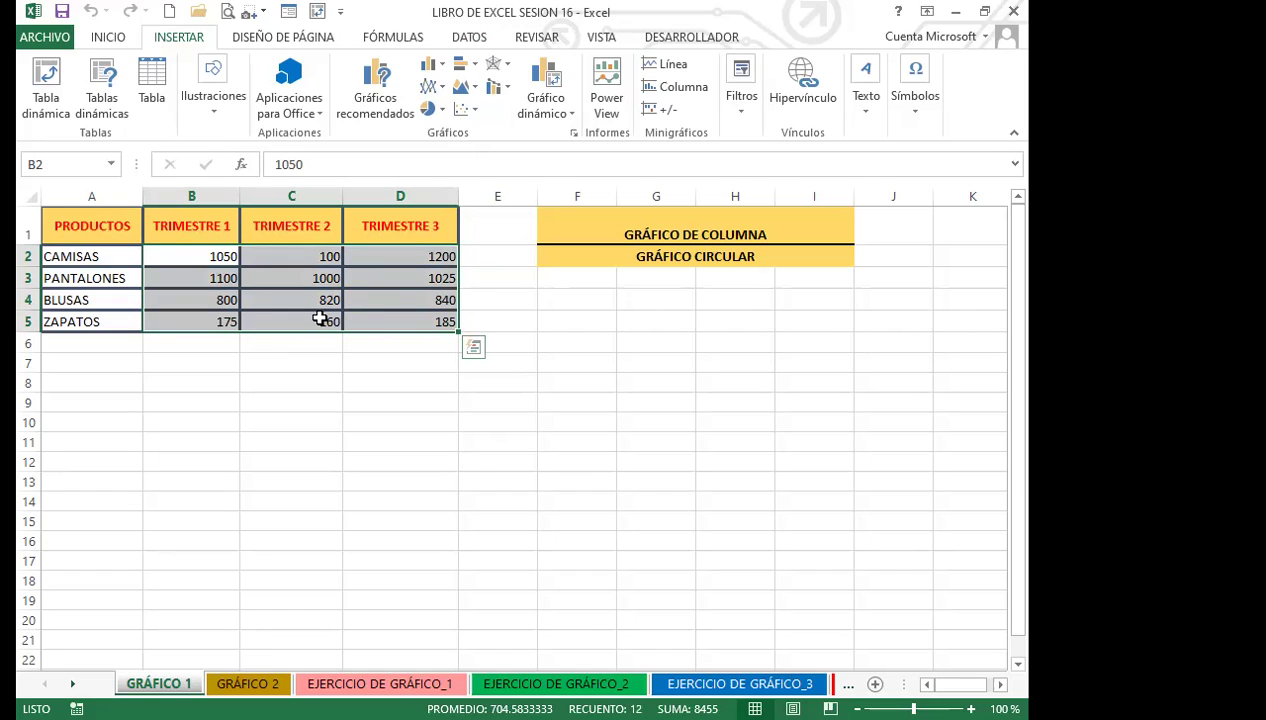
left_click(474, 349)
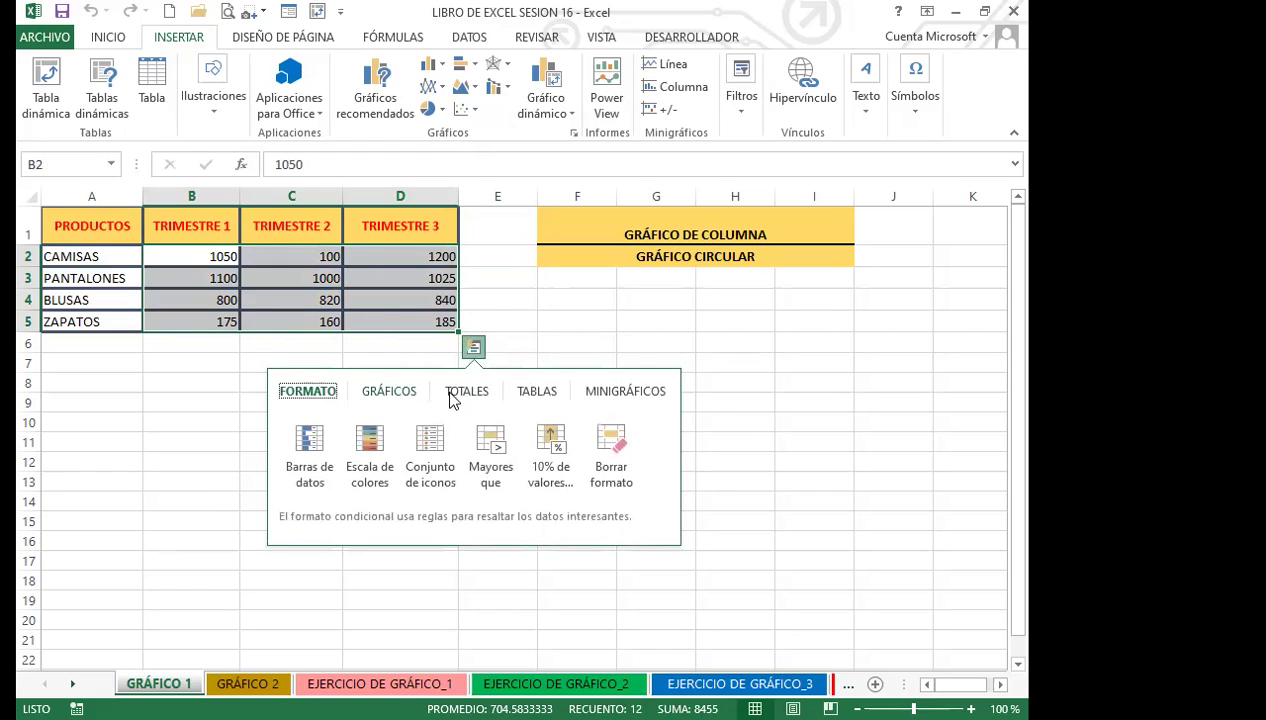
left_click(648, 396)
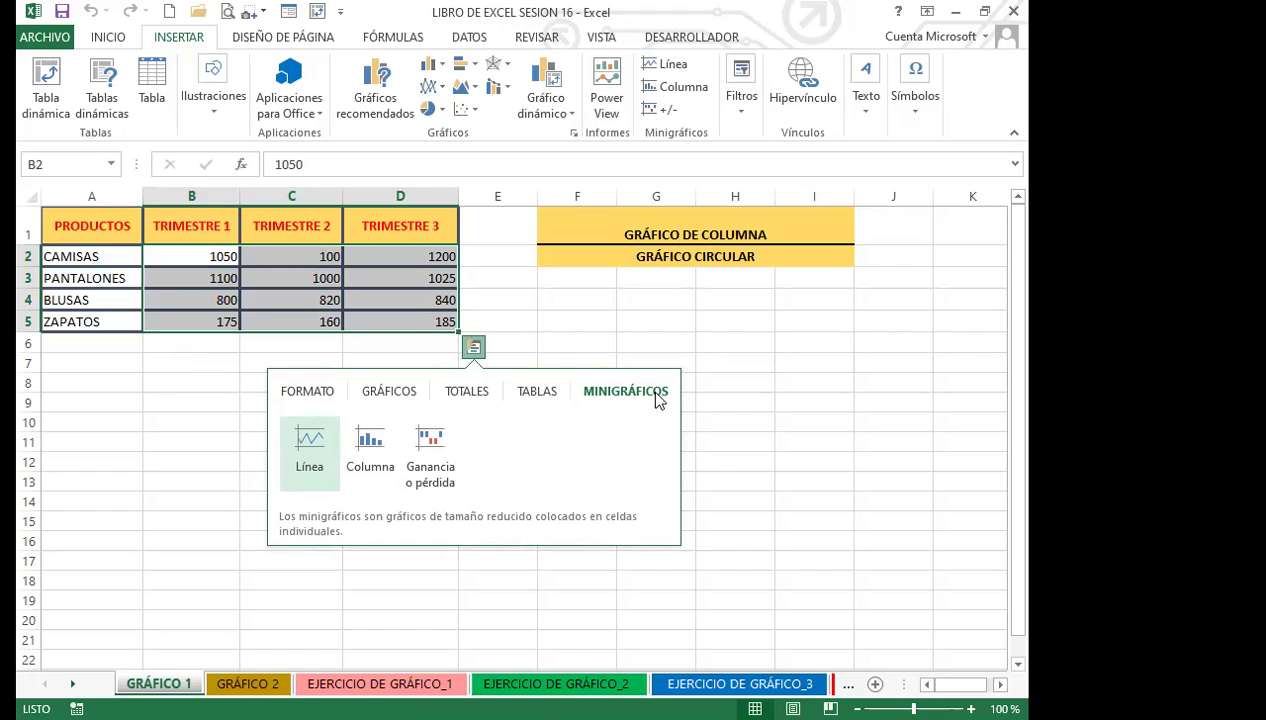
left_click(371, 440)
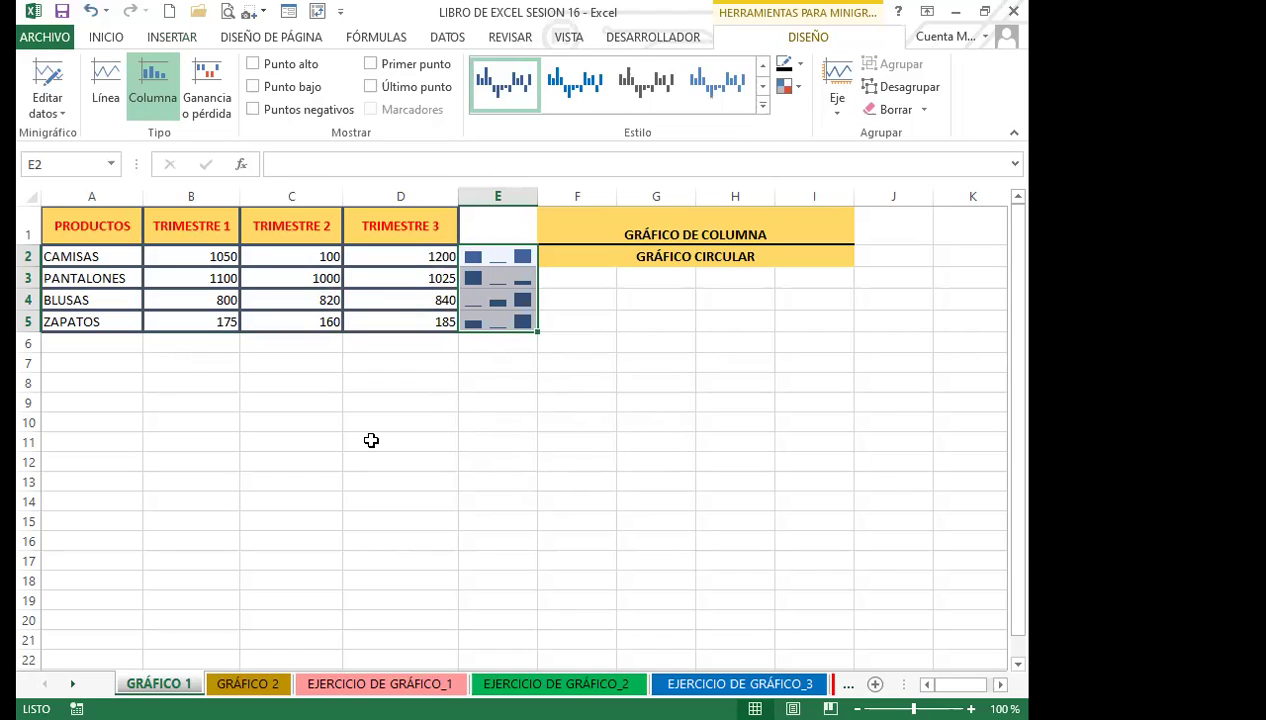
- Examine how the column sparklines in E2:E5 behave as a group when individual cells are selected
left_click(527, 396)
left_click(485, 319)
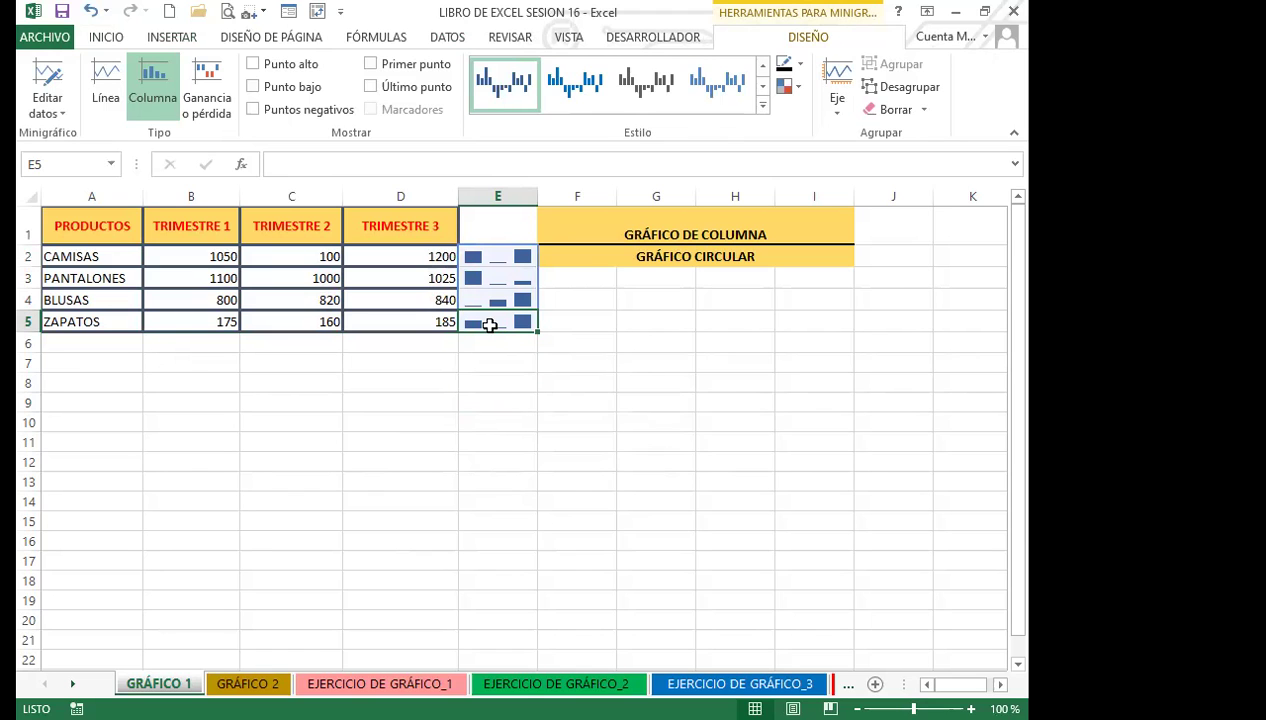
left_click(490, 420)
left_click(506, 320)
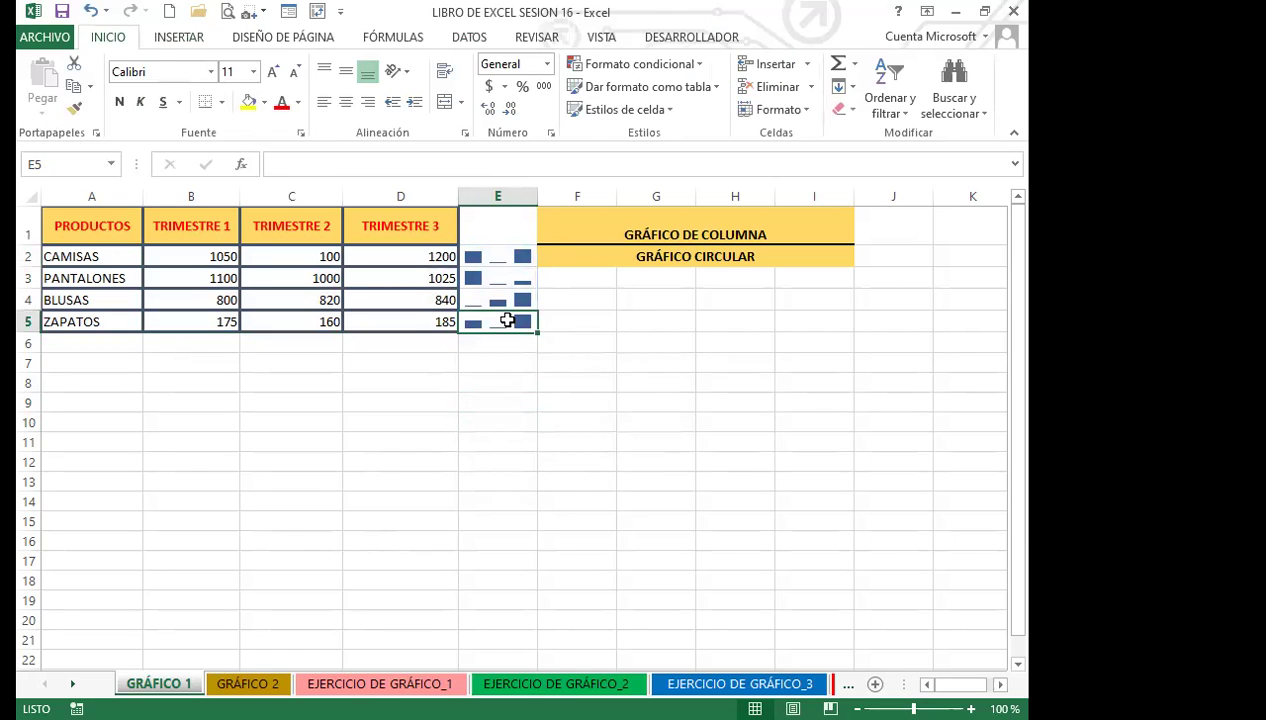
left_click_drag(500, 318, 518, 296)
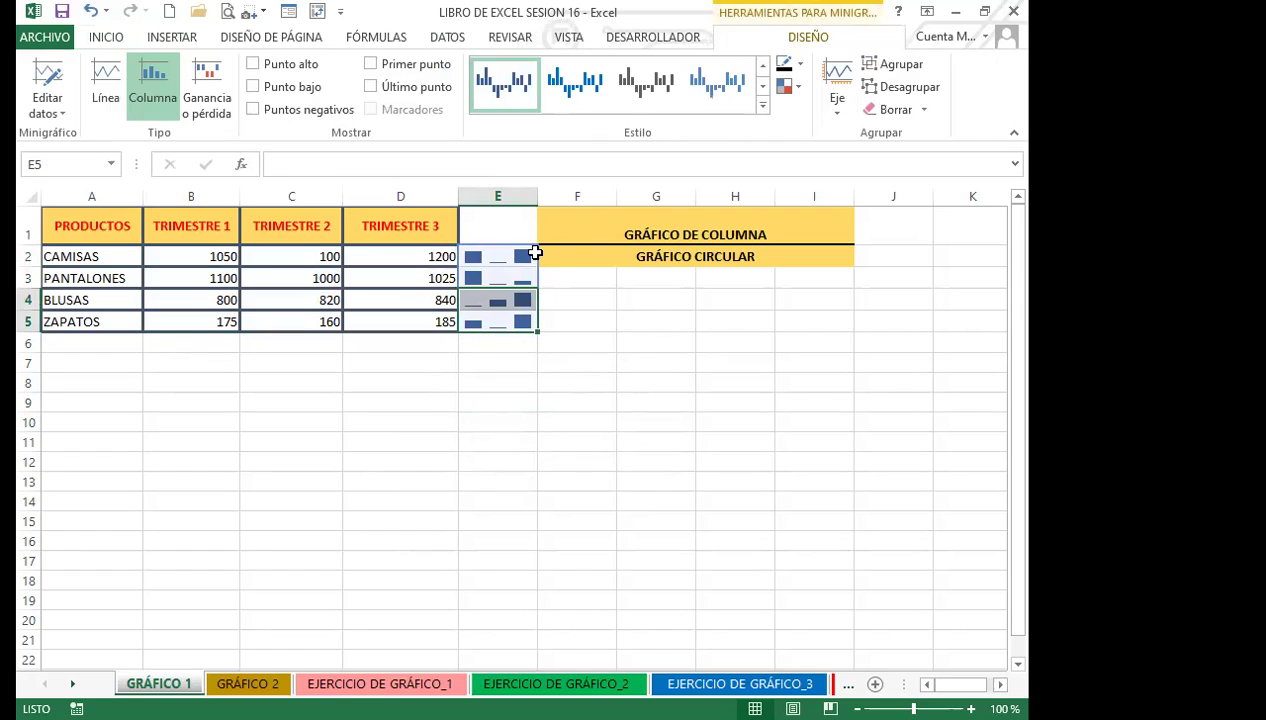
left_click(521, 366)
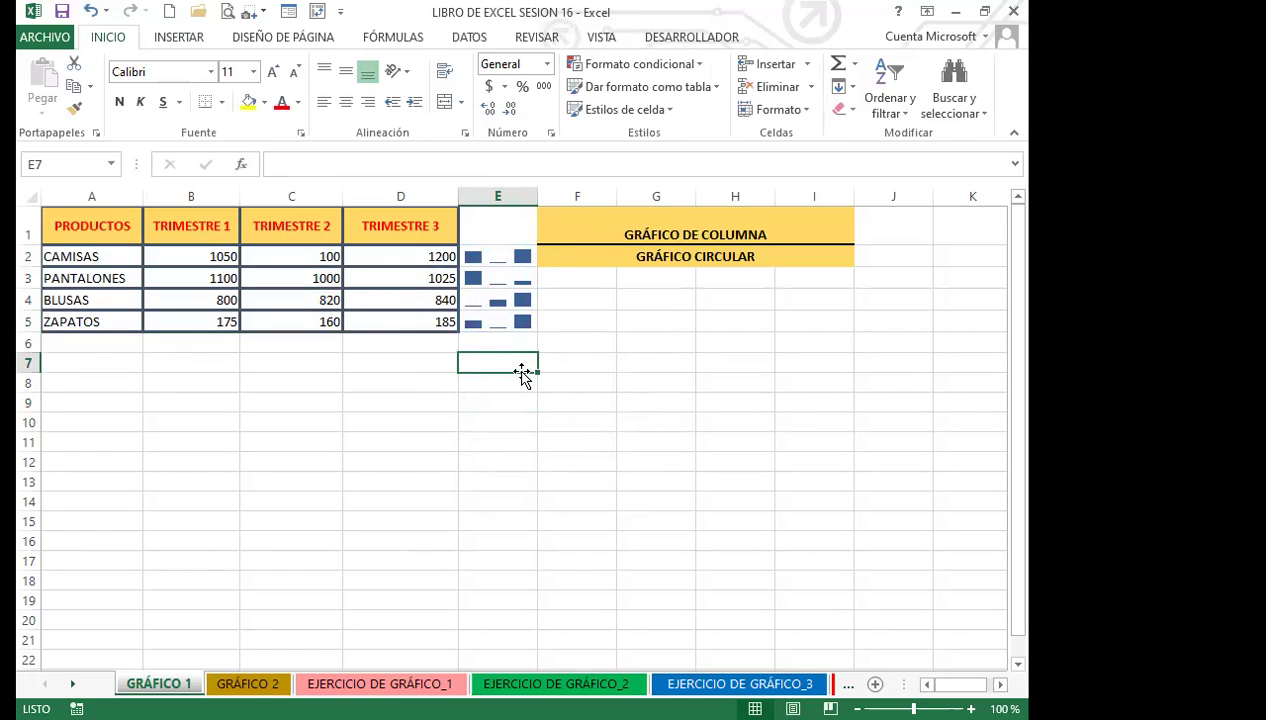
left_click(466, 322)
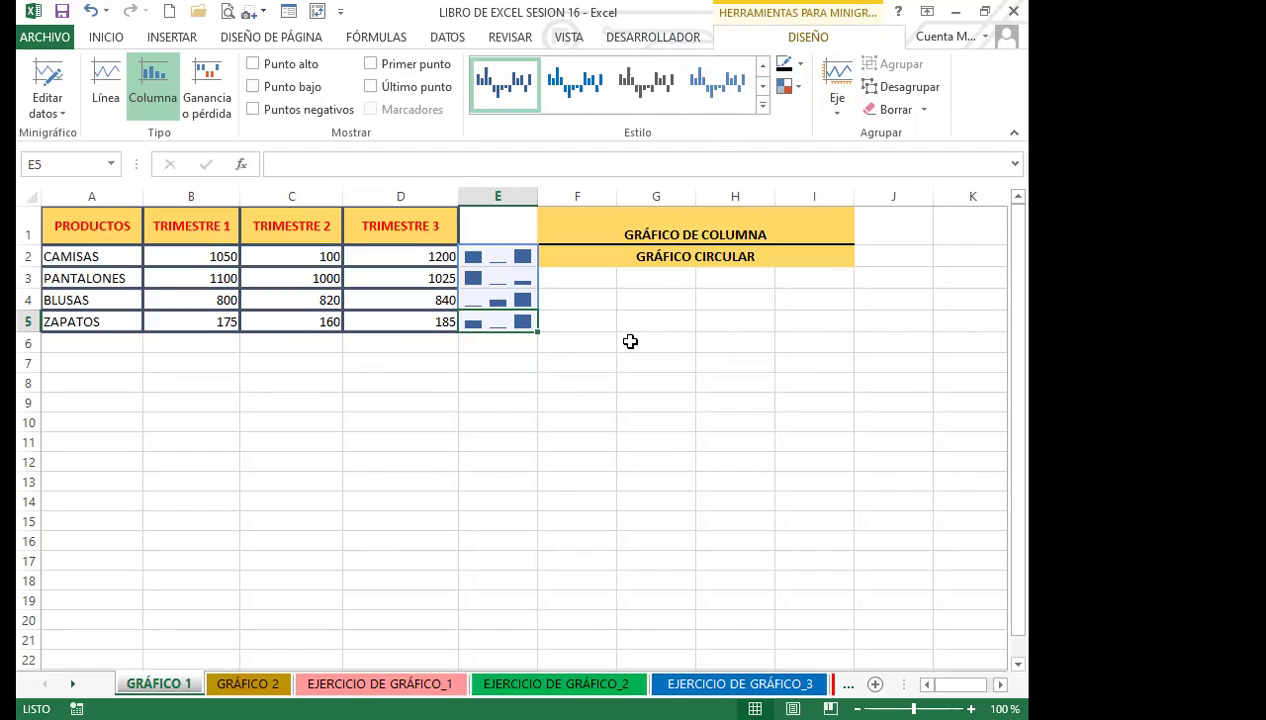
left_click(568, 367)
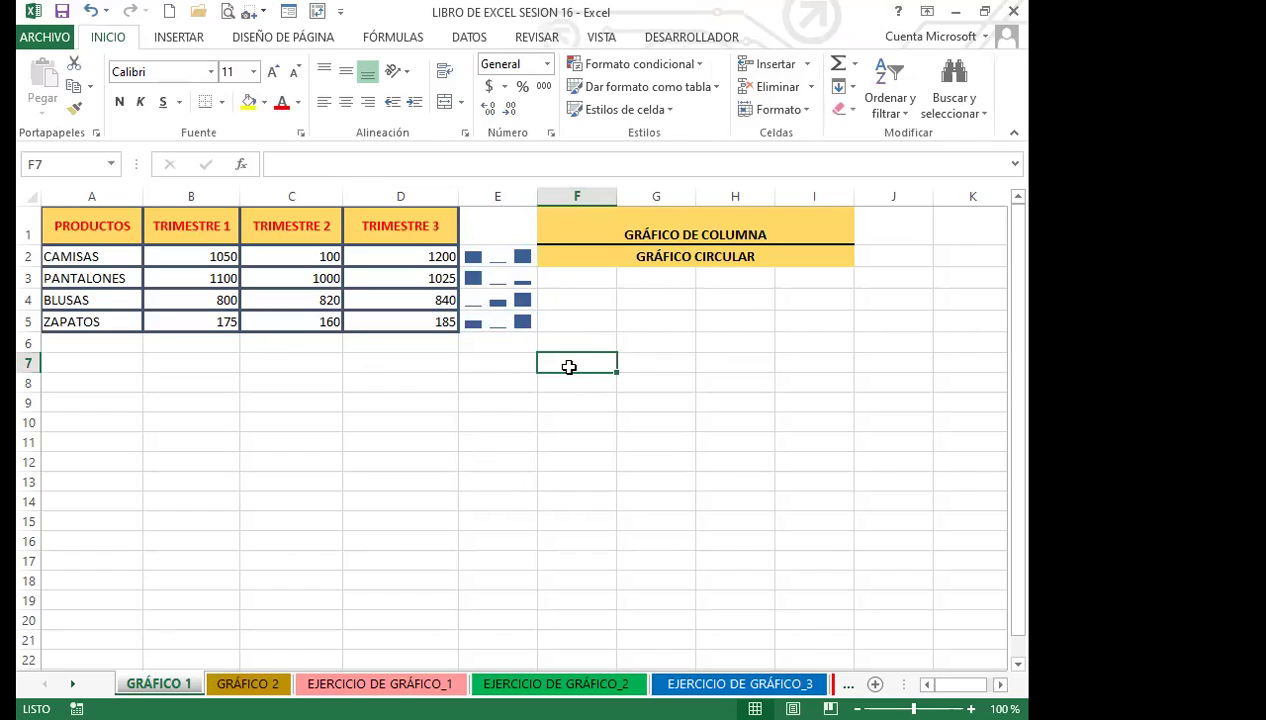
- Apply the light gold style to the sparkline group in E2:E5 and recolor it light pink
left_click(492, 323)
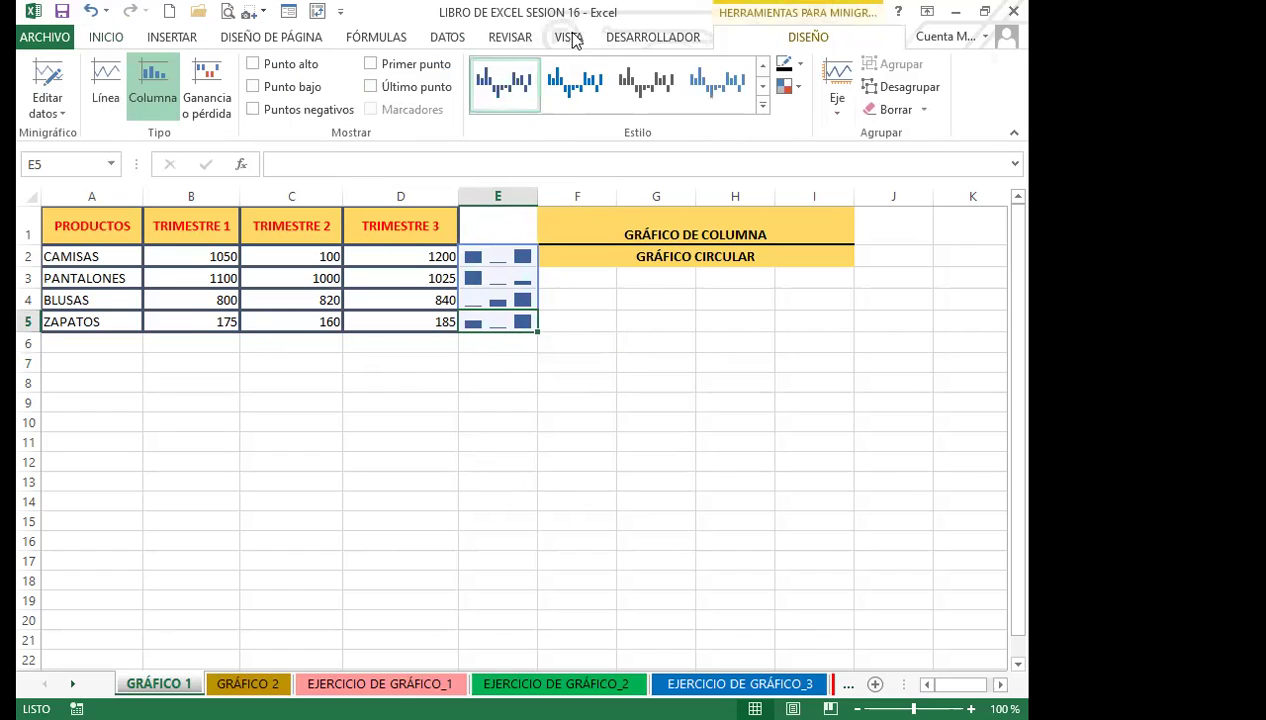
left_click(762, 106)
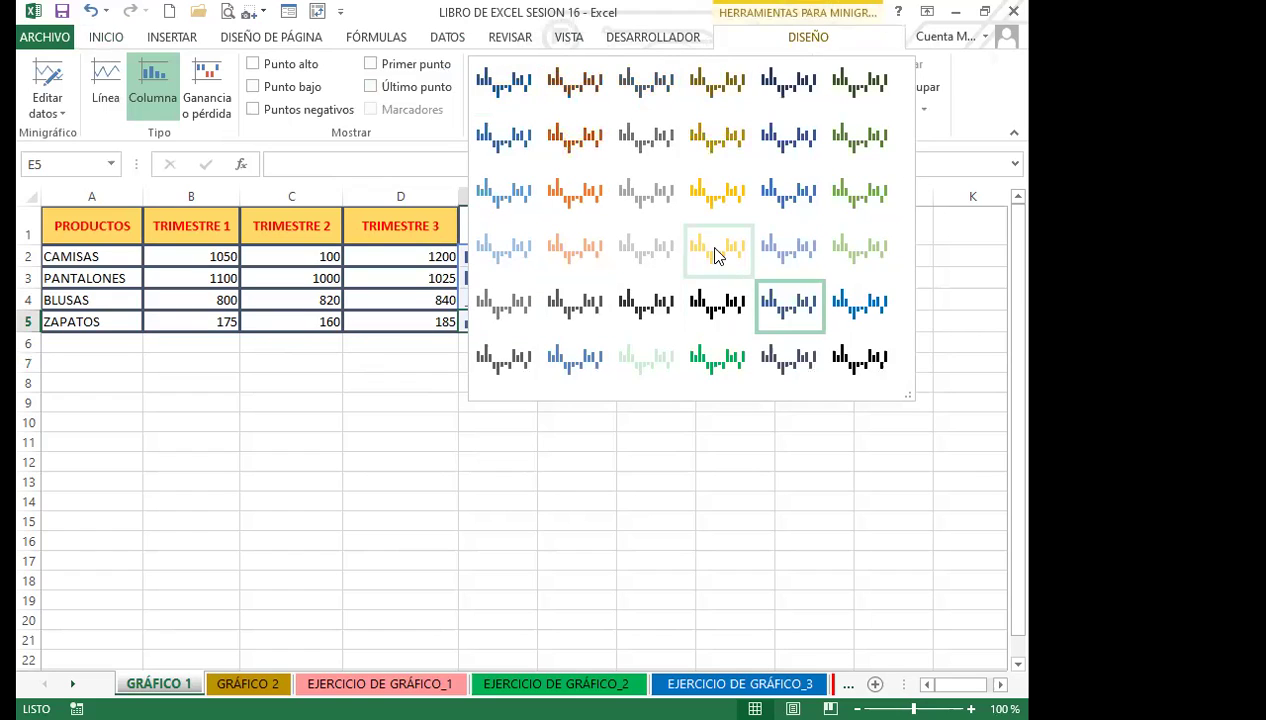
left_click(715, 248)
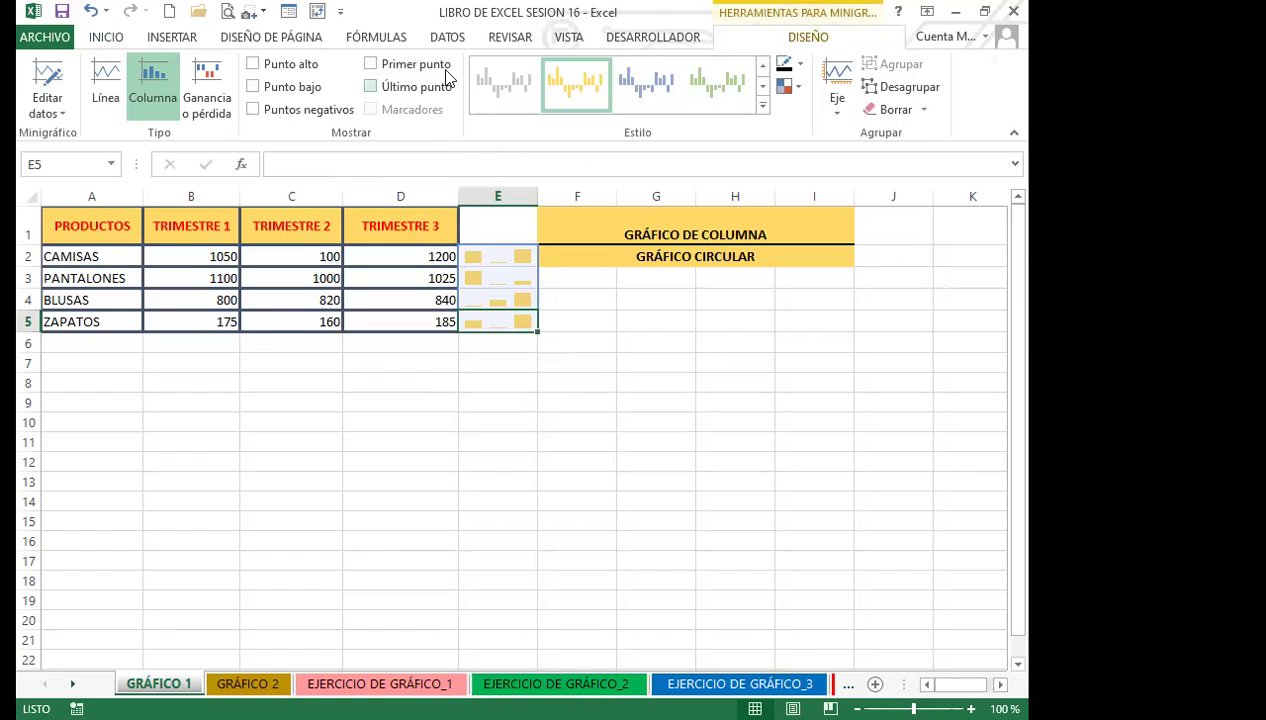
left_click(801, 66)
left_click(783, 259)
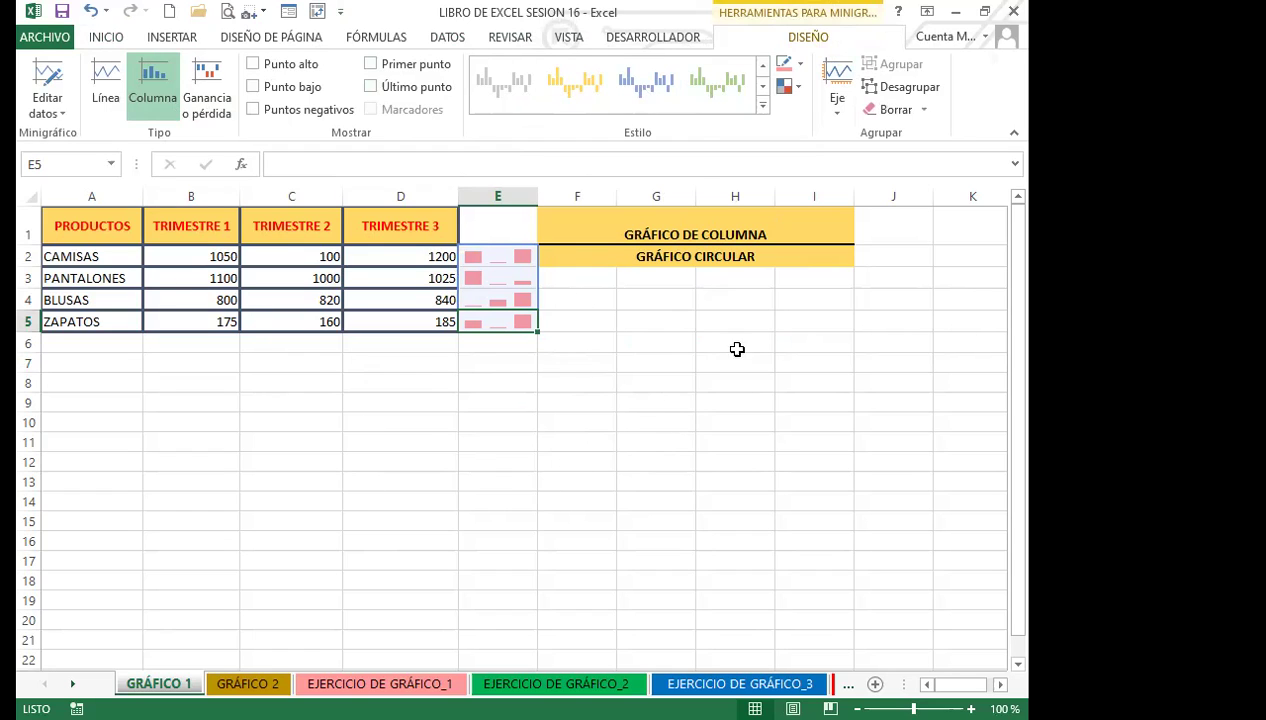
- Undo the sparkline color, the sparkline style and the insertion of the sparklines
left_click(165, 38)
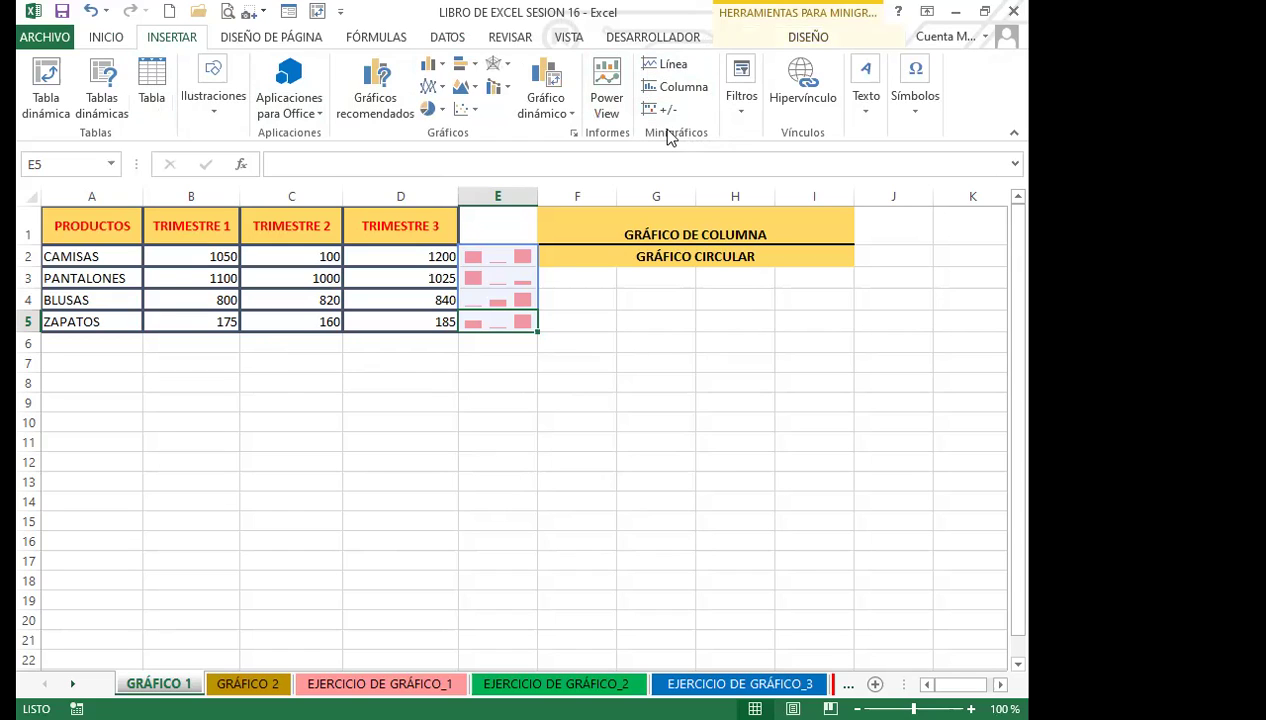
key("ctrl+z")
key("ctrl+z")
key("ctrl+z")
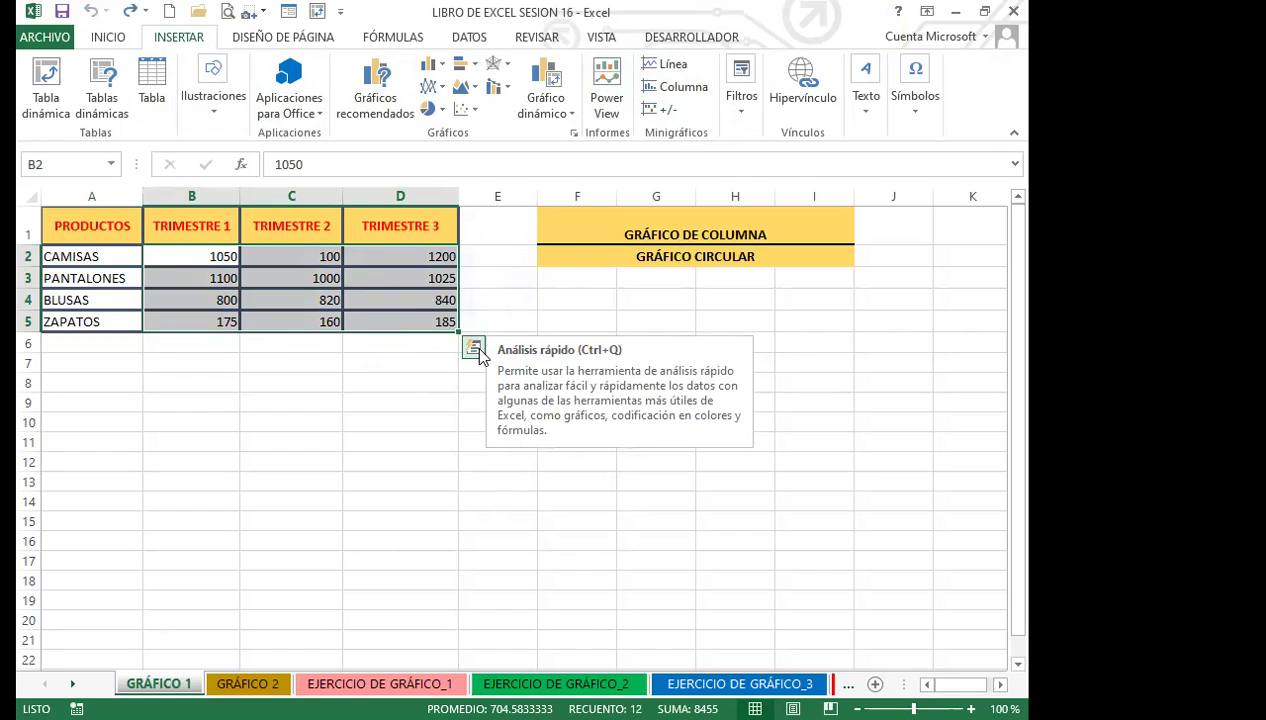
- Insert a 2-D clustered column chart from the product table and place it just below the table
left_click(376, 380)
left_click(205, 296)
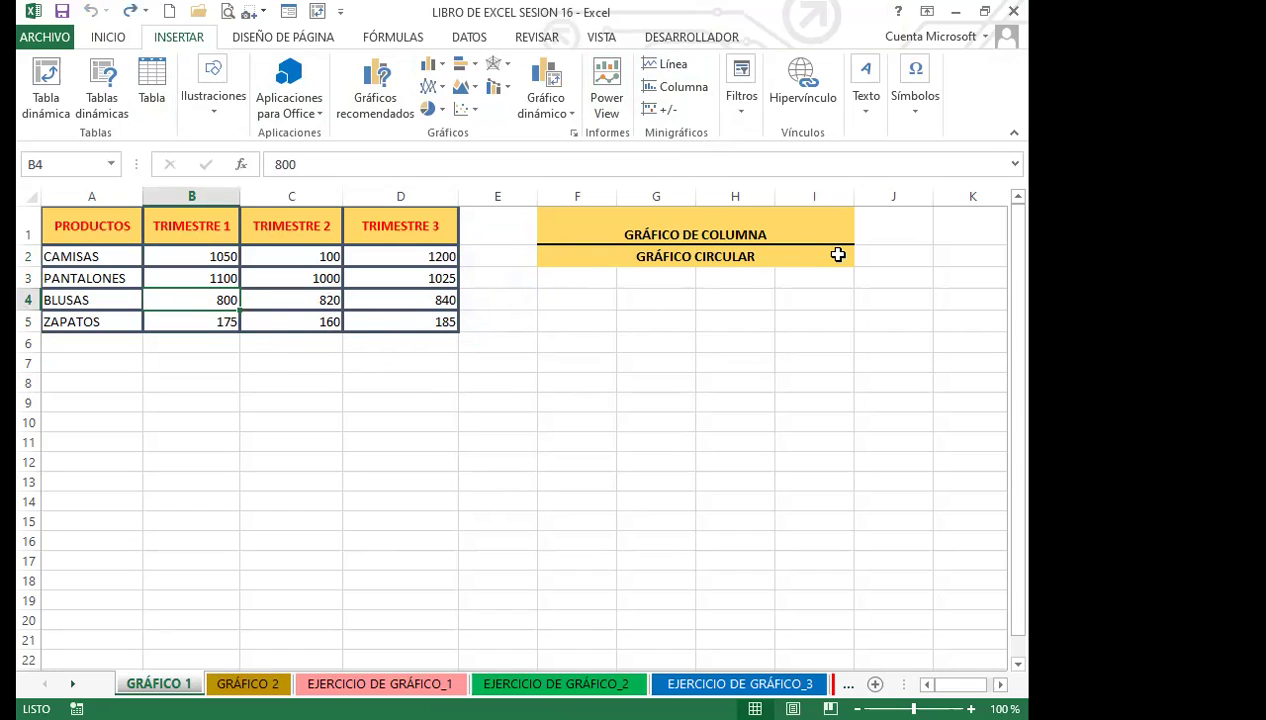
left_click(441, 67)
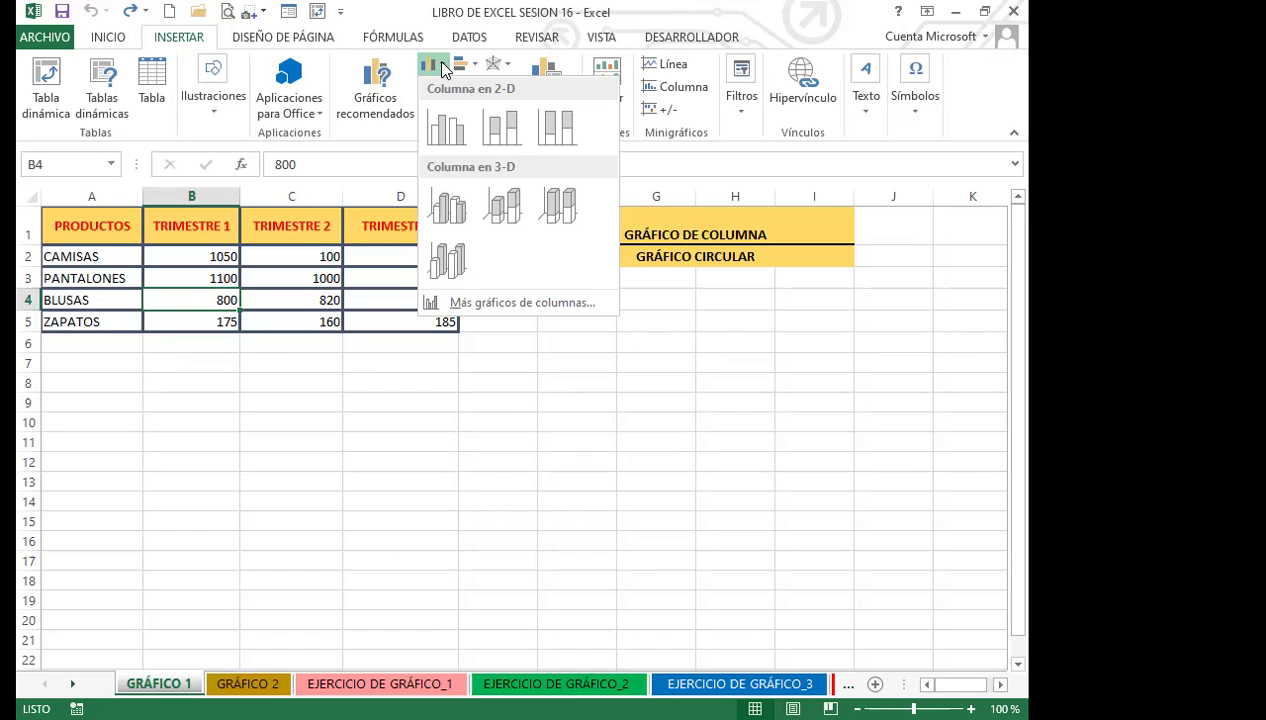
mouse_move(447, 130)
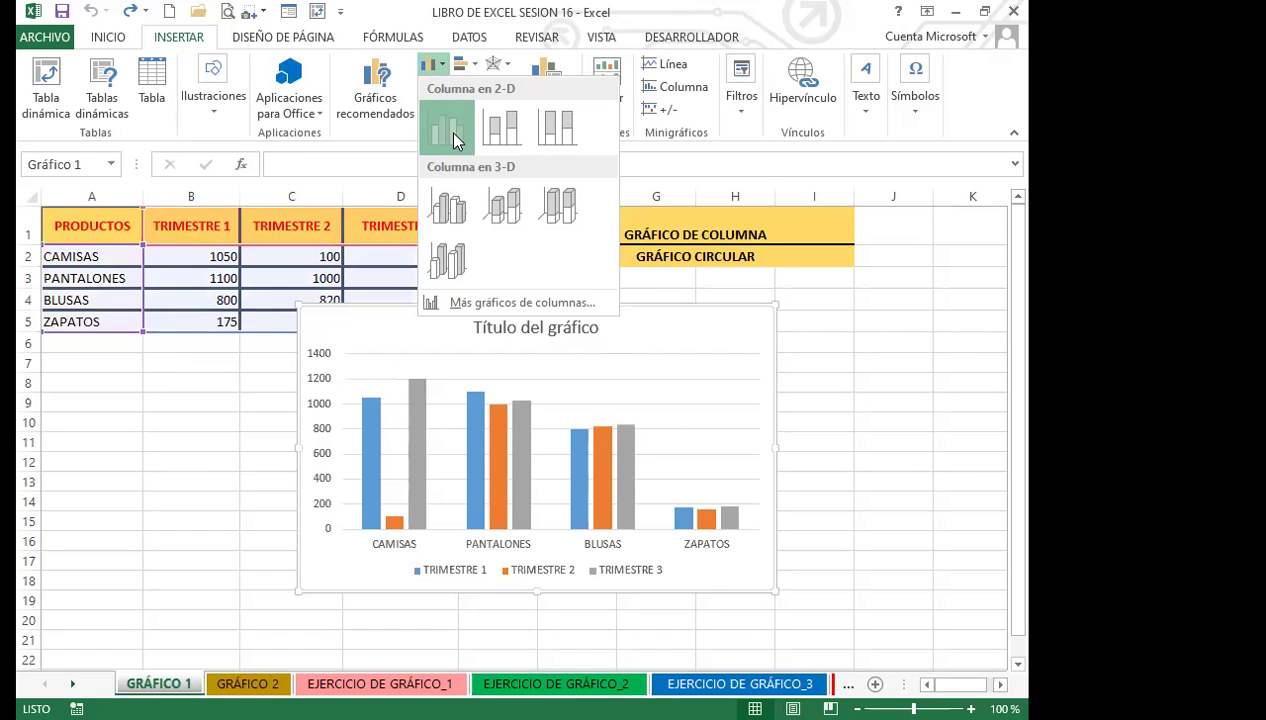
left_click(642, 367)
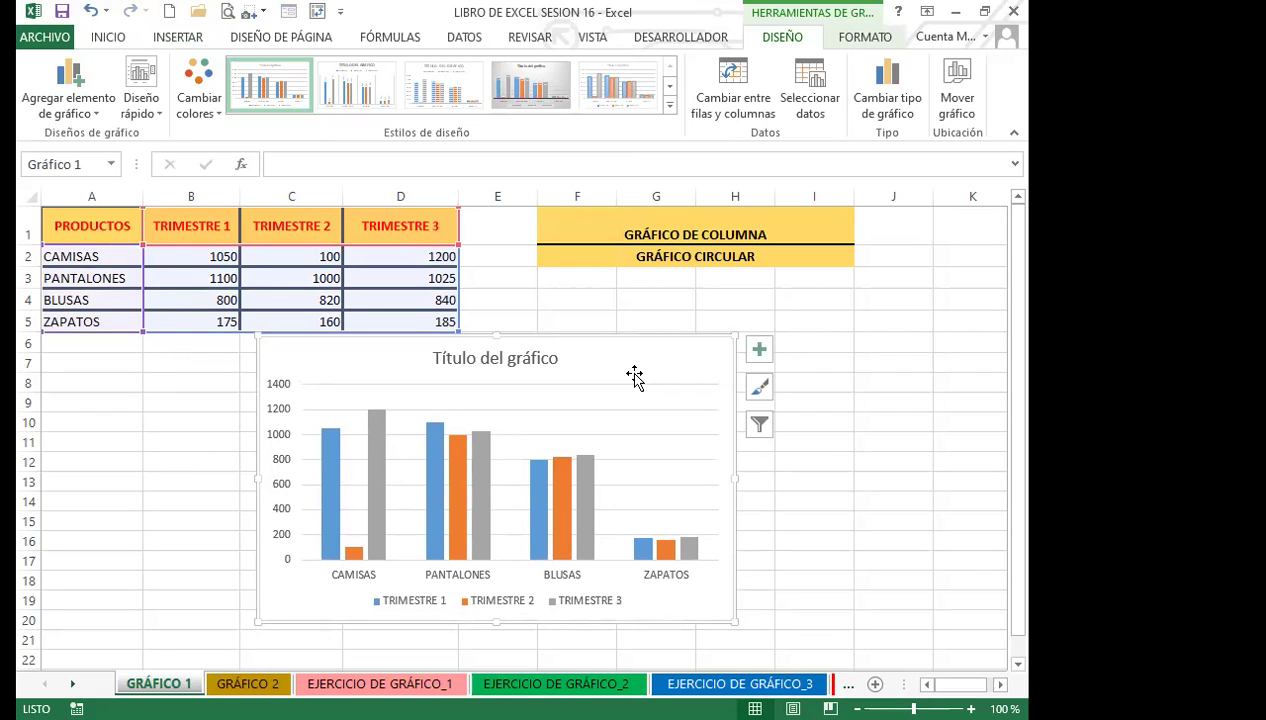
mouse_move(613, 384)
left_mouse_down()
mouse_move(593, 413)
mouse_move(735, 317)
mouse_move(508, 395)
mouse_move(708, 382)
mouse_move(509, 396)
mouse_move(743, 311)
mouse_move(478, 328)
mouse_move(614, 385)
left_mouse_up()
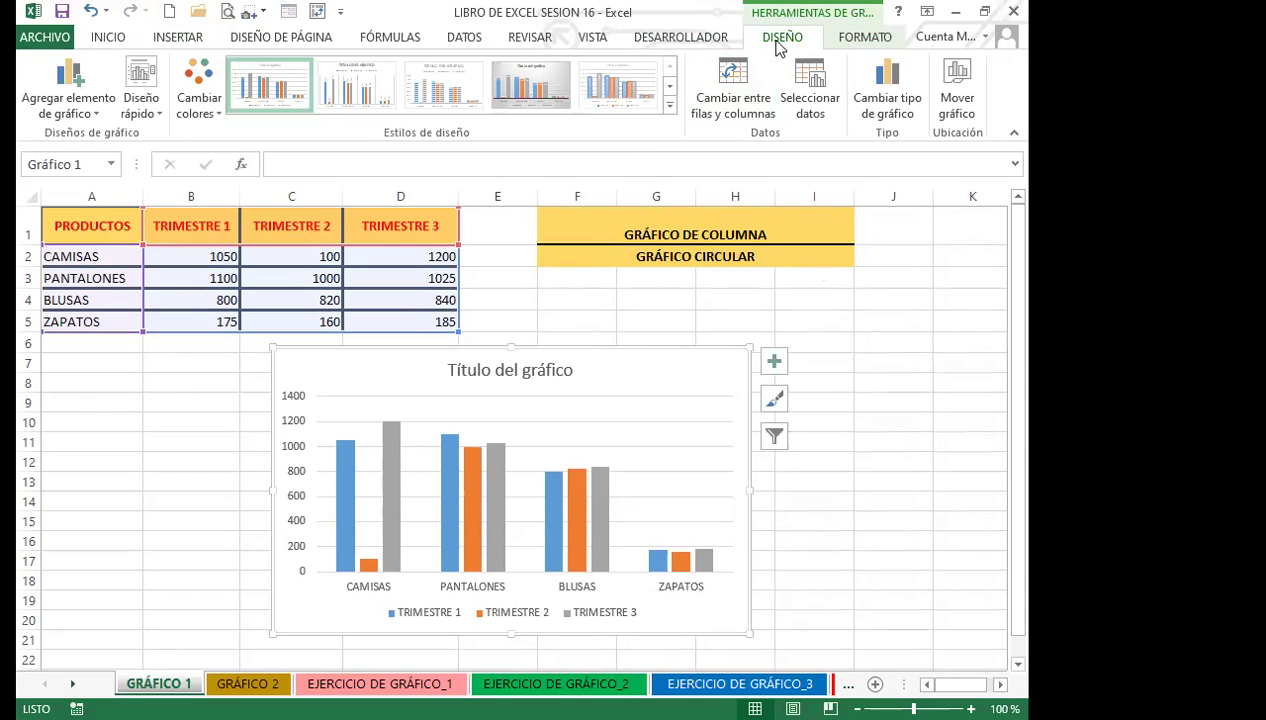
- Apply the quick layout with a chart title, both axis titles and a legend beside the columns
left_click(870, 40)
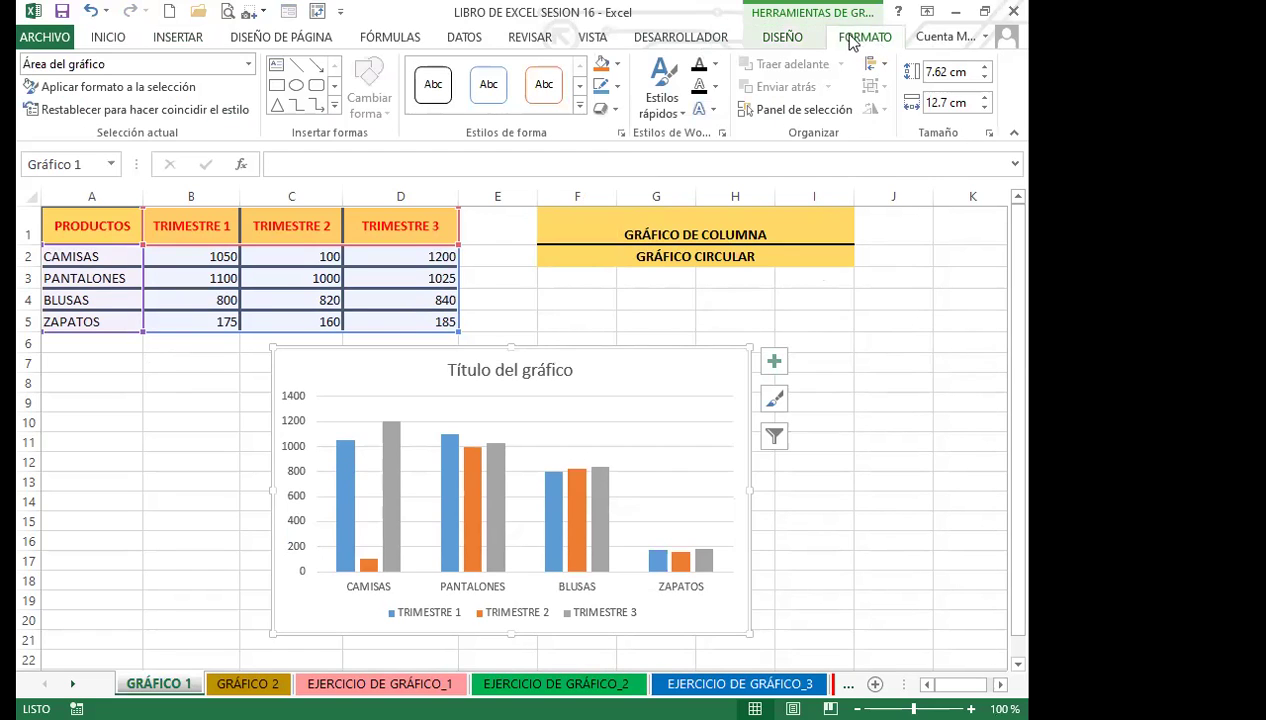
left_click(781, 42)
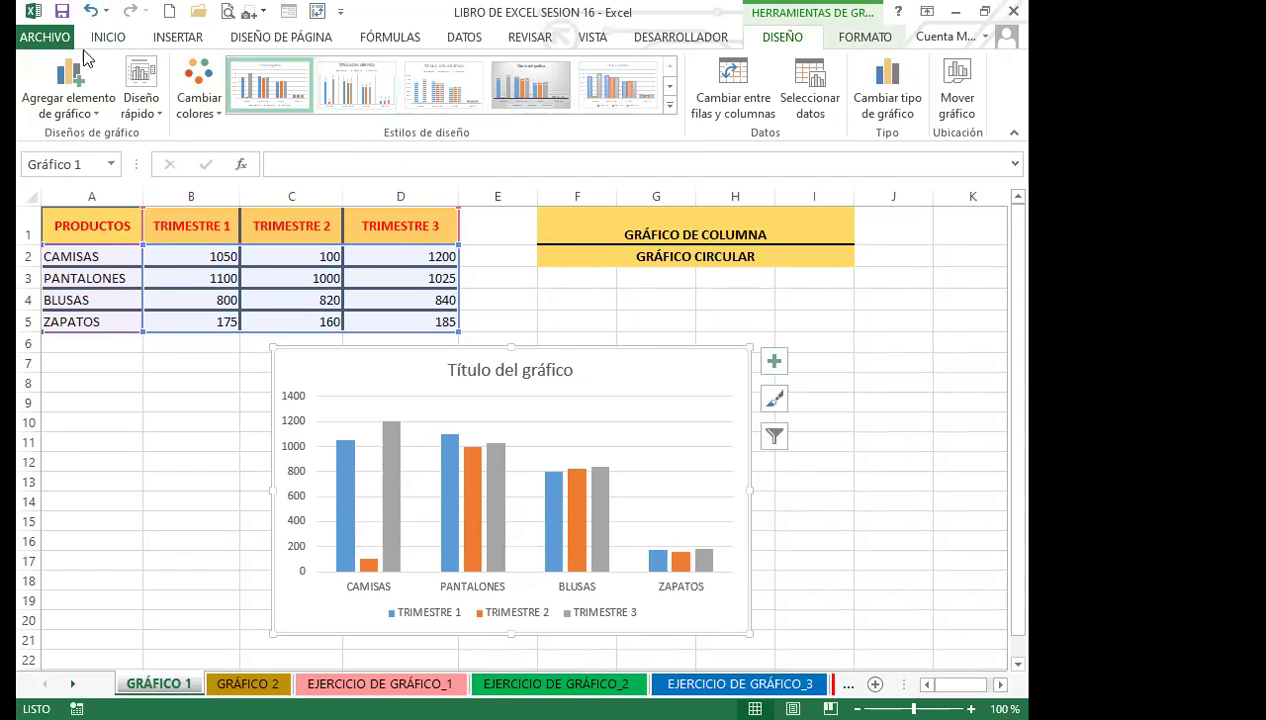
left_click(153, 112)
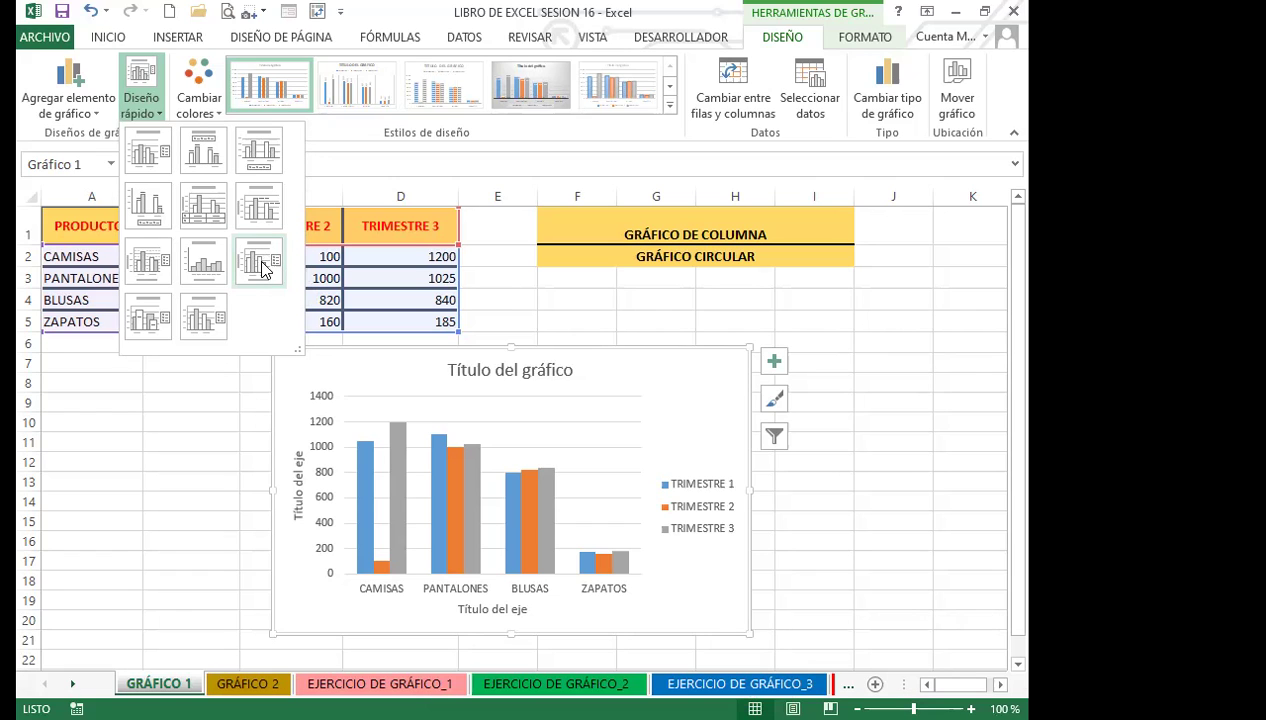
left_click(260, 261)
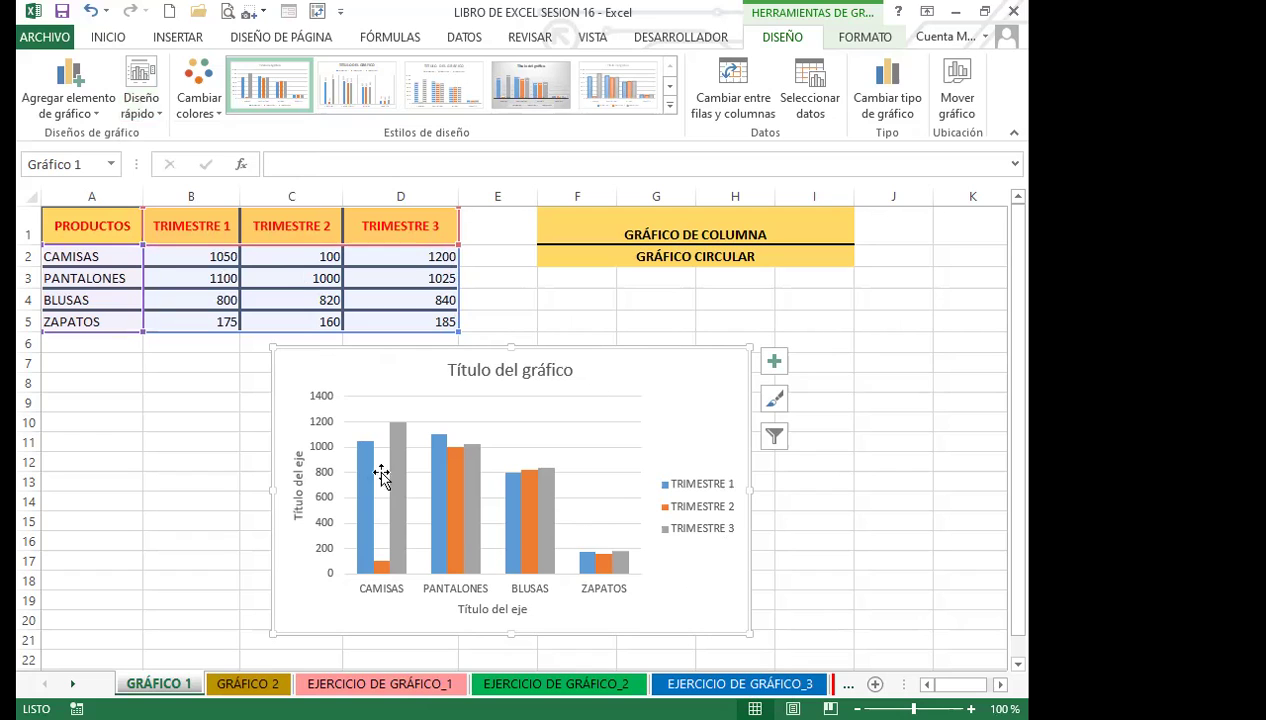
- Reposition the column chart over the lower rows of the table and apply the multicolor orange, yellow and green palette
left_click_drag(650, 372, 710, 319)
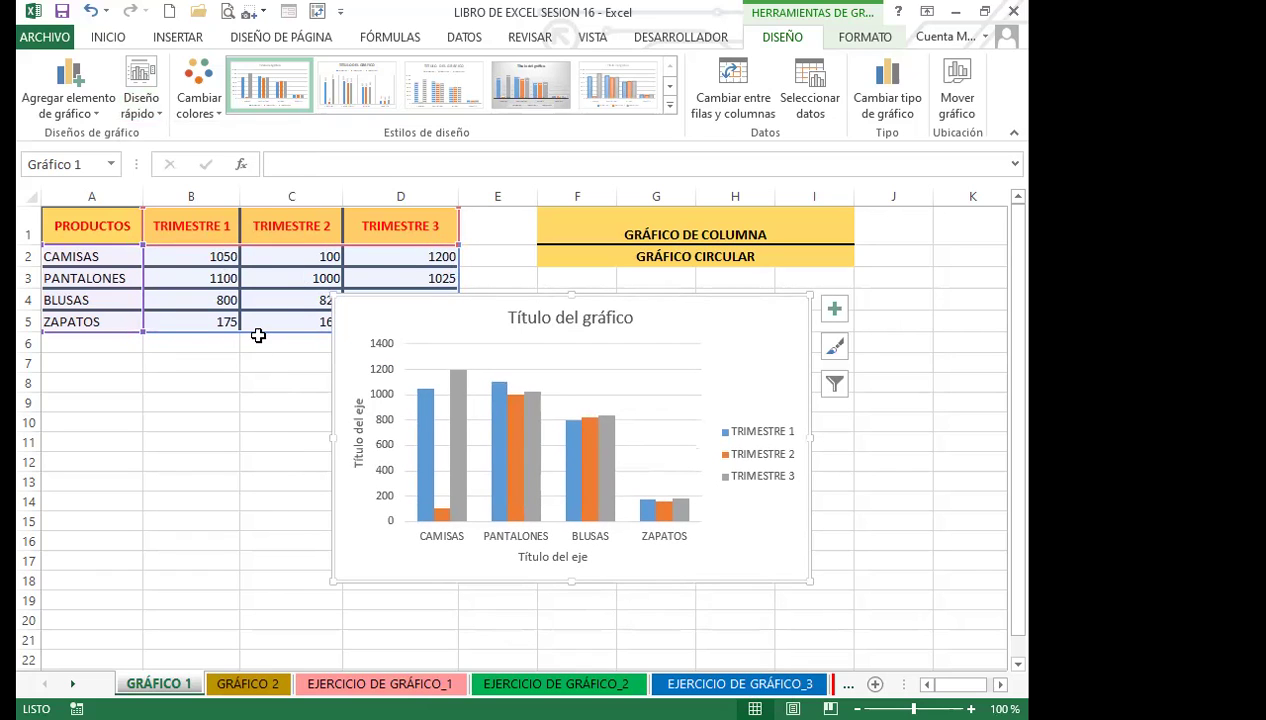
left_click_drag(695, 362, 593, 342)
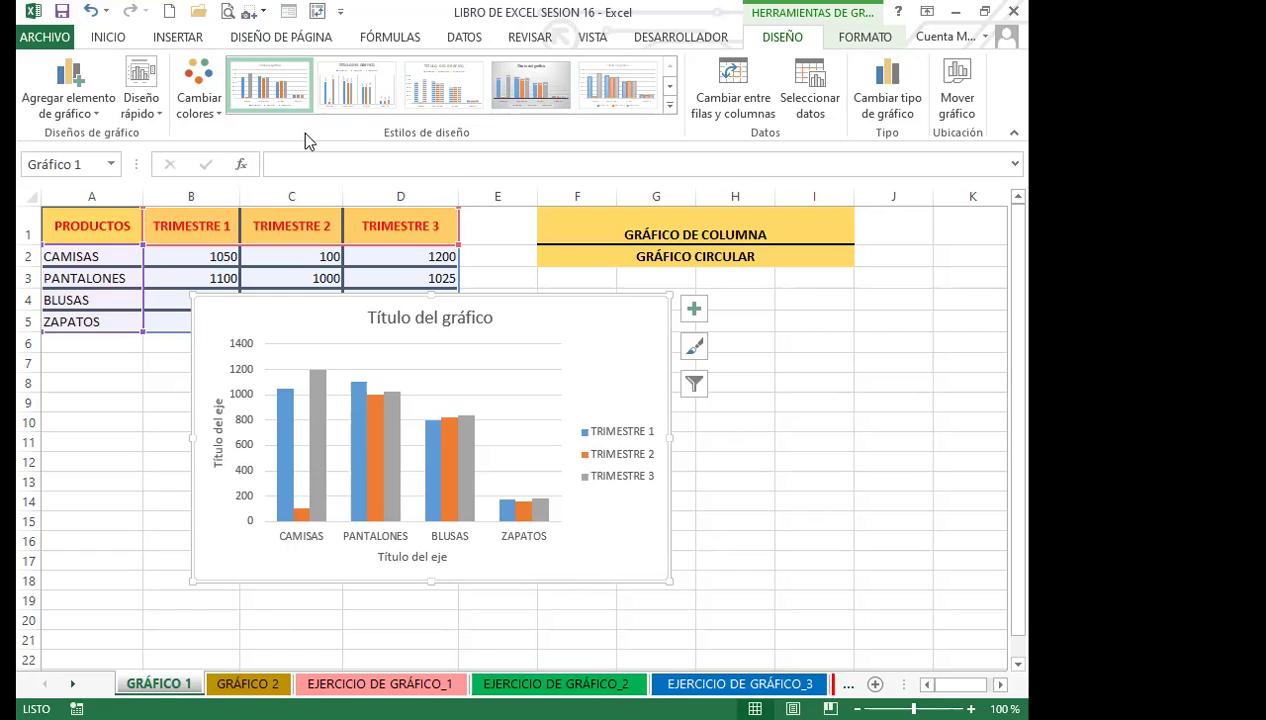
left_click(208, 106)
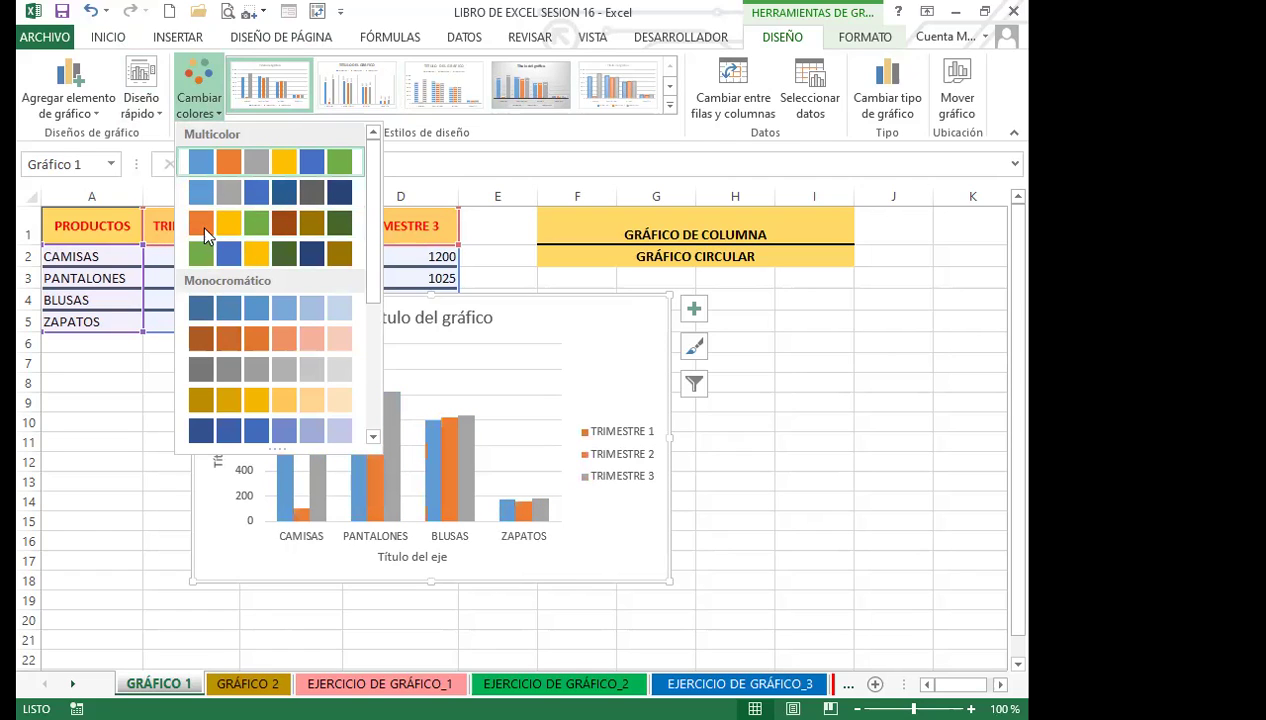
left_click(202, 226)
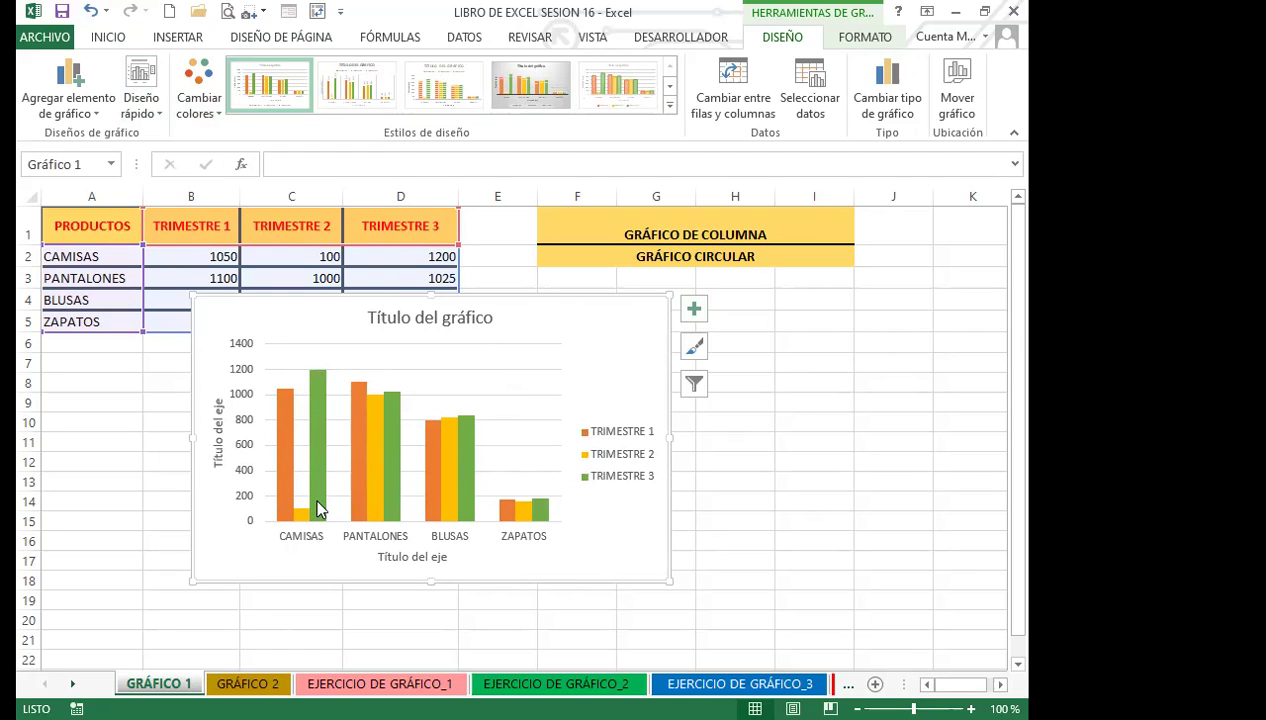
- Look through the gradient and texture fill options for the TRIMESTRE 1 series, leaving its fill as it is
mouse_move(318, 507)
left_click(284, 470)
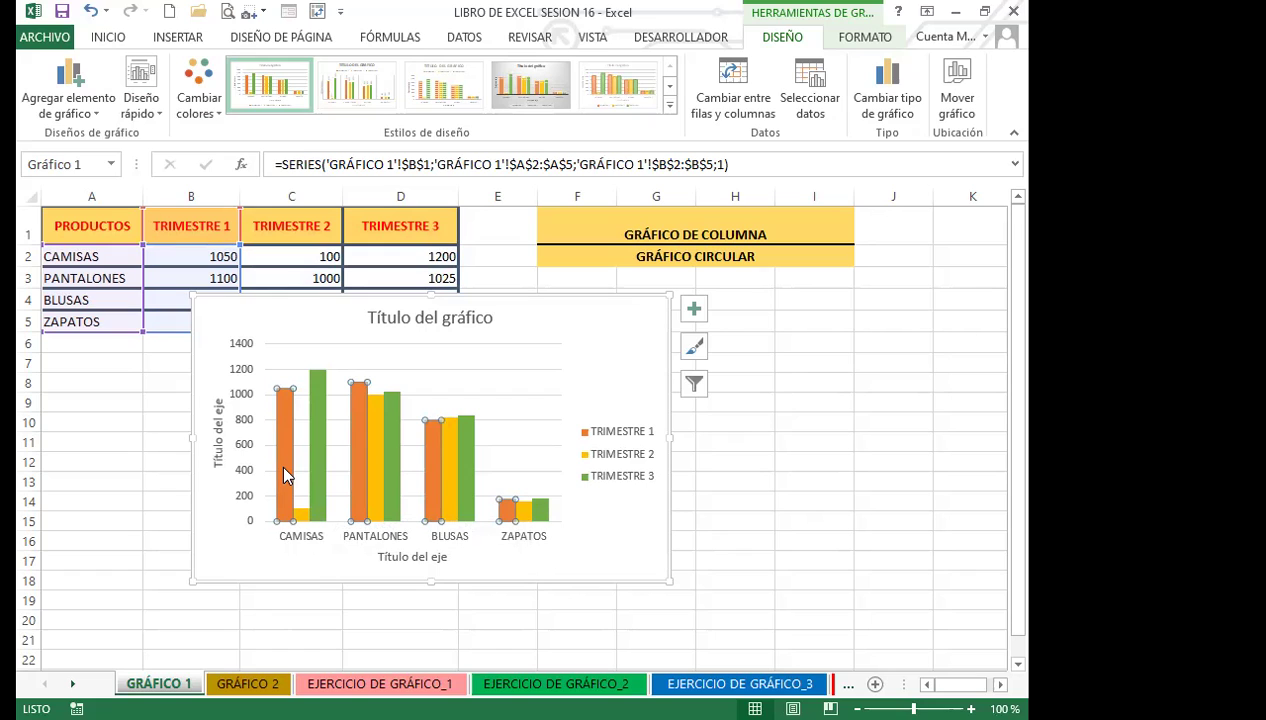
left_click(852, 38)
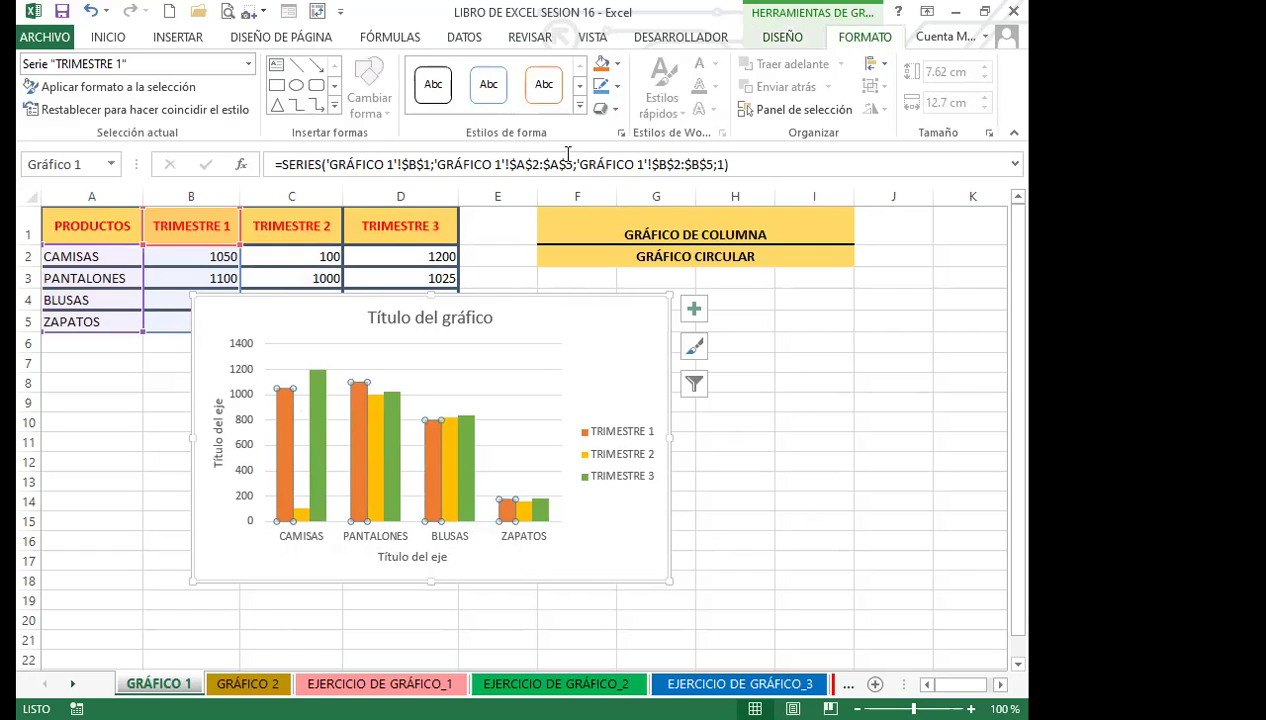
left_click(617, 70)
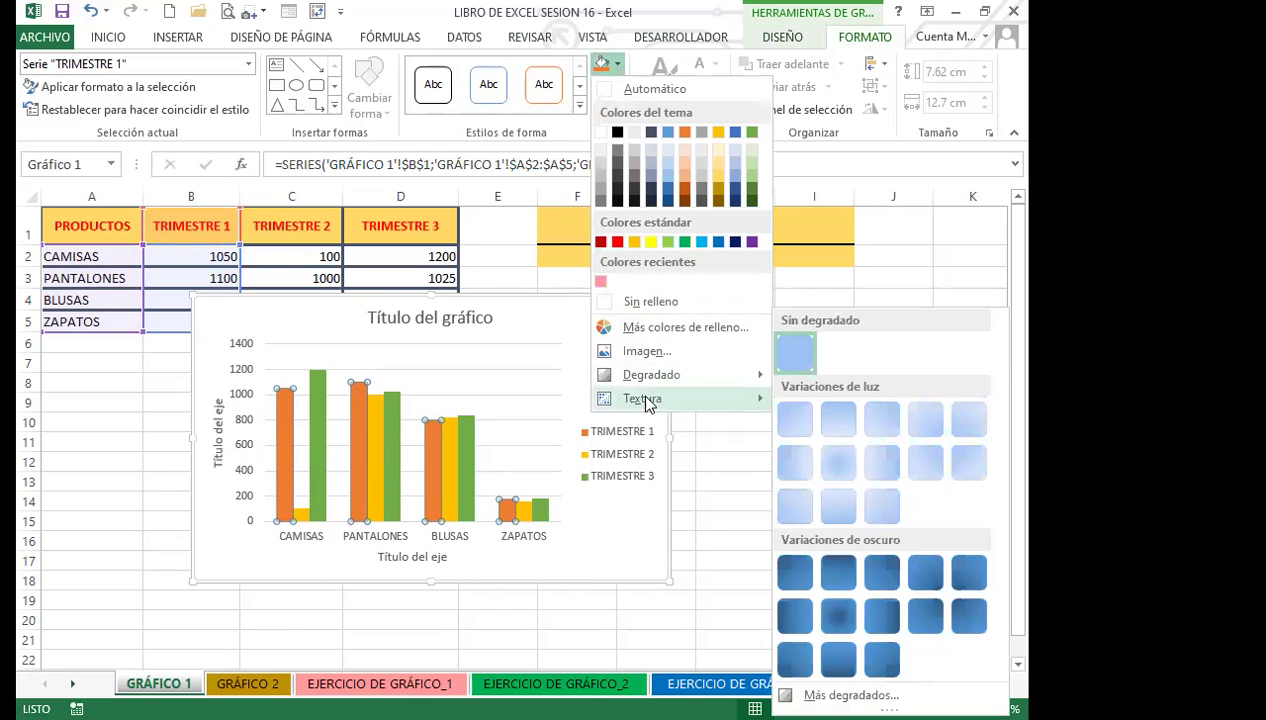
mouse_move(645, 402)
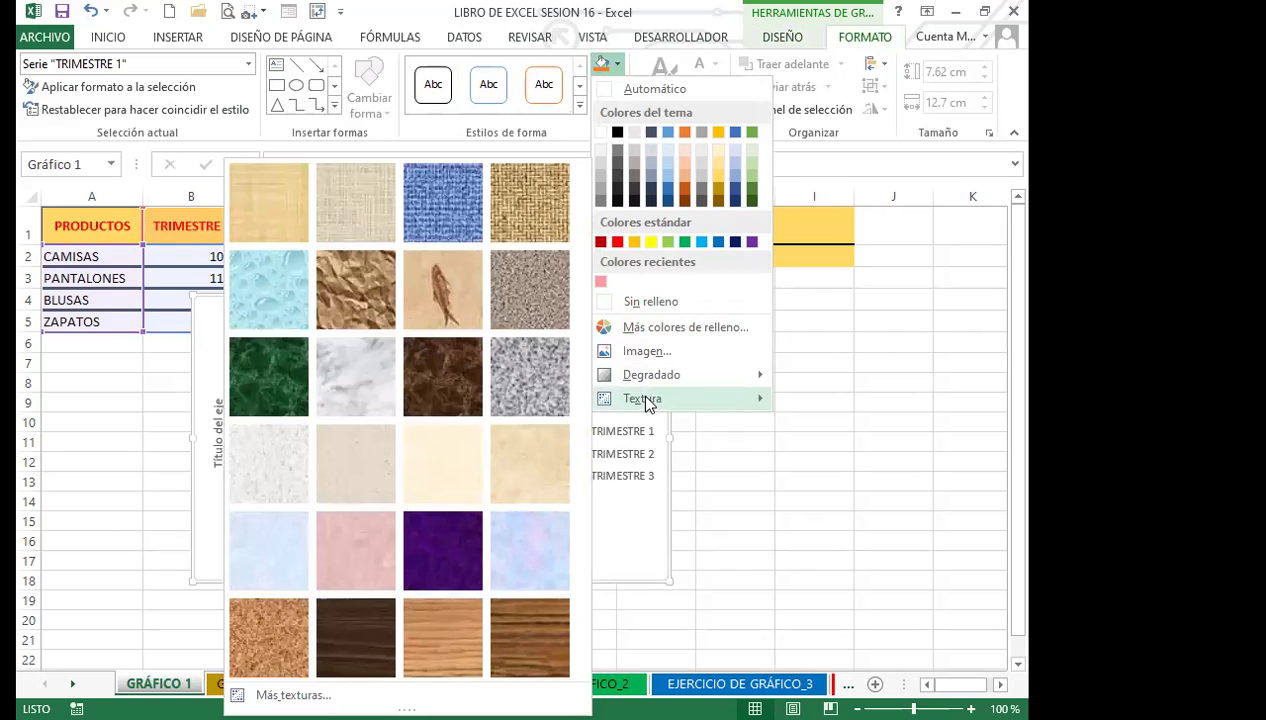
left_click(593, 355)
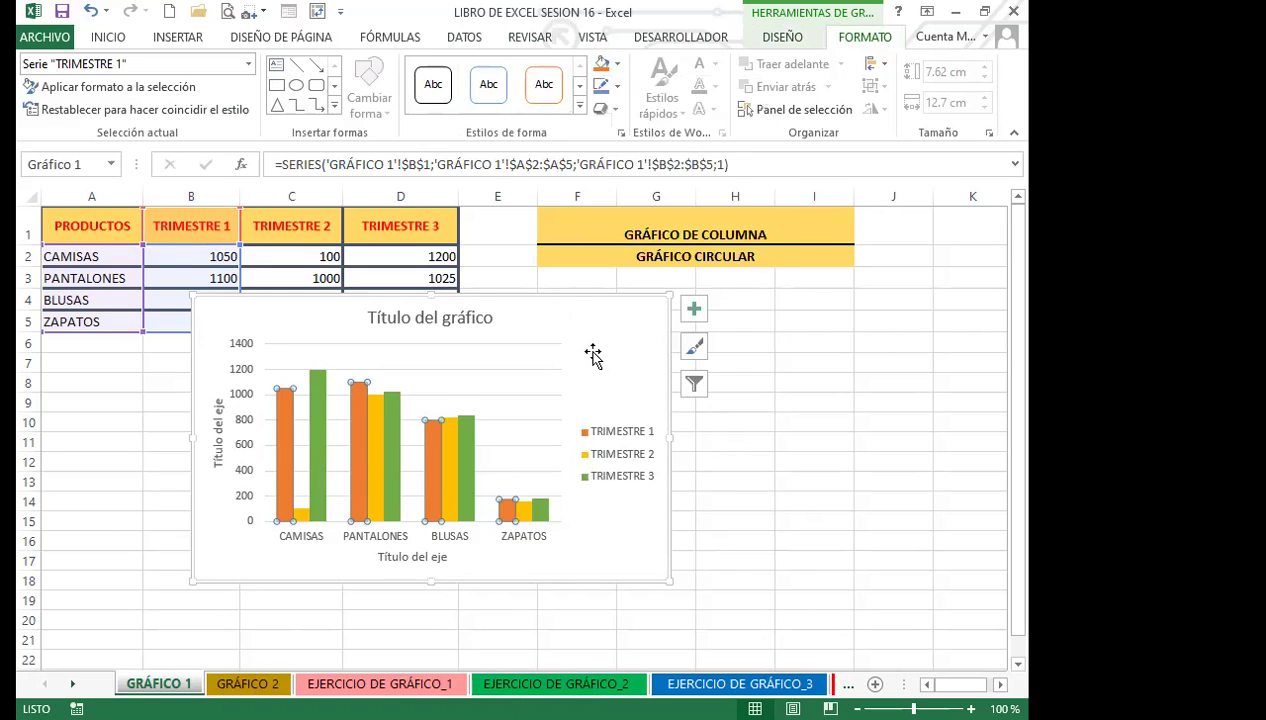
- Open the formatting options for the TRIMESTRE 1 series and apply a gradient fill after trying no fill and solid fill
double_click(593, 355)
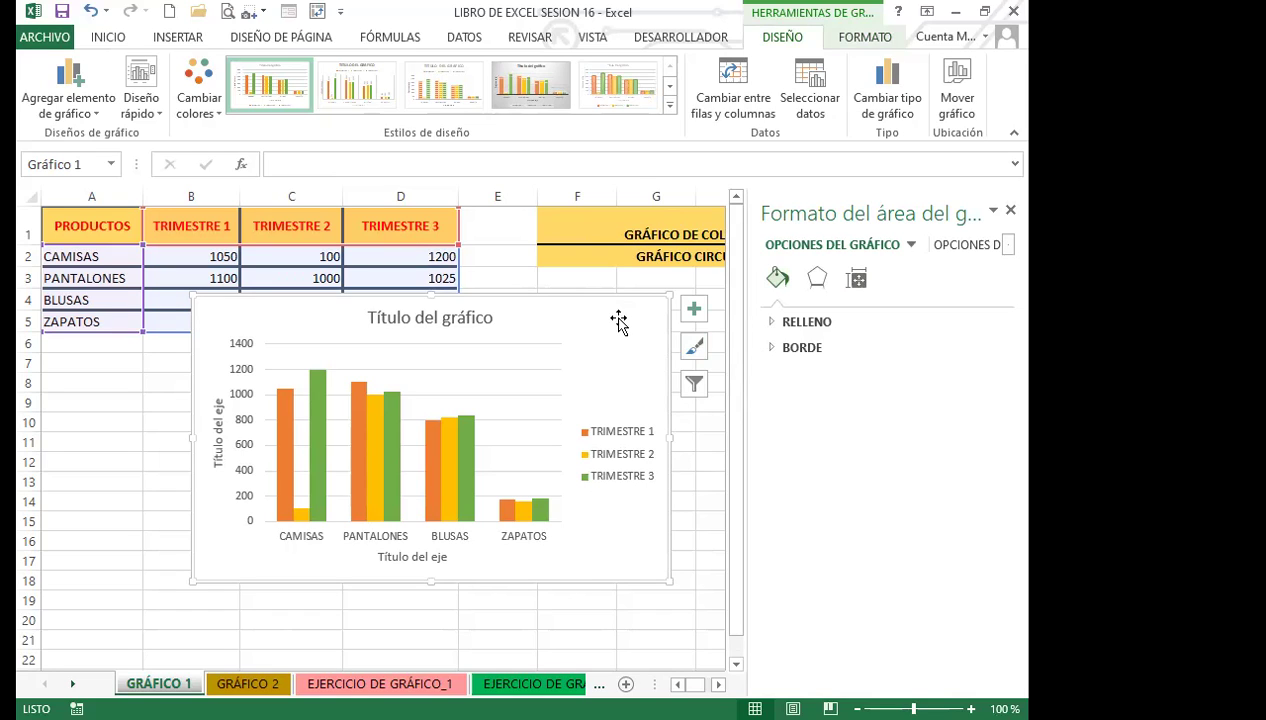
left_click(282, 447)
left_click(772, 323)
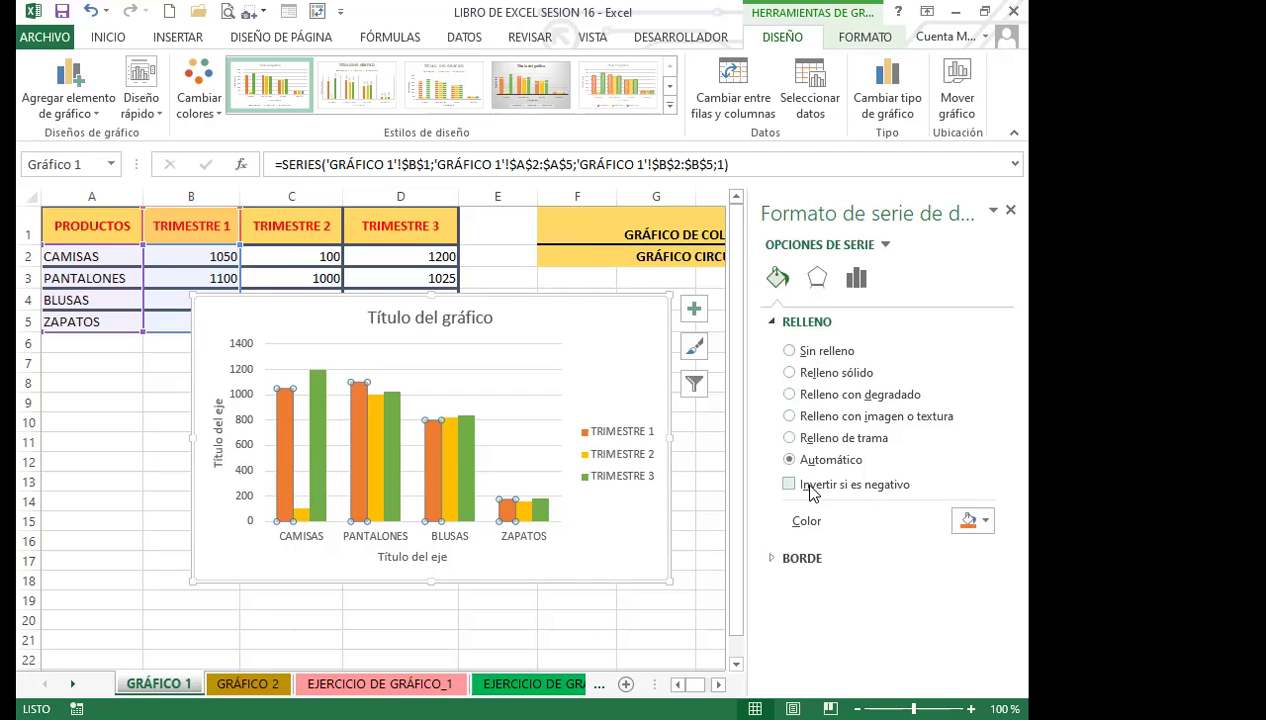
left_click(789, 351)
left_click(789, 372)
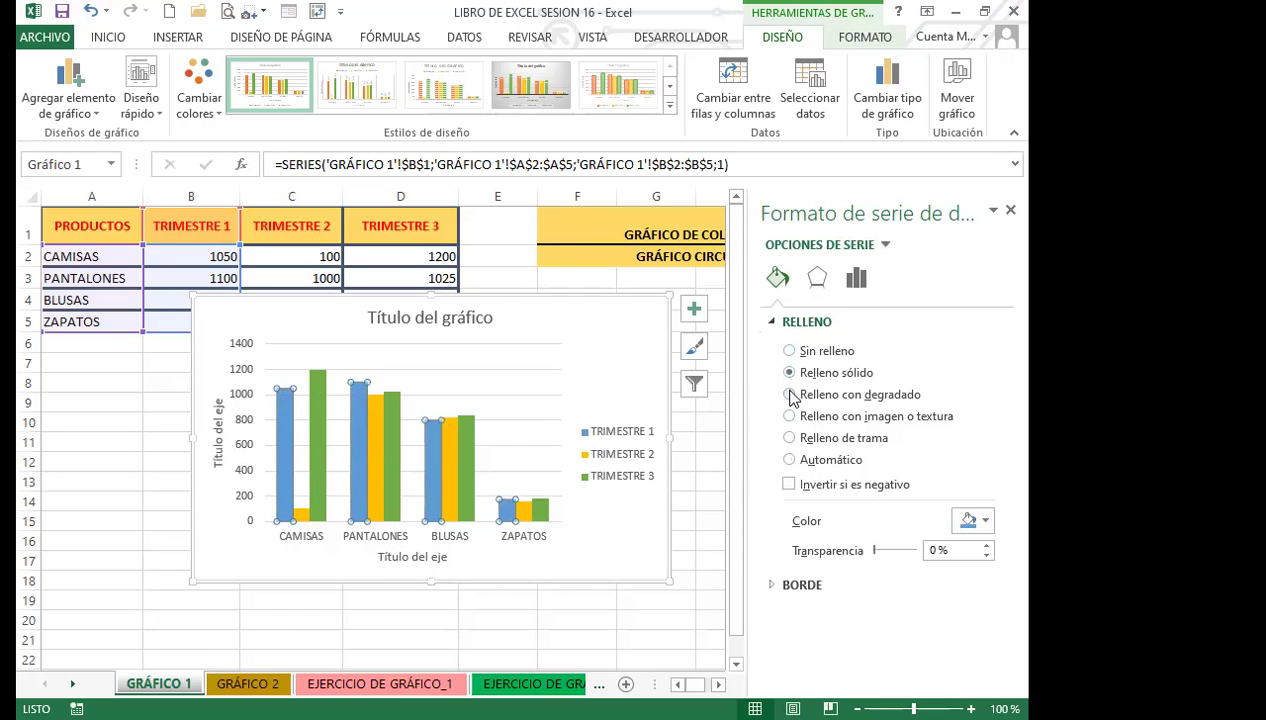
left_click(790, 395)
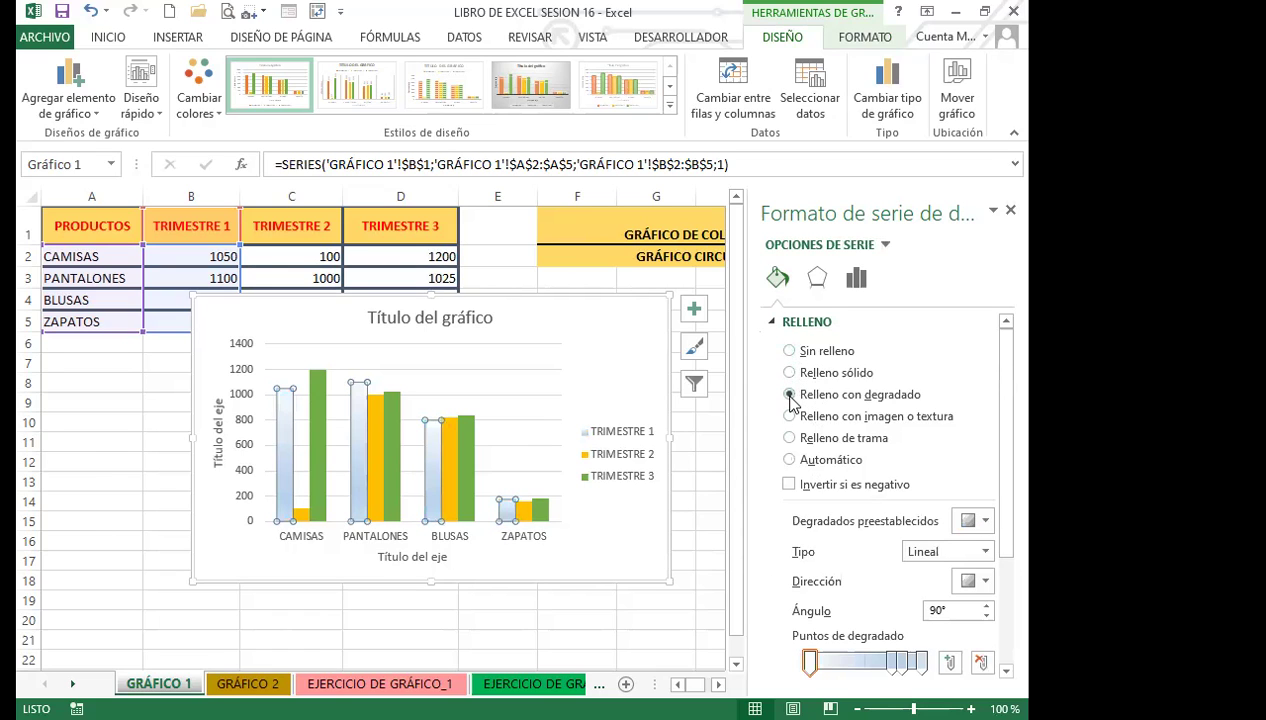
scroll(1016, 497, "down", 4)
scroll(732, 488, "up", 2)
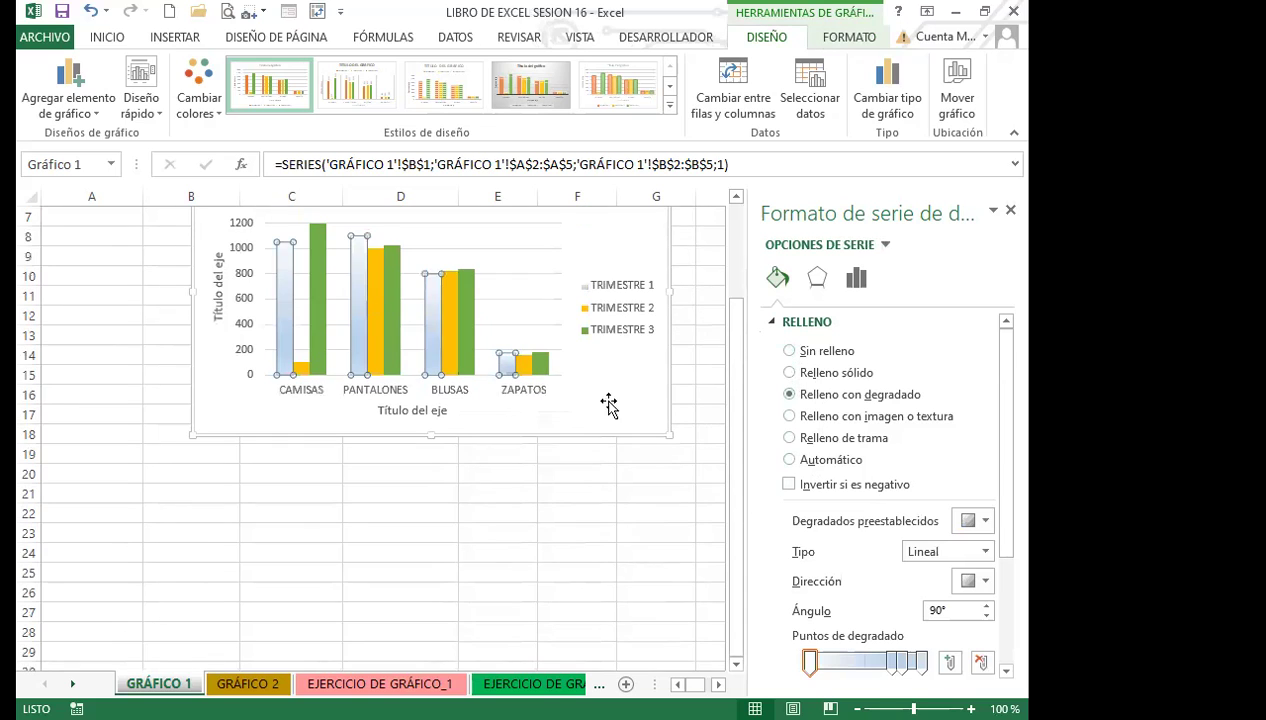
left_click_drag(1000, 425, 1005, 530)
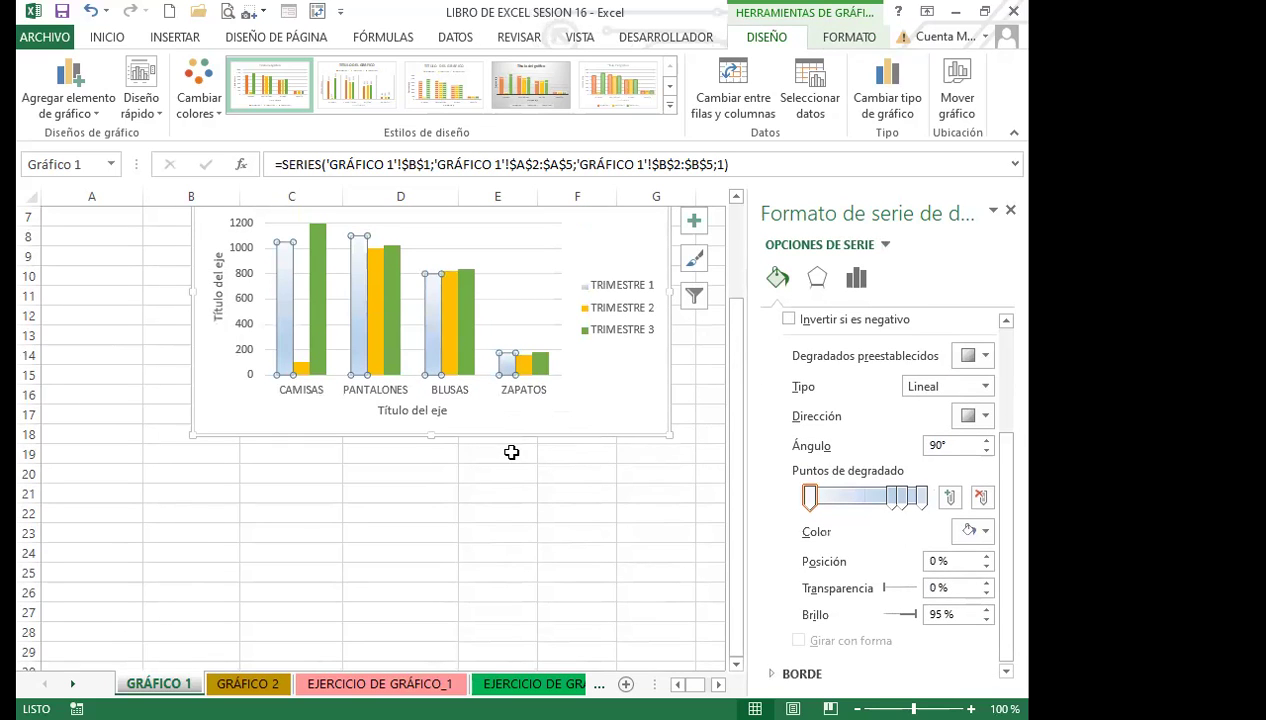
scroll(695, 461, "up", 2)
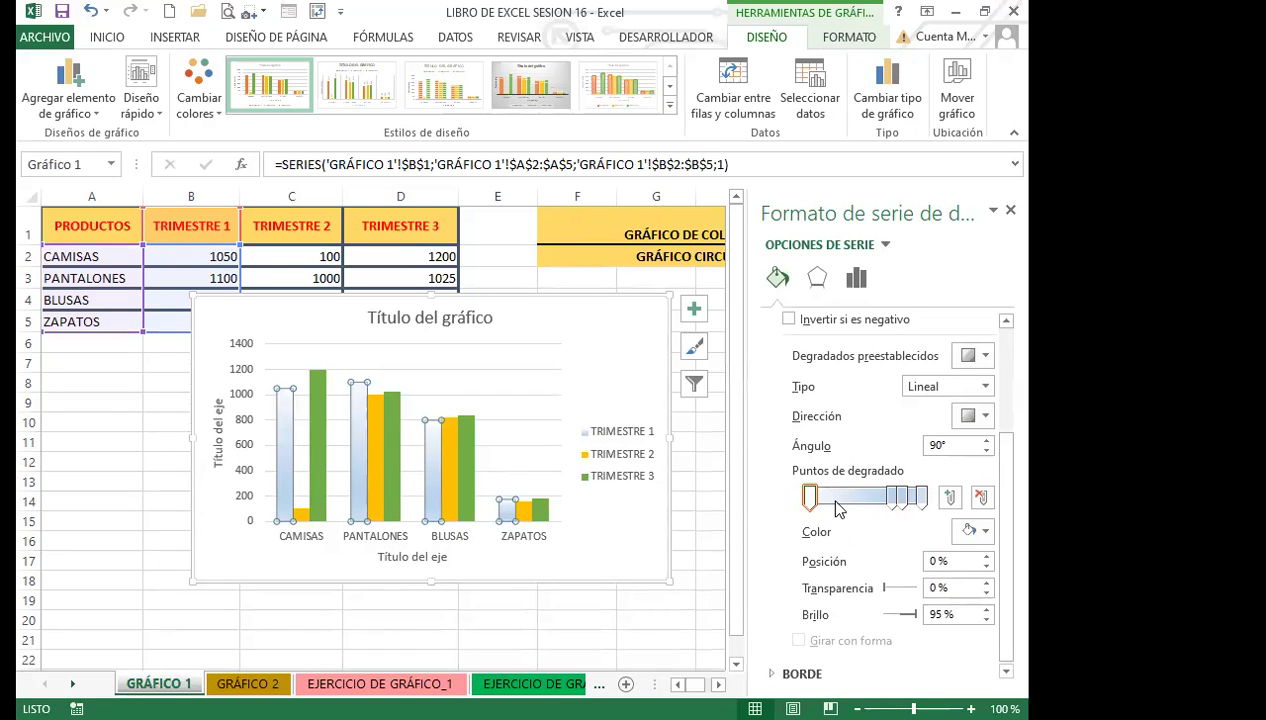
- Delete the gradient stop at 74 % and color the first stop with the recently used pink
left_click(895, 498)
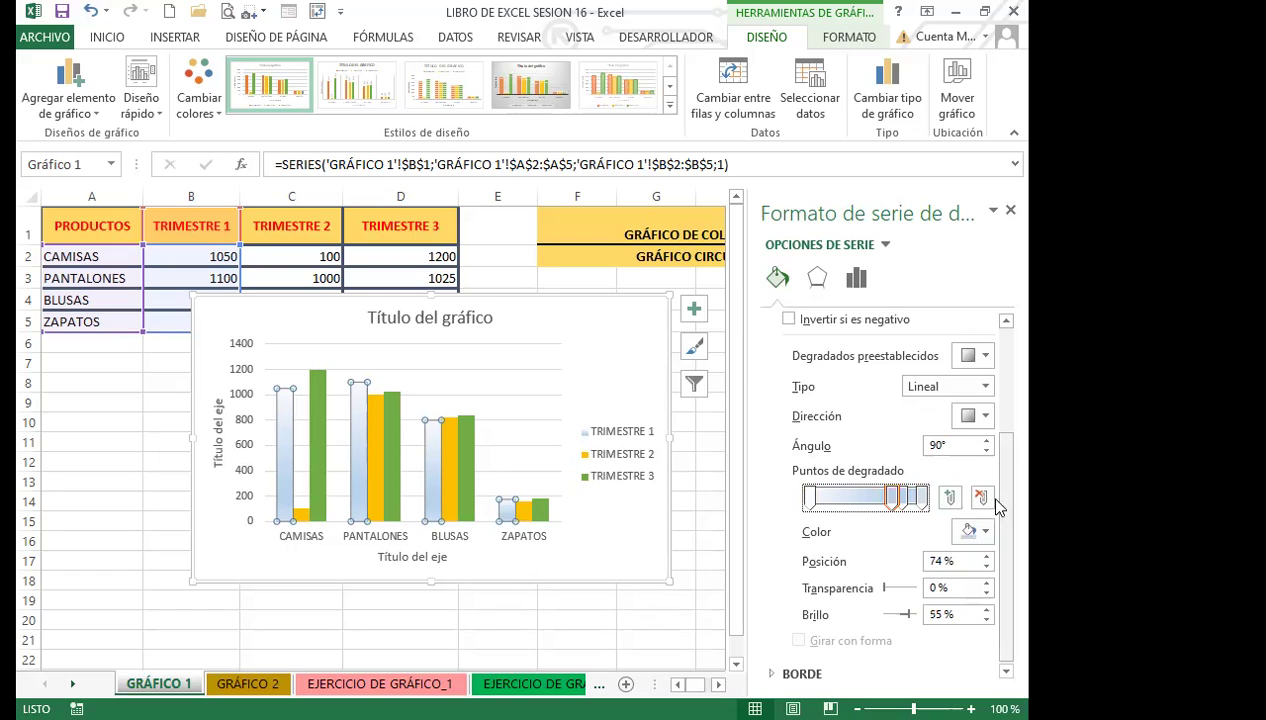
left_click(982, 497)
left_click(986, 534)
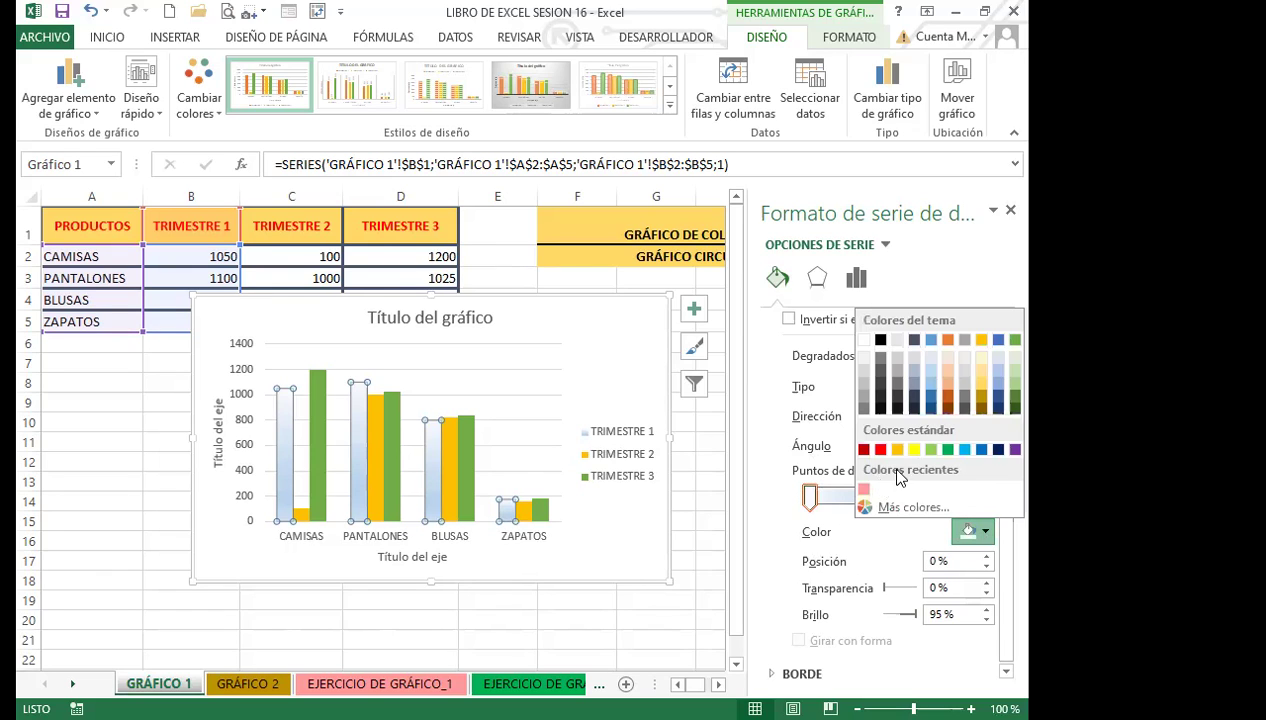
left_click(864, 490)
- Color the gradient stop at 83 % with the standard light green
left_click(905, 496)
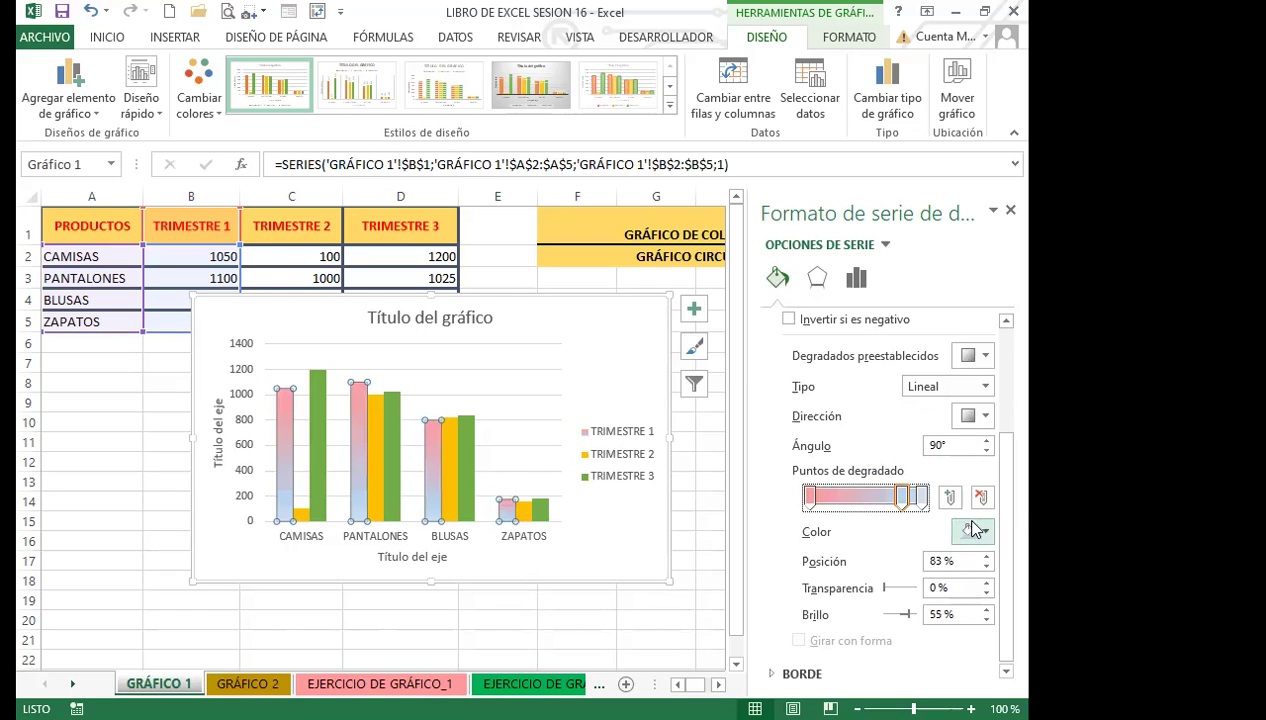
left_click(962, 534)
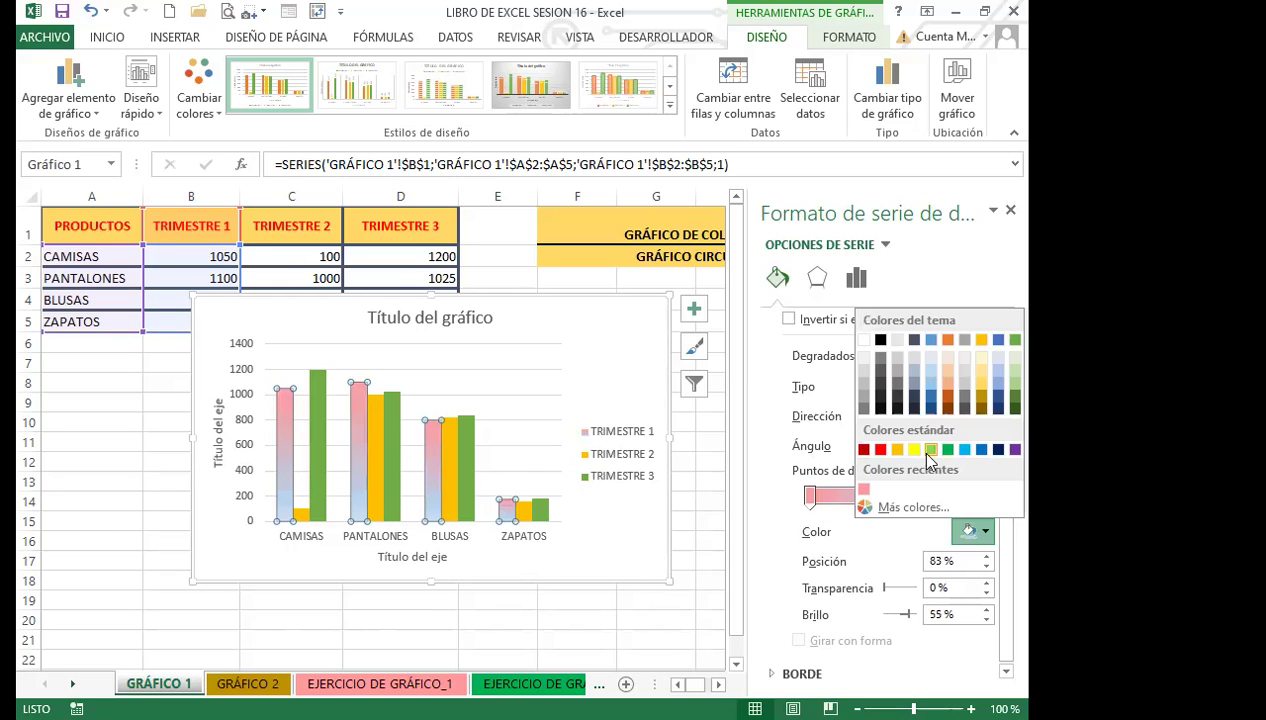
left_click(926, 455)
- Color the end gradient stop with the standard light blue and shift the green stop to 80 %
left_click(921, 496)
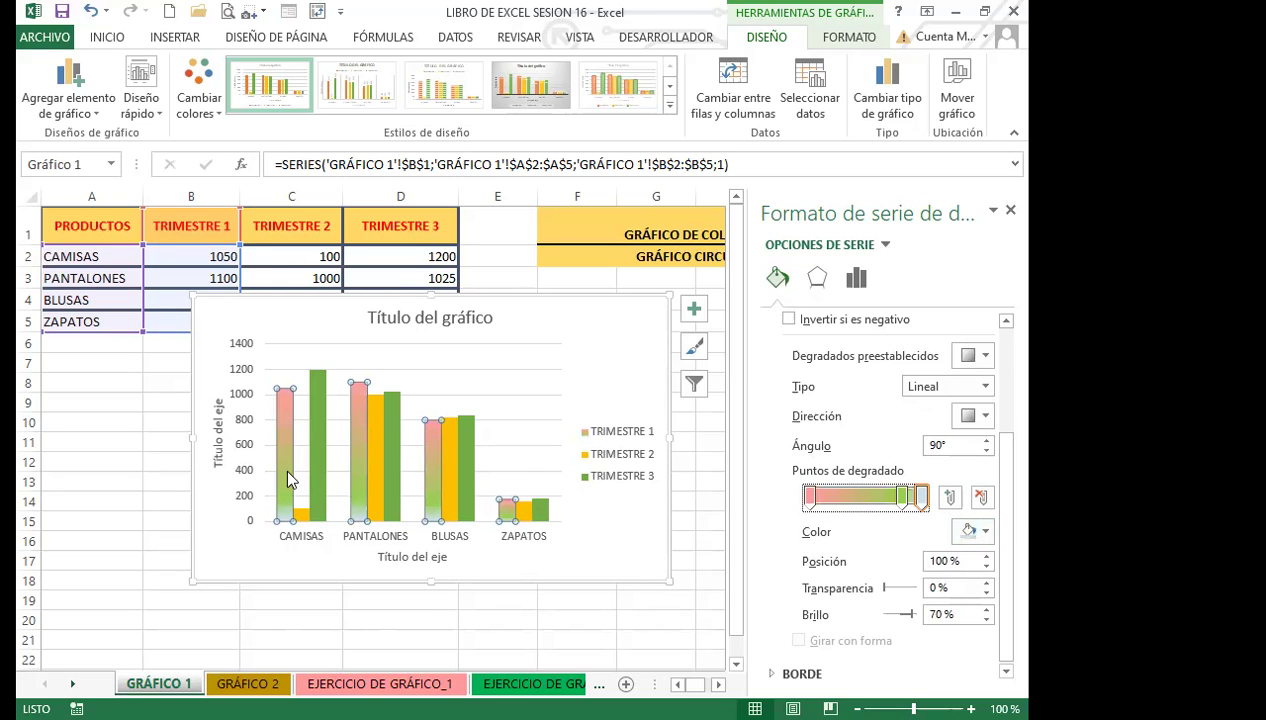
left_click(986, 536)
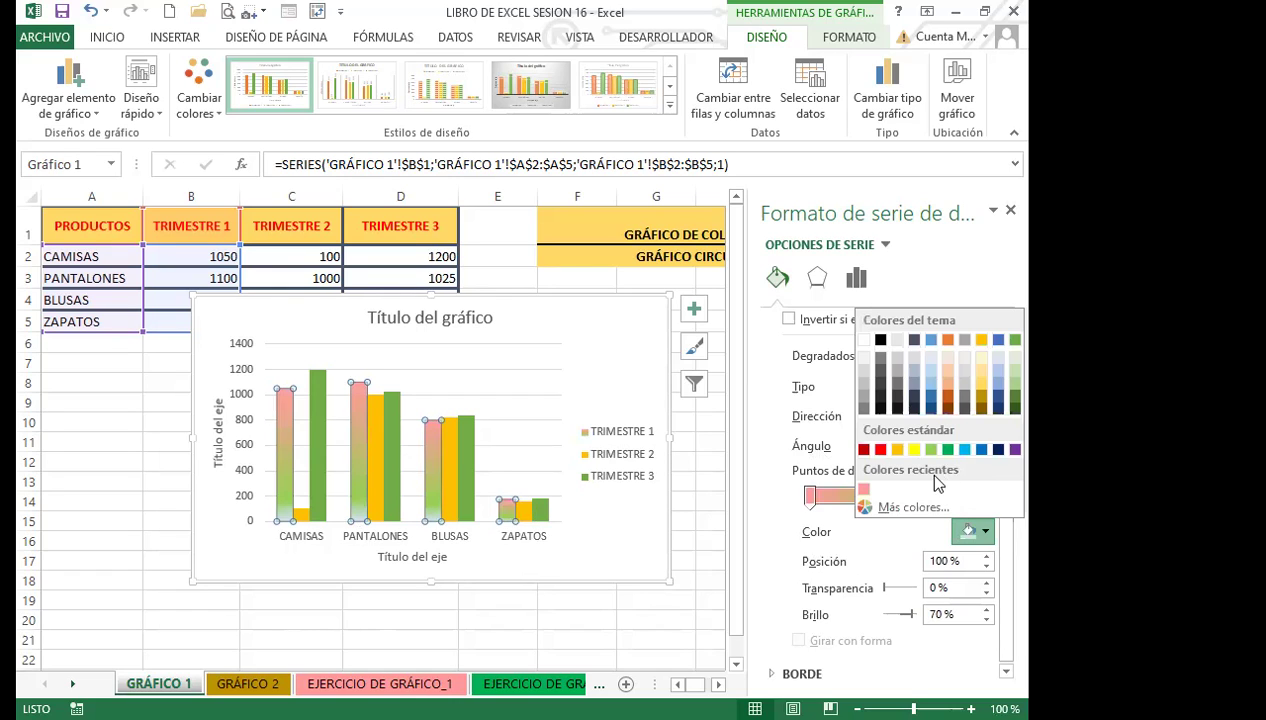
left_click(965, 451)
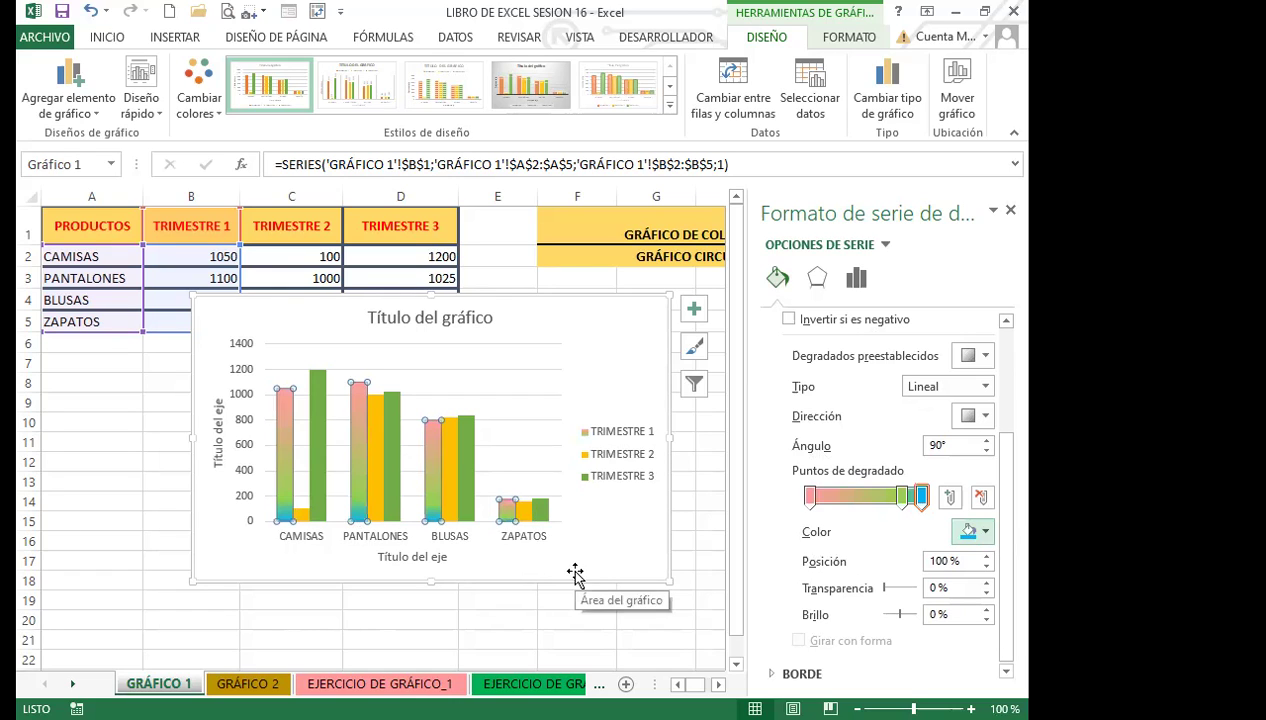
mouse_move(896, 504)
left_mouse_down()
mouse_move(841, 507)
mouse_move(902, 507)
left_mouse_up()
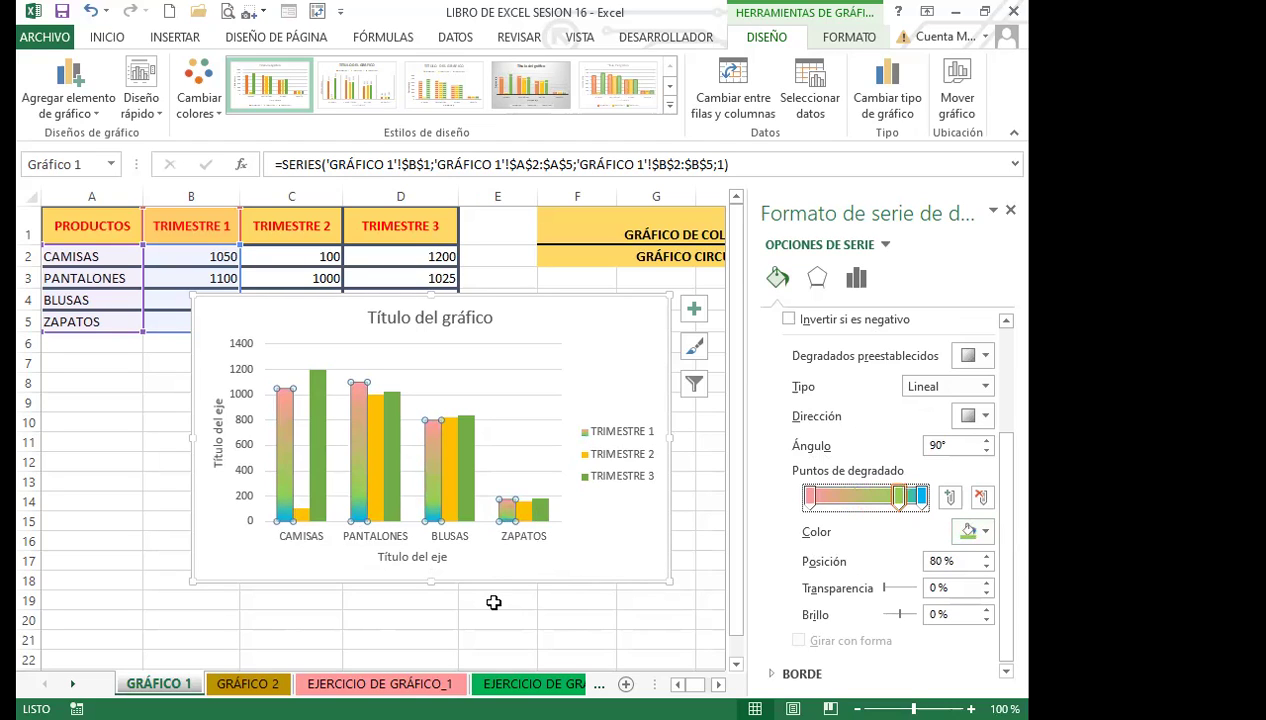
- Switch the TRIMESTRE 3 series to a picture or texture fill and search Bing online images for PAISAJES
left_click(316, 453)
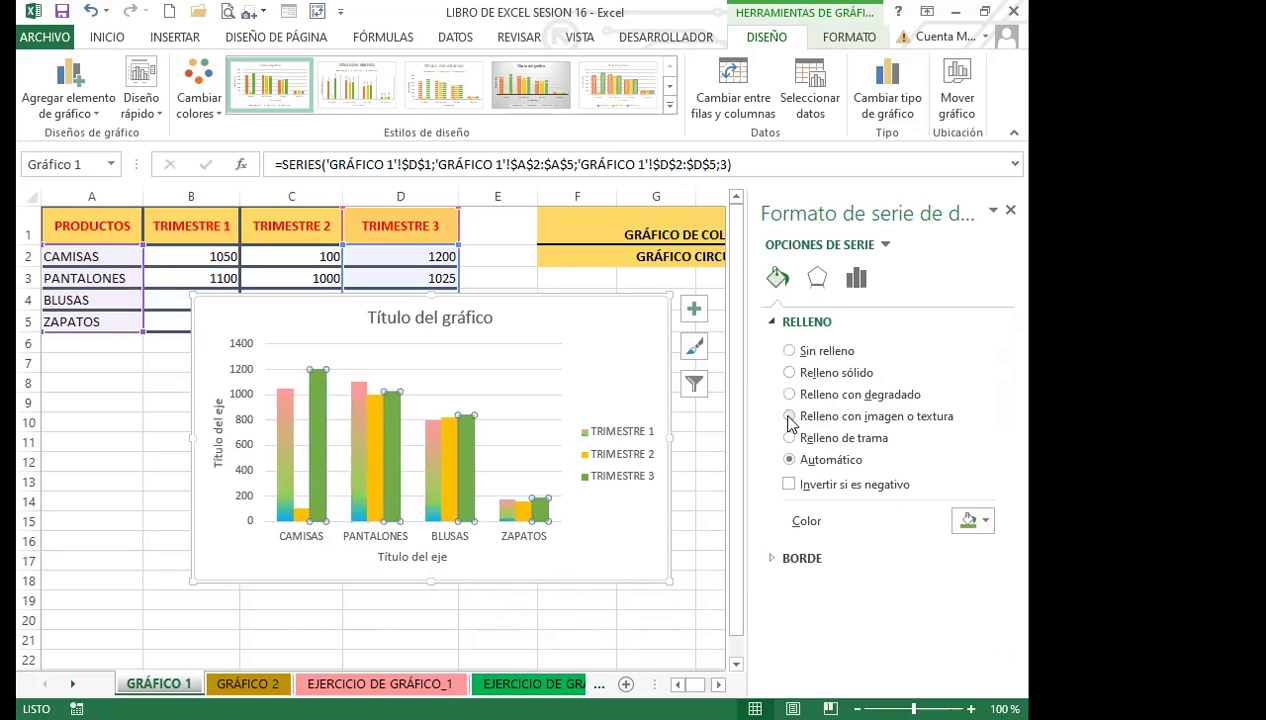
left_click(789, 416)
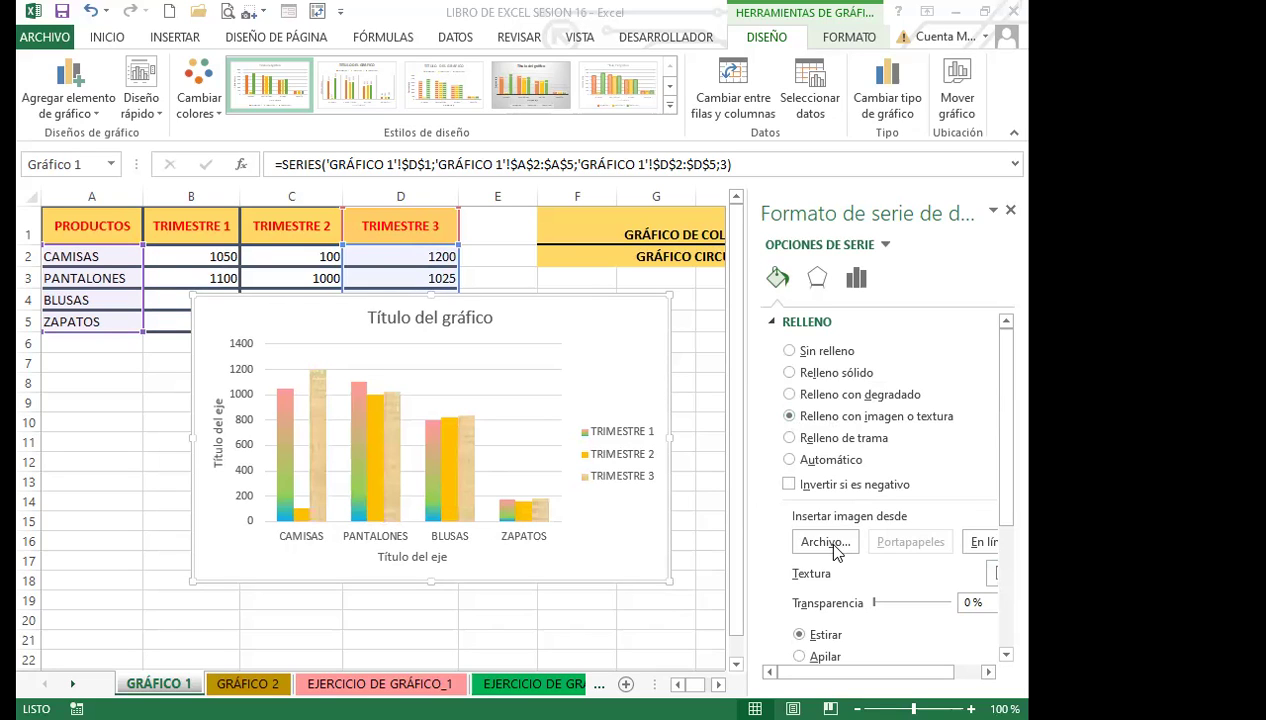
left_click(983, 542)
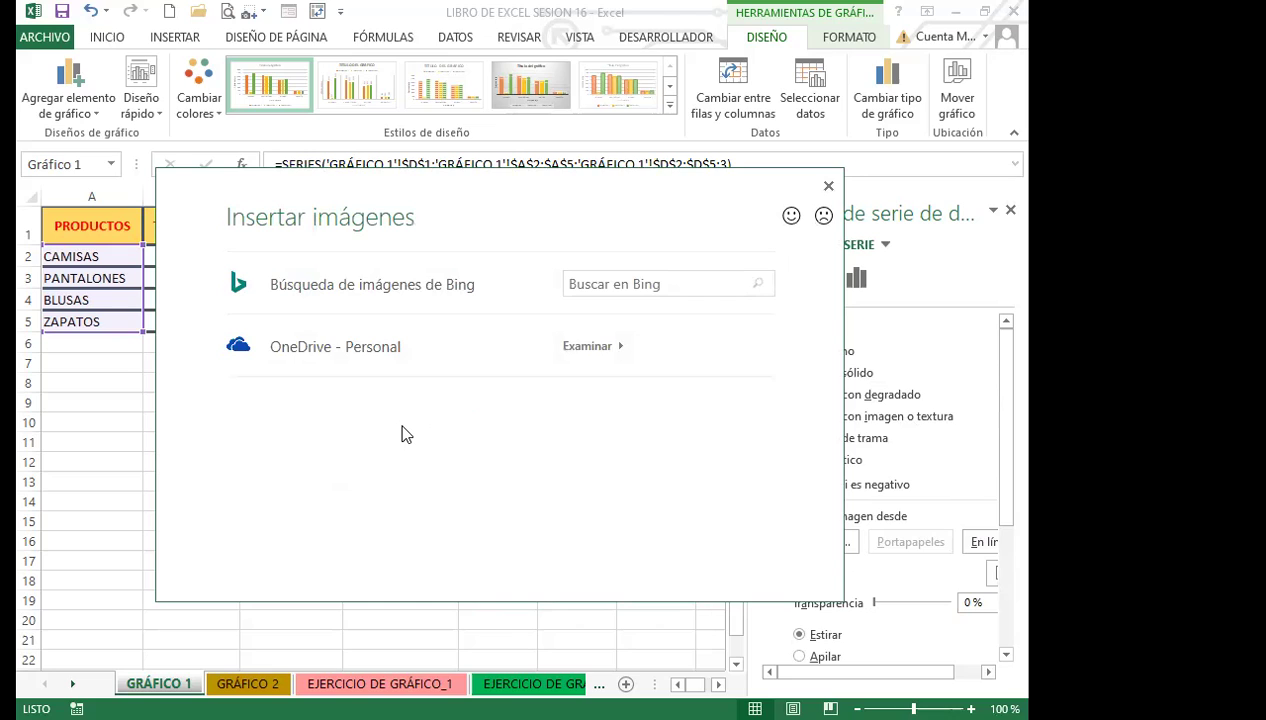
left_click(622, 282)
type("PAISAJES")
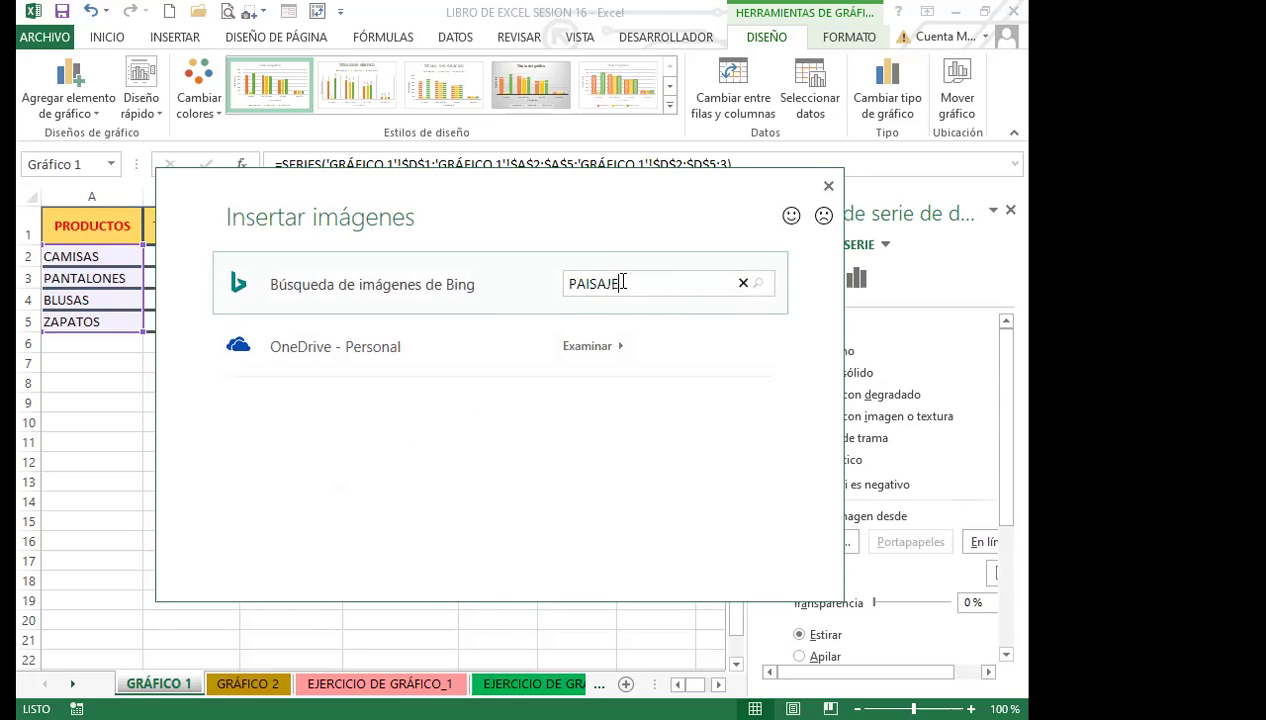
key("Return")
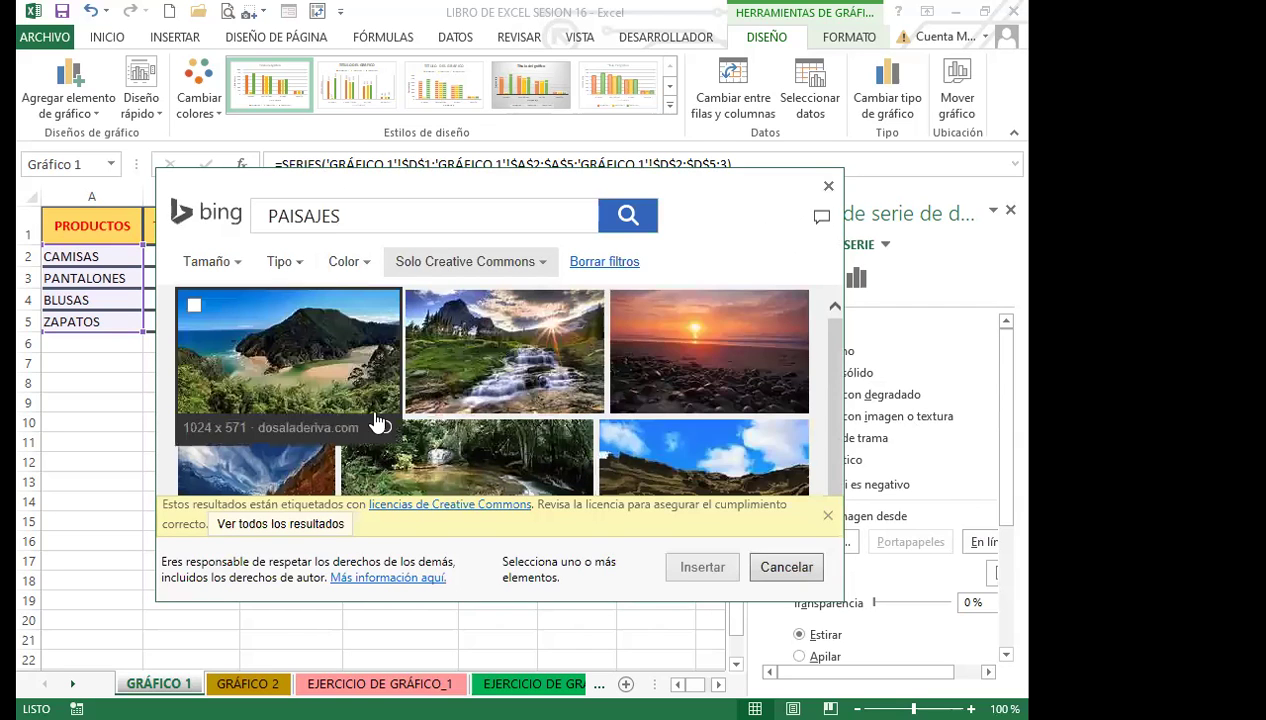
- Insert the landscape with the dark blue sky over a reddish mountain slope as the TRIMESTRE 3 series fill
left_click(680, 340)
left_click(256, 452)
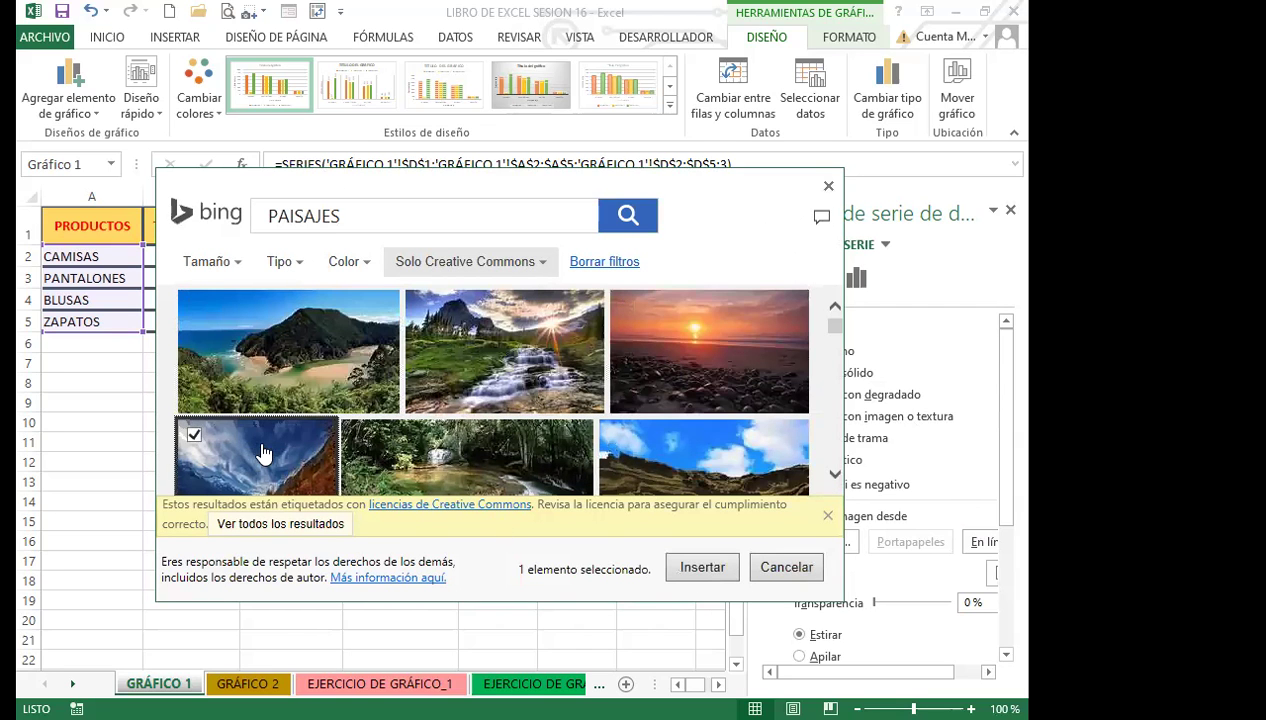
left_click(697, 577)
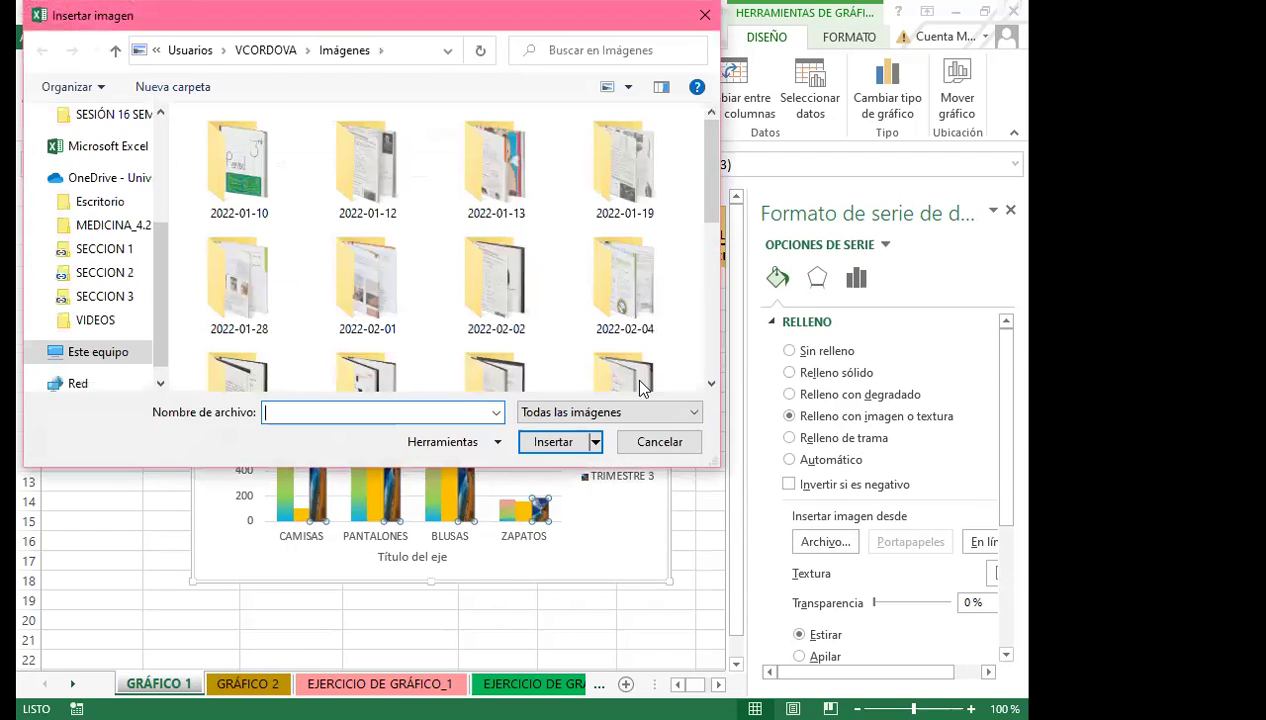
- Look for image files on drive C: under Archivos de programa, in the Data and Office15 subfolders of Microsoft Office
left_click(97, 358)
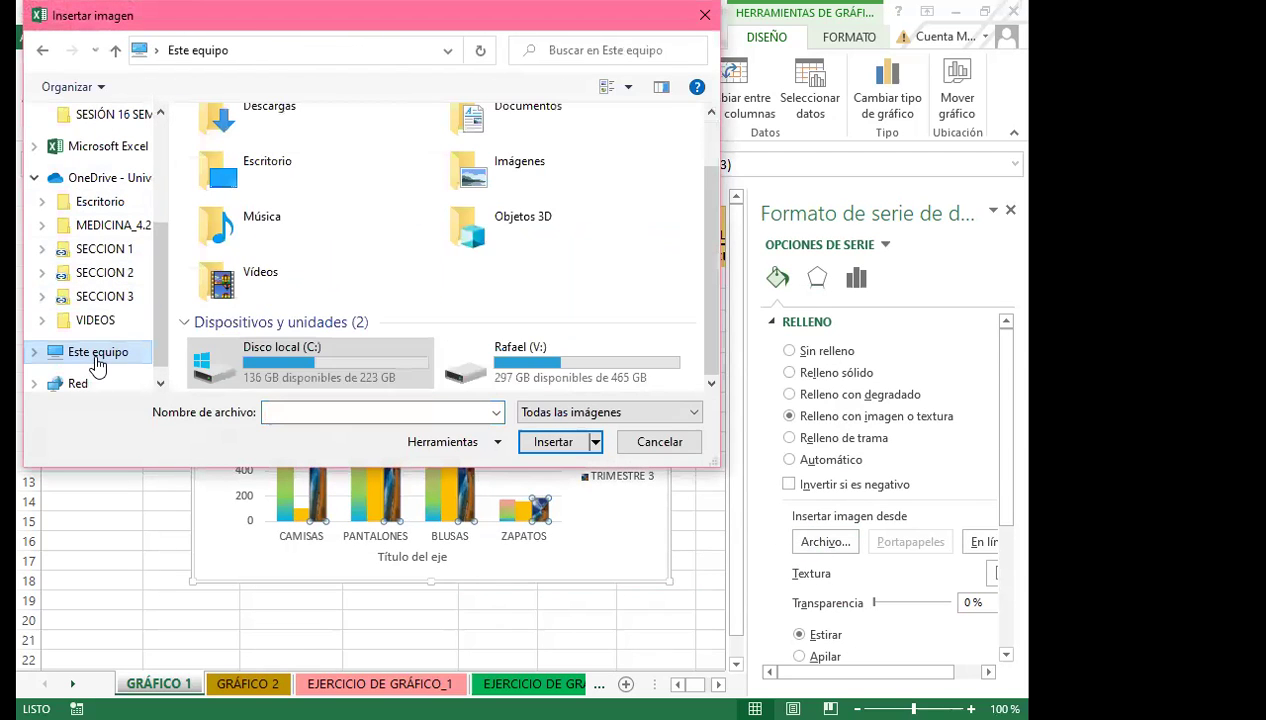
double_click(282, 358)
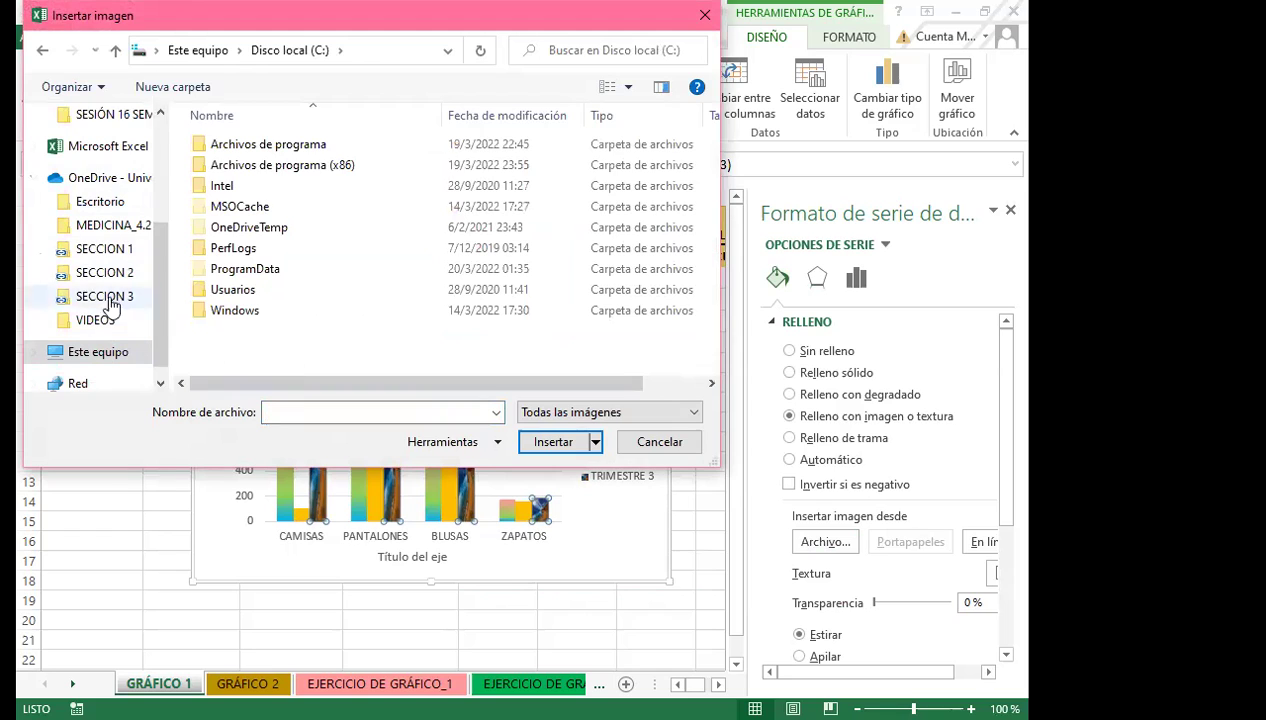
double_click(254, 150)
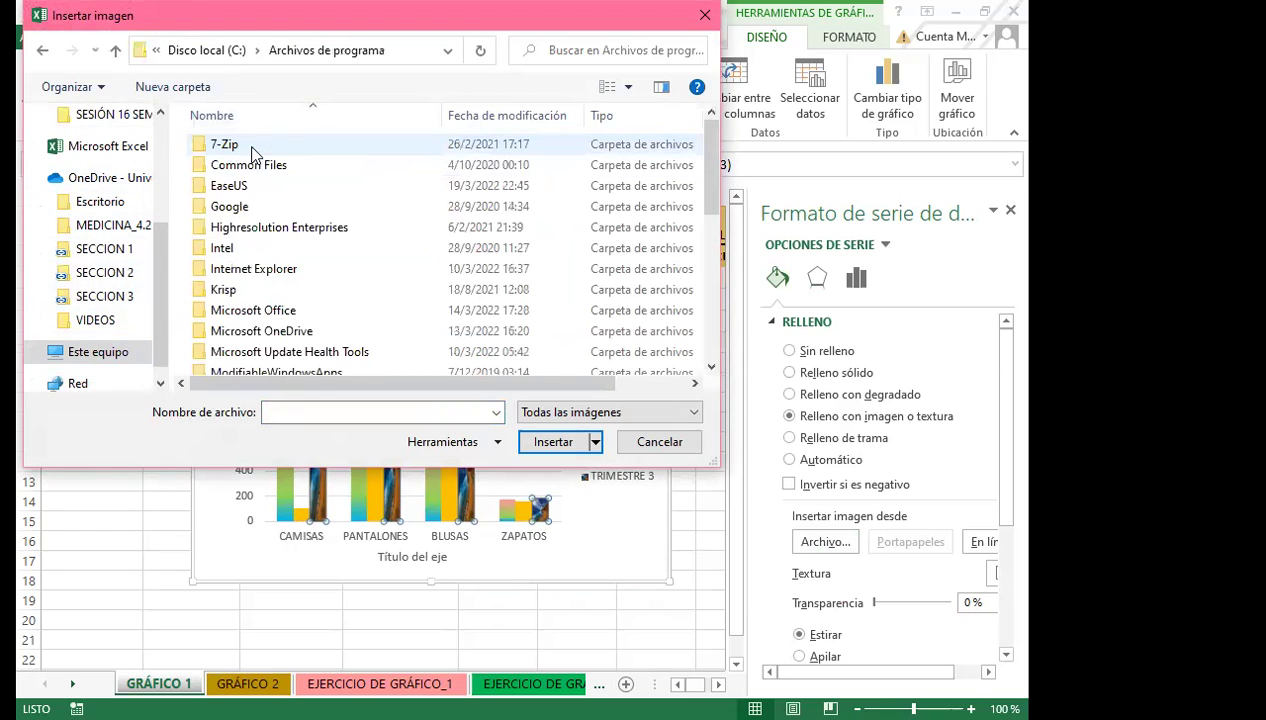
scroll(283, 326, "down", 2)
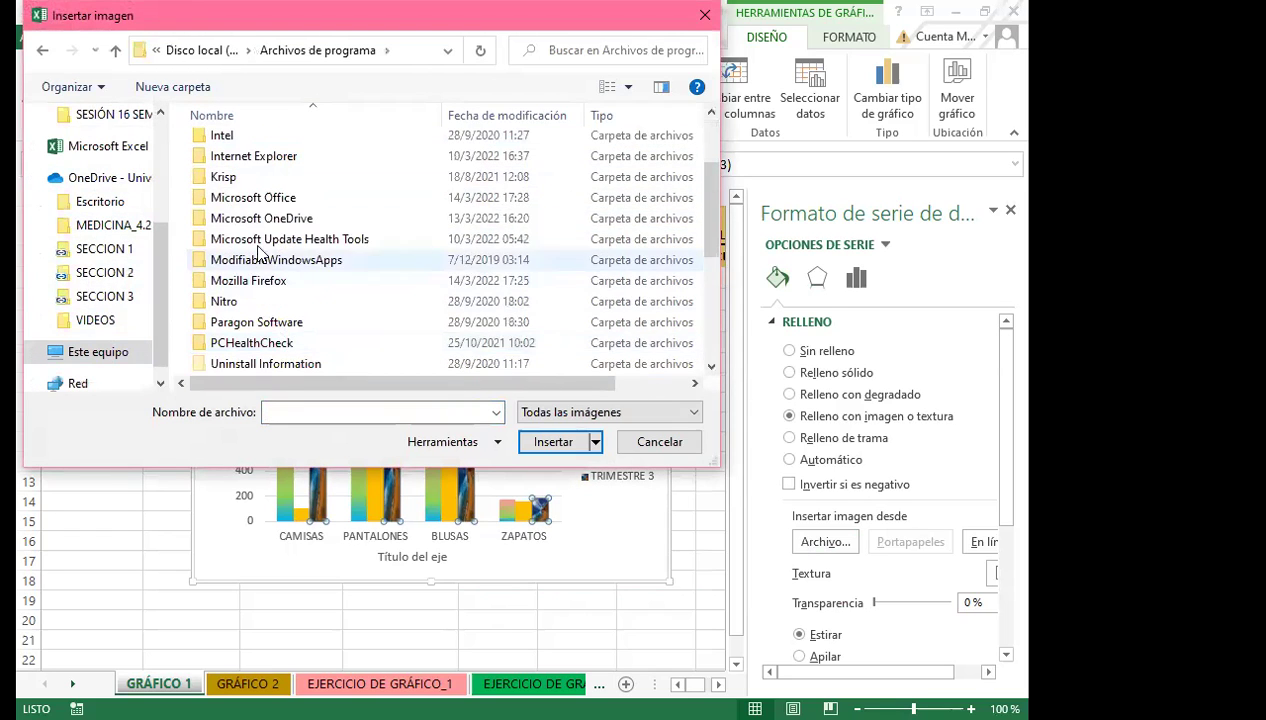
double_click(254, 203)
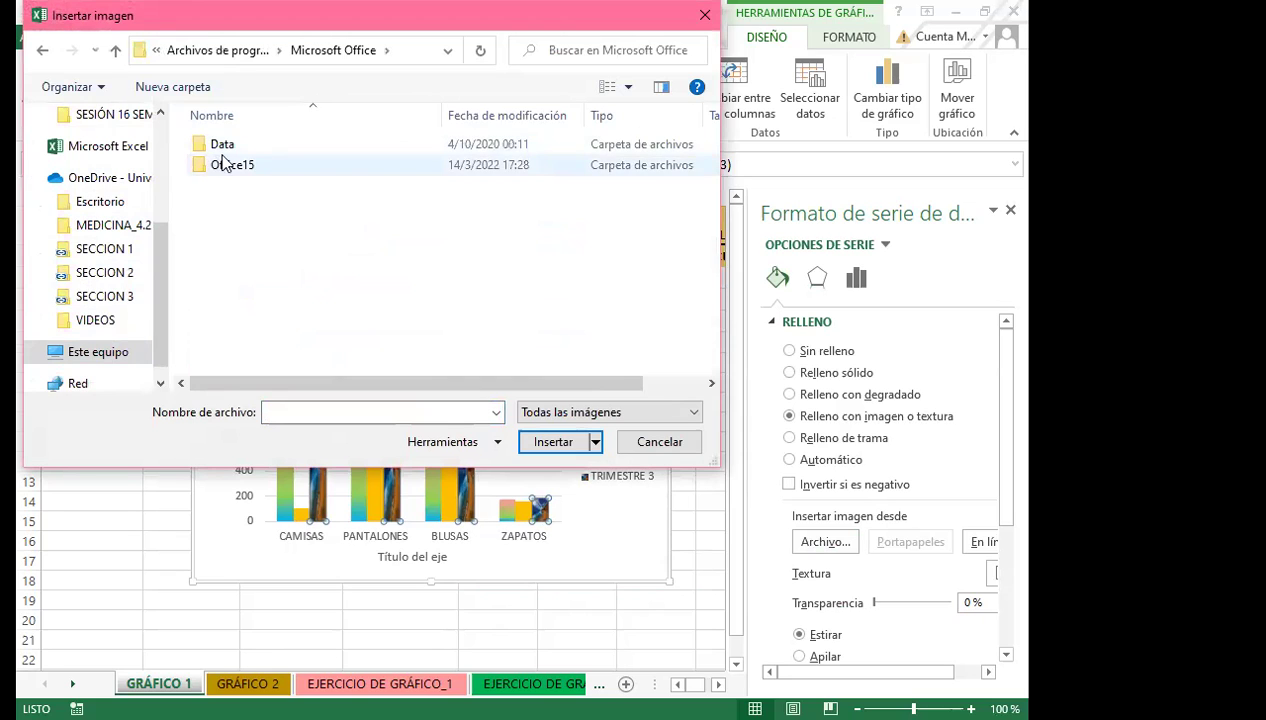
double_click(205, 144)
left_click(42, 51)
double_click(232, 164)
left_click(42, 51)
left_click(42, 51)
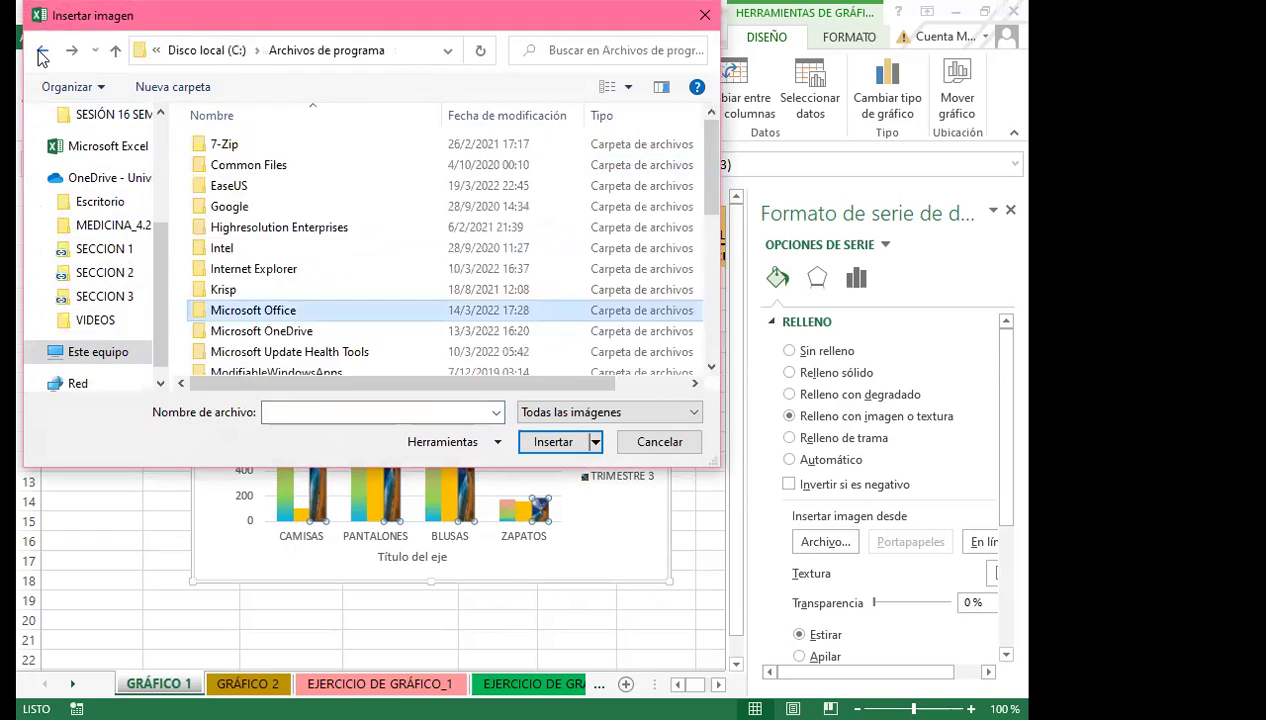
- Open the PUB60COR picture folder on drive C:, under Archivos de programa (x86), Microsoft Office, CLIPART
left_click(42, 51)
double_click(298, 172)
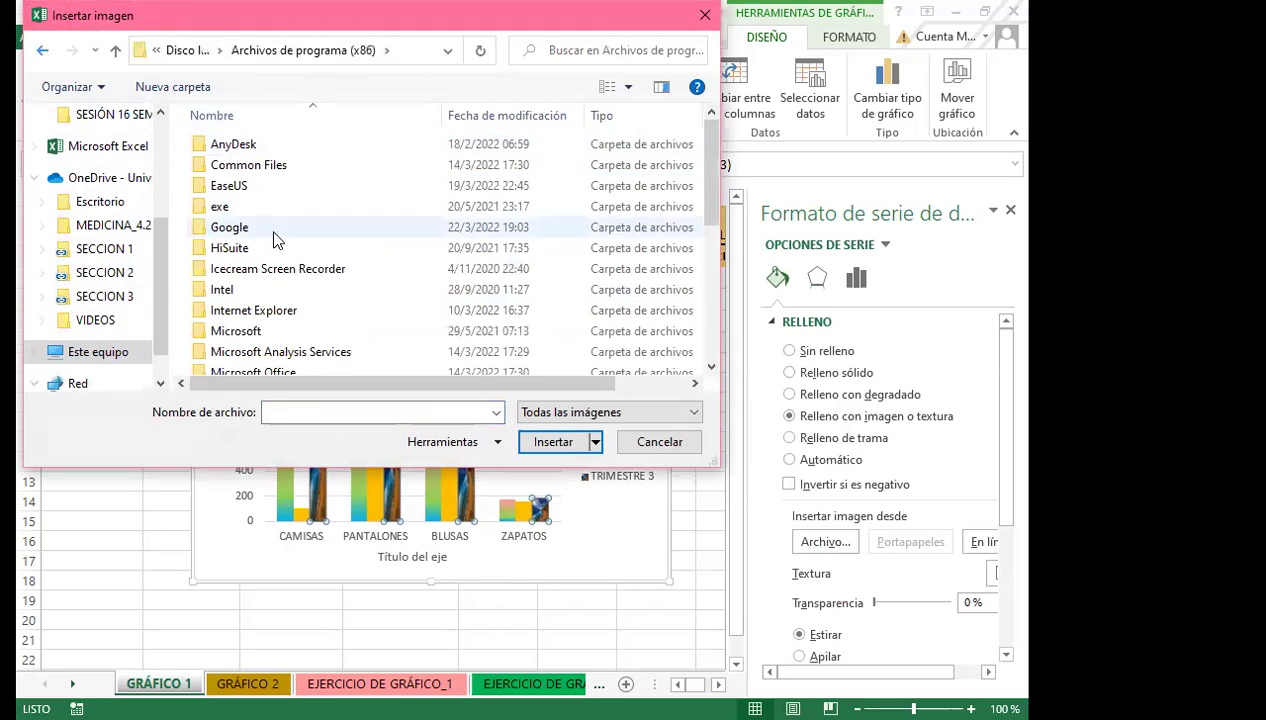
scroll(260, 240, "down", 2)
double_click(251, 262)
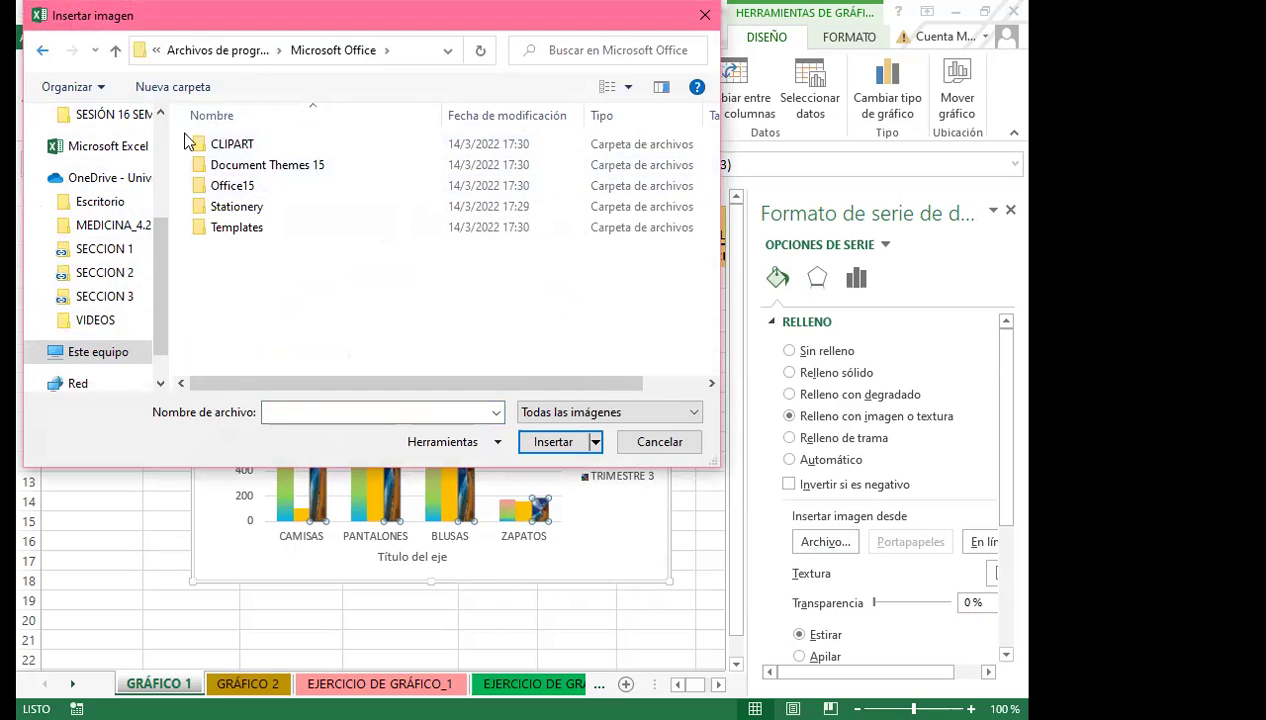
double_click(229, 146)
double_click(262, 145)
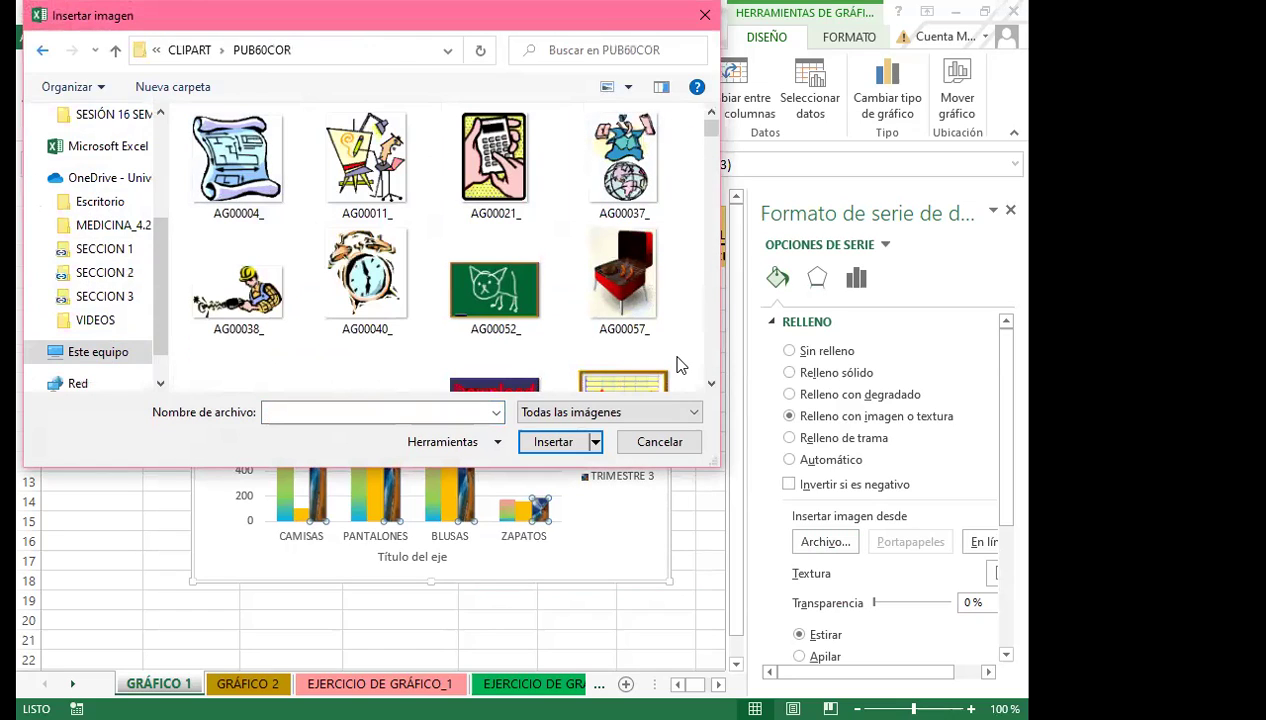
- Insert the red sunset sky picture from the PUB60COR folder as the TRIMESTRE 3 series fill
left_click_drag(709, 130, 714, 320)
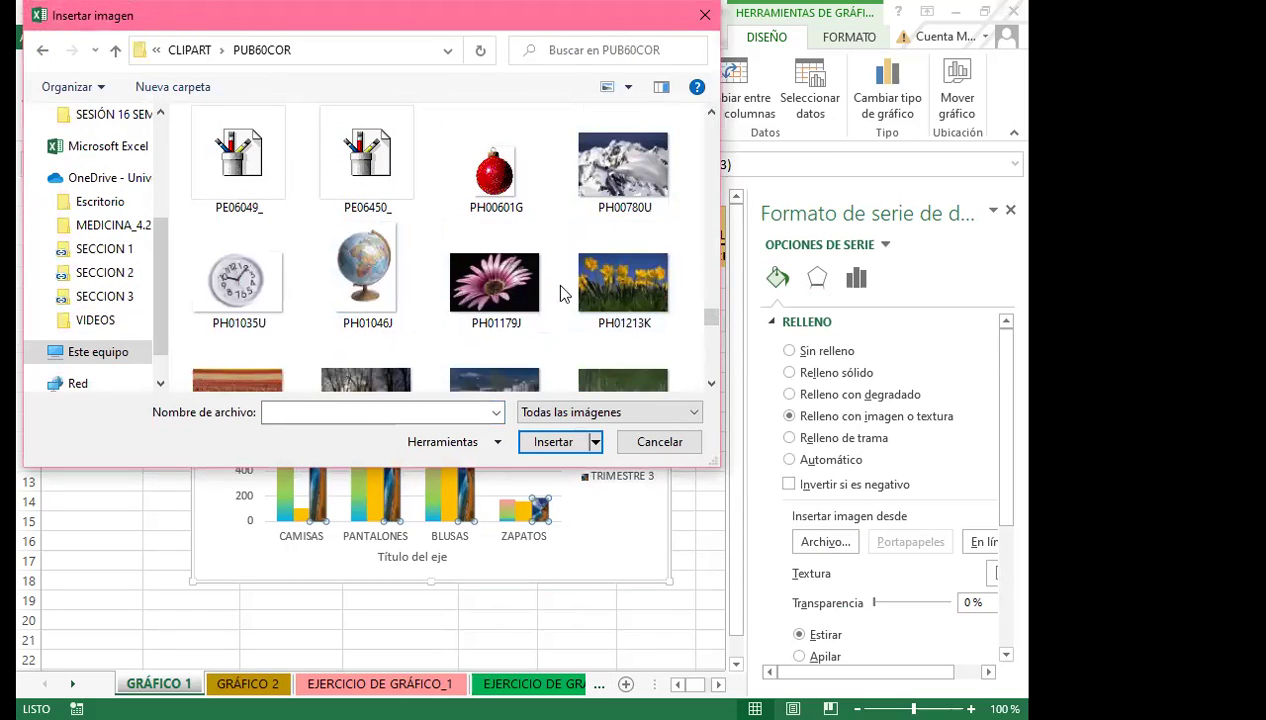
left_click(503, 290)
left_click(622, 300)
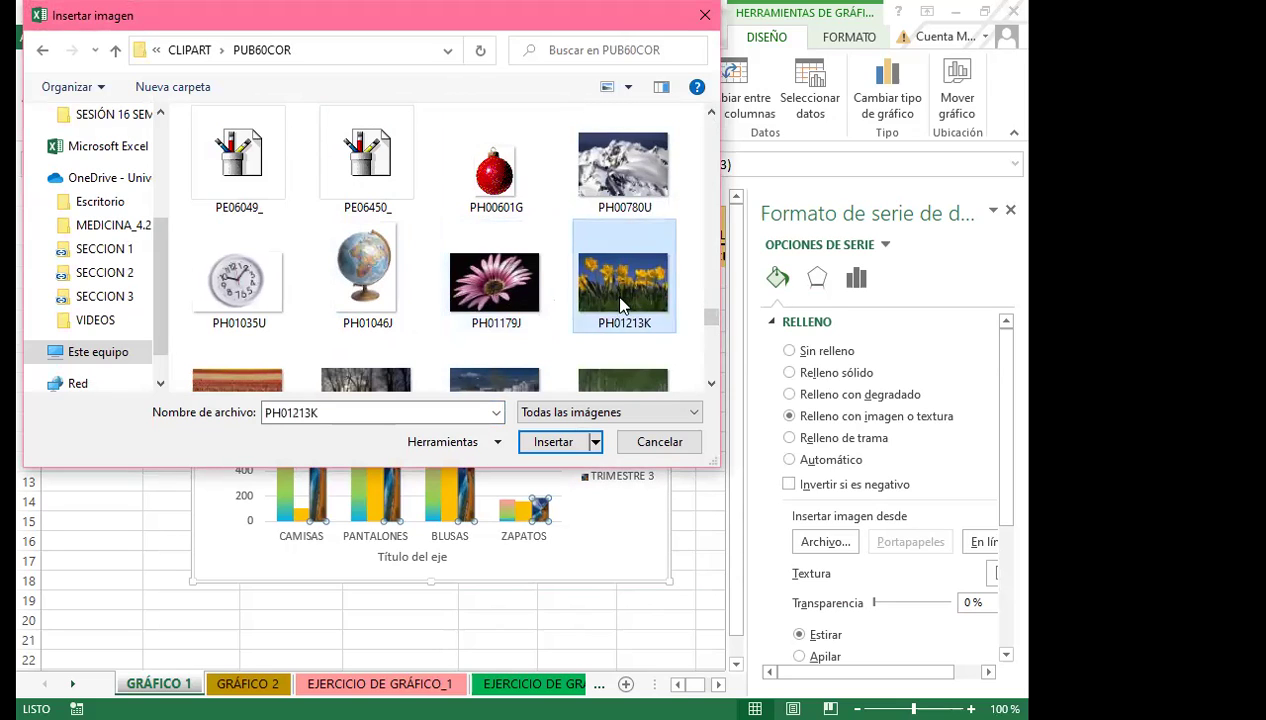
scroll(706, 380, "down", 3)
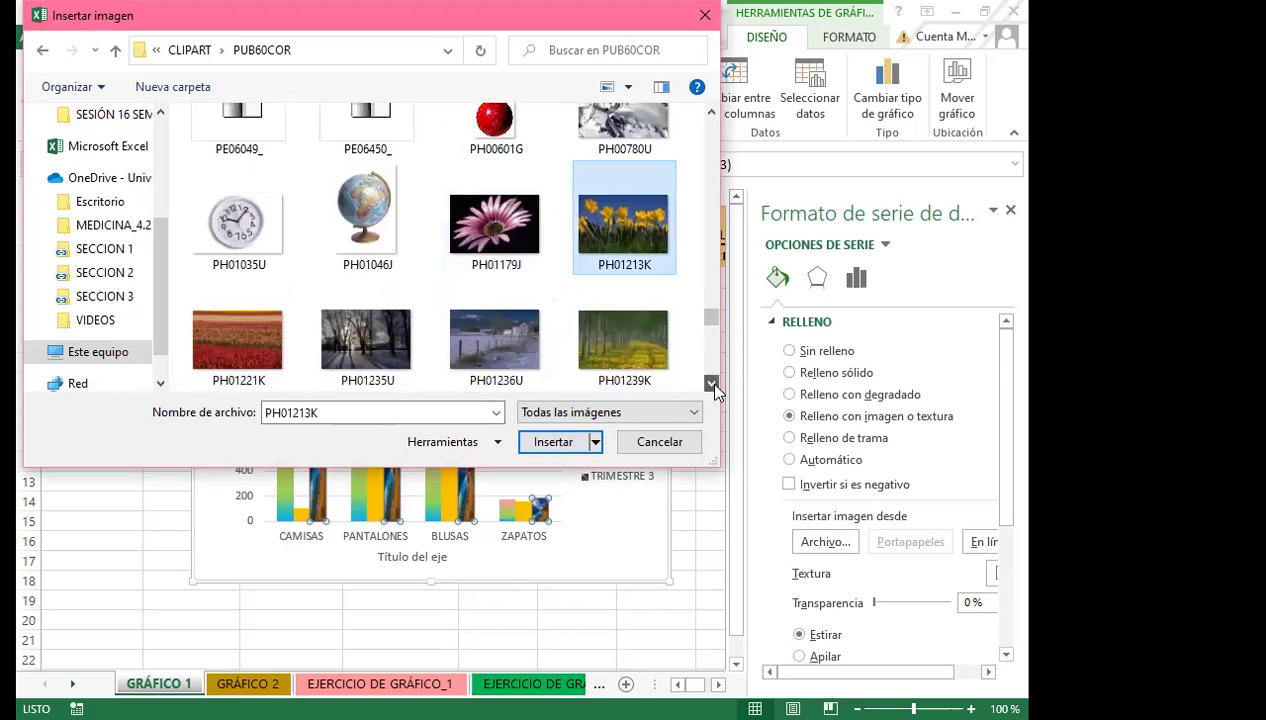
left_click(518, 340)
left_click(553, 441)
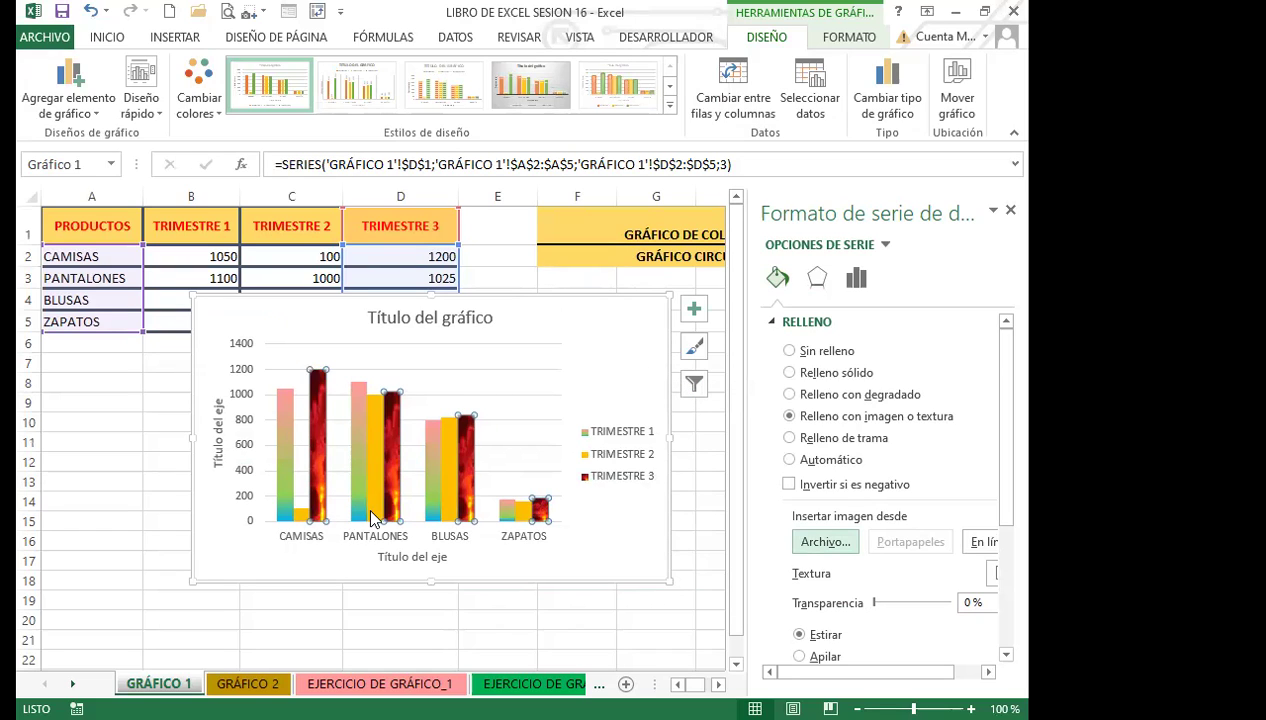
- Fill the TRIMESTRE 2 series with the large grid pattern, using standard yellow as foreground and the recent pink as background
left_click(301, 514)
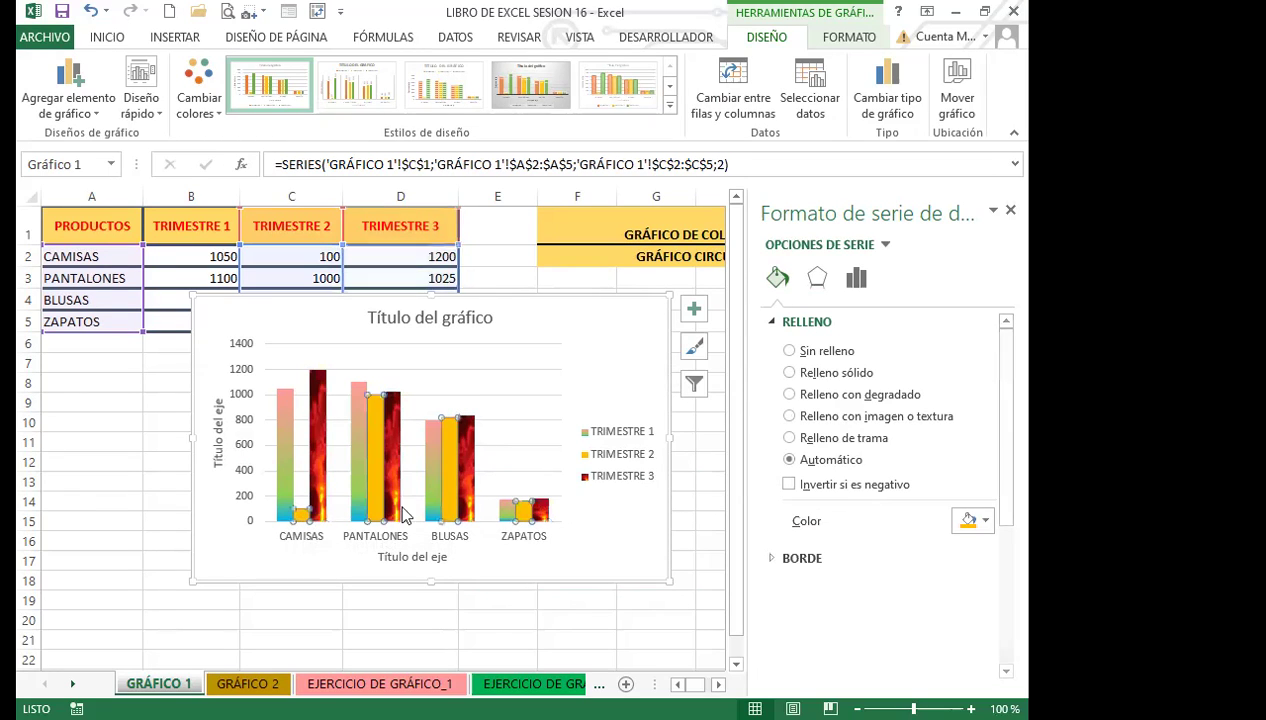
left_click(789, 438)
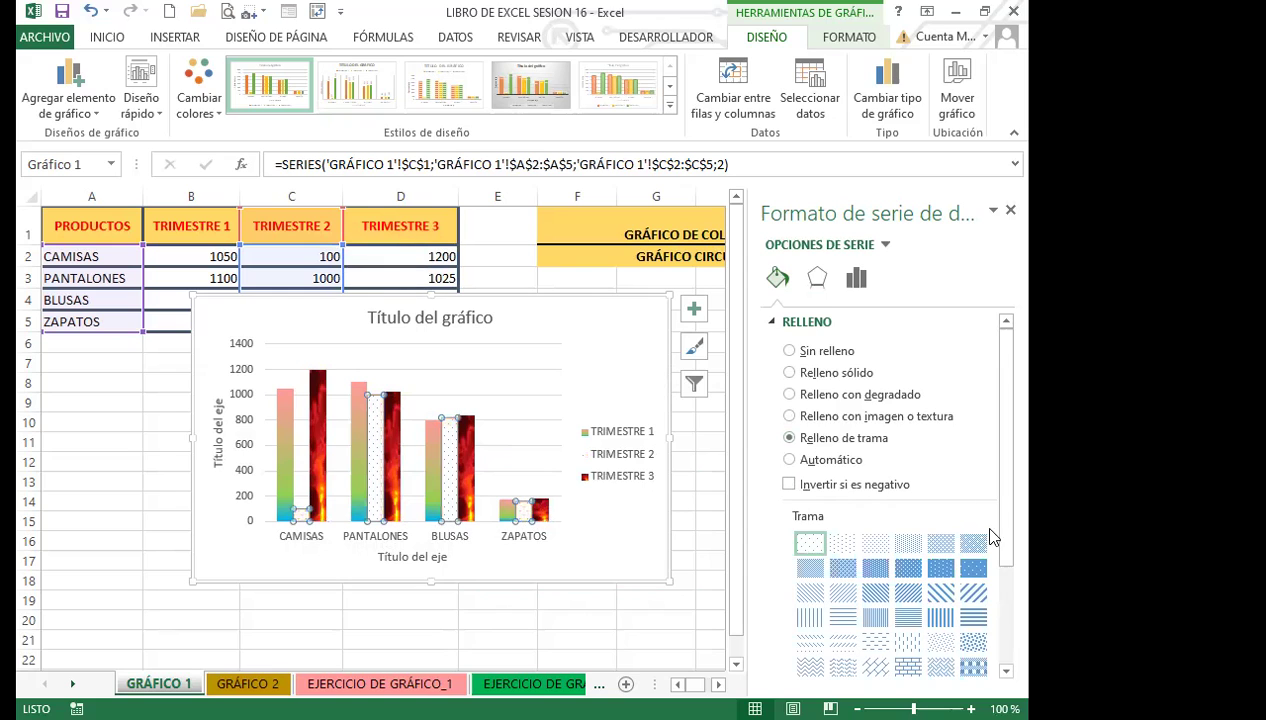
scroll(998, 544, "down", 3)
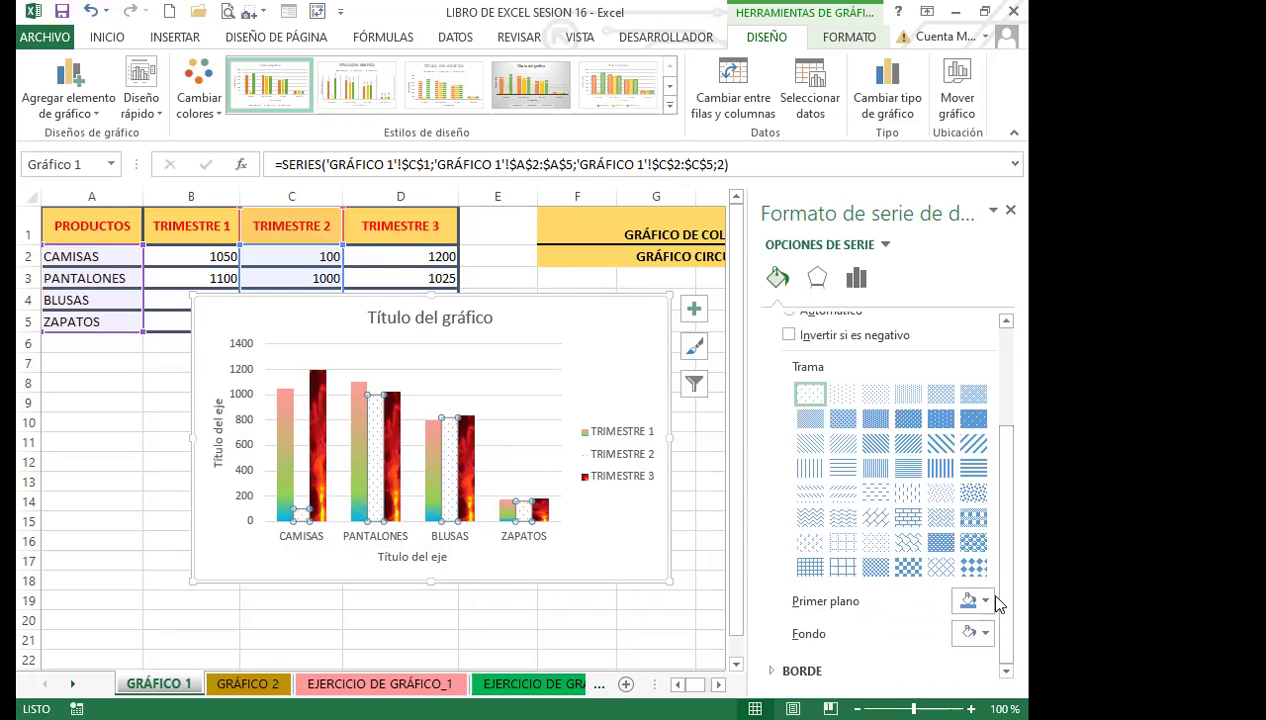
left_click(987, 601)
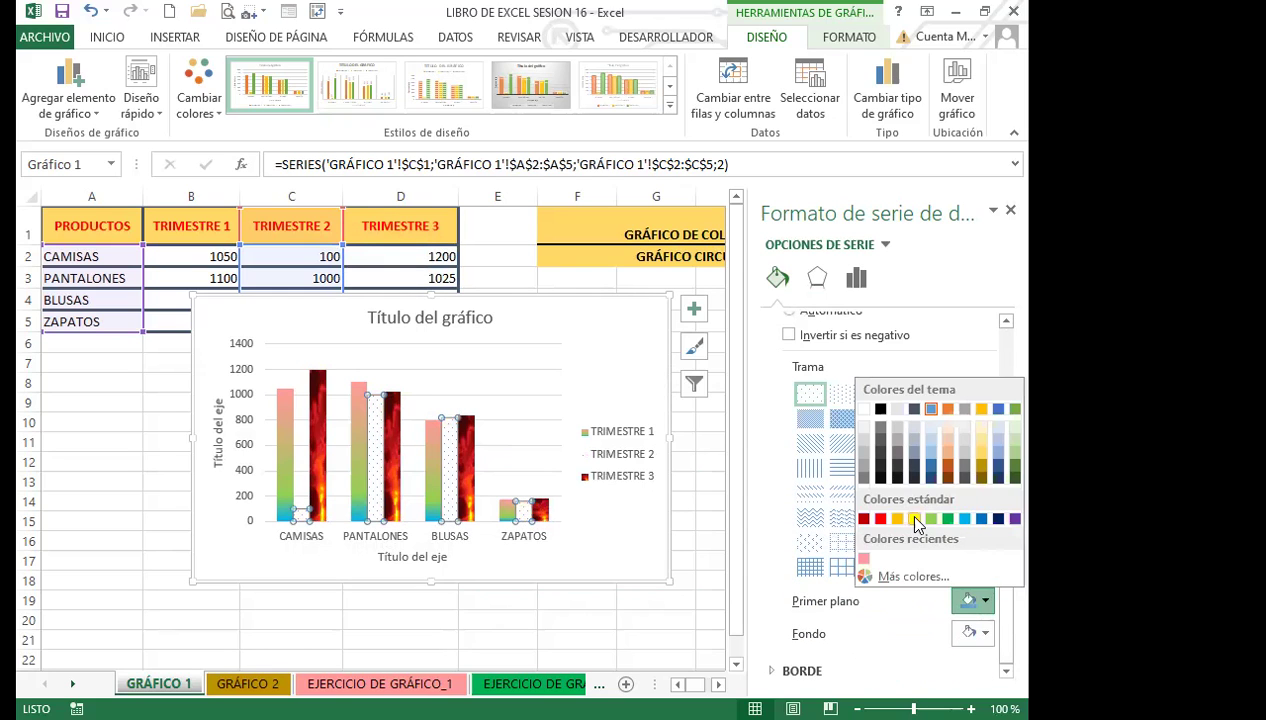
left_click(914, 519)
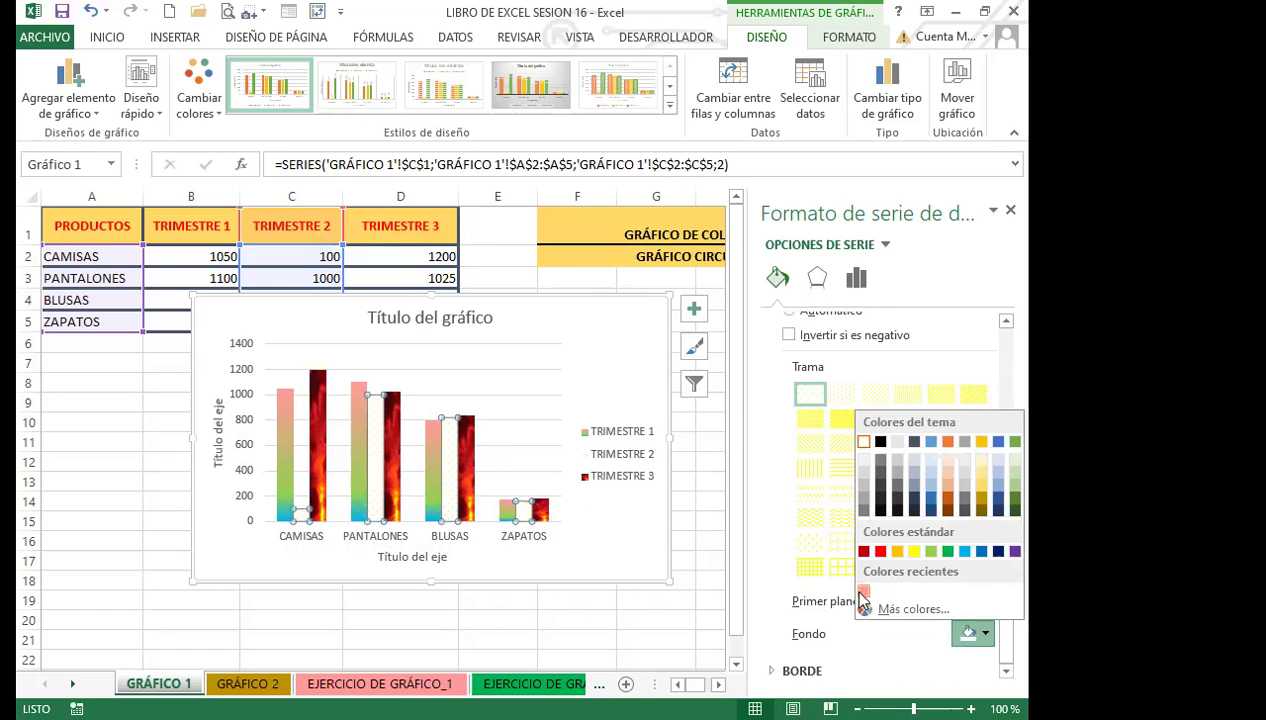
left_click(862, 591)
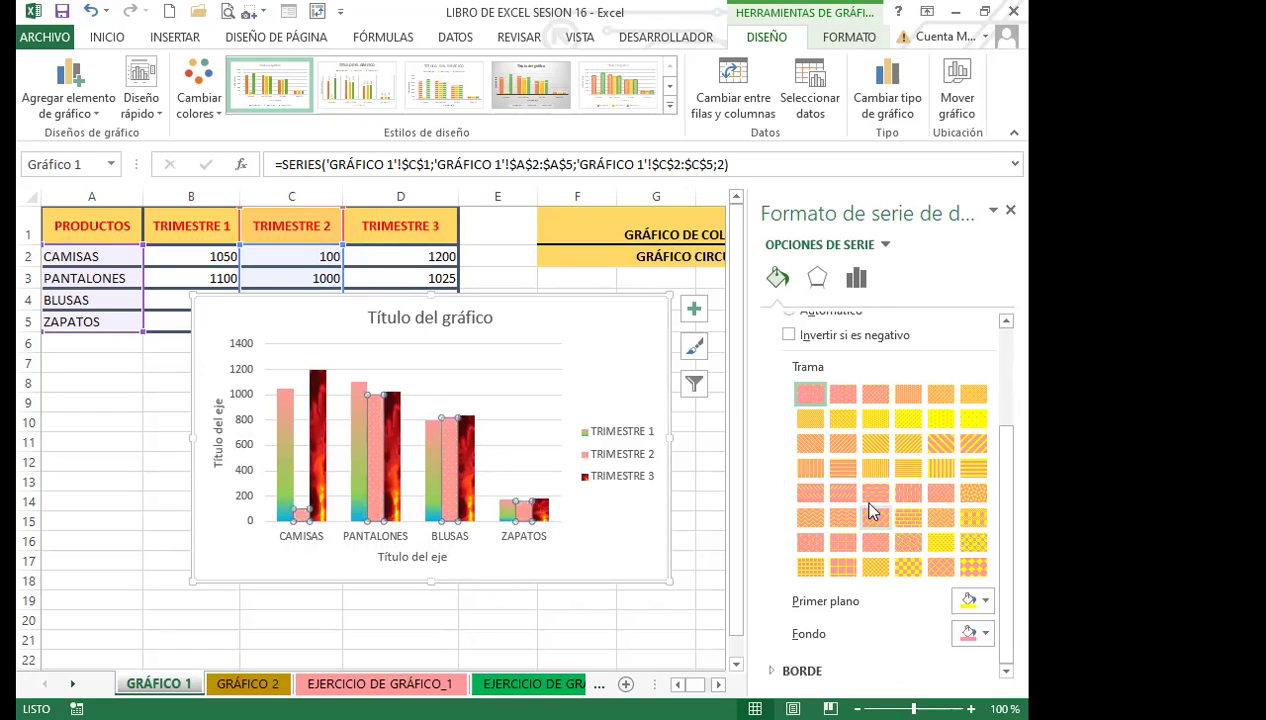
left_click(845, 566)
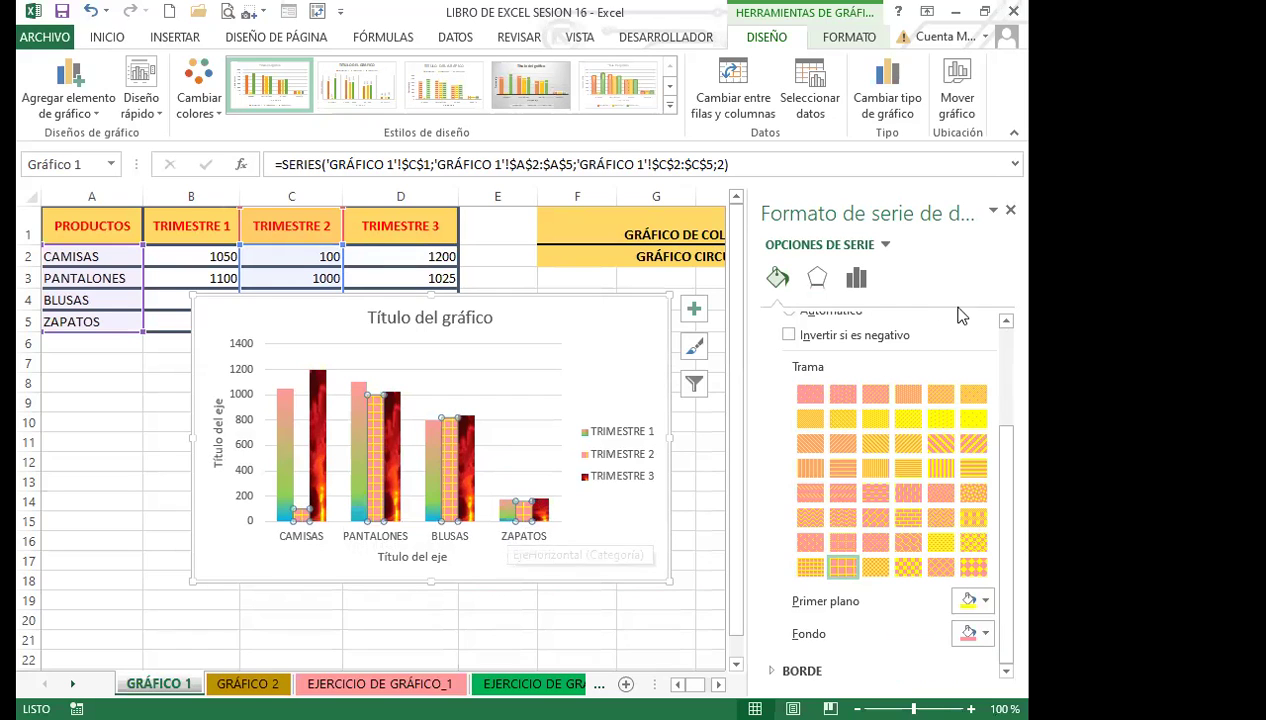
left_click(626, 613)
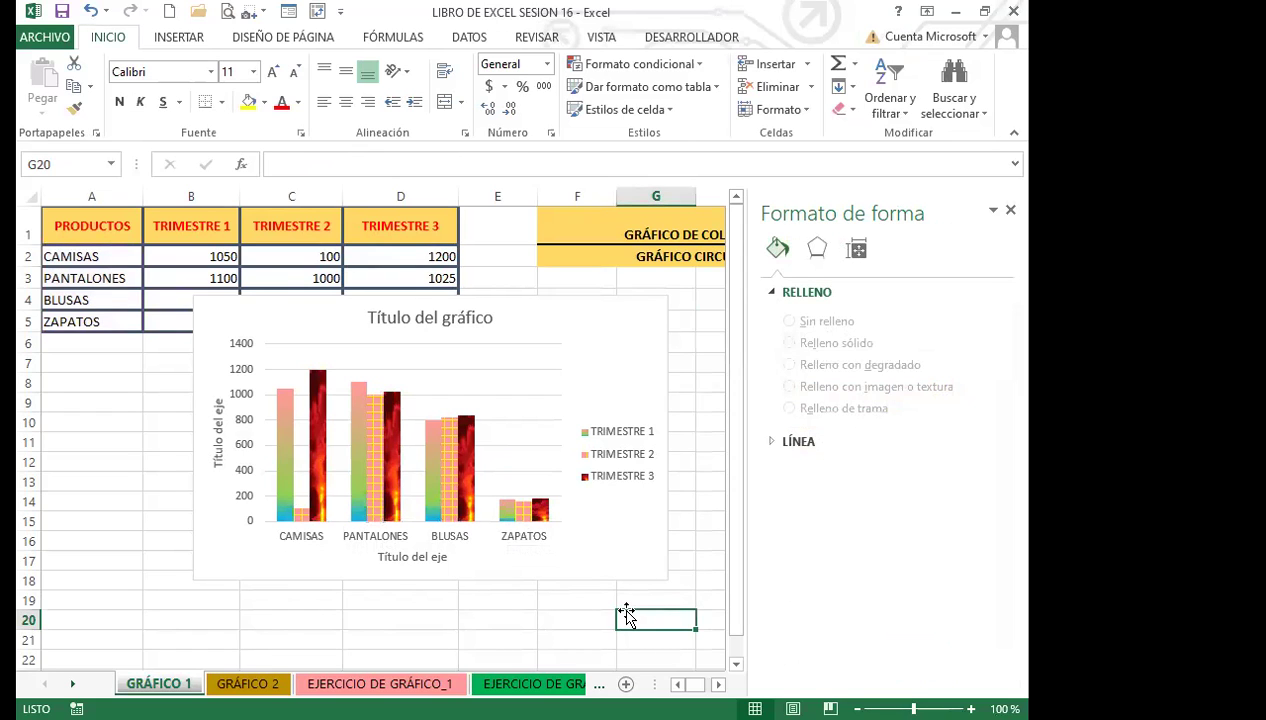
- Try a solid black fill, a gradient fill and a pattern fill on the chart area
left_click(617, 357)
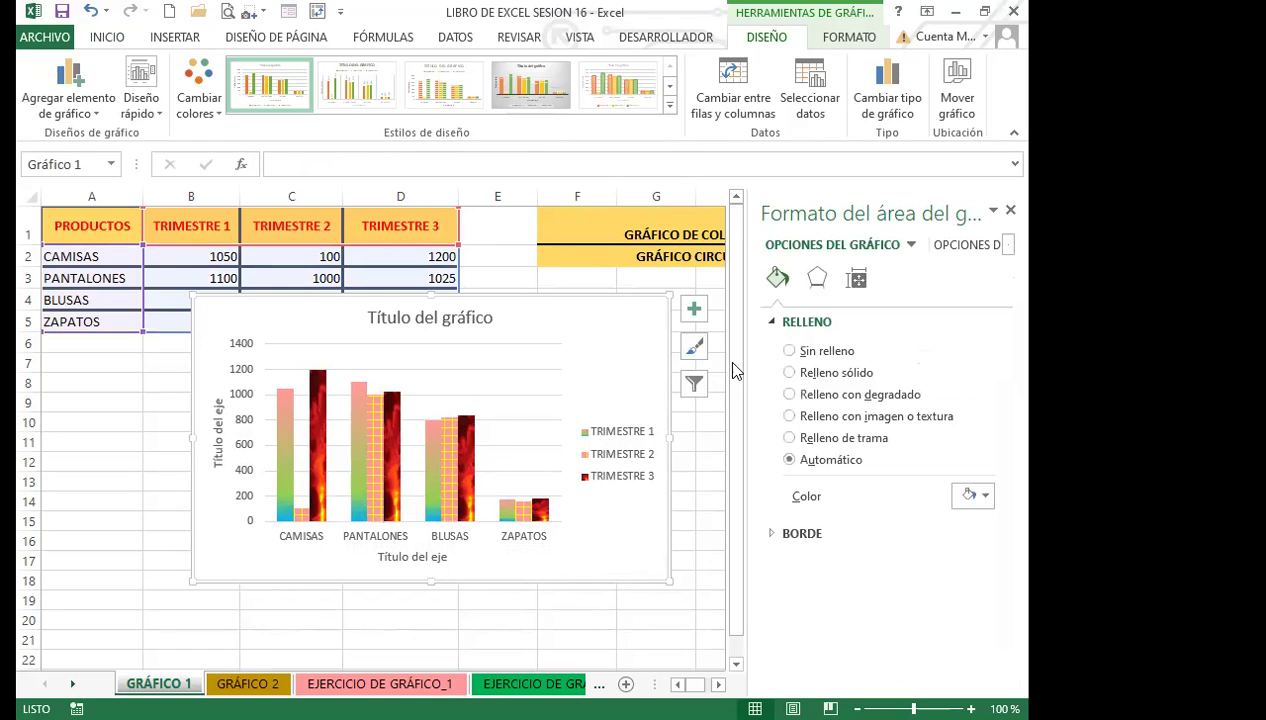
left_click(782, 371)
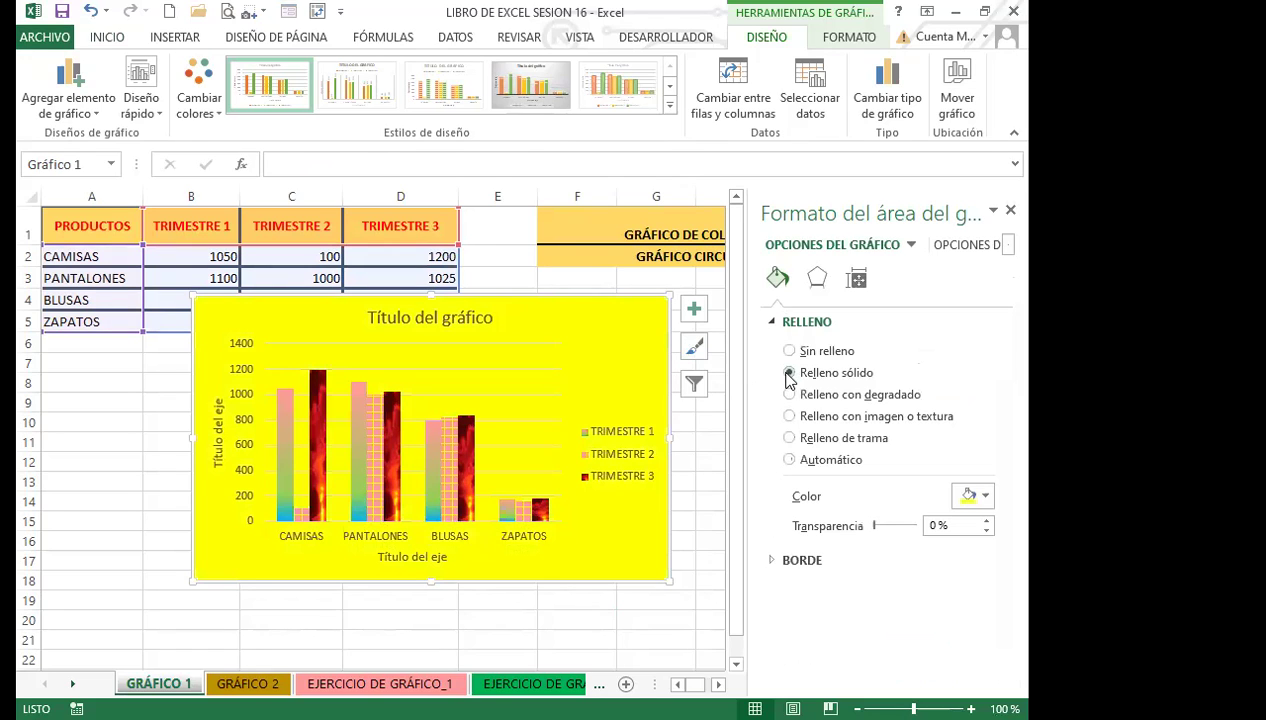
left_click(982, 495)
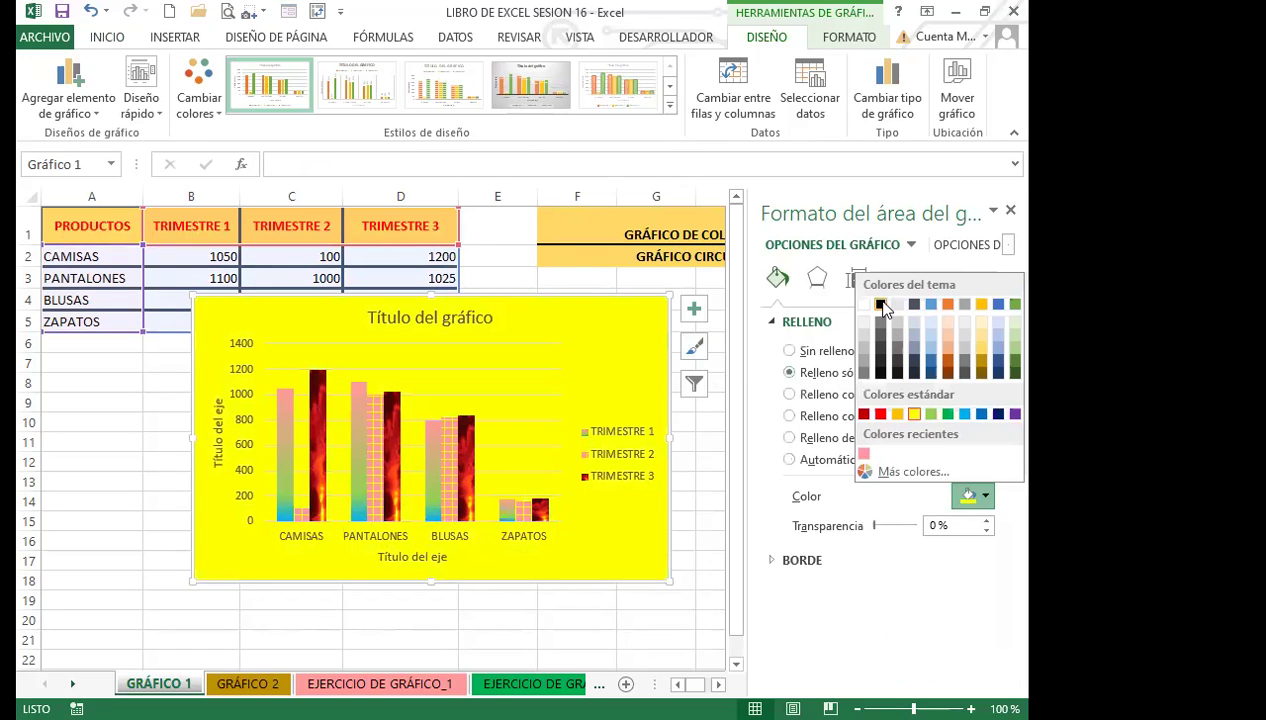
left_click(881, 305)
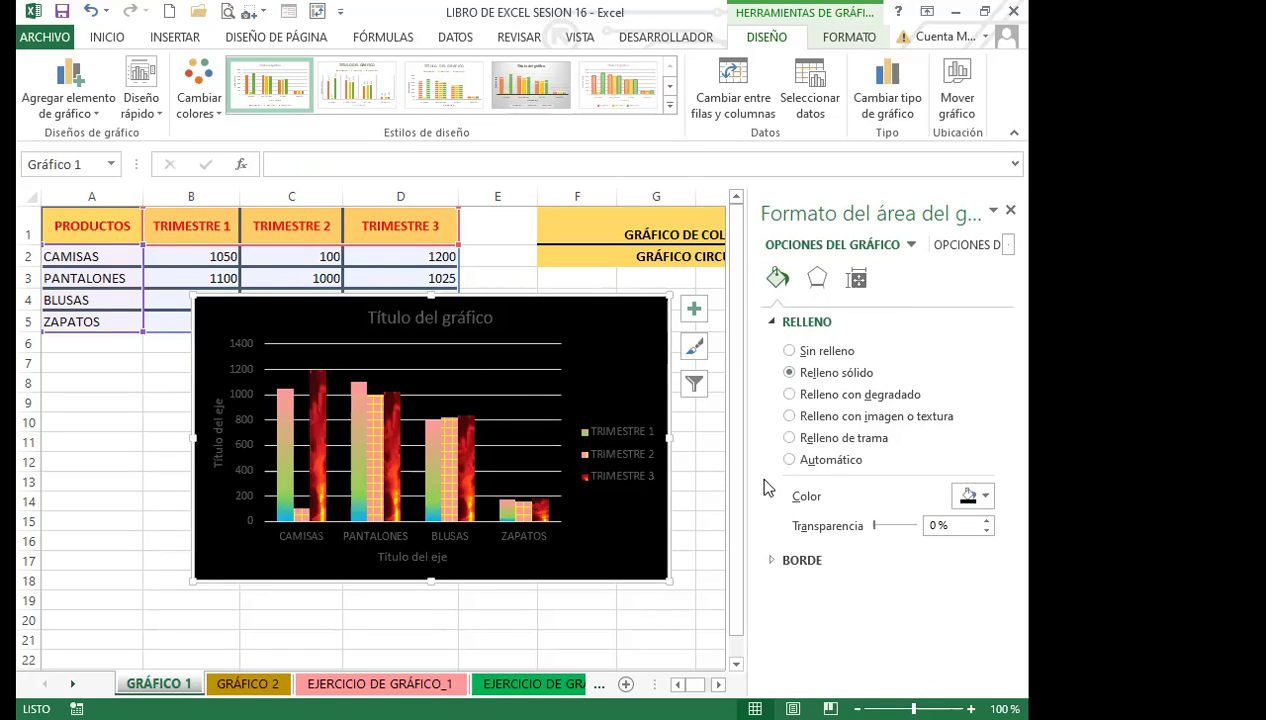
left_click(790, 395)
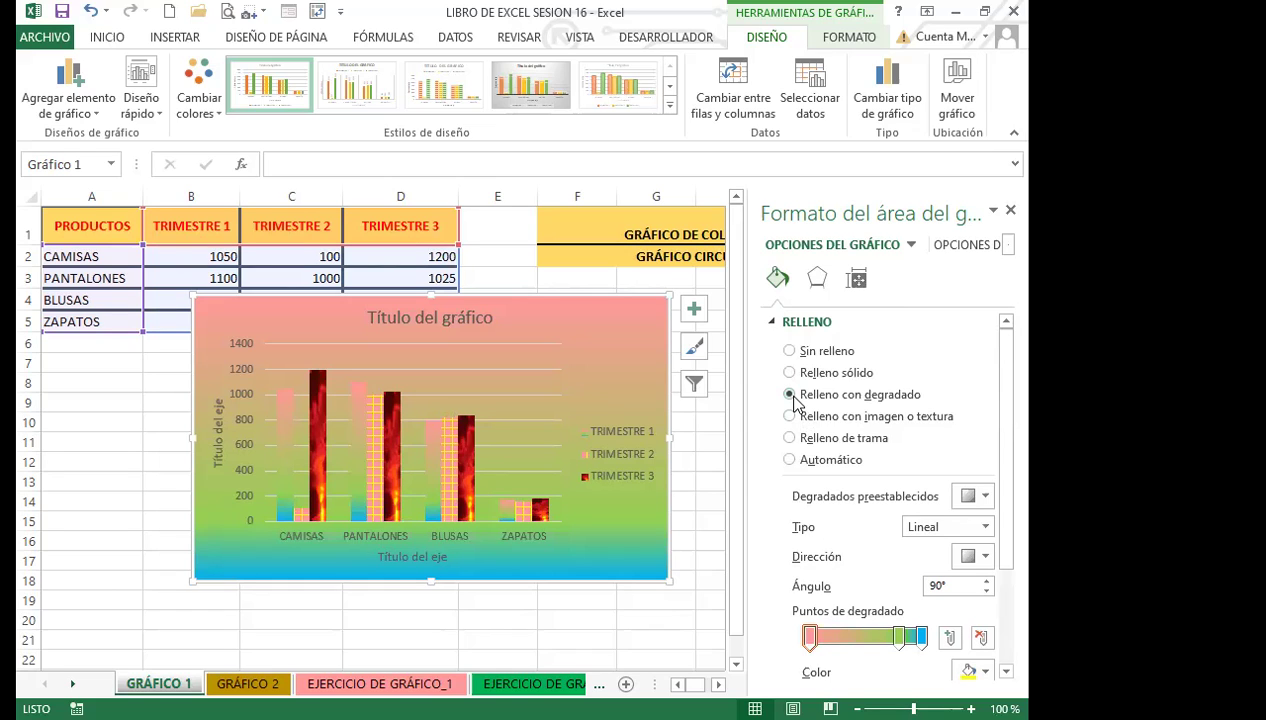
left_click(790, 438)
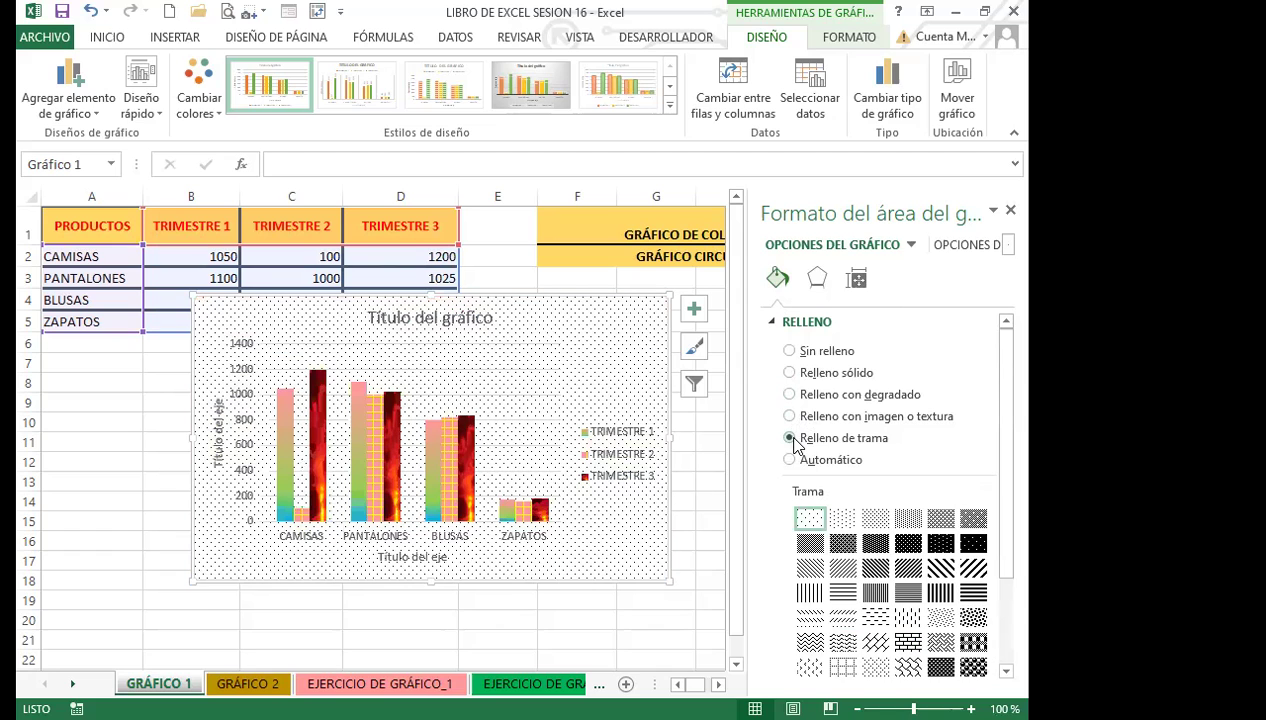
- Switch the chart area to a picture or texture fill and apply the light blue tissue paper texture
left_click(792, 416)
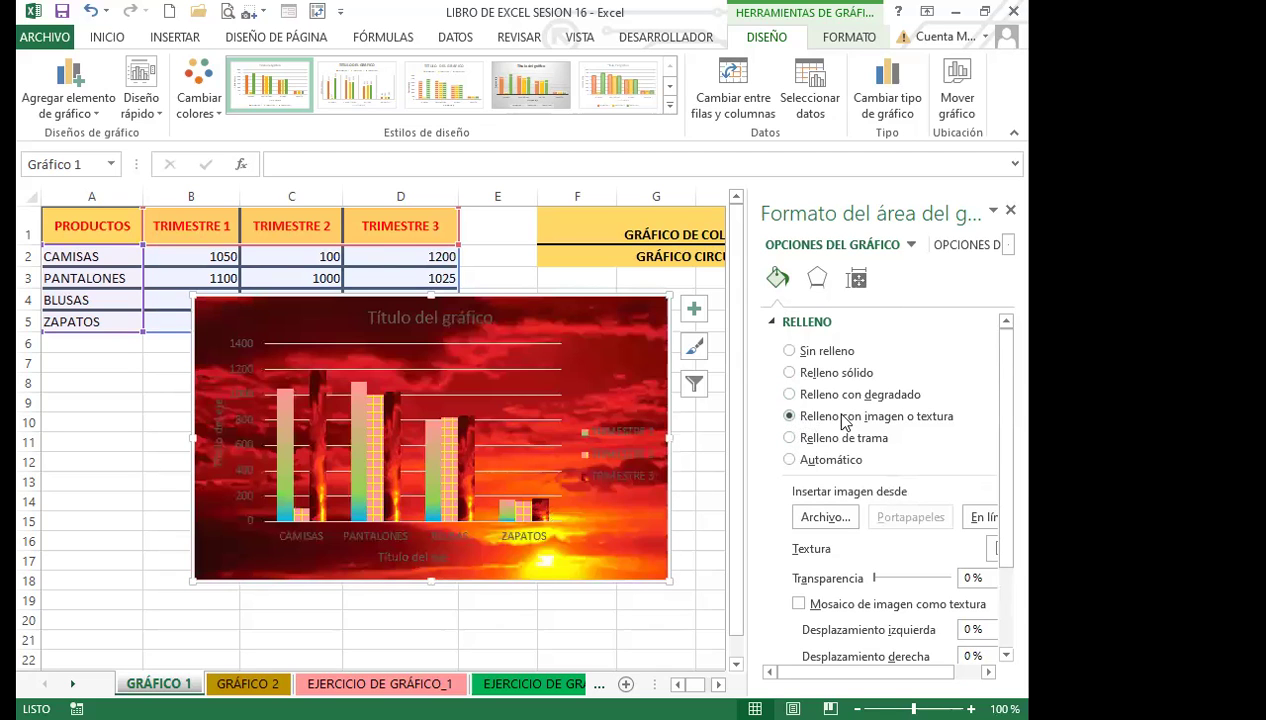
left_click_drag(1010, 476, 1008, 546)
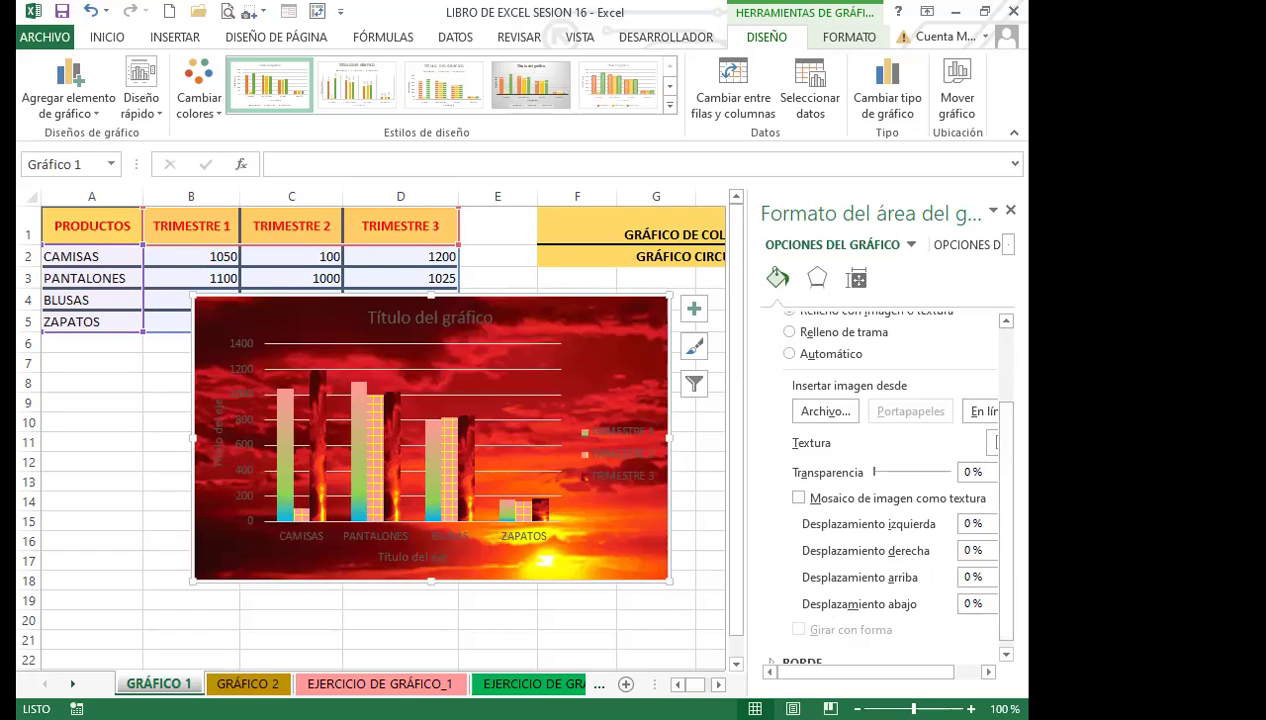
scroll(380, 430, "right", 1)
scroll(963, 582, "right", 1)
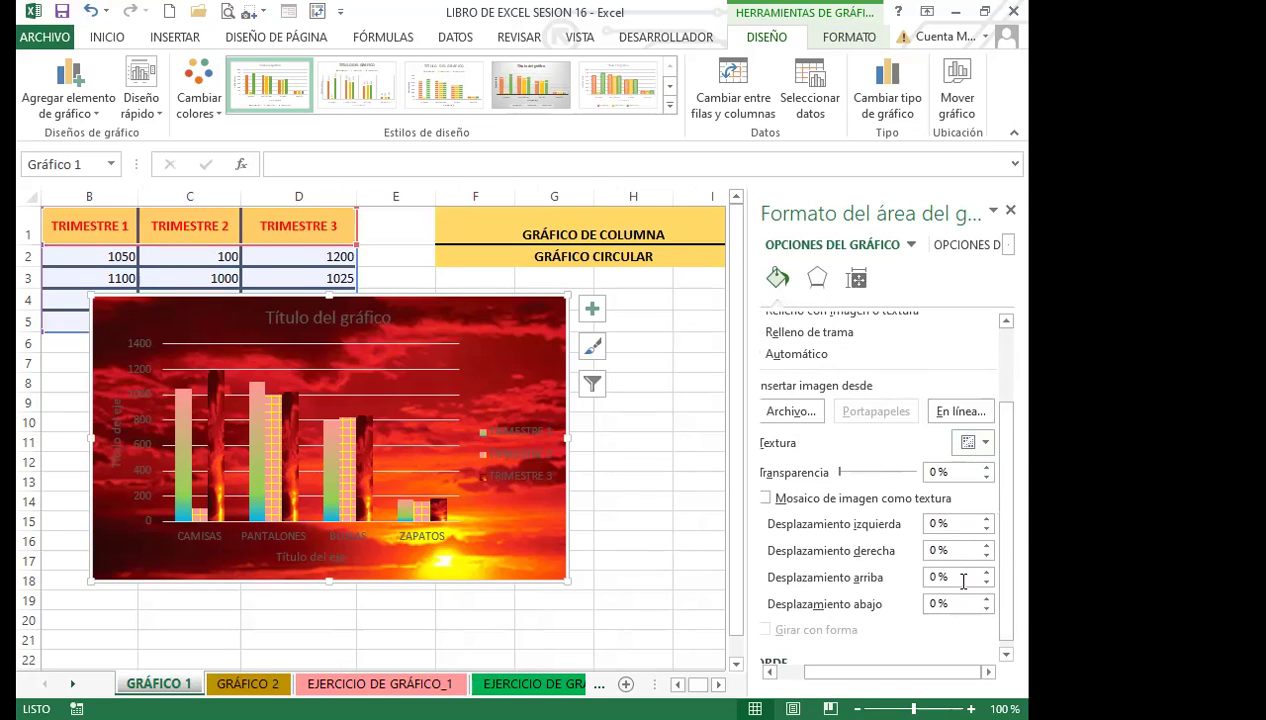
left_click(986, 443)
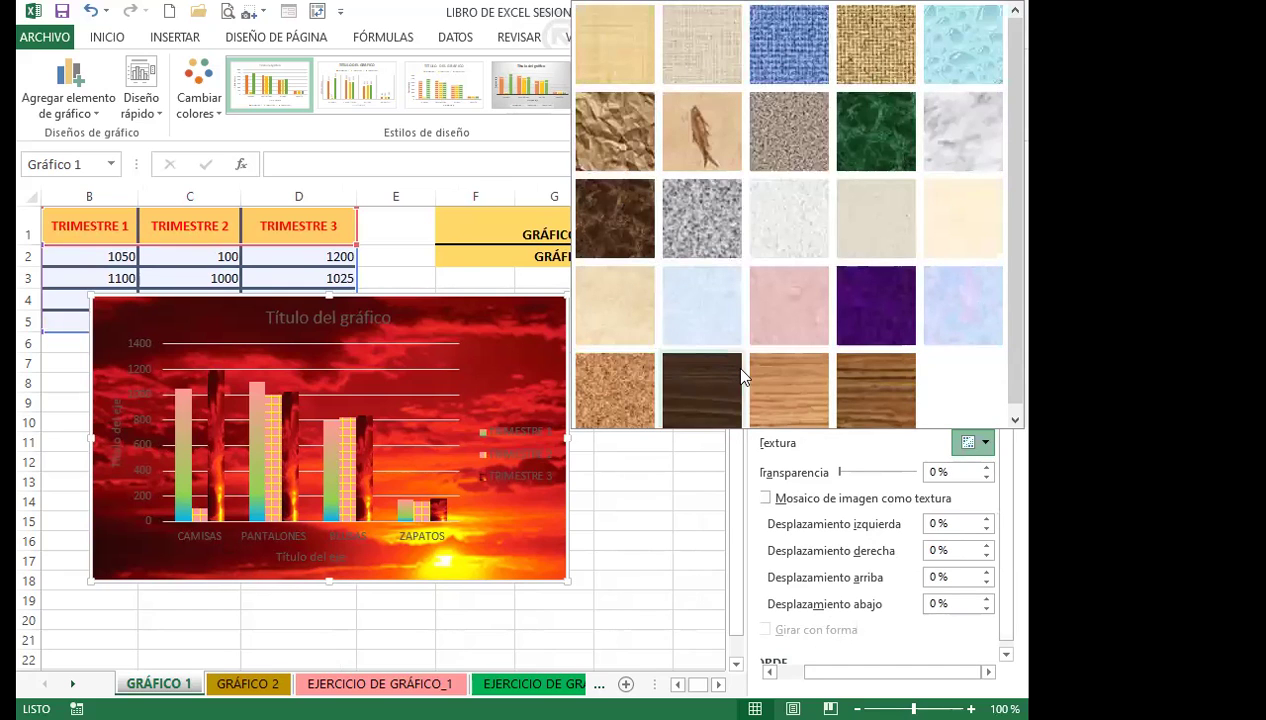
left_click(701, 297)
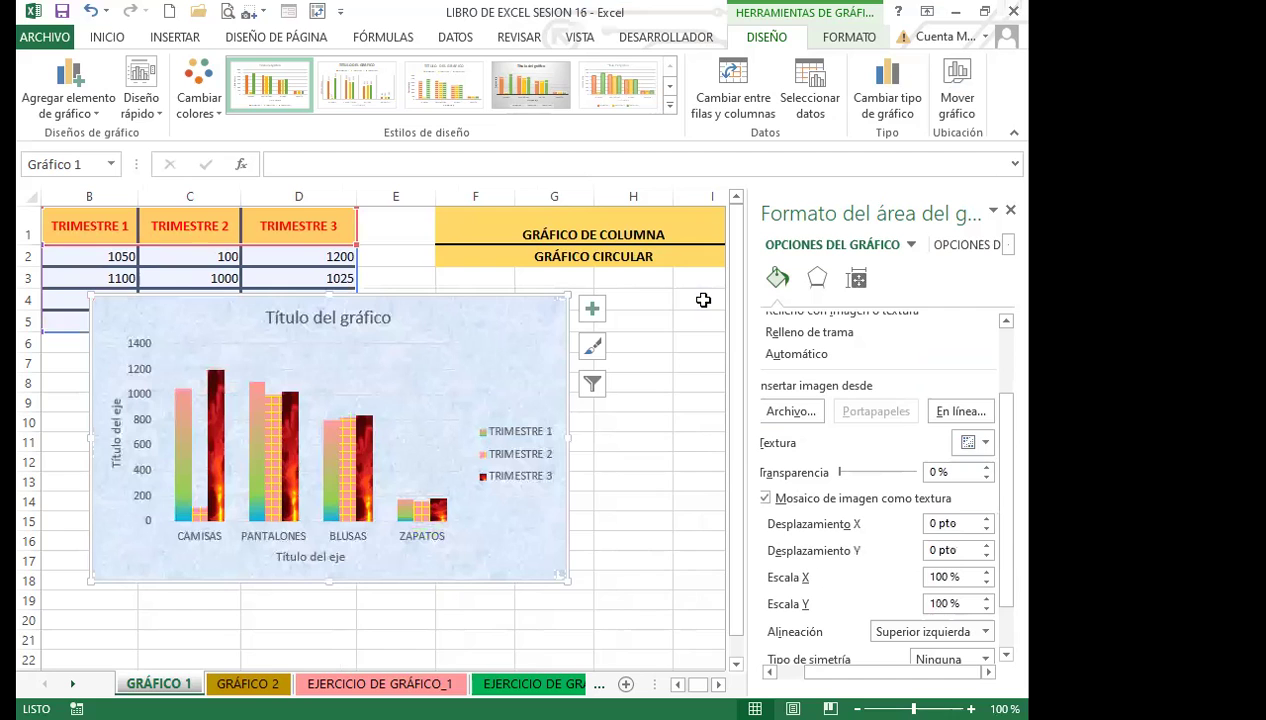
- Try the pink tissue, blue-lilac bouquet, cream parchment, beige stationery and crumpled brown paper textures on the chart area
left_click(987, 447)
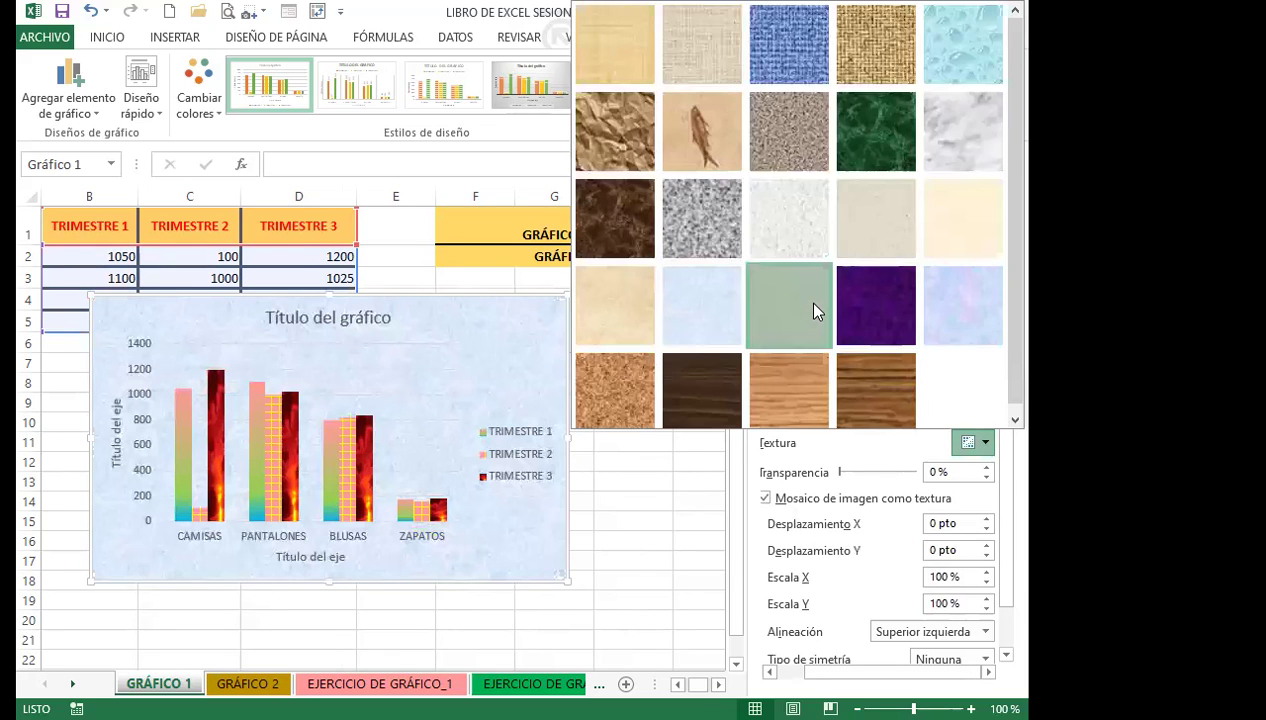
left_click(806, 302)
left_click(987, 444)
left_click(950, 300)
left_click(987, 444)
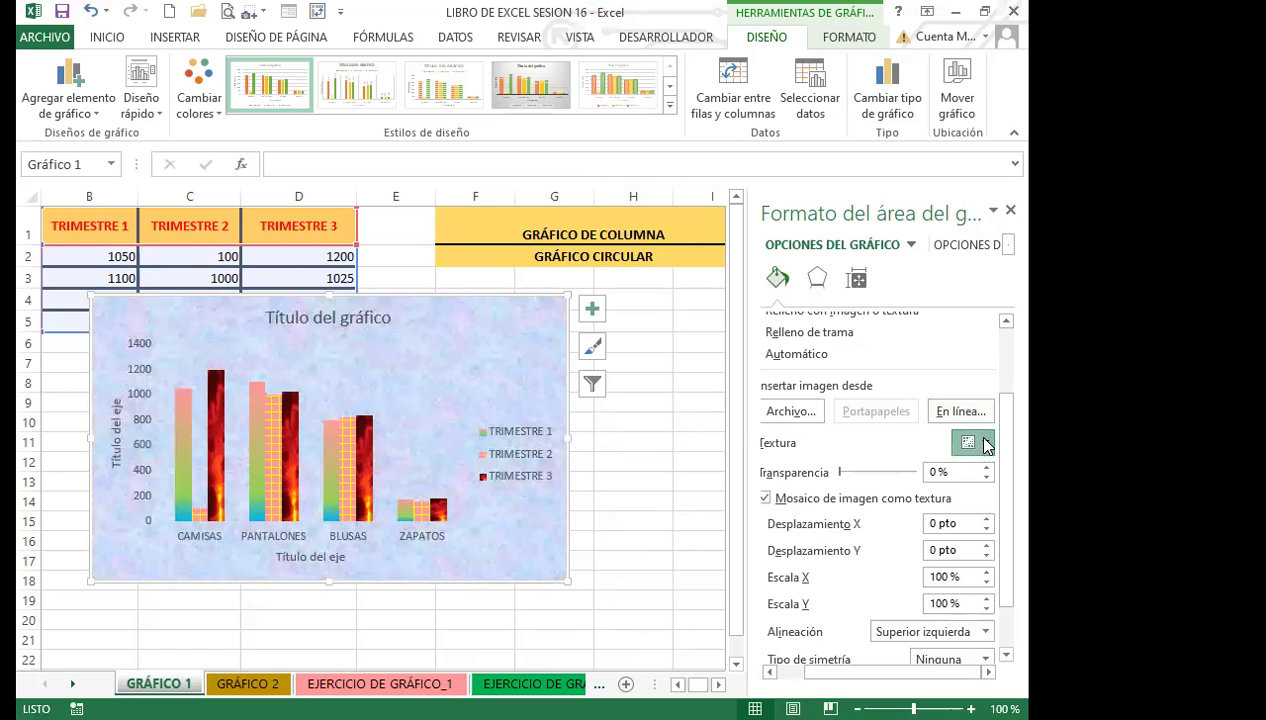
left_click(930, 224)
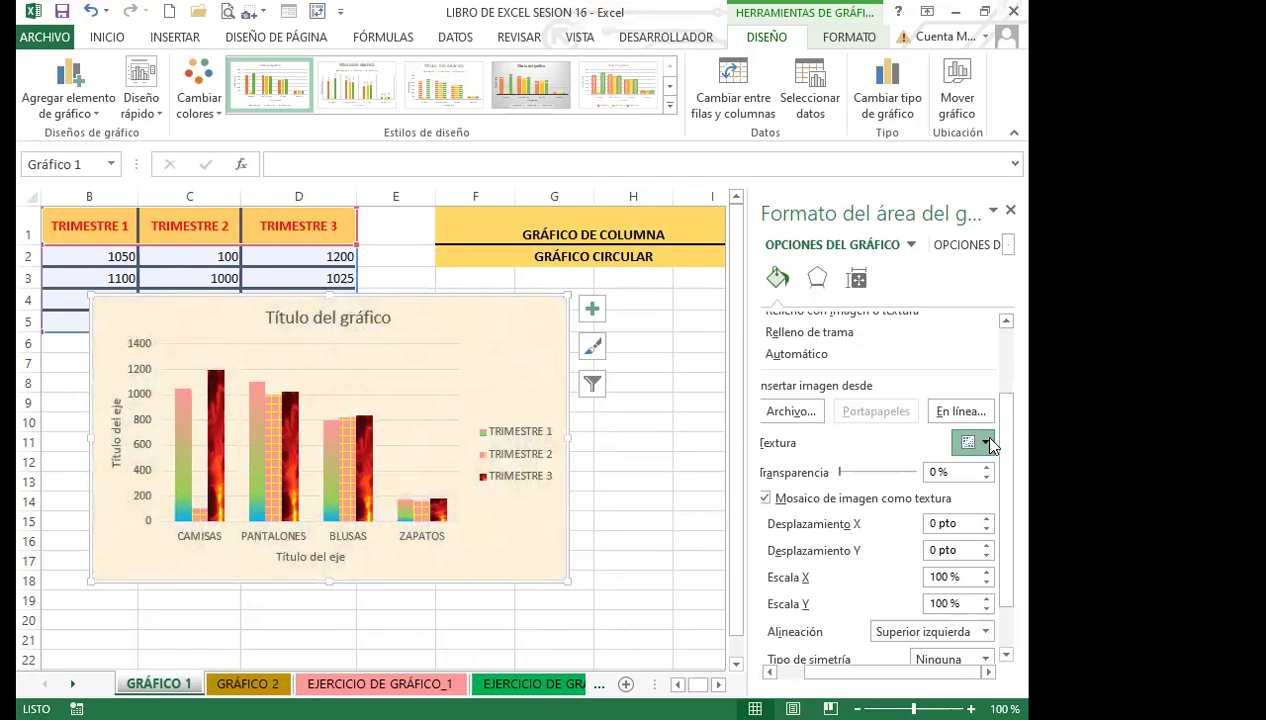
left_click(987, 444)
left_click(605, 322)
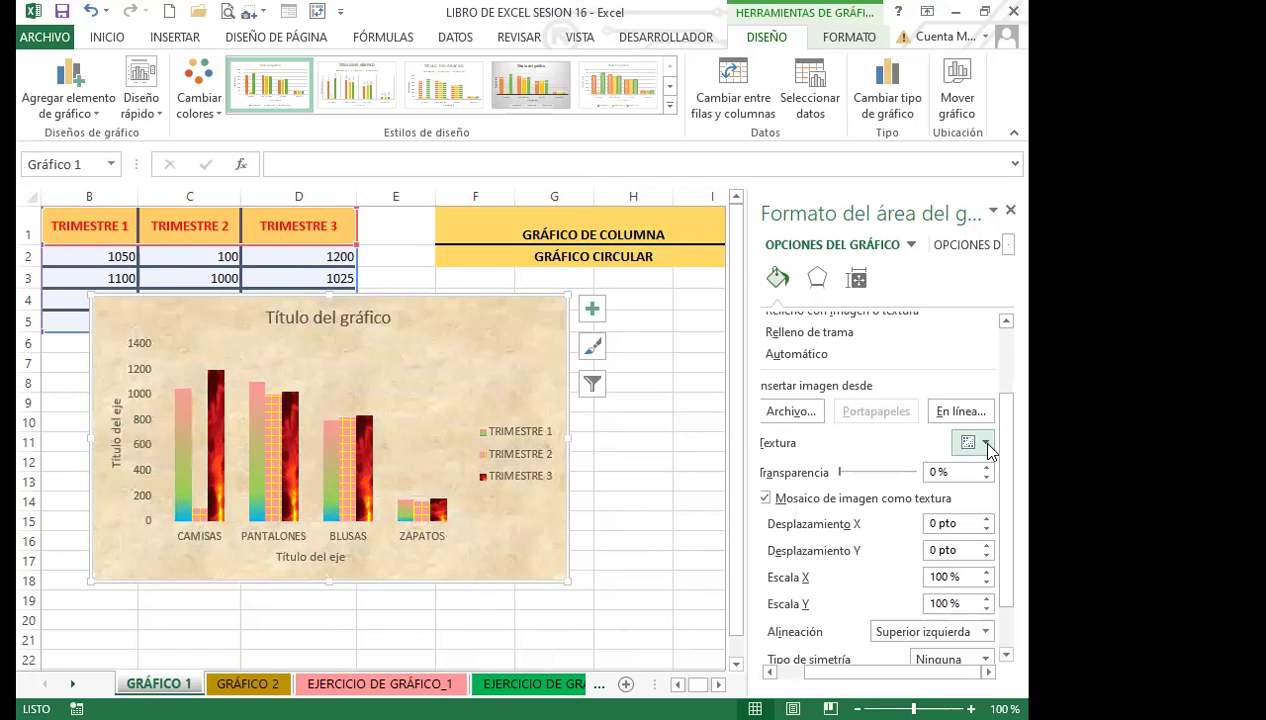
left_click(987, 444)
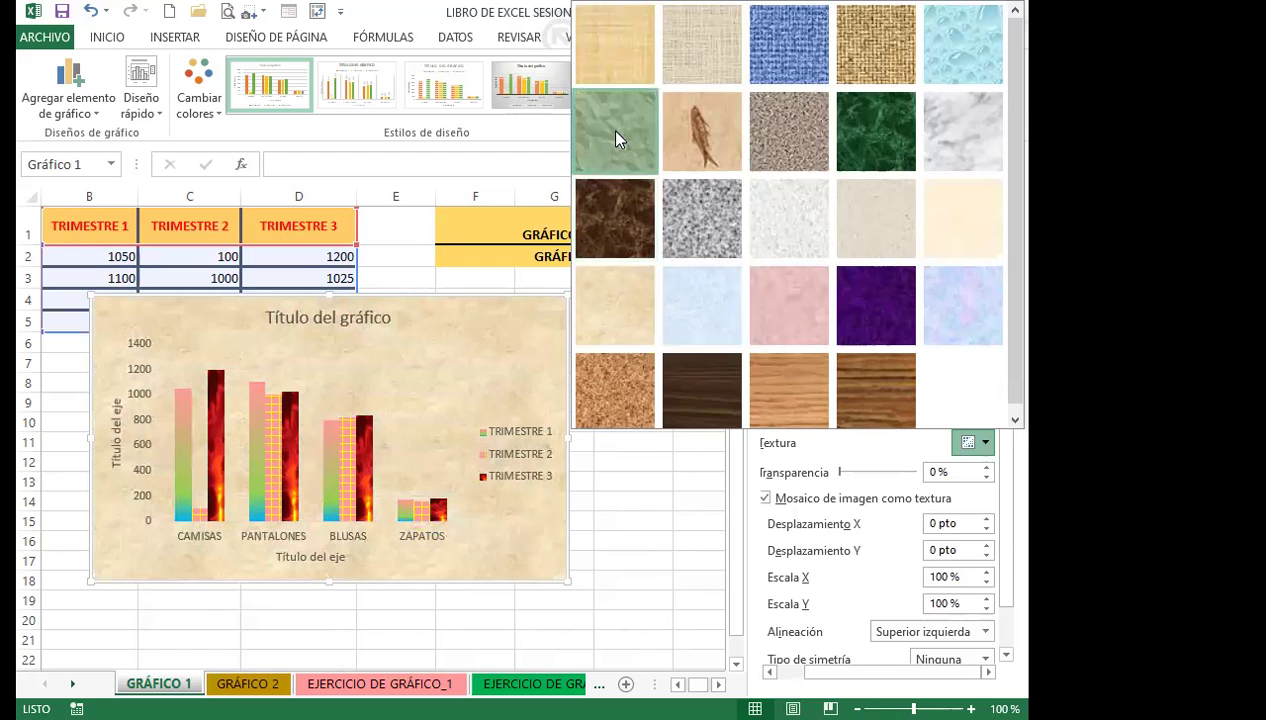
left_click(608, 129)
- Apply the plain cream parchment texture to the chart area and close the formatting pane
left_click(986, 444)
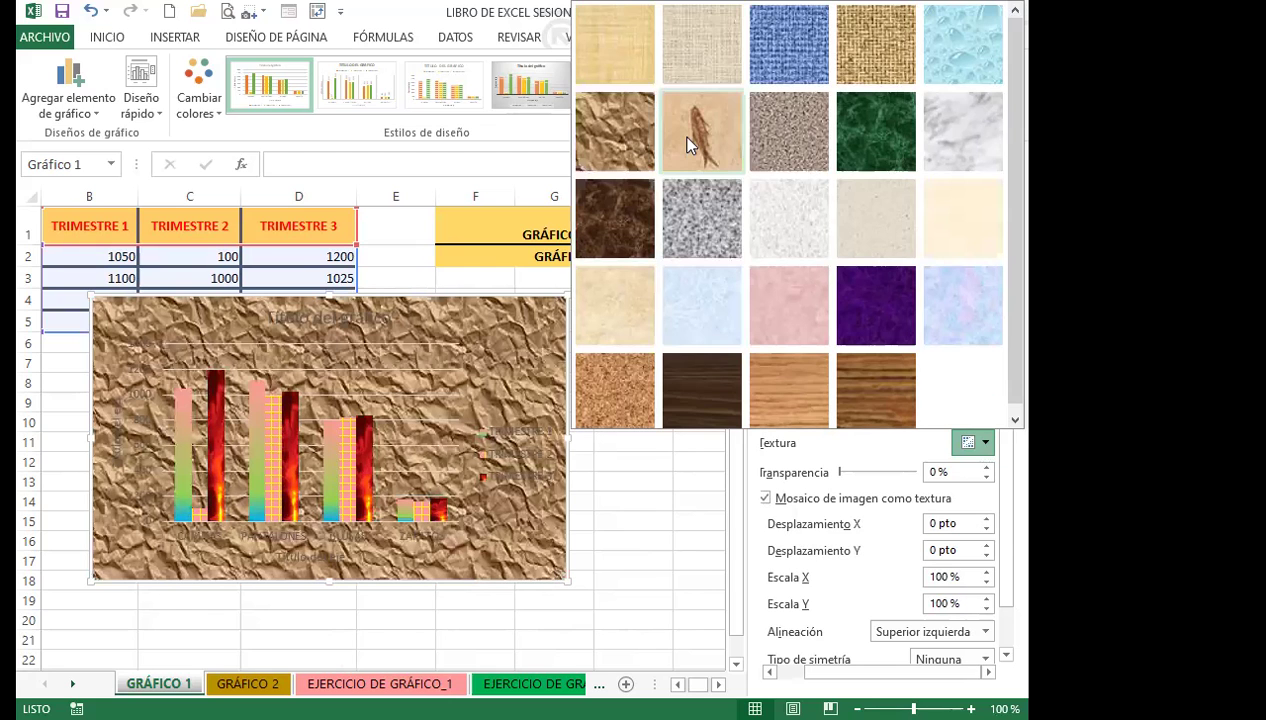
left_click(963, 229)
left_click(673, 505)
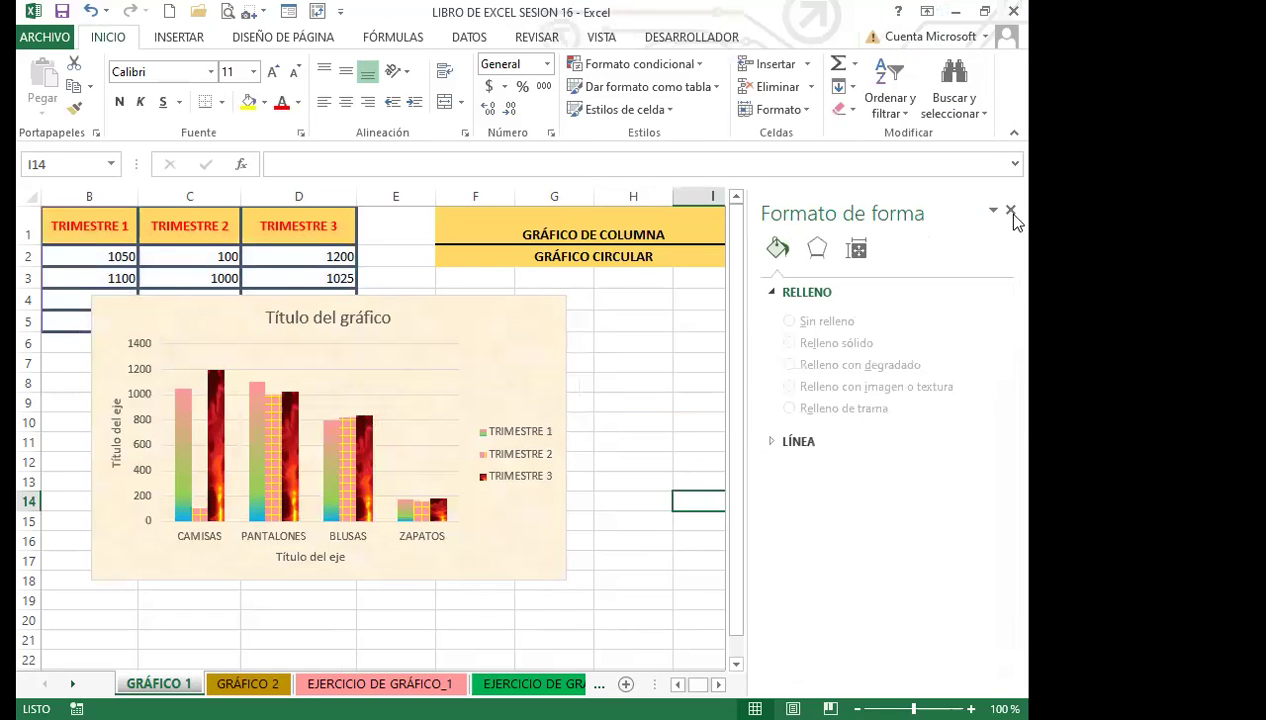
left_click(1010, 212)
left_click(660, 362)
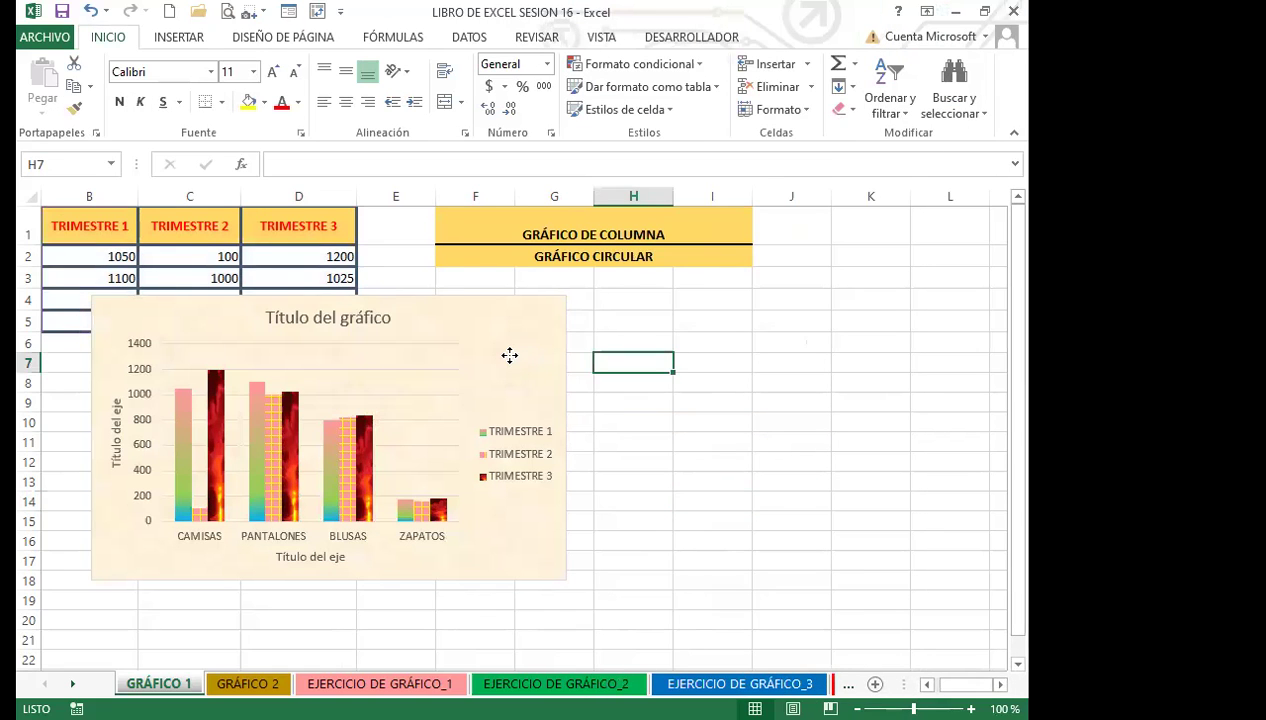
- Open the chart legend's formatting options and examine its available positions
left_click(515, 452)
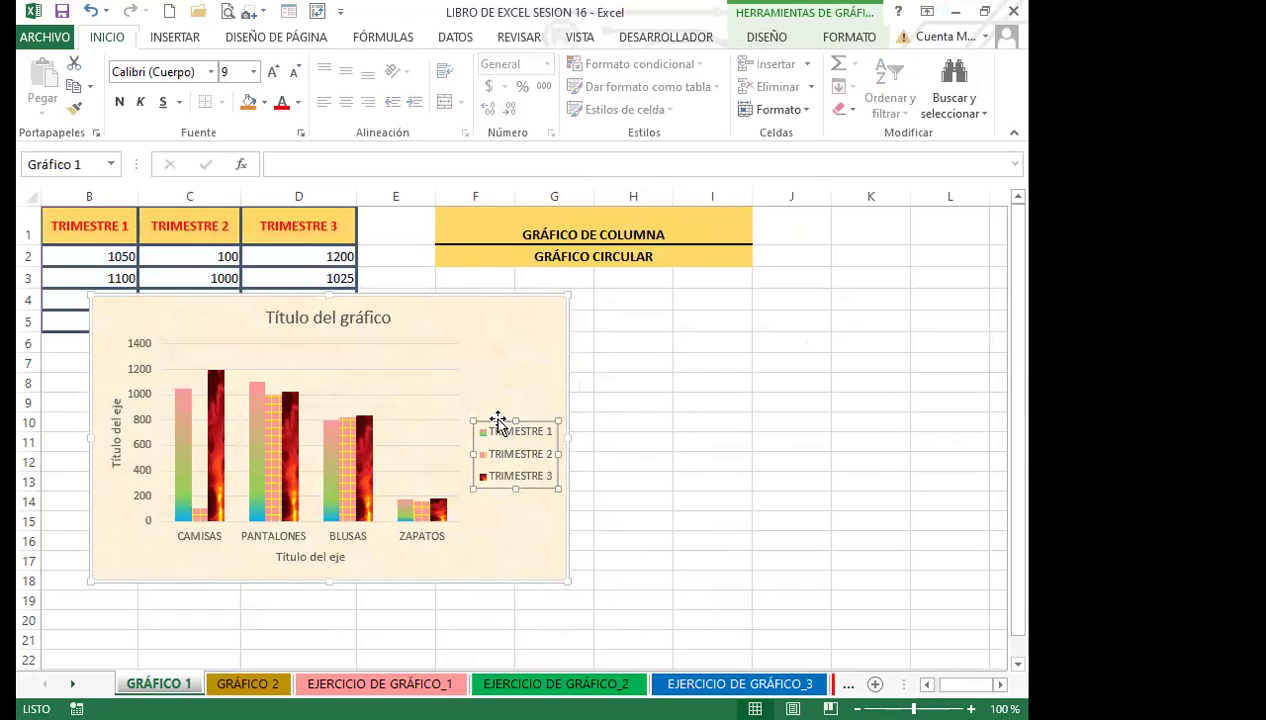
double_click(498, 422)
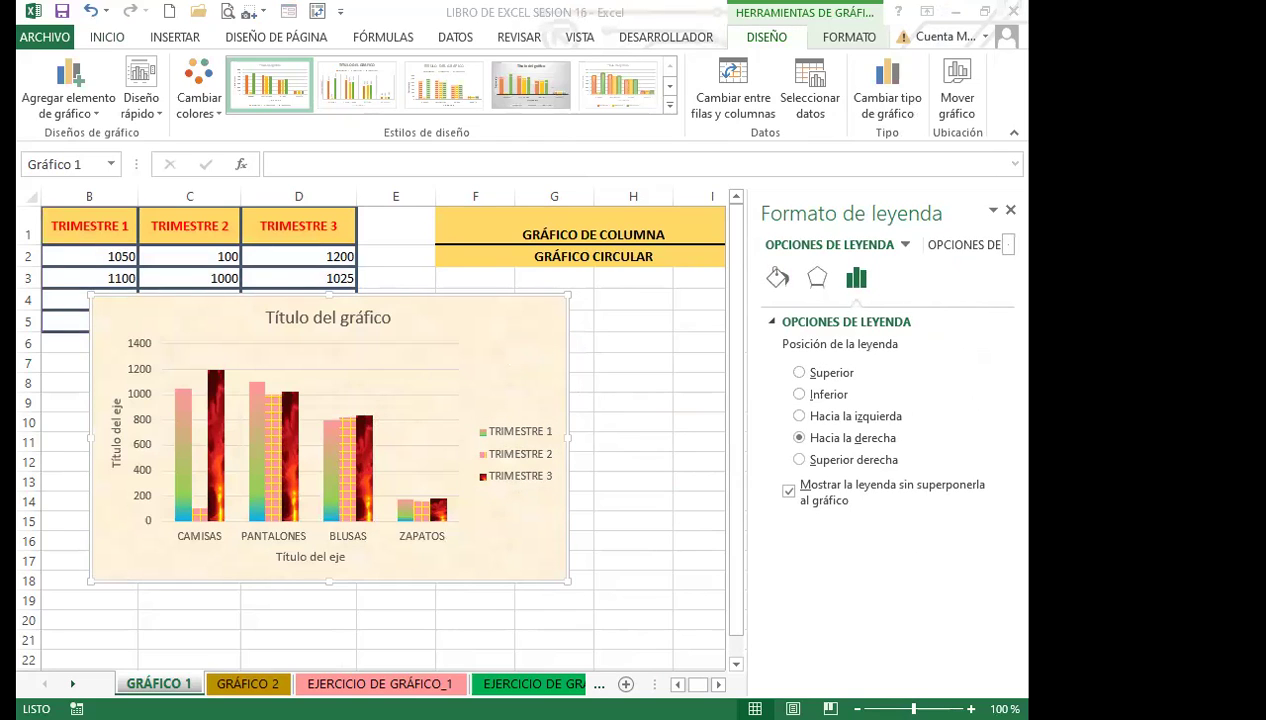
left_click(486, 432)
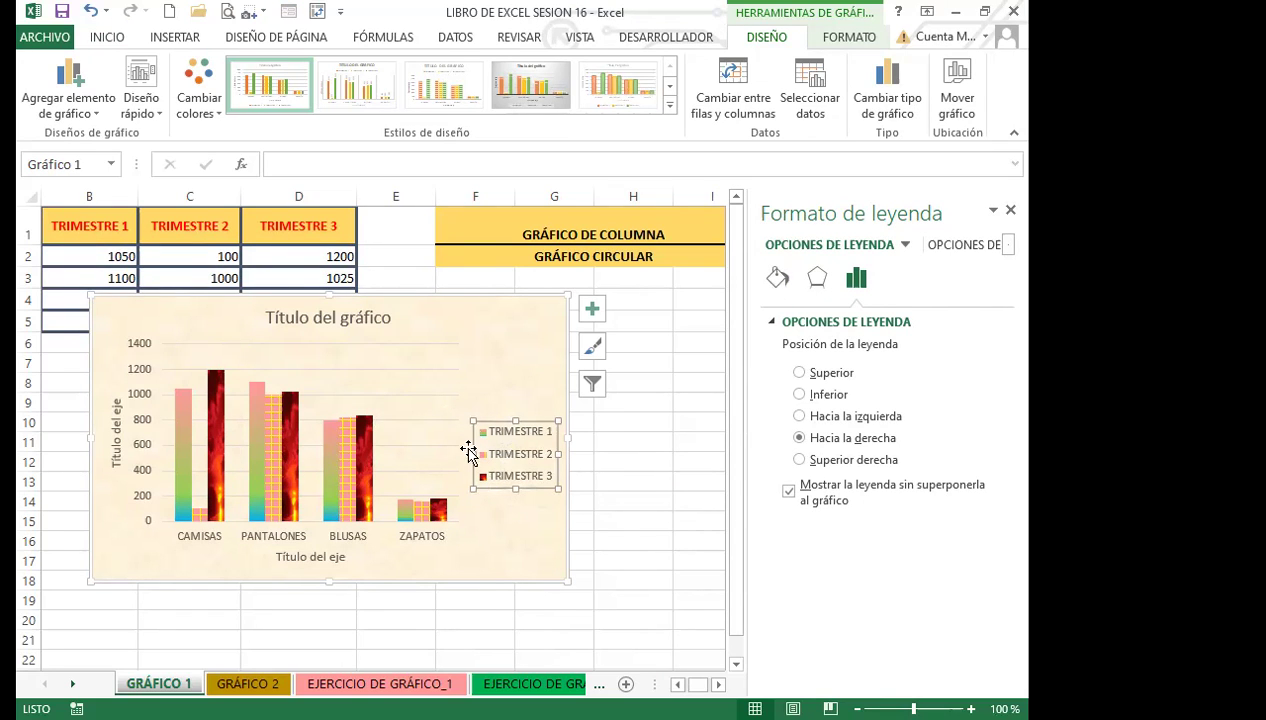
left_click(506, 366)
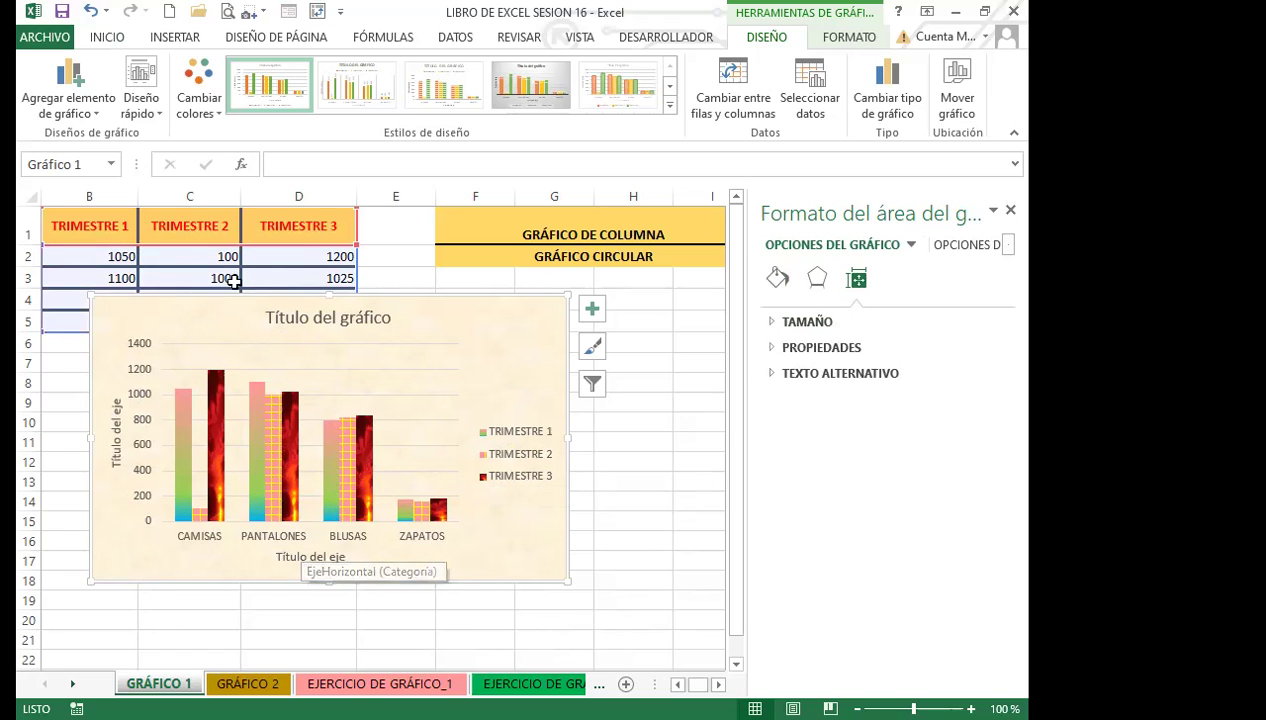
- Replace the chart title text with GRAFICO DE COLUMNA
left_click(318, 320)
left_click_drag(268, 317, 390, 325)
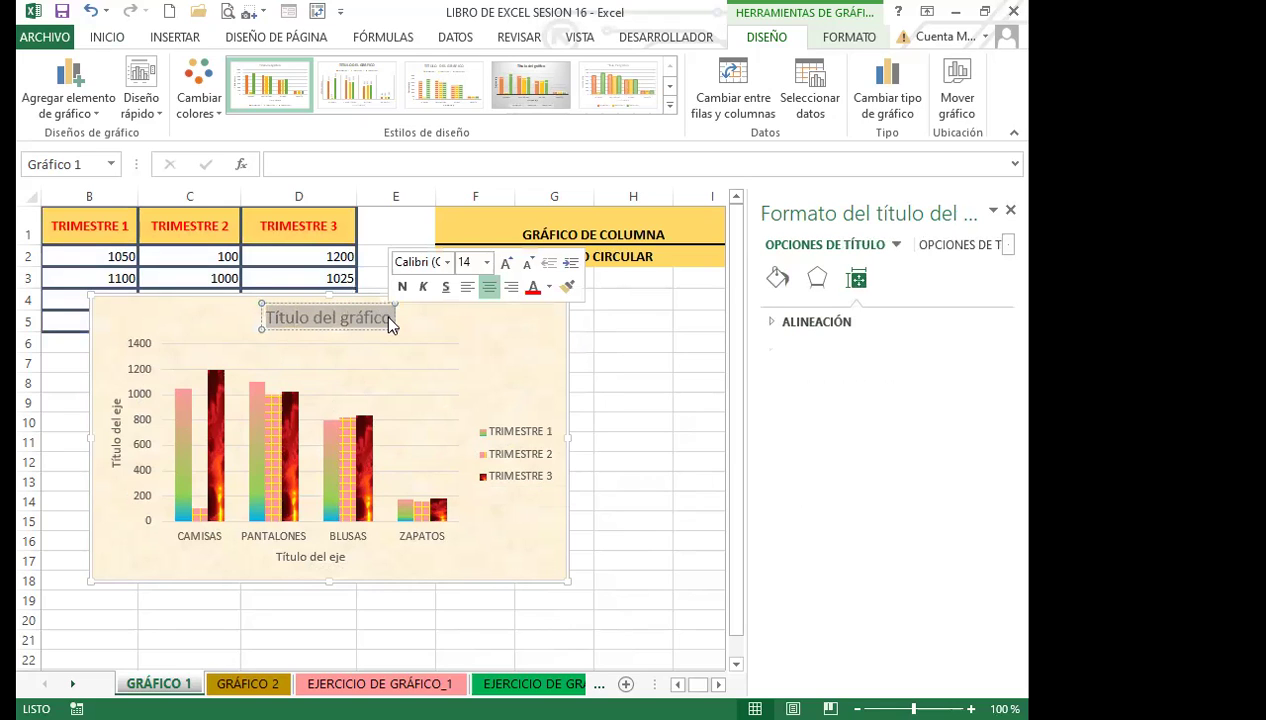
type("GRAFI")
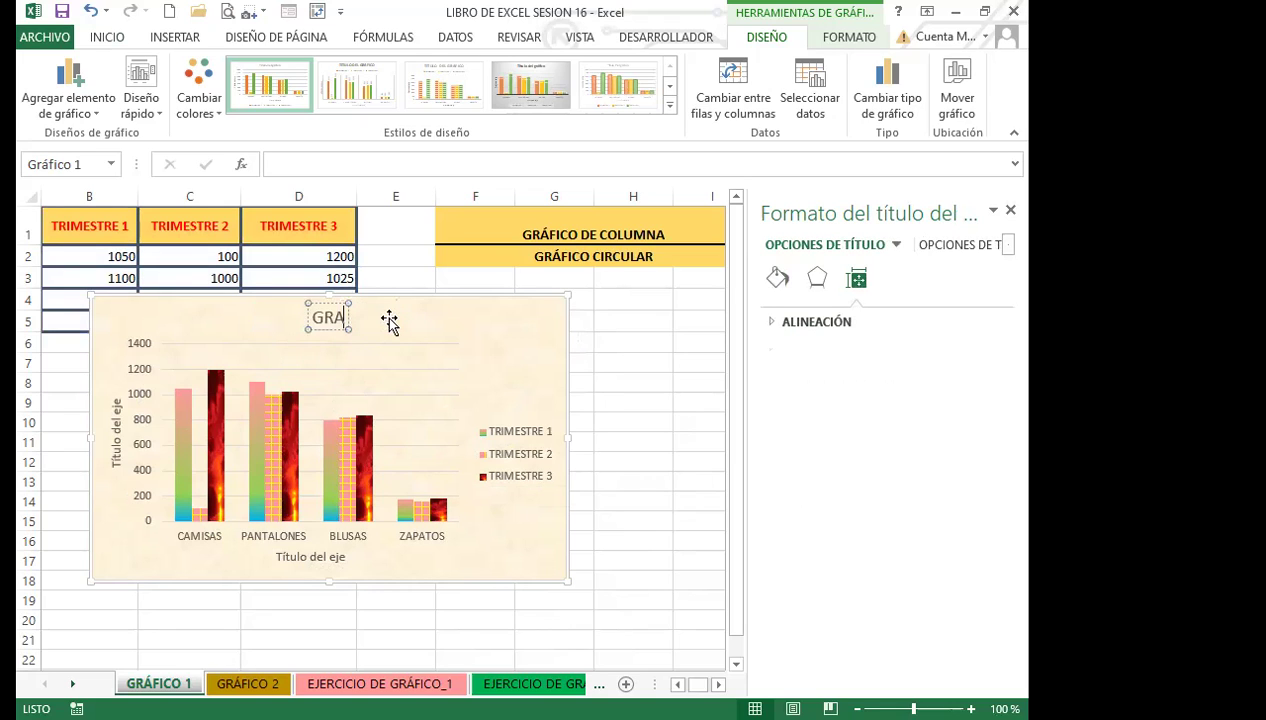
type("CO D")
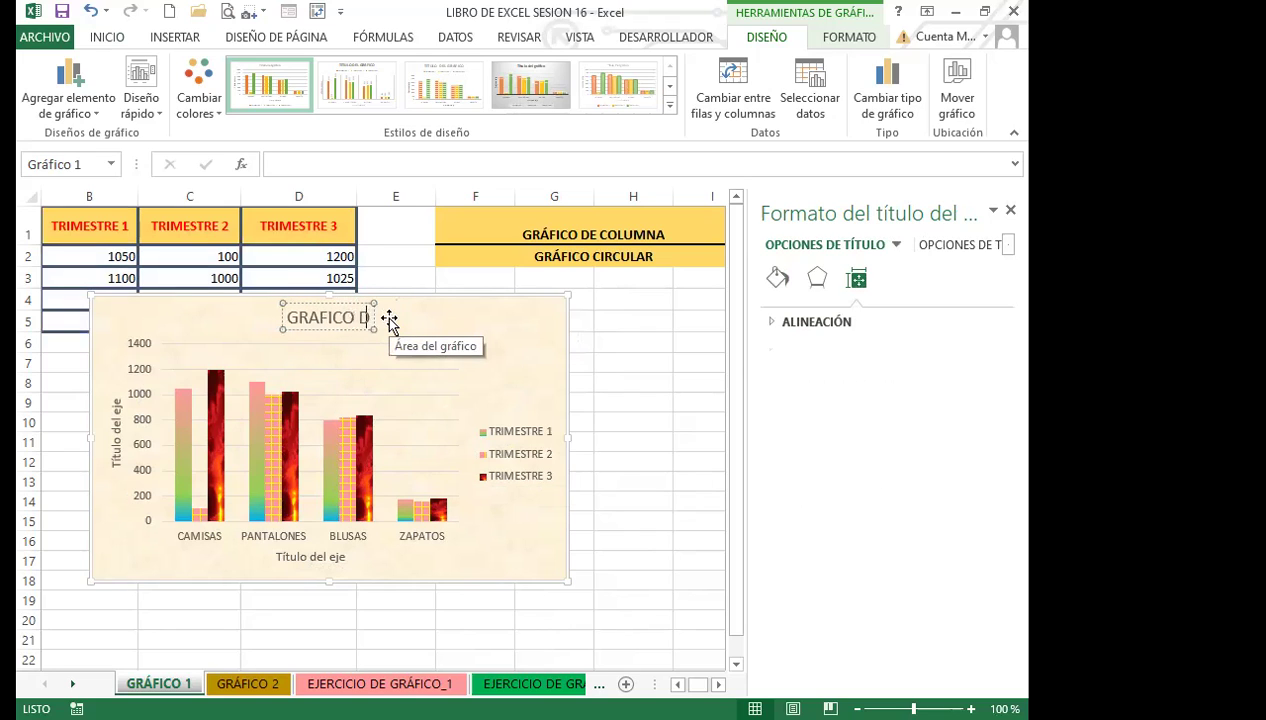
type("E COLUMNA")
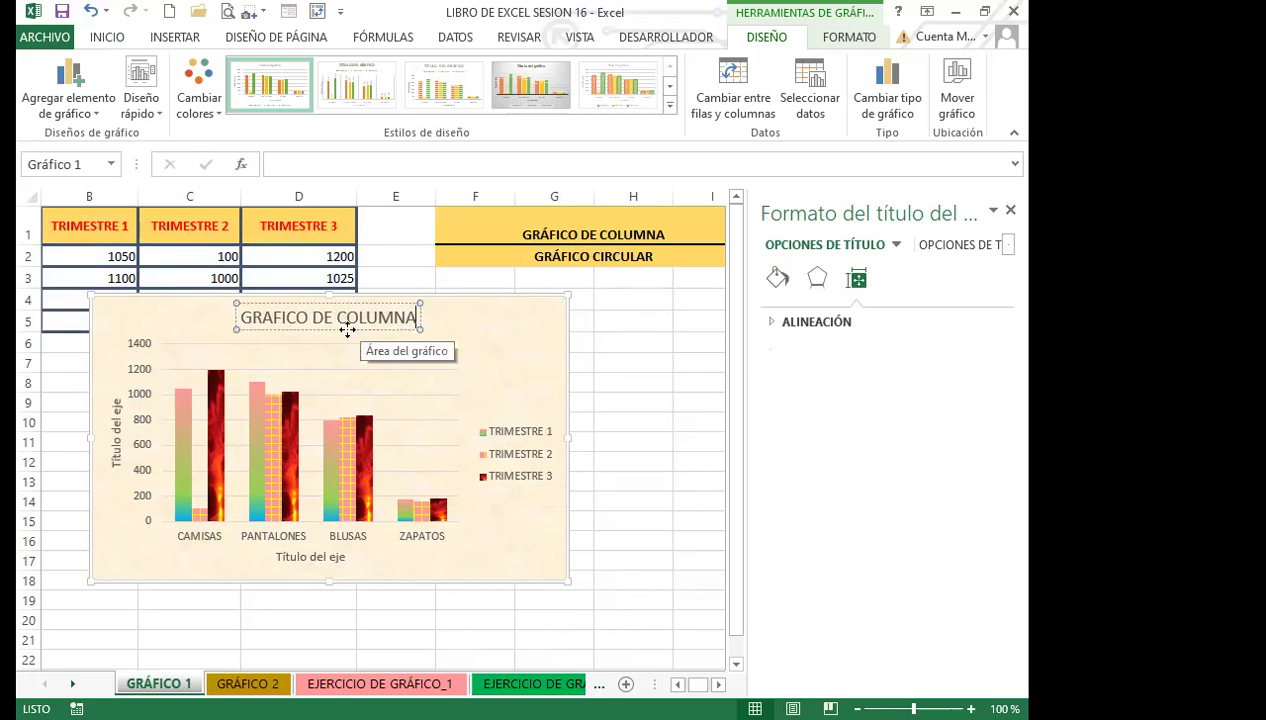
- Give the chart title a solid yellow fill
left_click(779, 281)
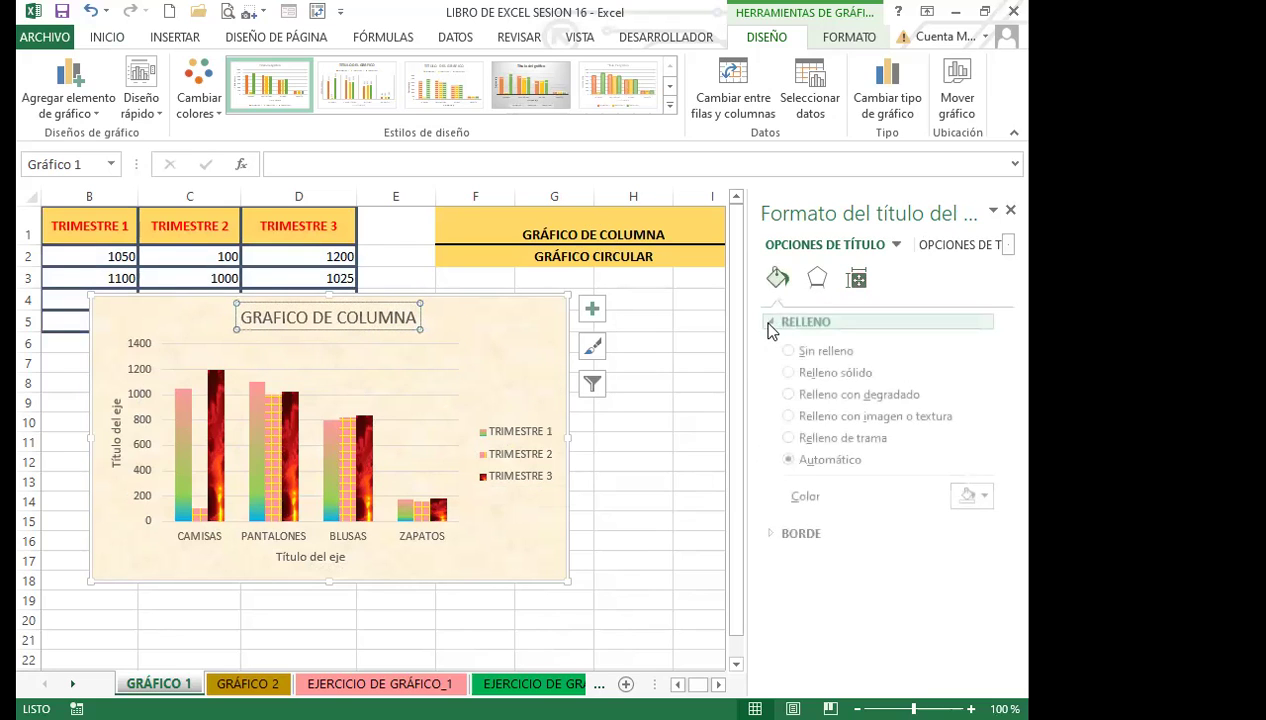
left_click(790, 372)
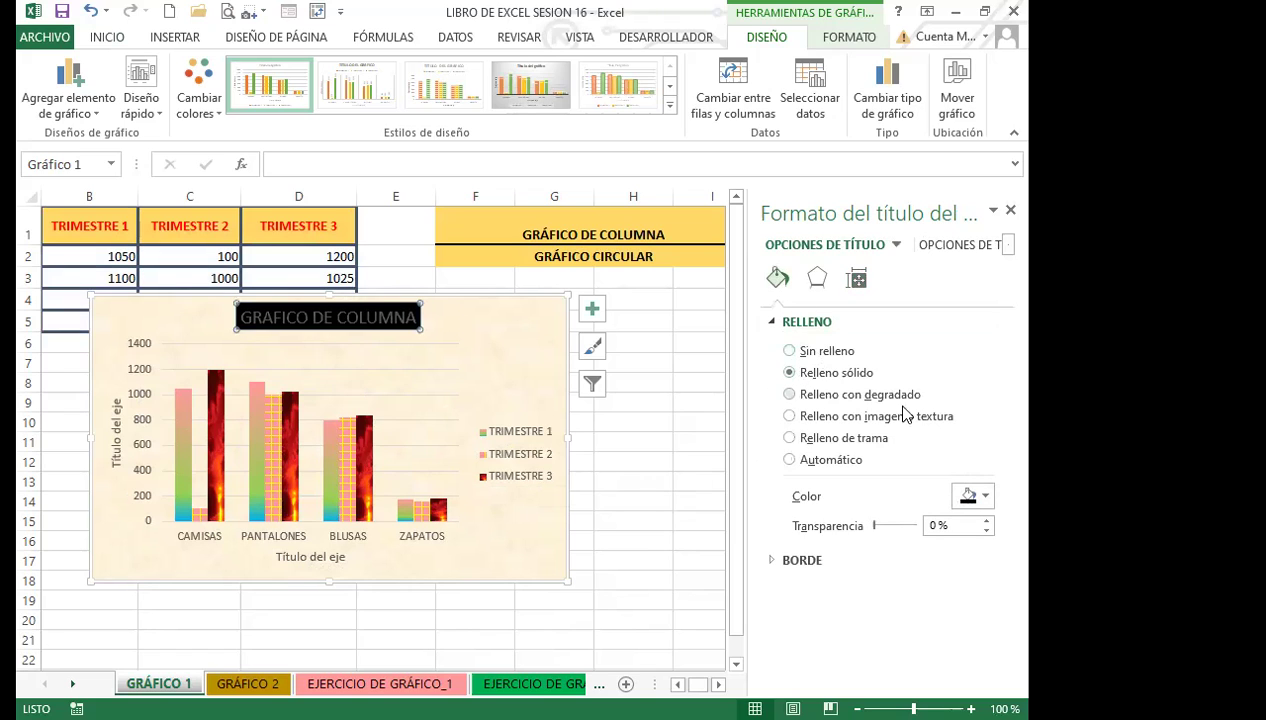
left_click(971, 503)
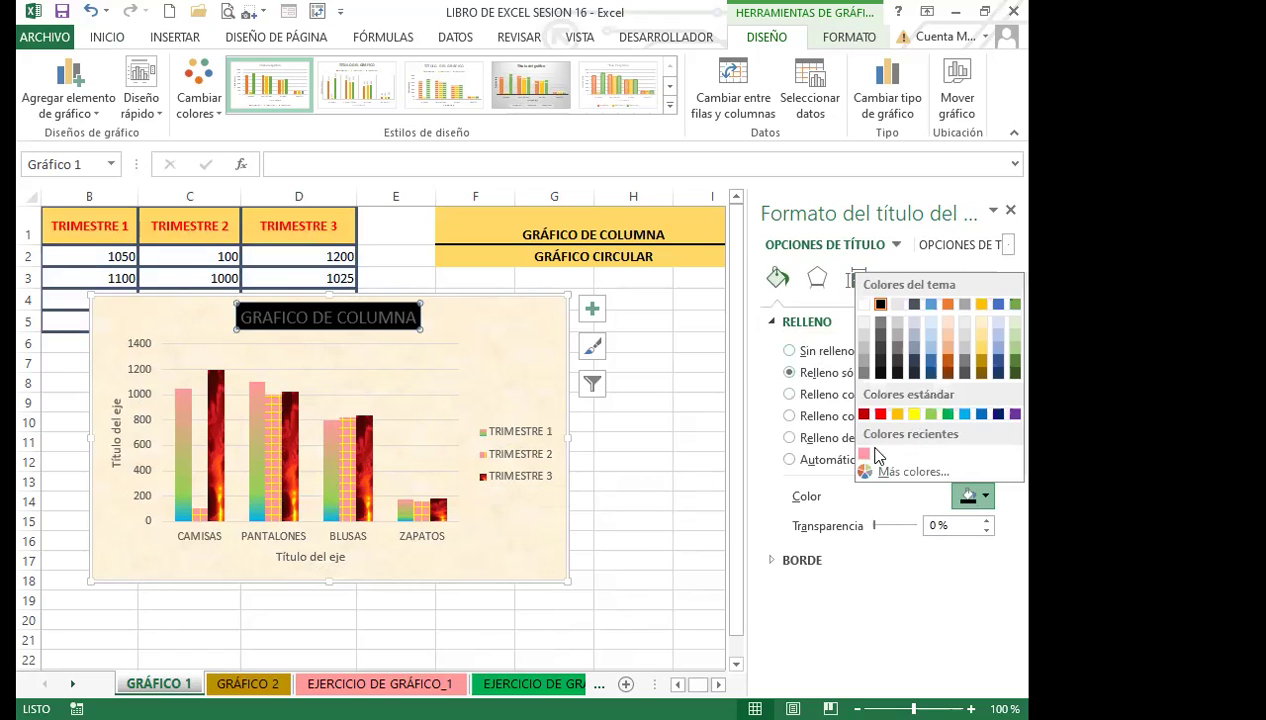
left_click(917, 416)
left_click(490, 332)
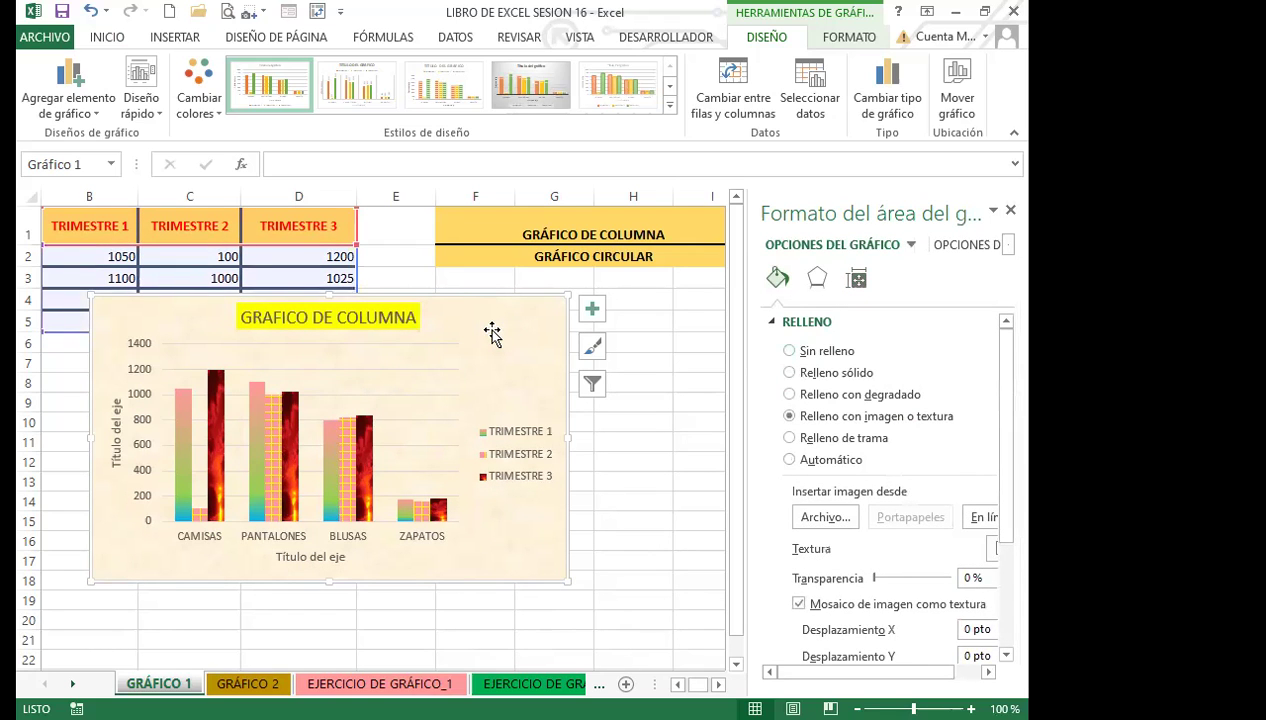
- Switch the plot area behind the columns to a picture or texture fill
left_click(421, 369)
left_click(406, 366)
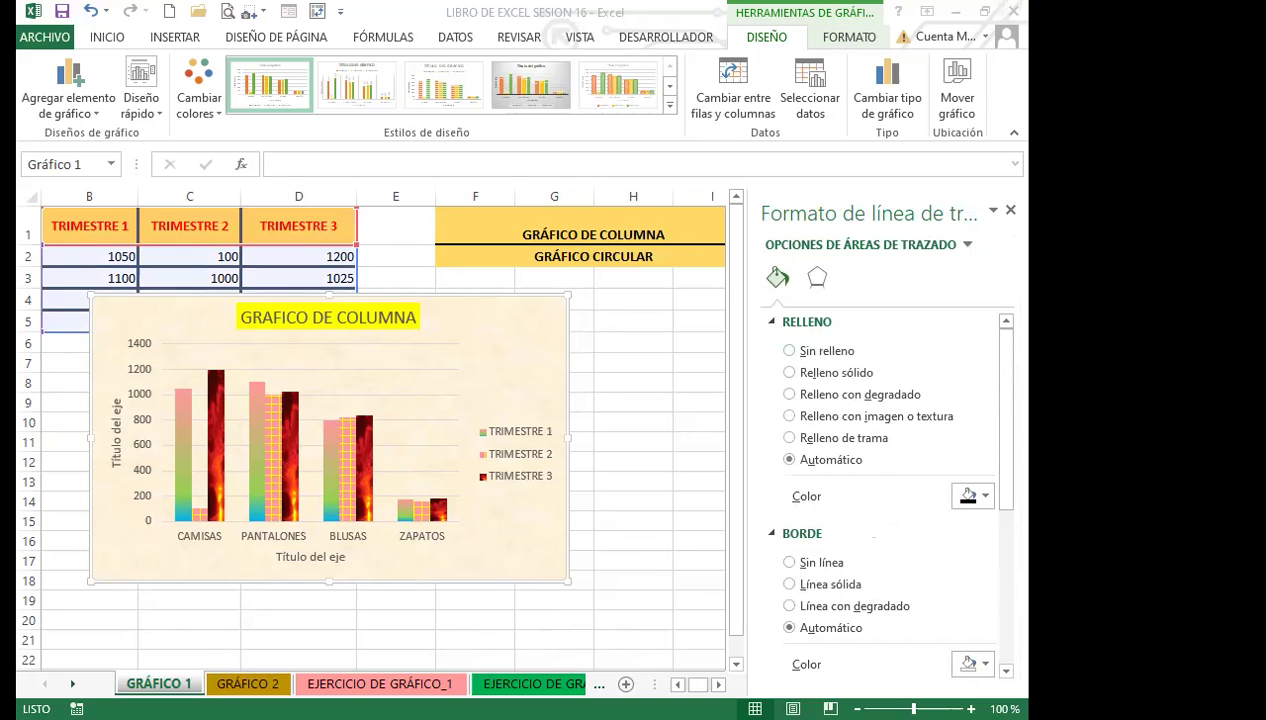
left_click(428, 482)
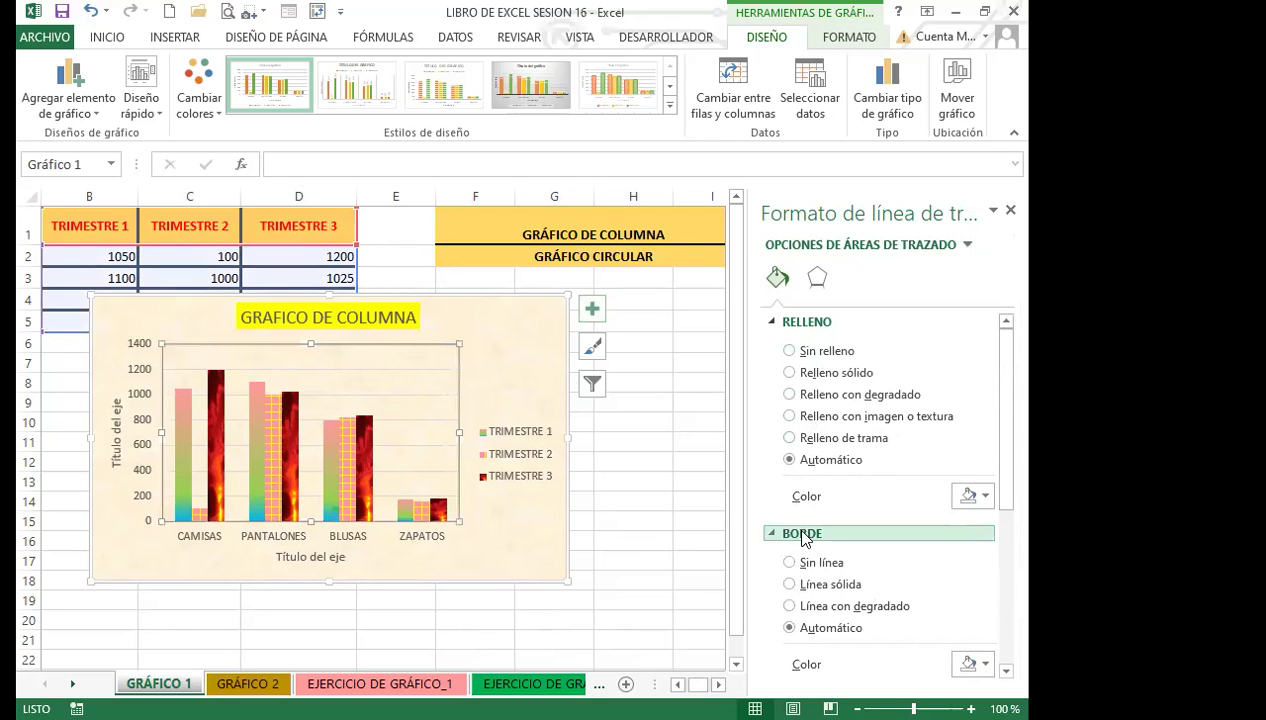
left_click(789, 416)
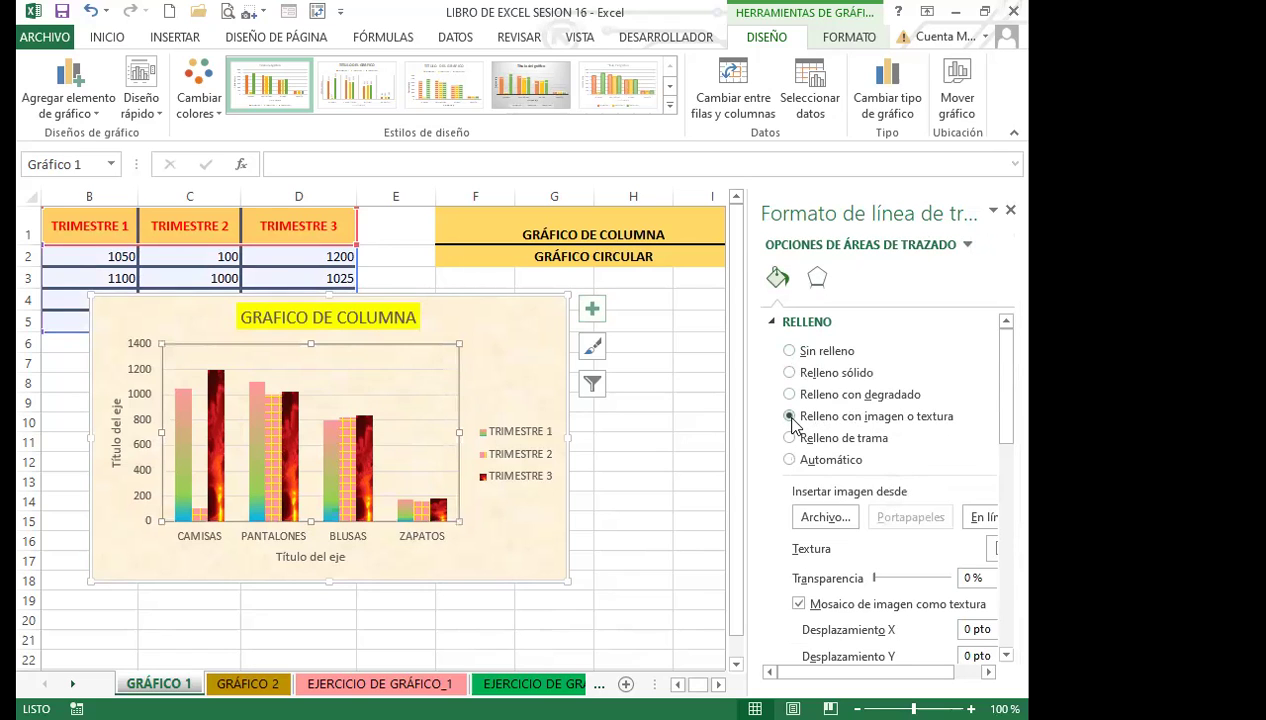
- Search Bing images for COLORES and insert the black picture with rainbow lights as the plot area fill
left_click(986, 515)
left_click(627, 289)
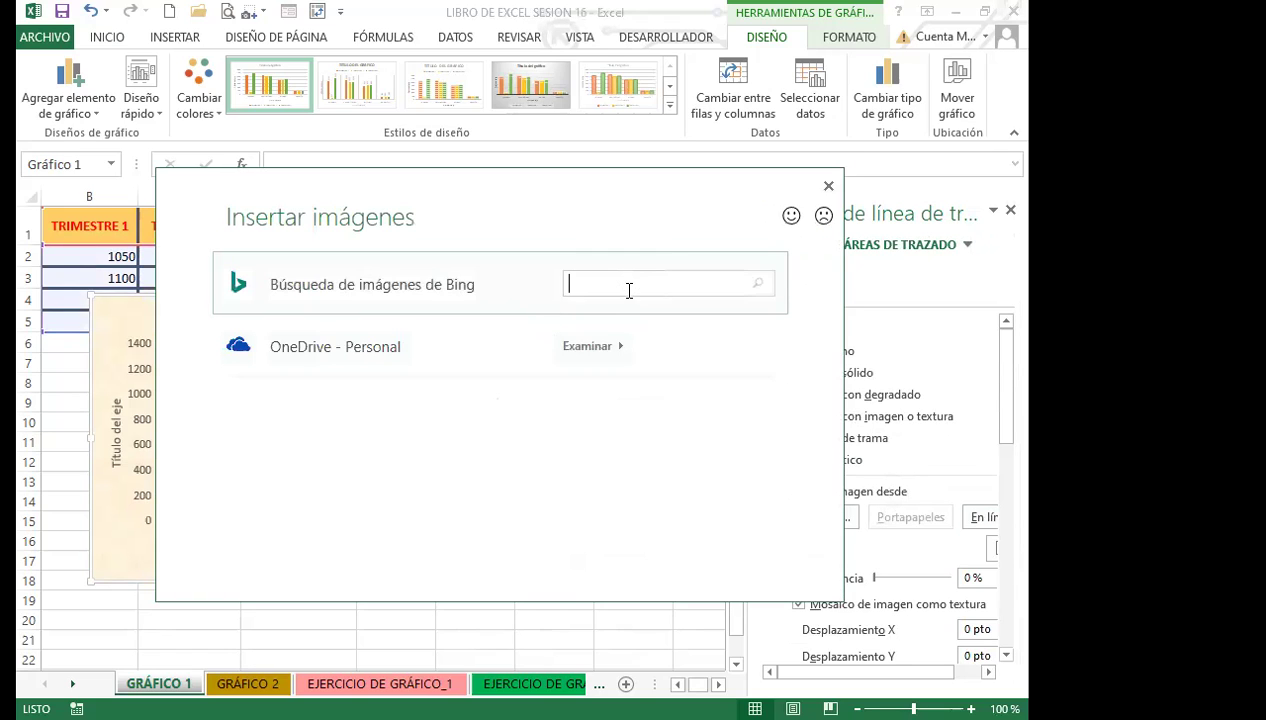
type("COLORES")
key("Return")
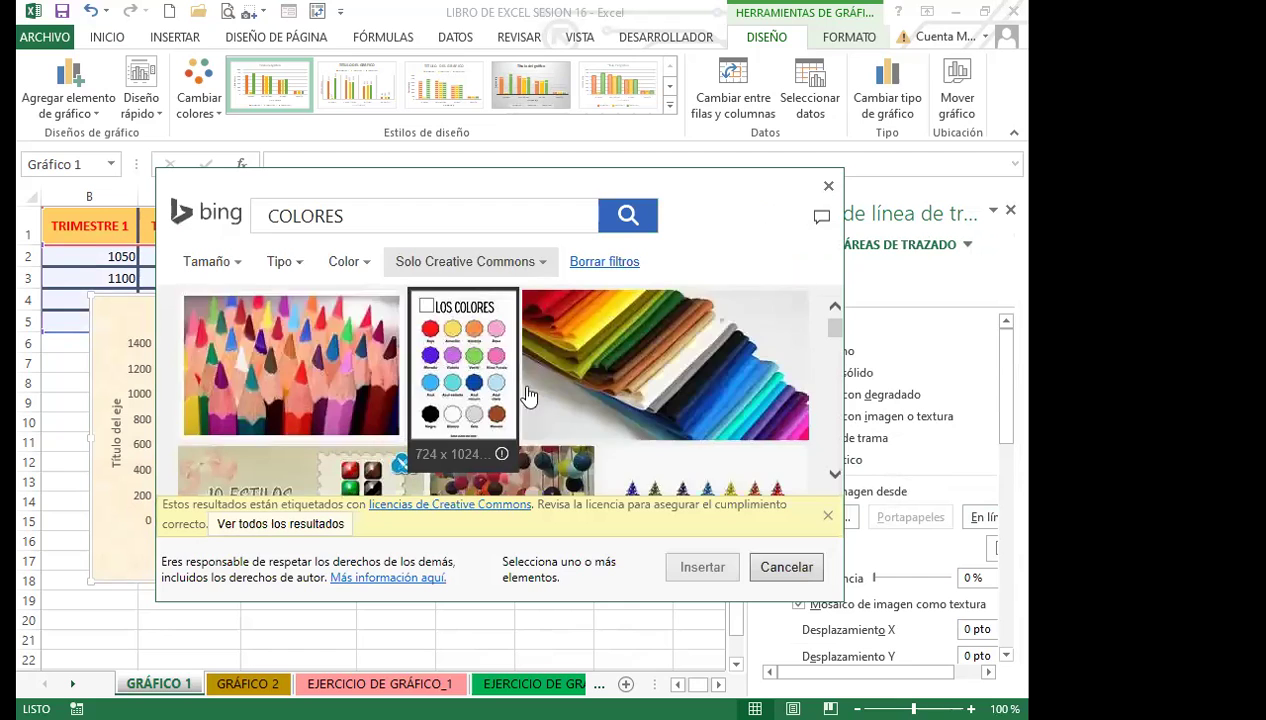
scroll(545, 435, "down", 2)
scroll(545, 435, "down", 3)
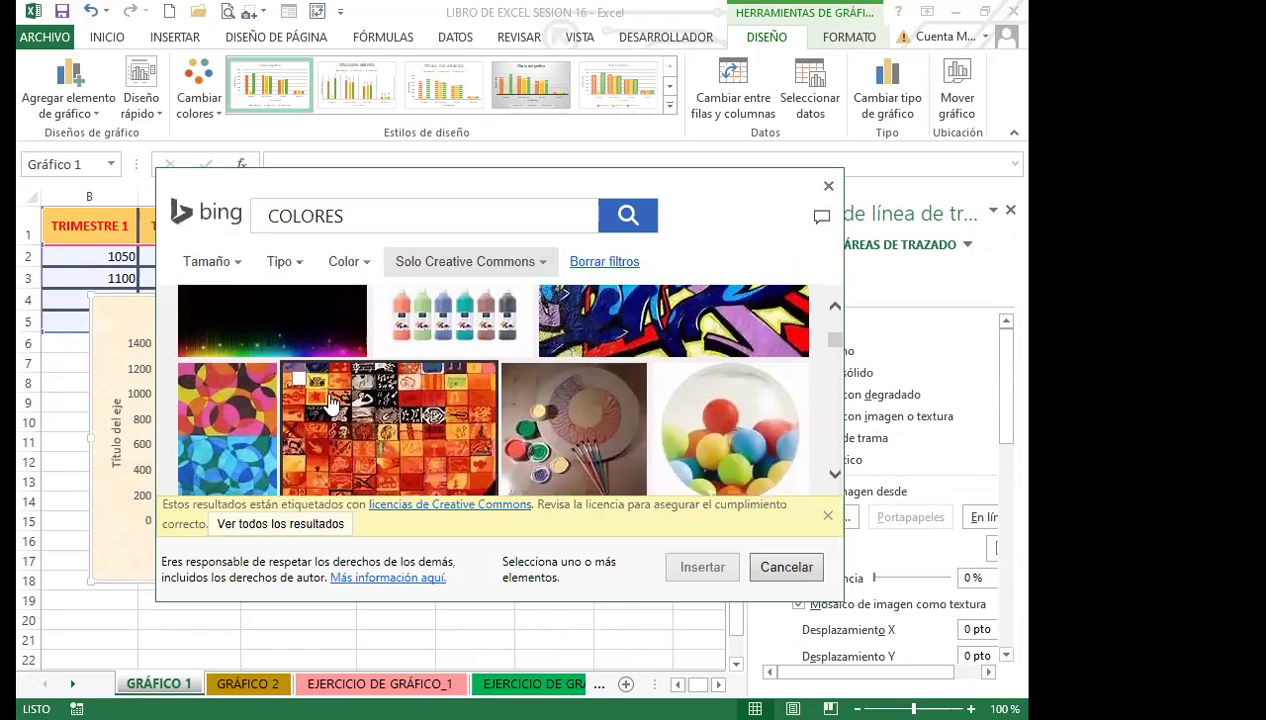
left_click(262, 320)
left_click(703, 567)
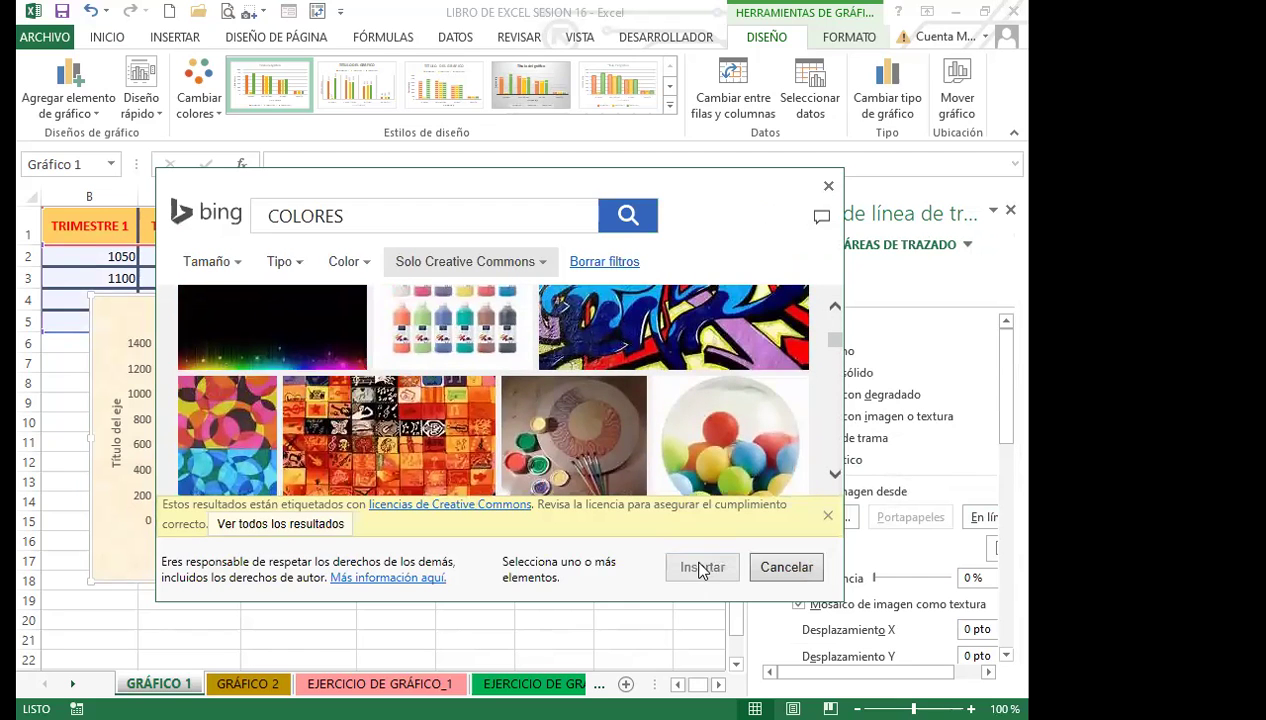
- Close the formatting pane and move the chart clear of the data table, below the GRÁFICO CIRCULAR heading
left_click(513, 358)
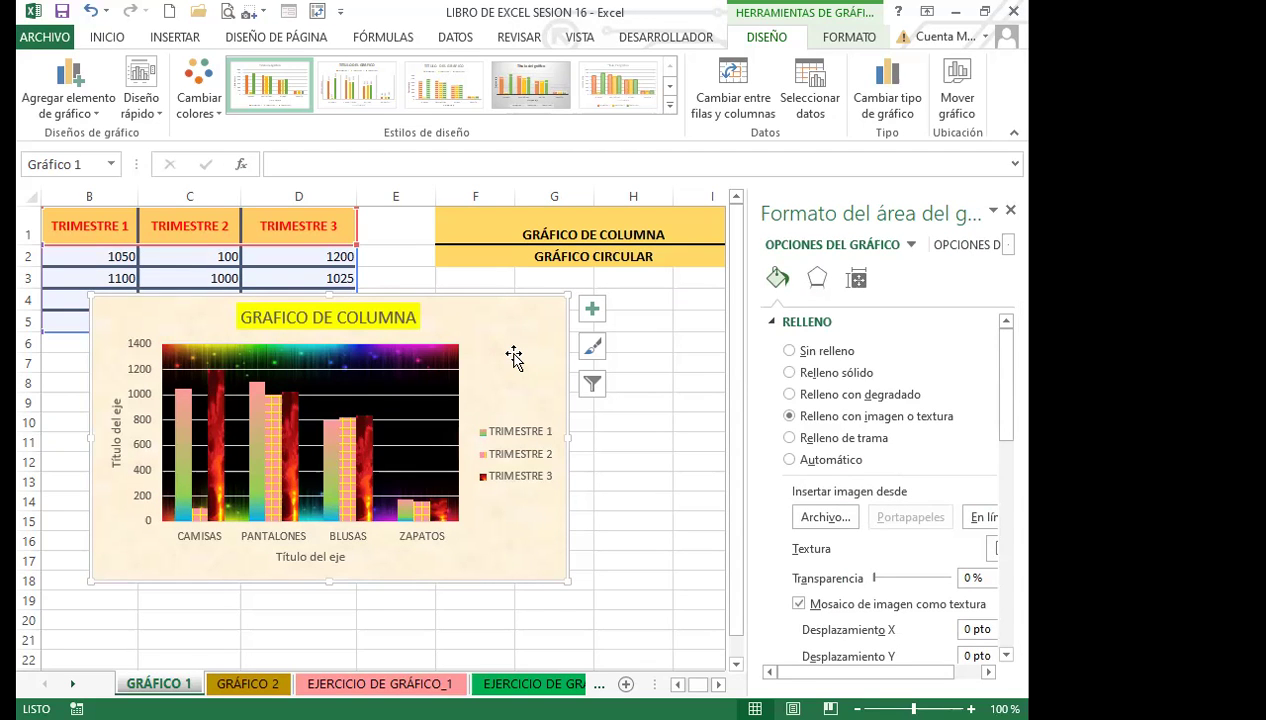
left_click(1010, 210)
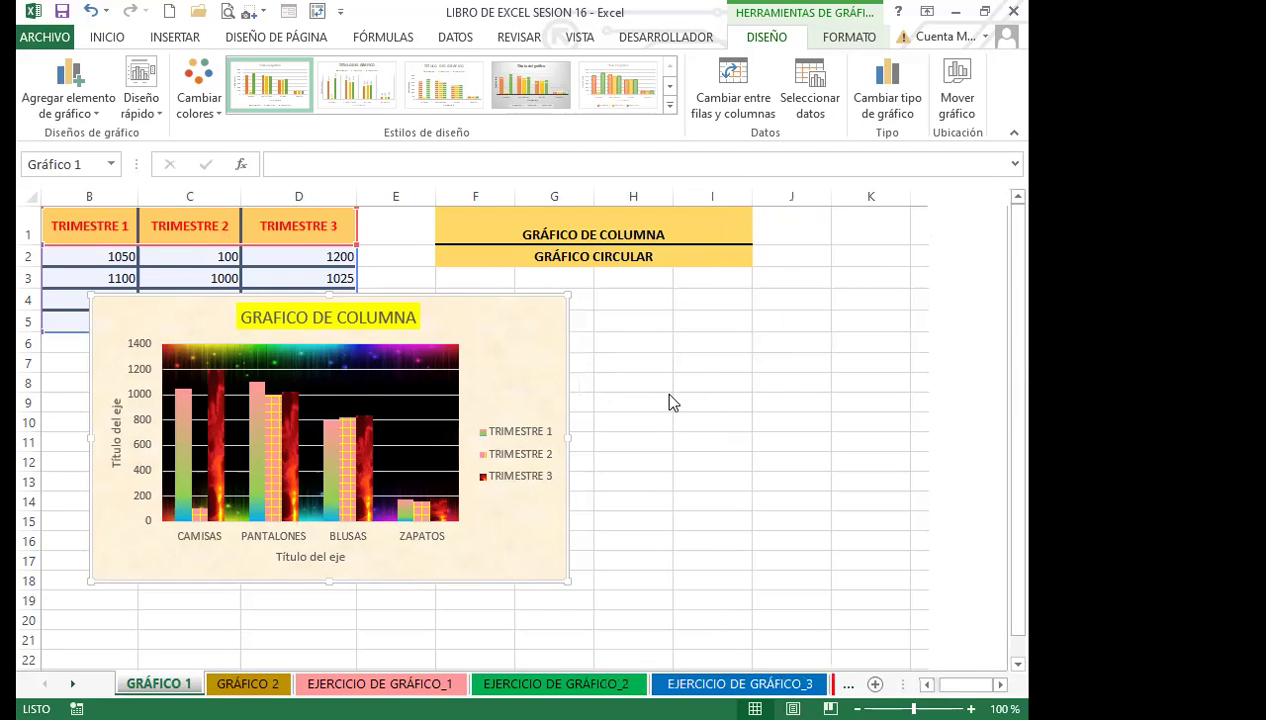
left_click(669, 397)
left_click_drag(497, 333, 798, 350)
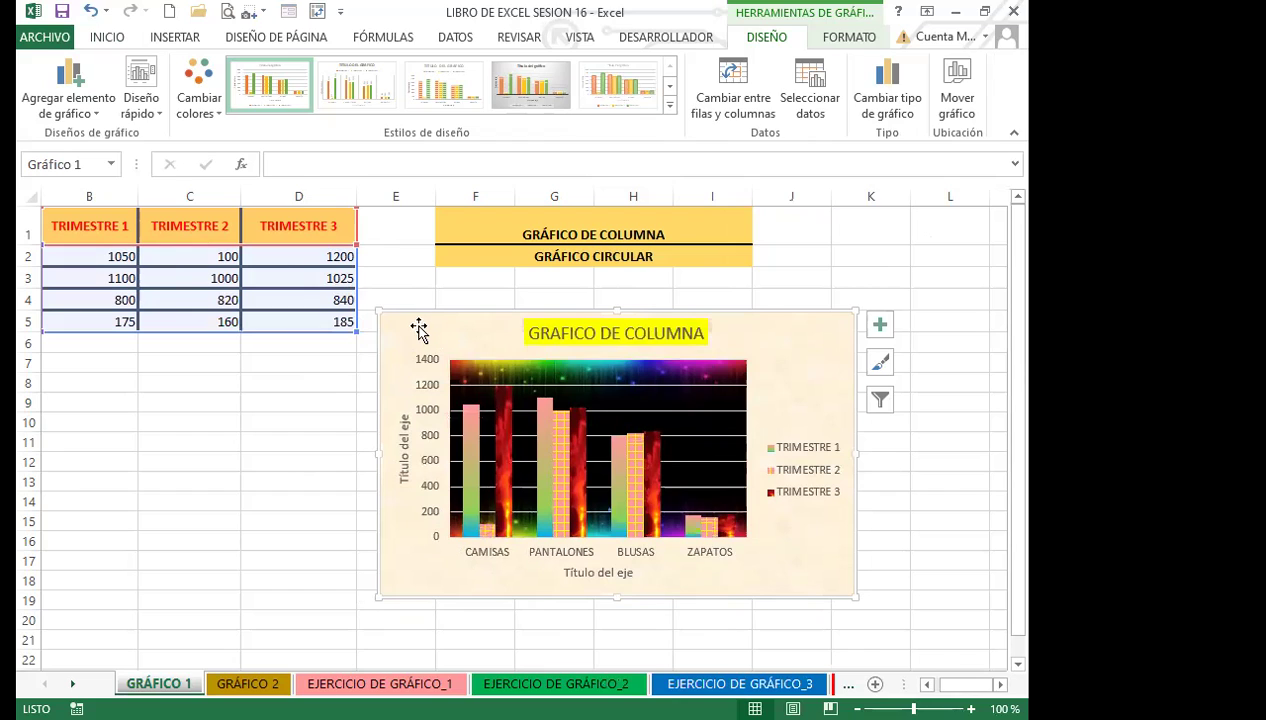
- Try swapping the chart's rows and columns twice, each time restoring the quarters as the series
left_click(176, 37)
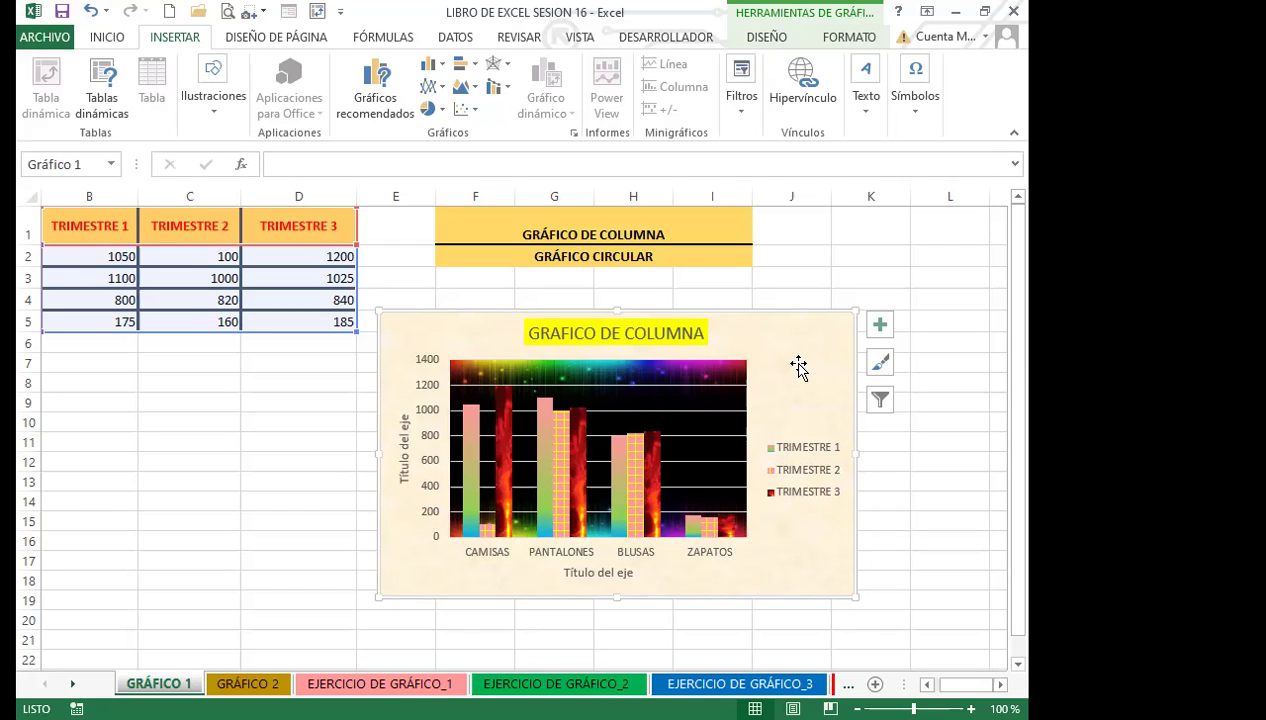
left_click(766, 37)
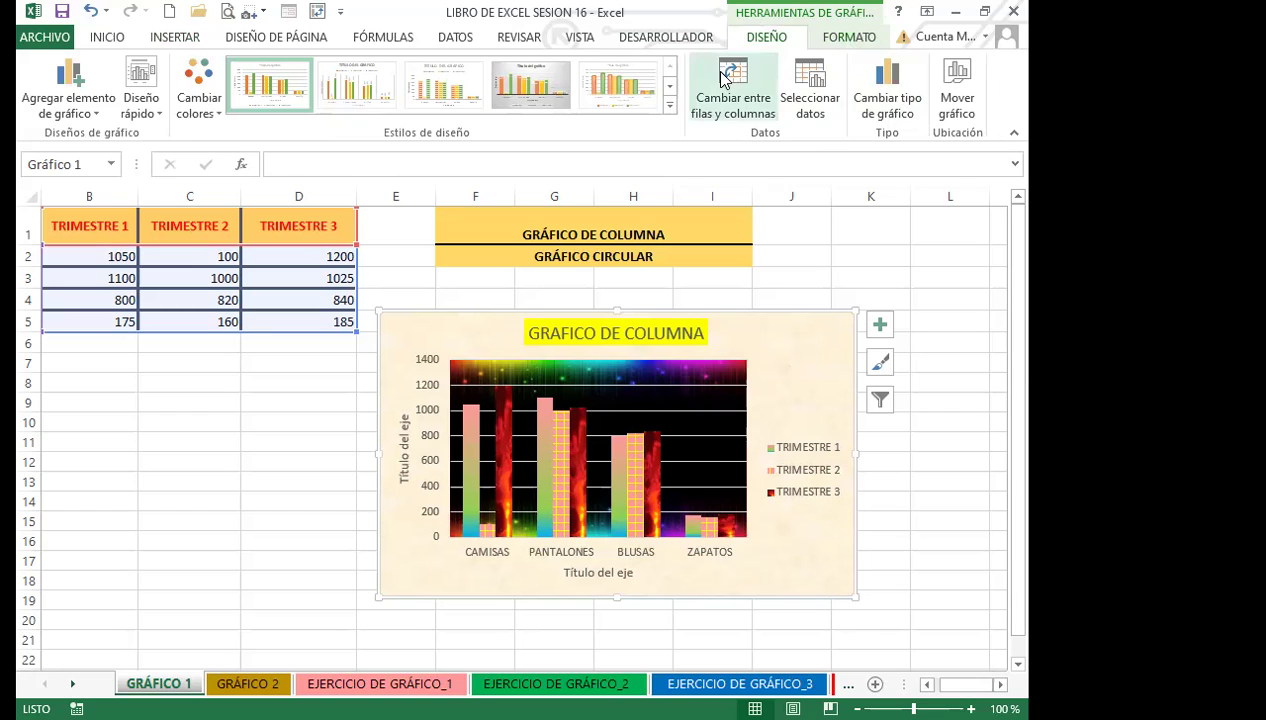
left_click(722, 113)
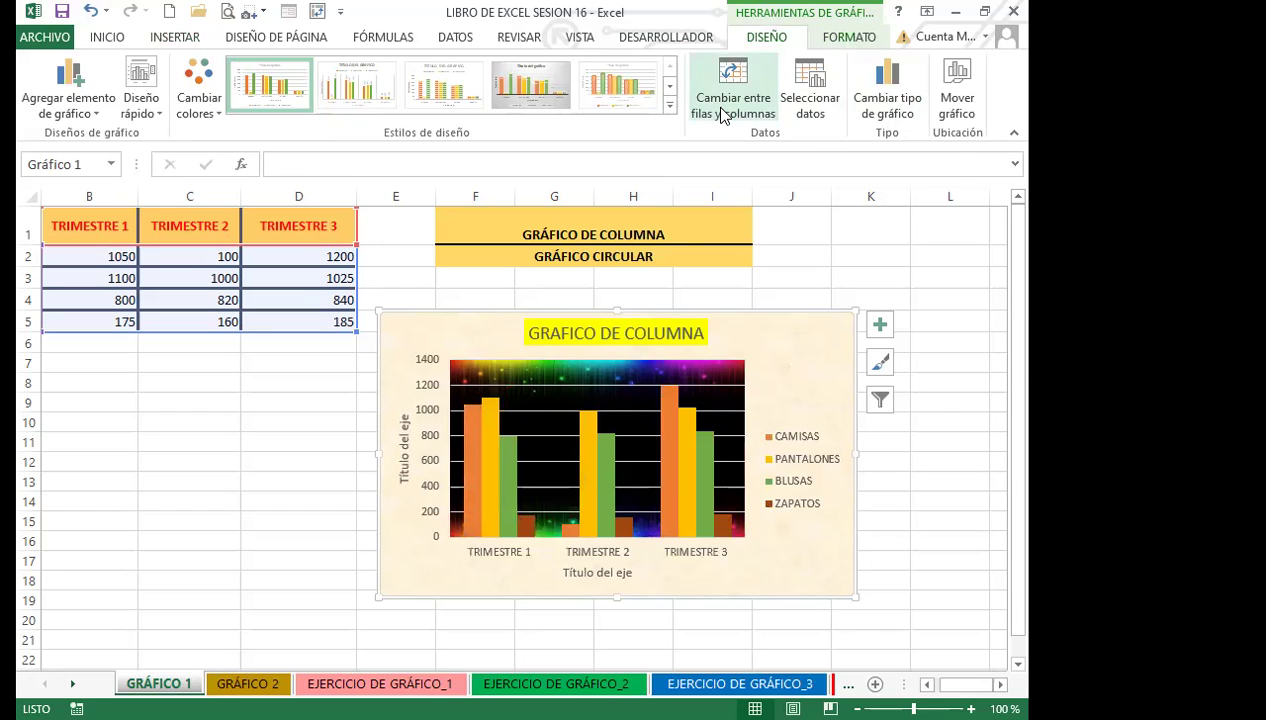
left_click(740, 98)
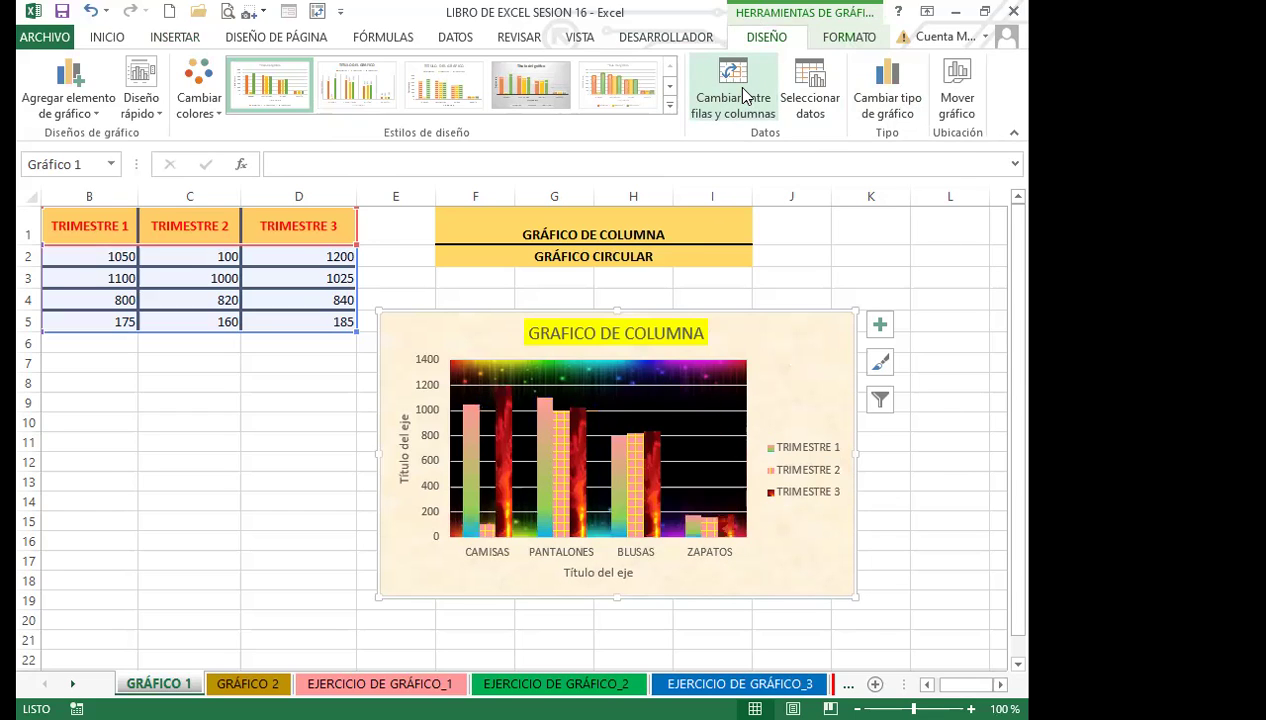
left_click(743, 95)
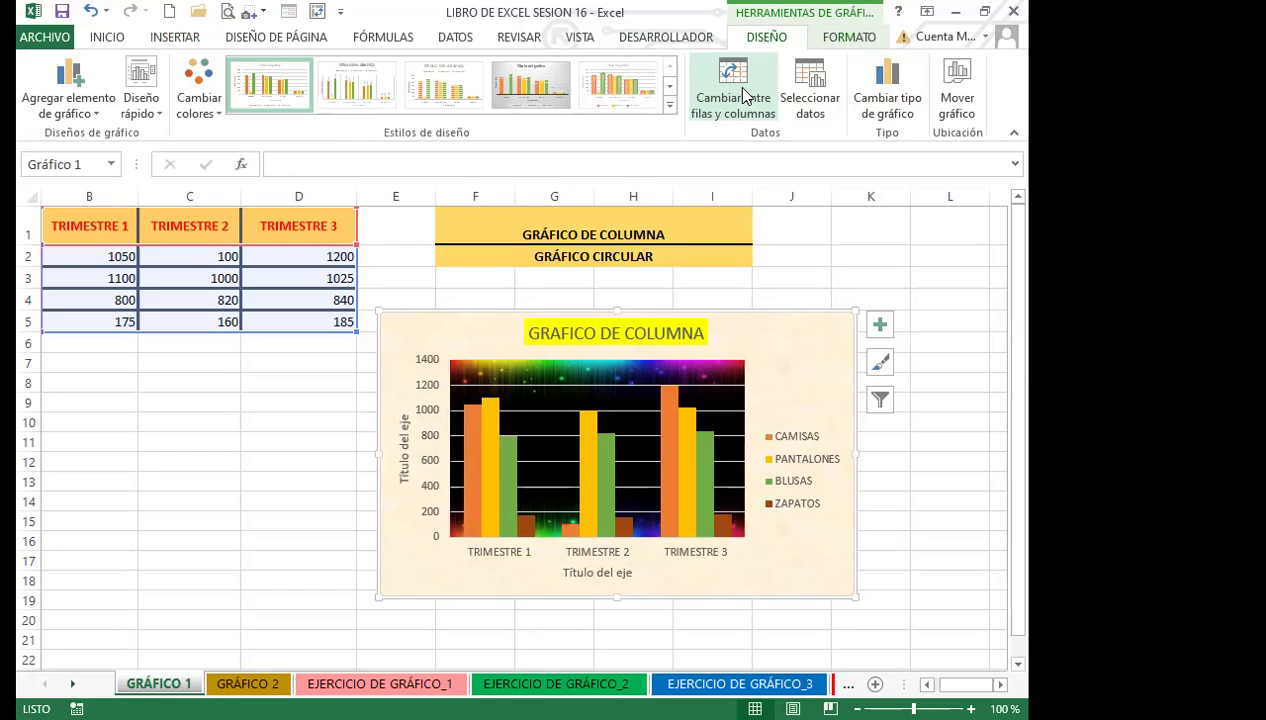
left_click(744, 95)
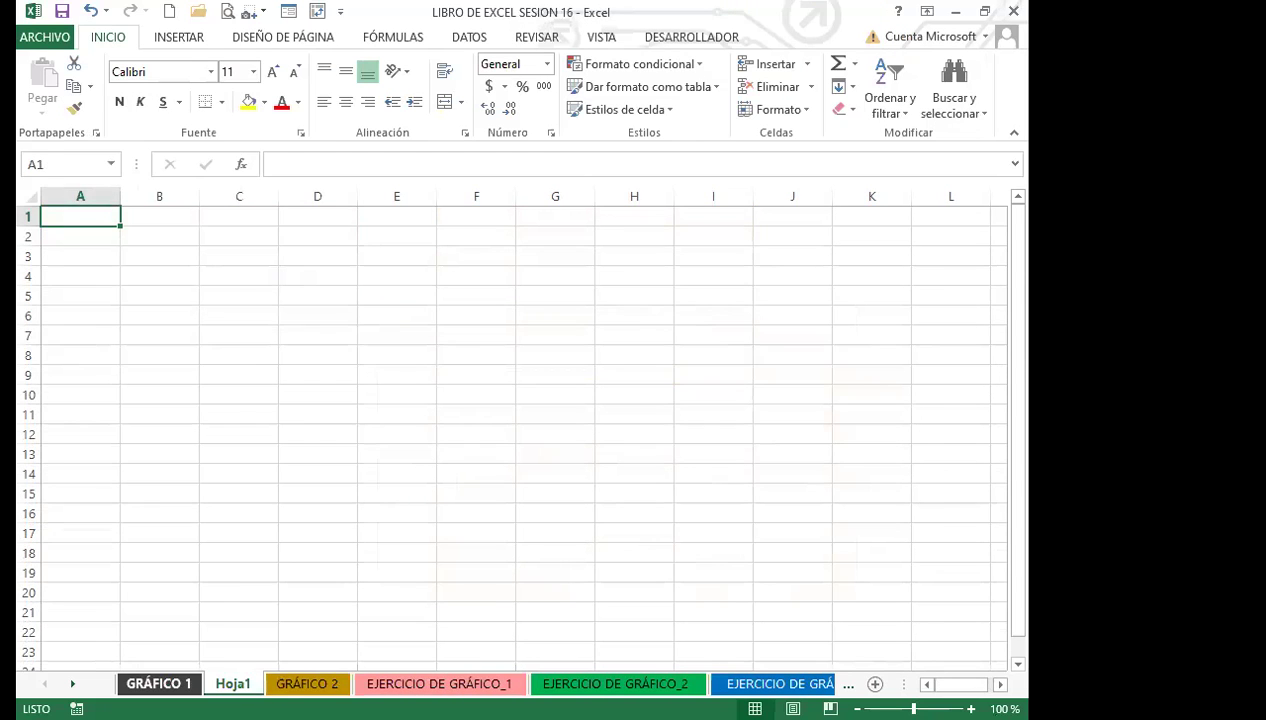
- Move the chart from the GRÁFICO 1 sheet to Hoja1 as an embedded object
left_click(157, 684)
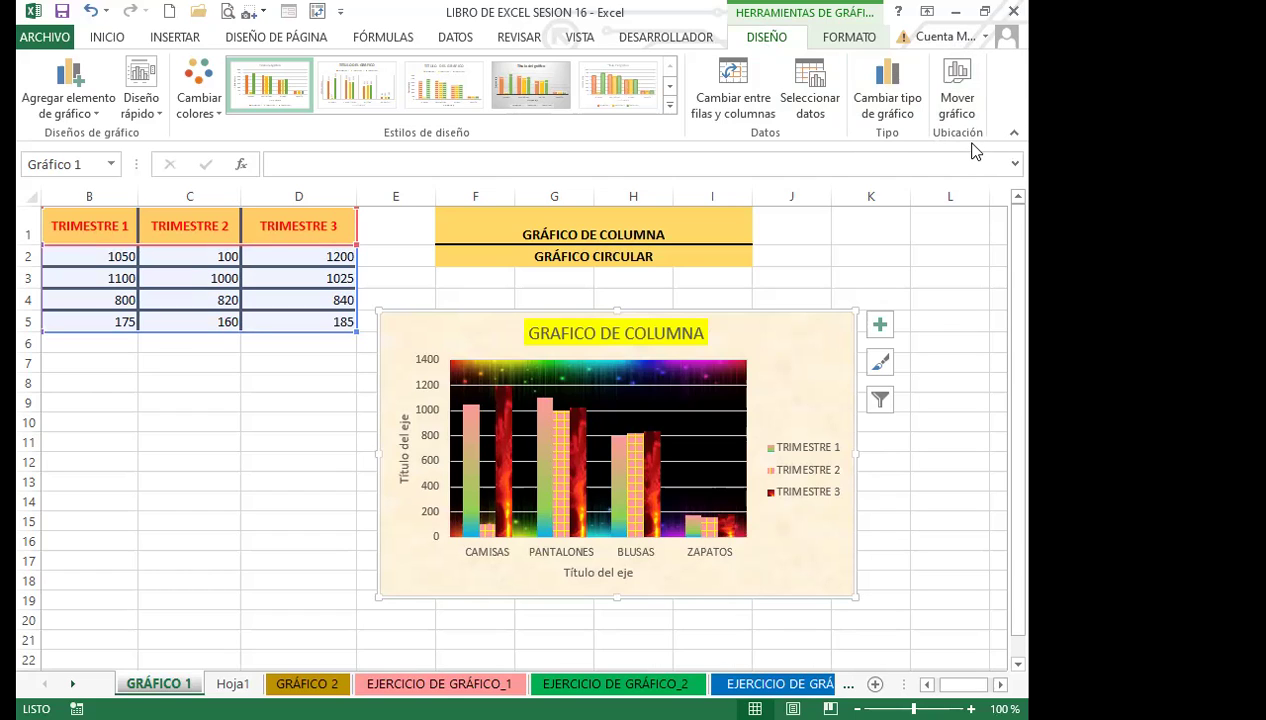
left_click(957, 75)
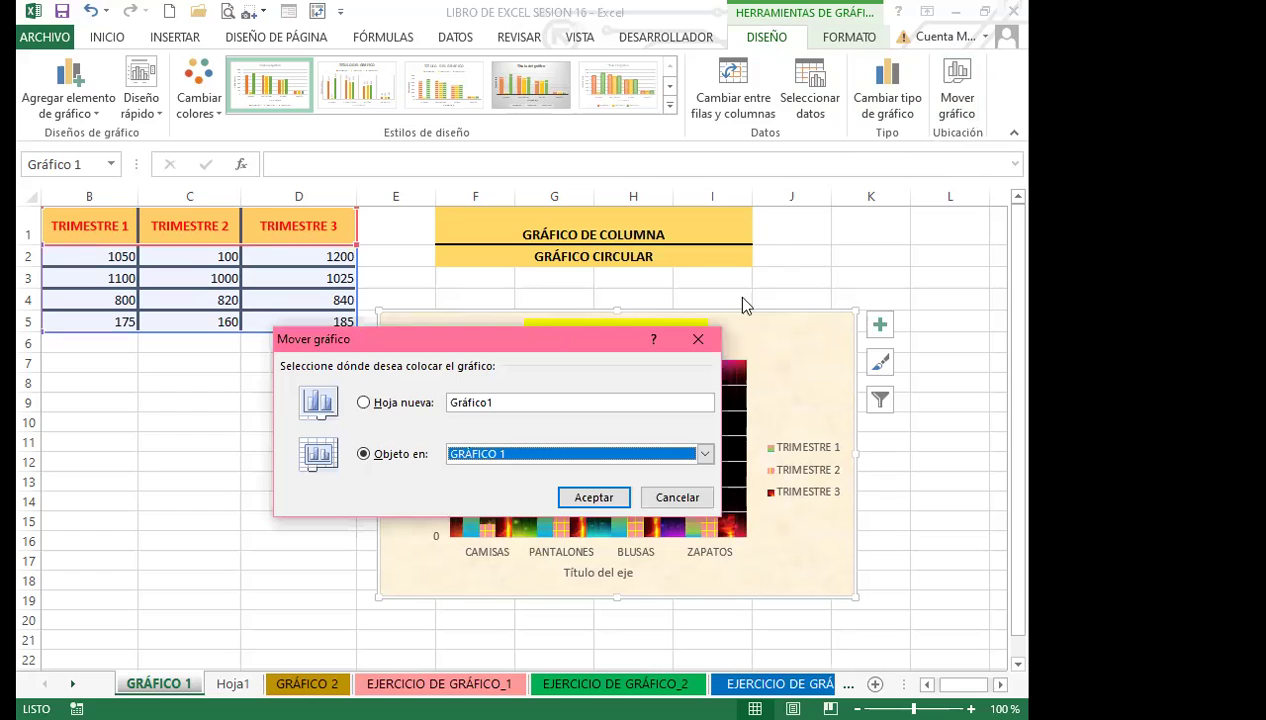
left_click(705, 454)
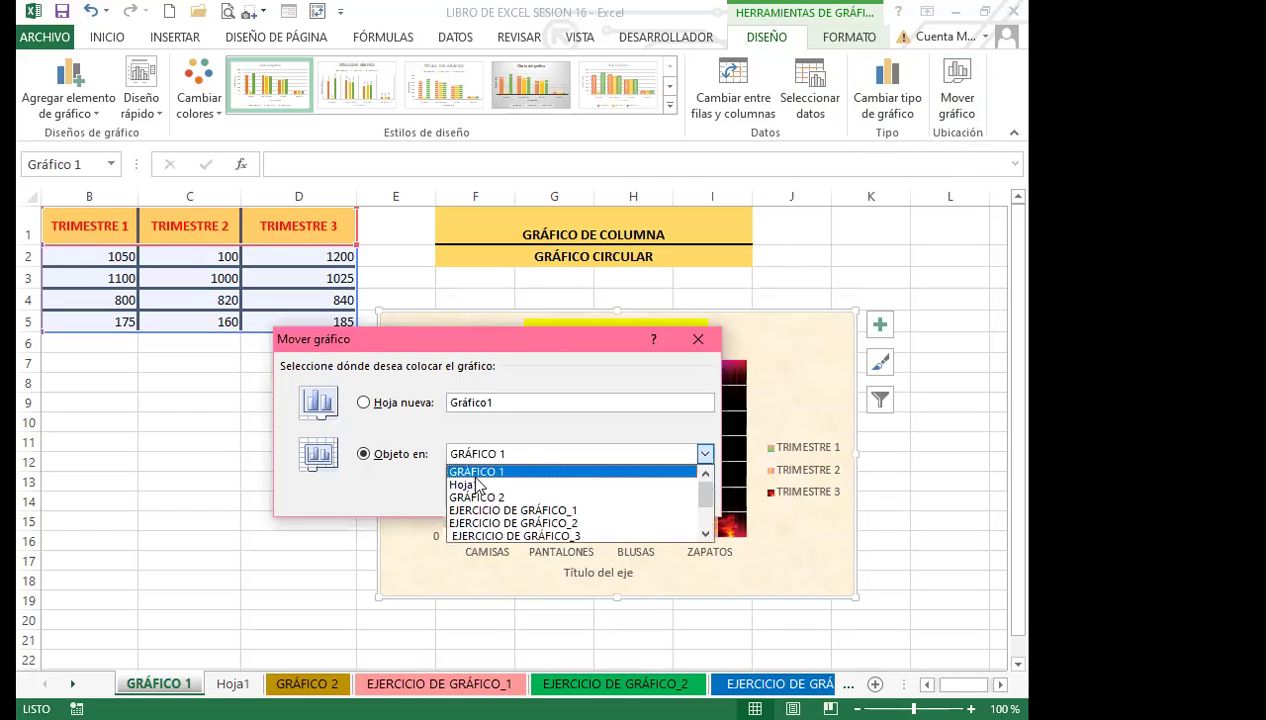
left_click(461, 486)
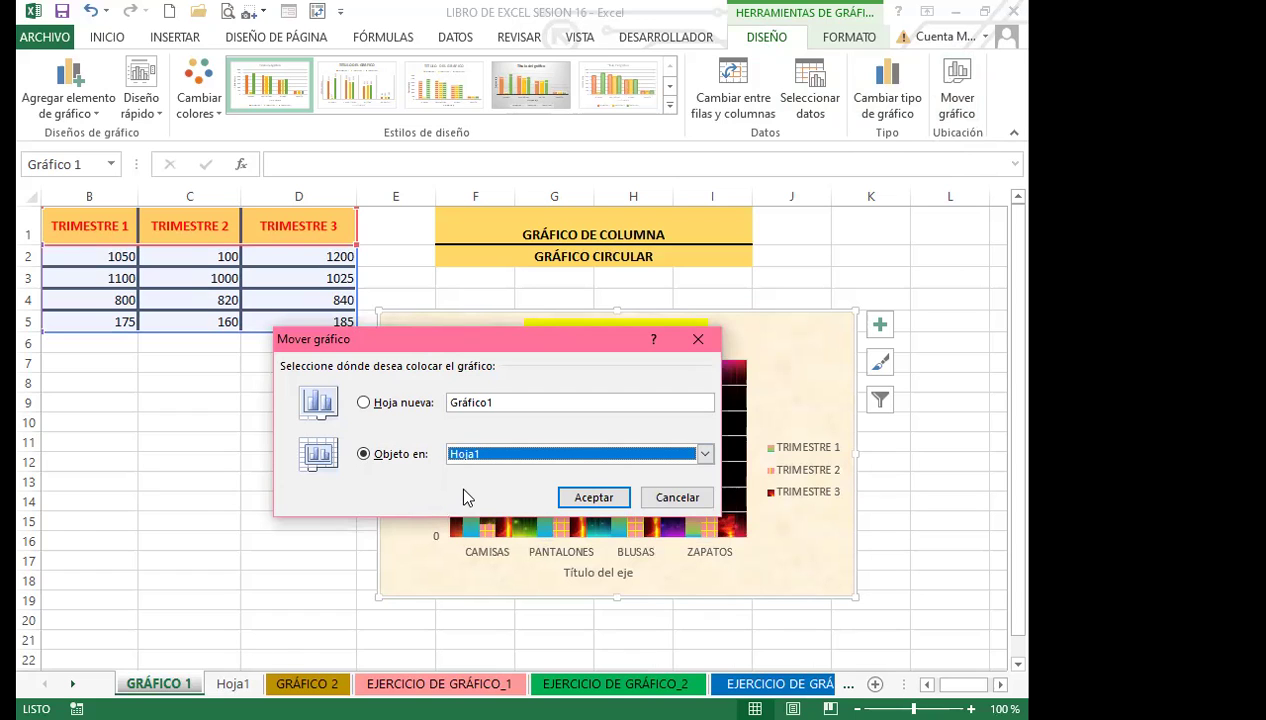
left_click(595, 498)
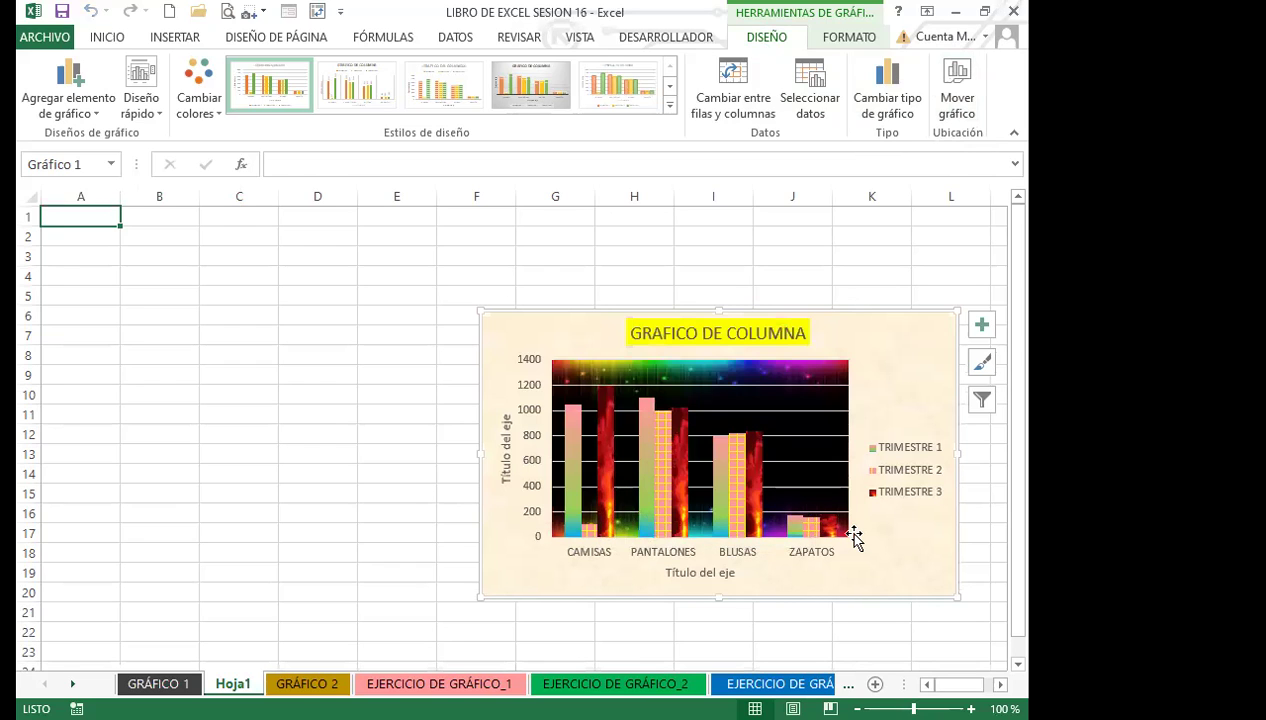
- Reposition the chart near the middle of Hoja1, starting at column D, row 3, and return to the GRÁFICO 1 sheet
left_click_drag(907, 347, 743, 297)
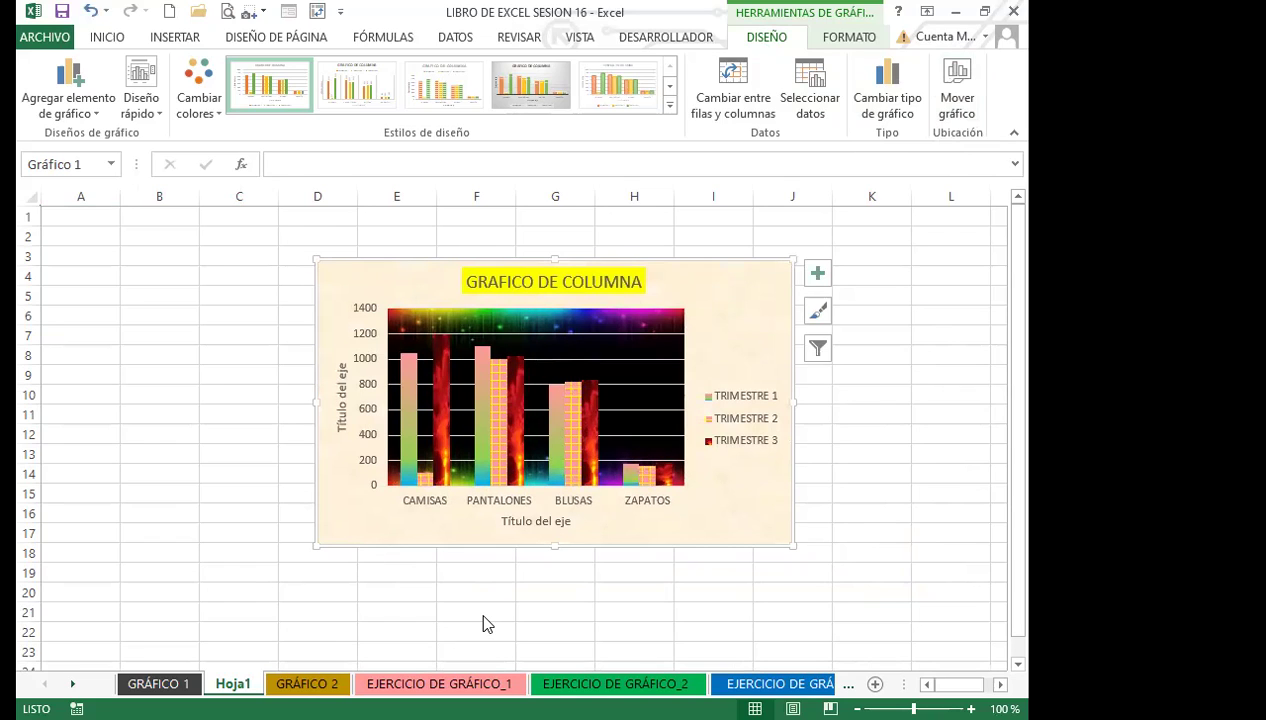
key("ctrl+Page_Up")
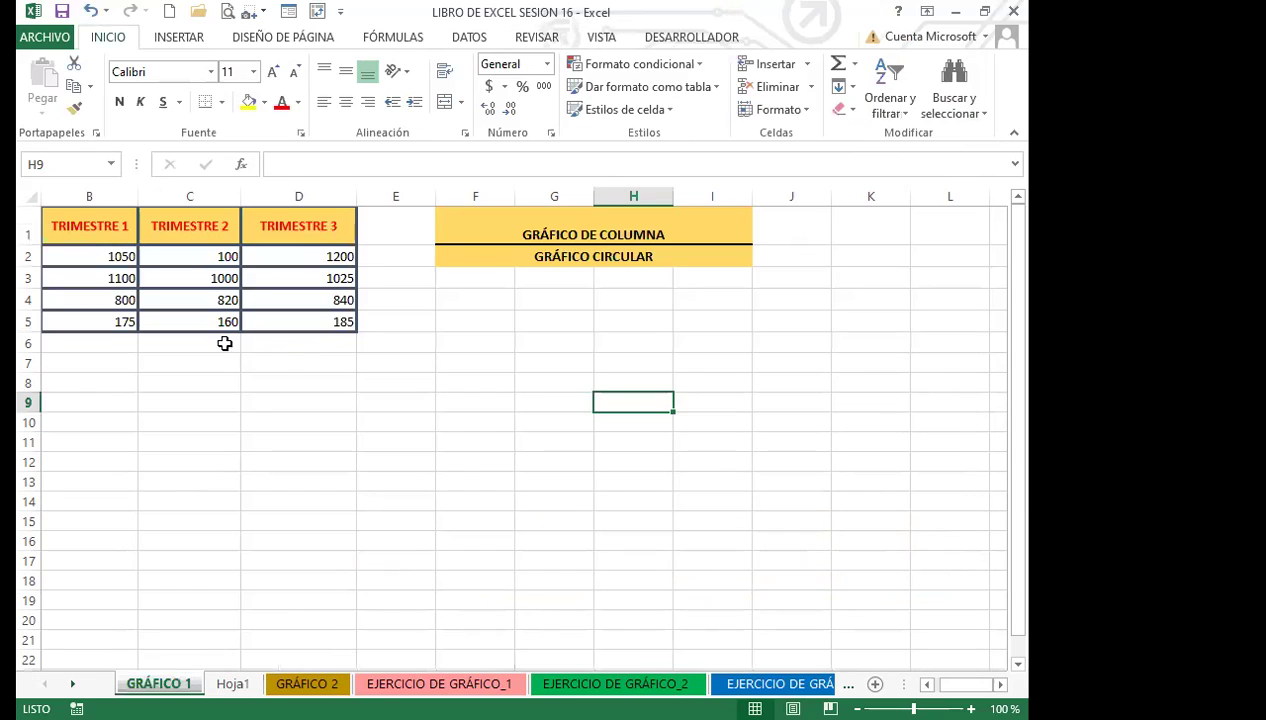
- Change the second product's TRIMESTRE 2 value in cell C3 to 10 and open Hoja1 to see the chart
left_click(184, 262)
left_click(191, 278)
type("10")
key("Tab")
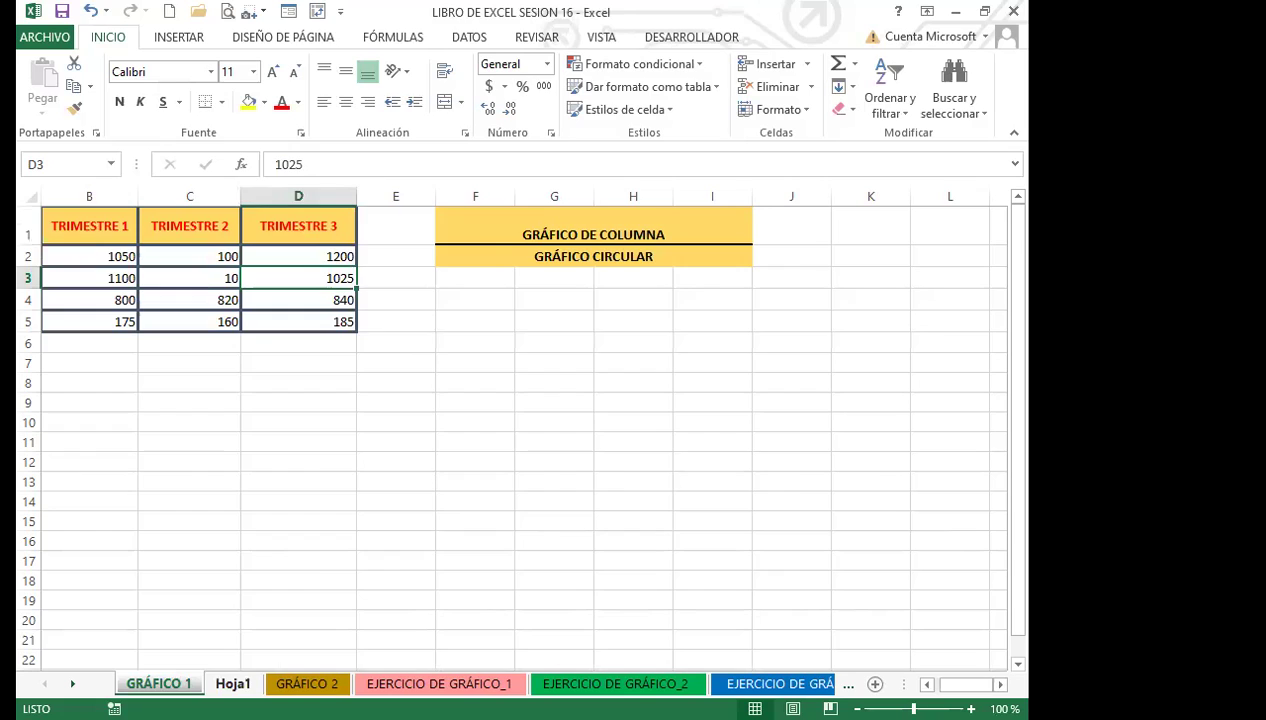
left_click(232, 683)
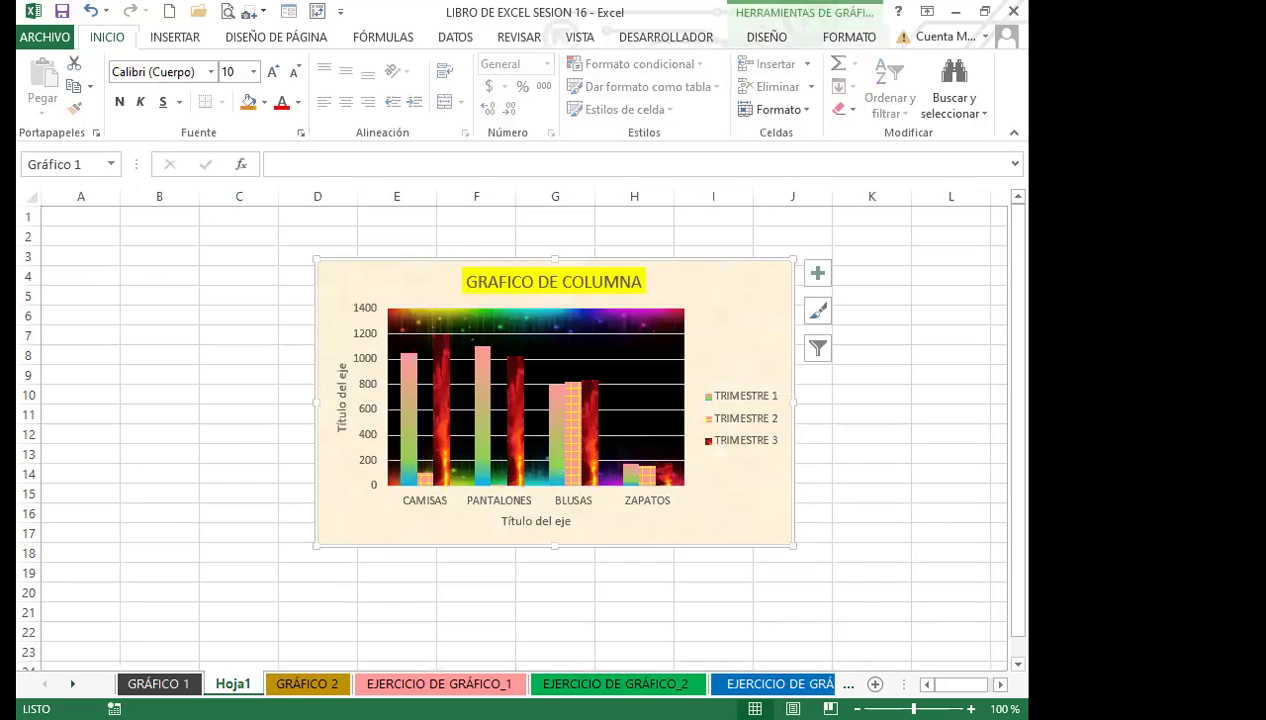
- Inspect the formatting options of the plot area and the source range of the TRIMESTRE 2 series, and close the formatting pane
double_click(748, 331)
left_click(613, 284)
left_click(580, 358)
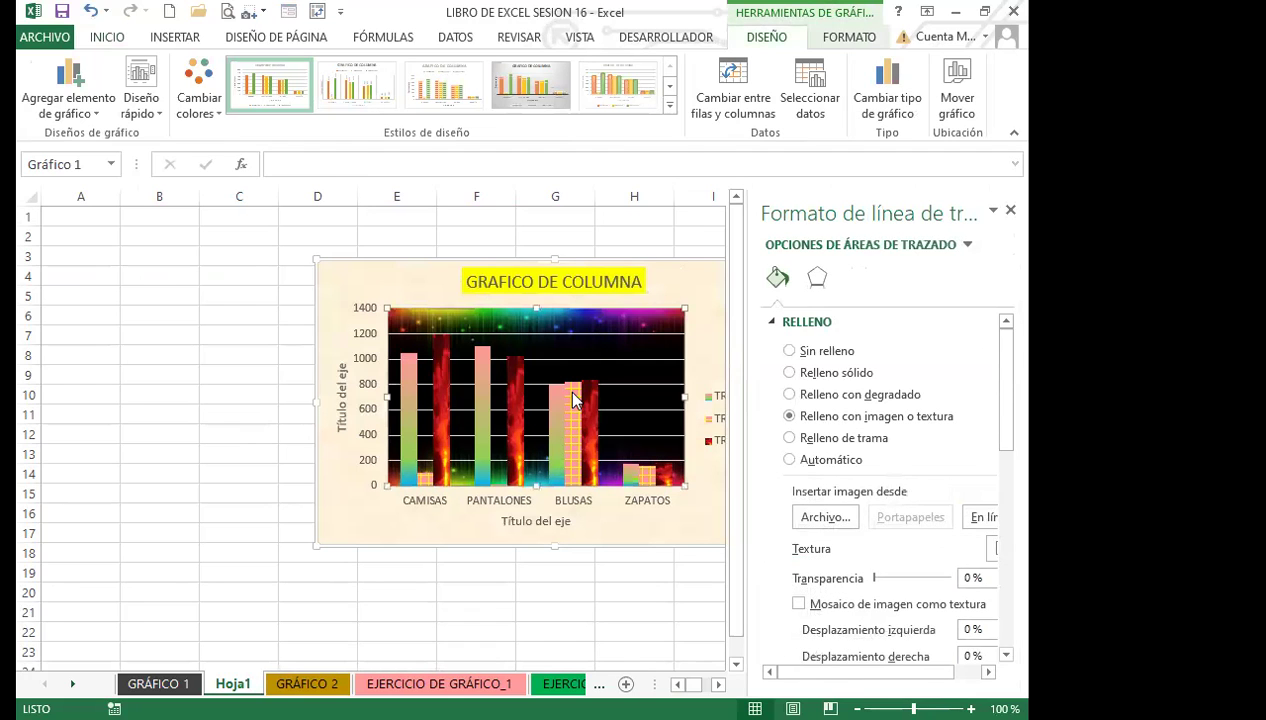
left_click(566, 388)
left_click(1010, 210)
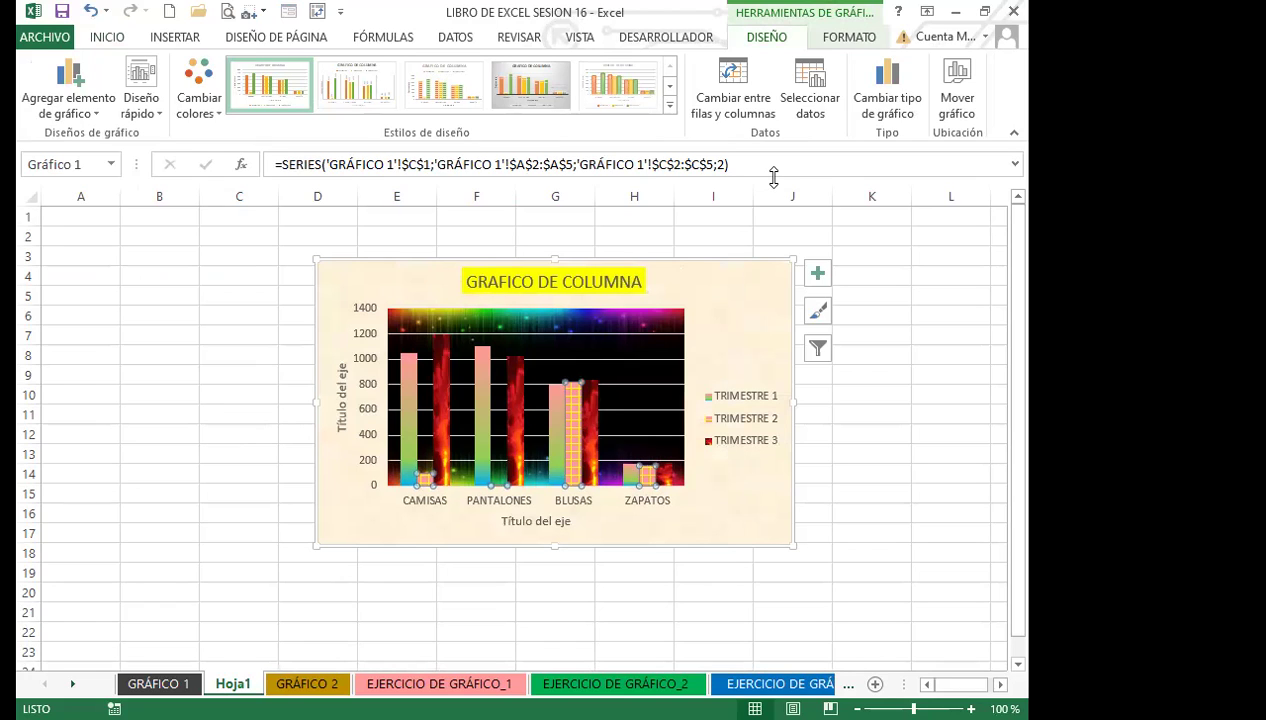
left_click(732, 312)
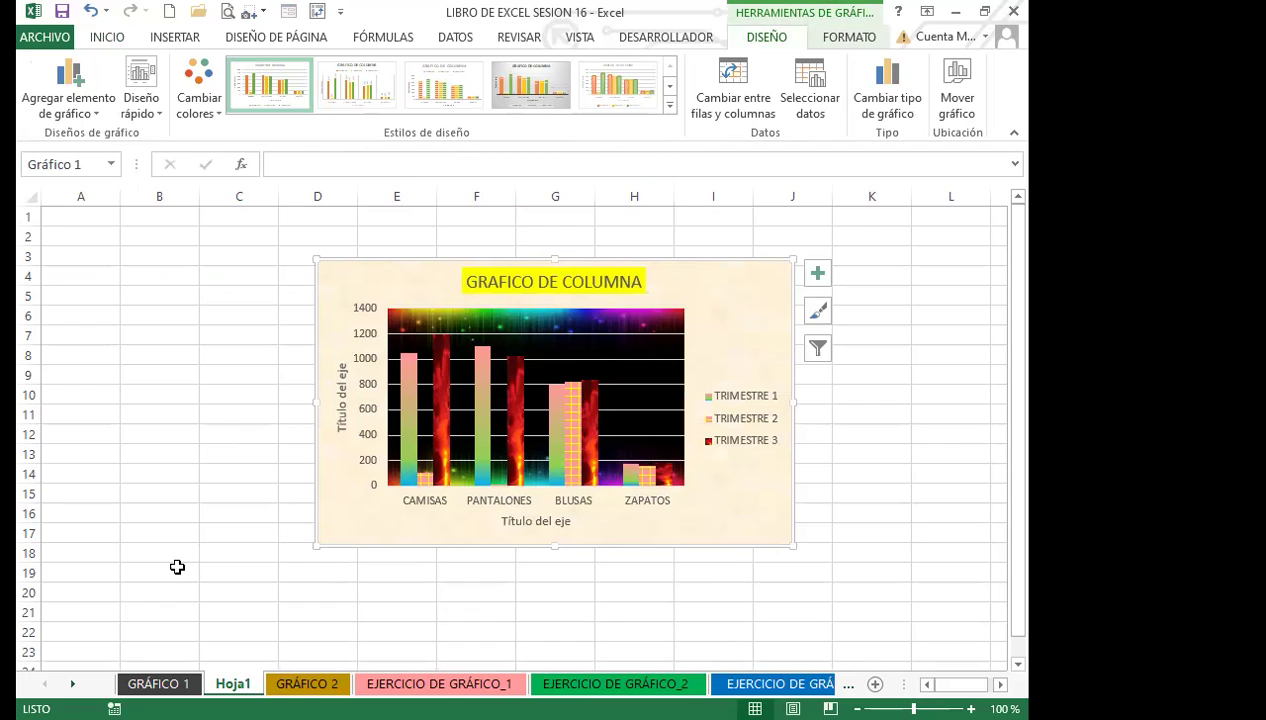
- Compare the sales table on the GRÁFICO 1 sheet with the linked chart on Hoja1
key("ctrl+Page_Up")
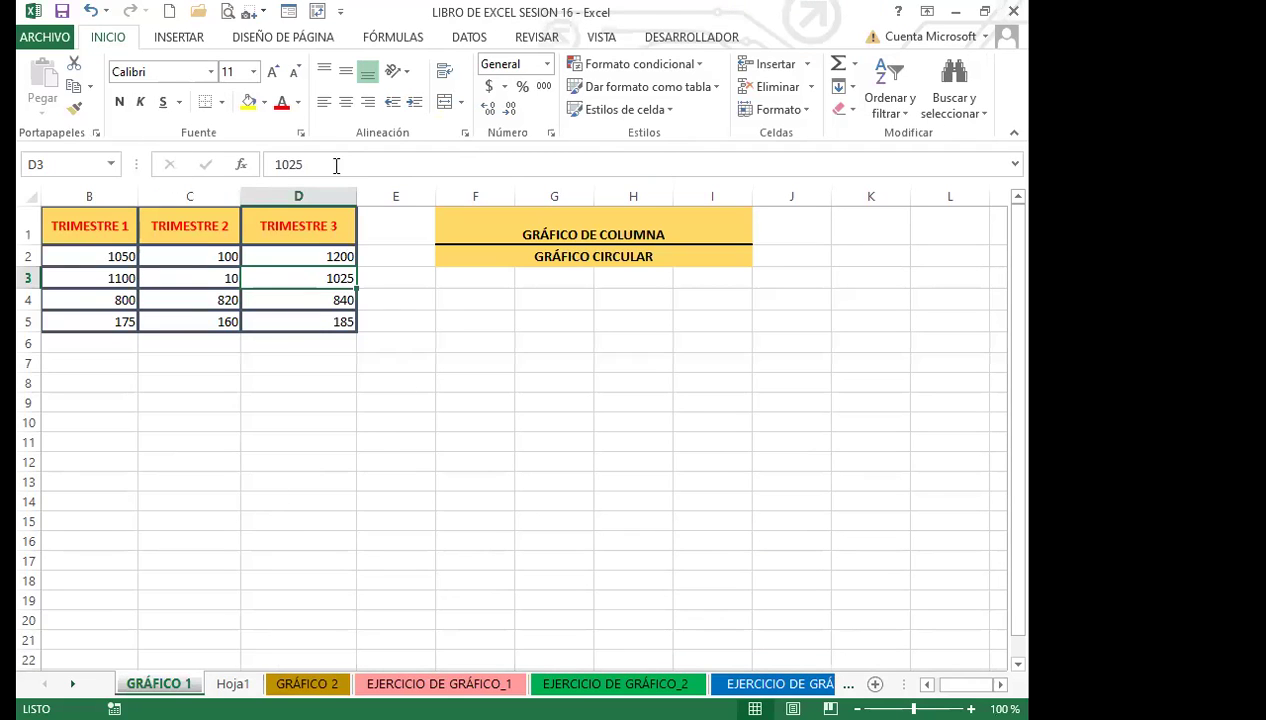
left_click(317, 359)
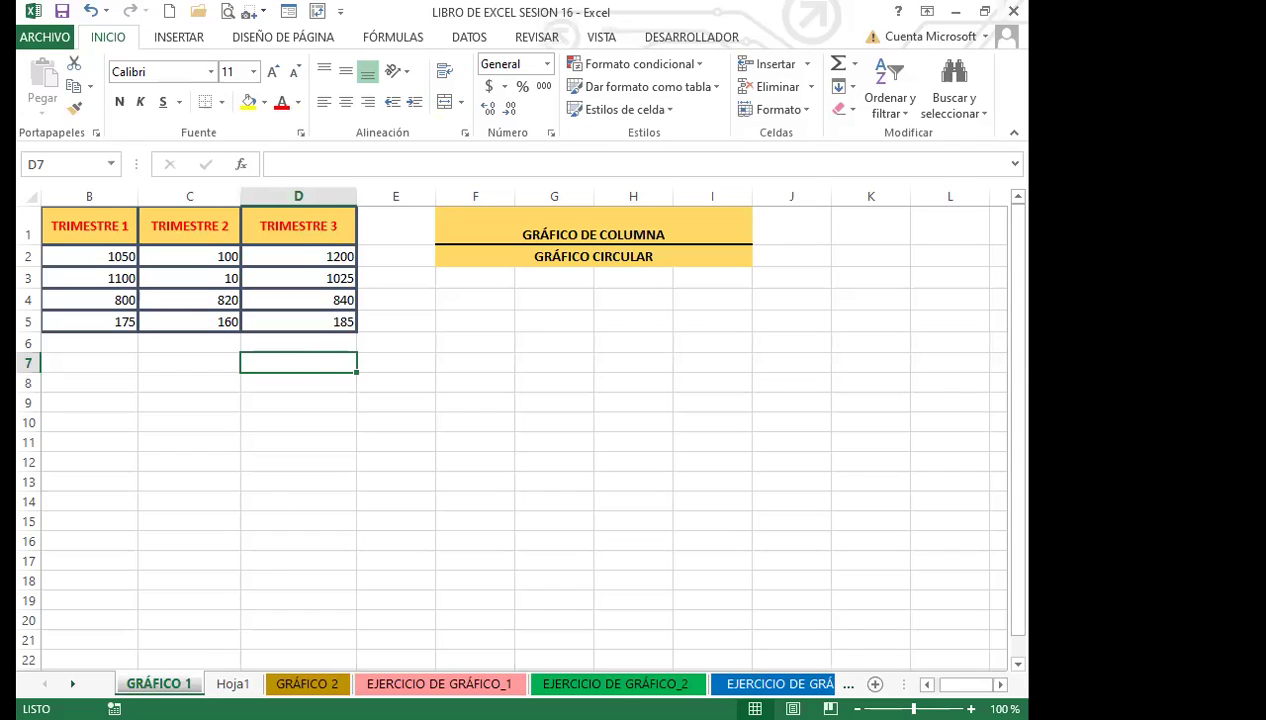
left_click(444, 449)
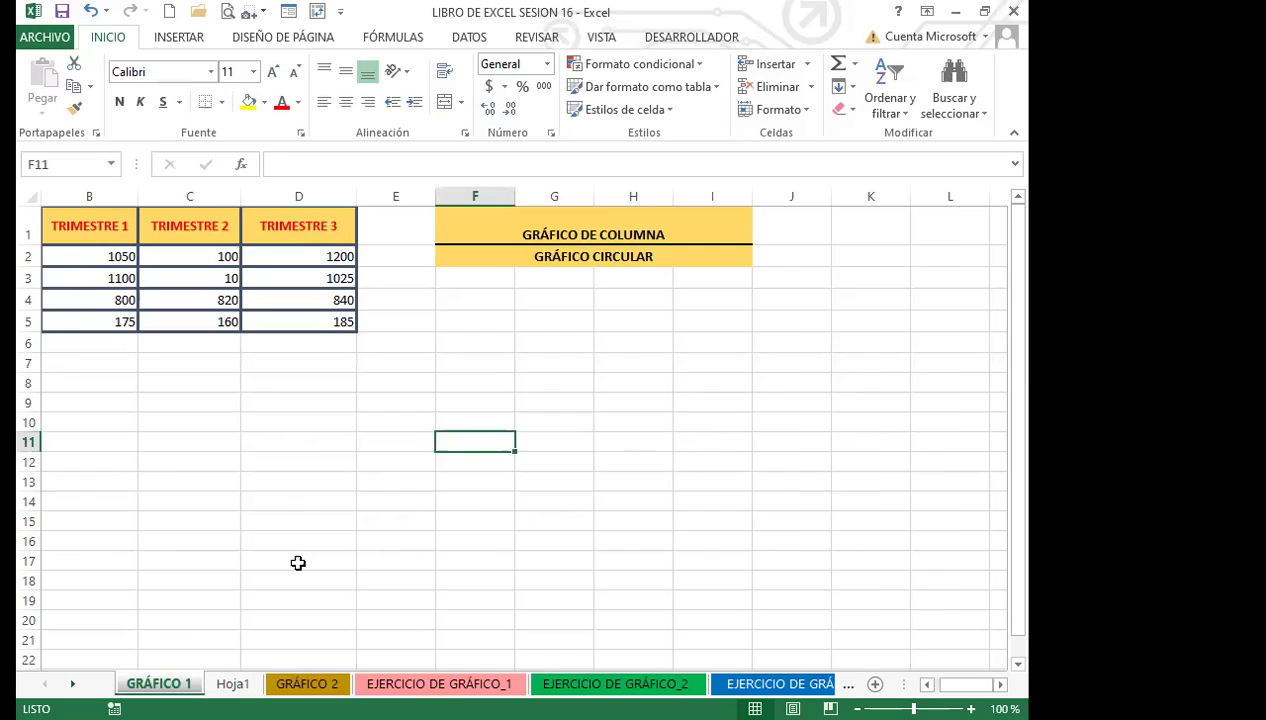
left_click(307, 683)
left_click(233, 683)
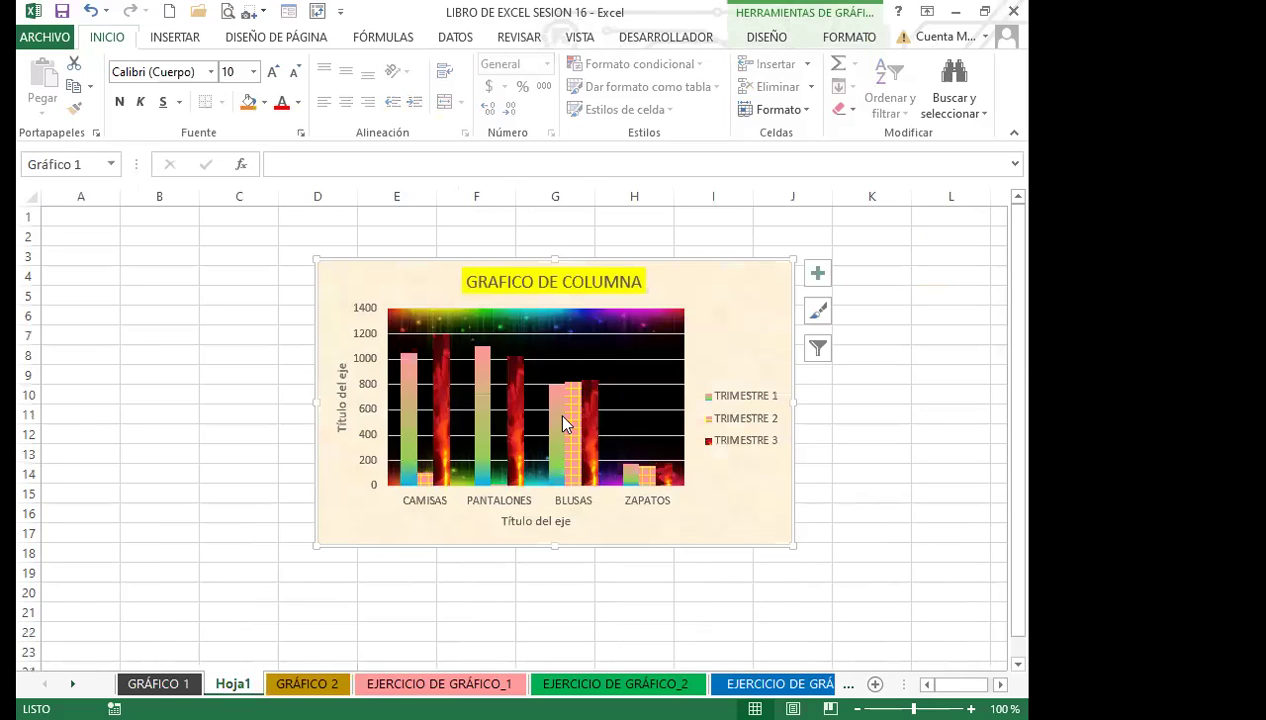
left_click(767, 40)
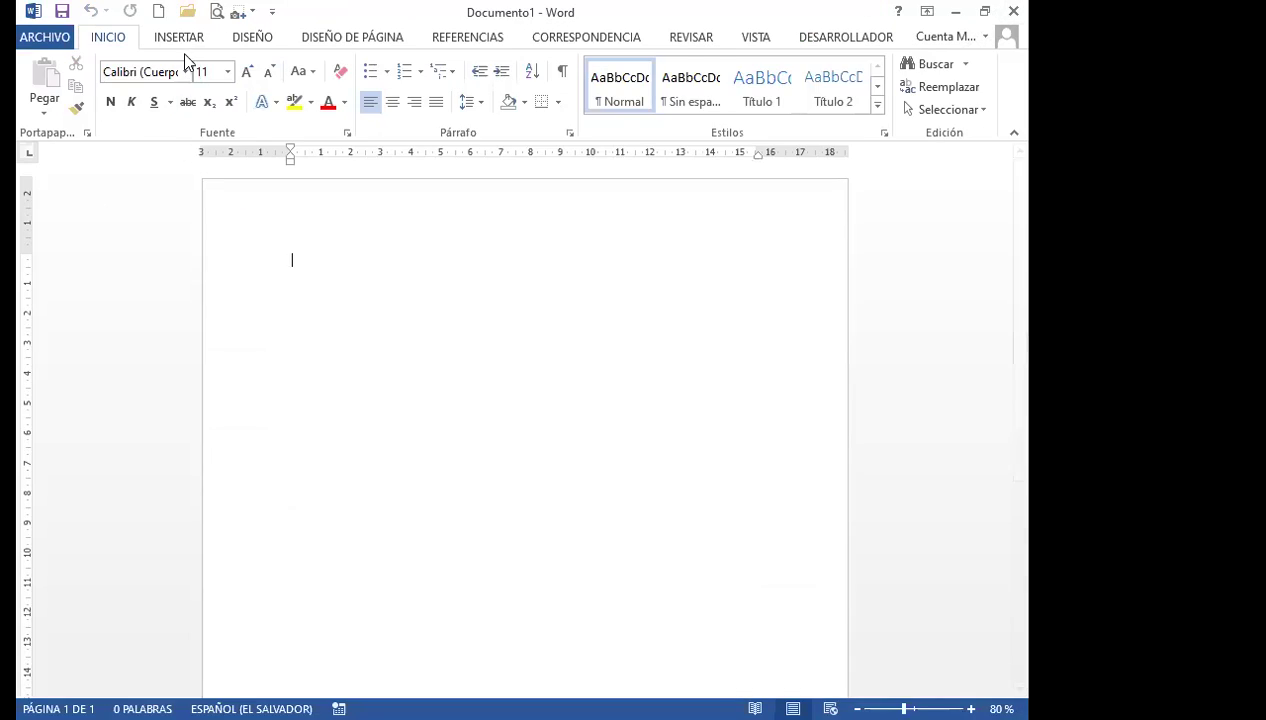
- Insert a clustered column chart with sample data into the blank Word document
left_click(180, 38)
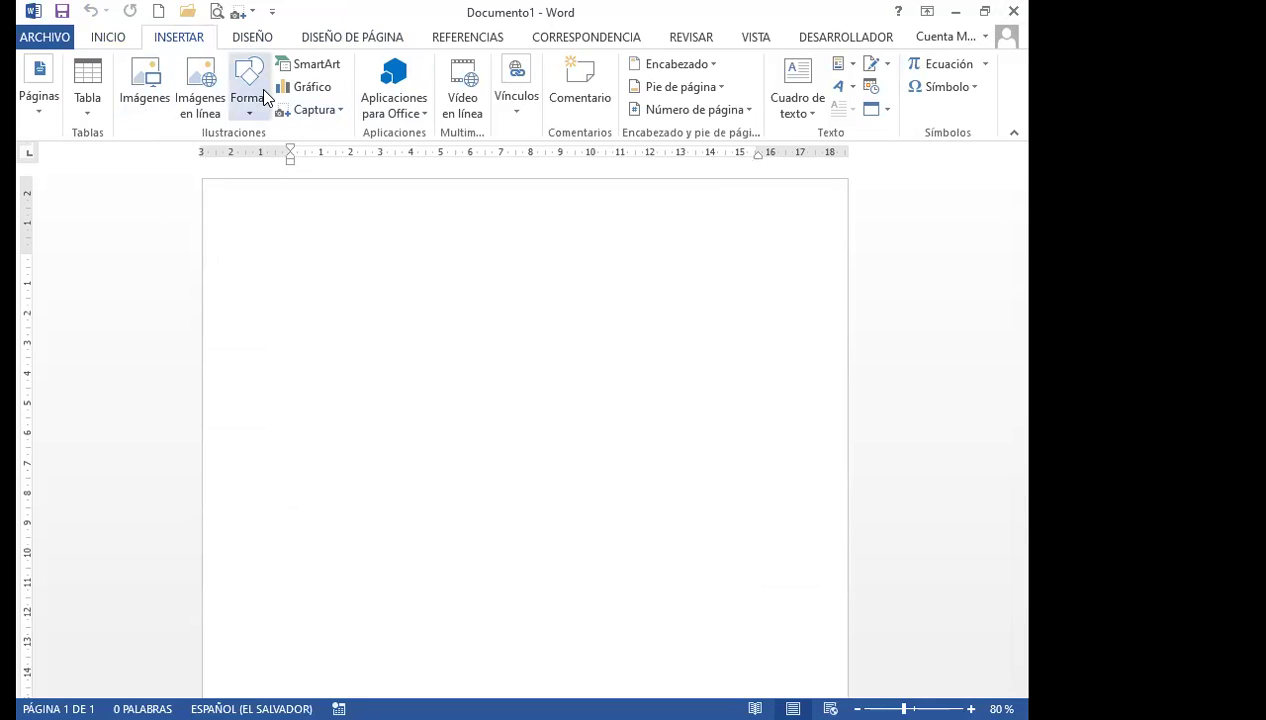
left_click(304, 93)
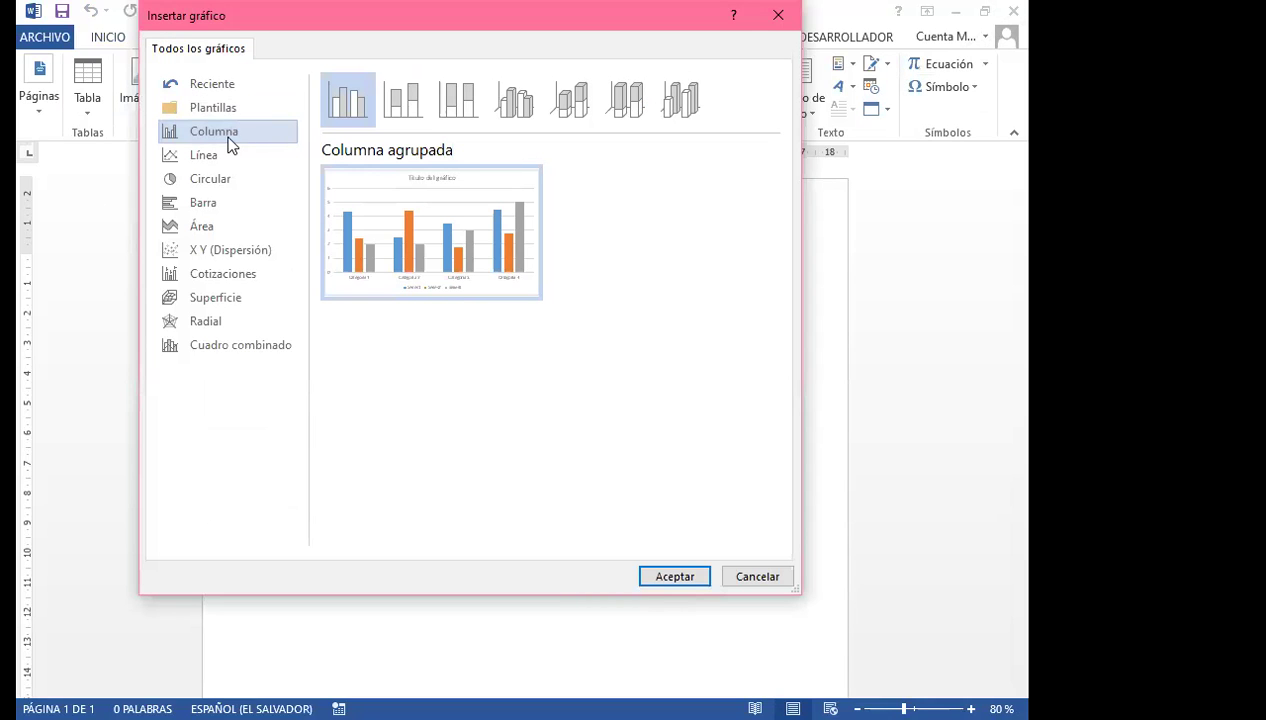
left_click(672, 574)
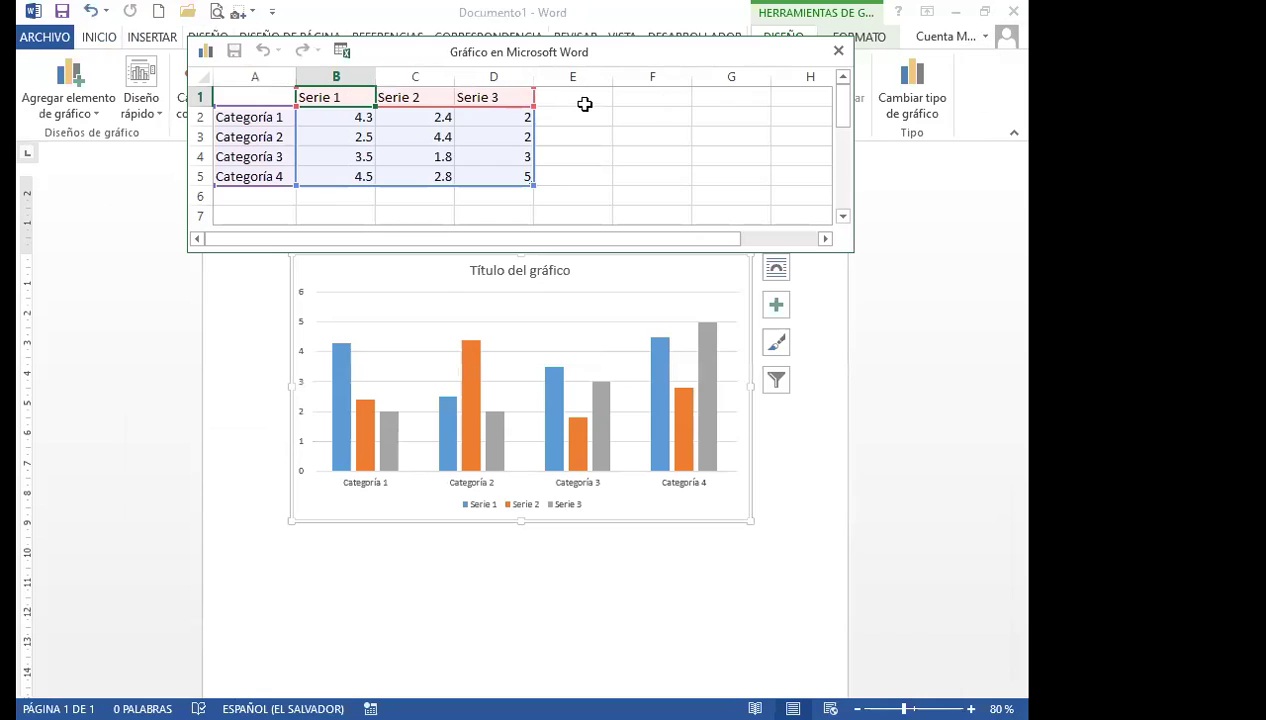
- Look over the sample chart's category and series data, close its data sheet and delete the chart from the document
left_click(263, 121)
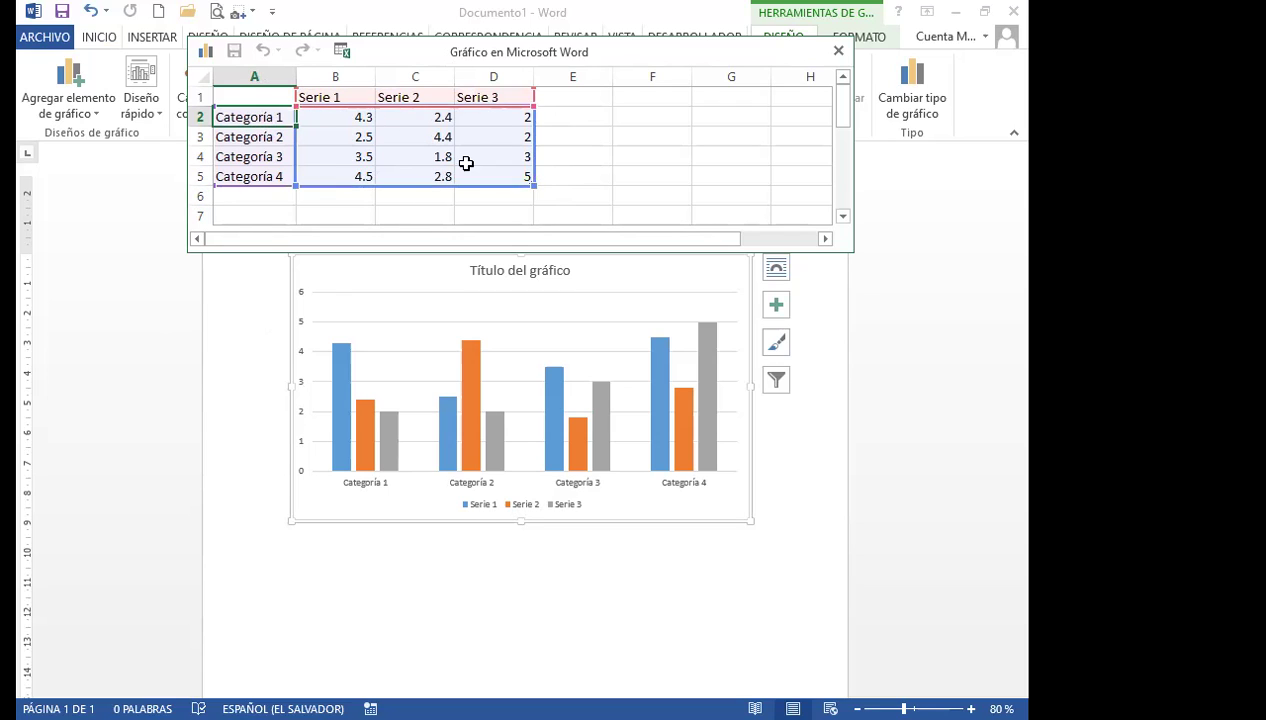
left_click(565, 182)
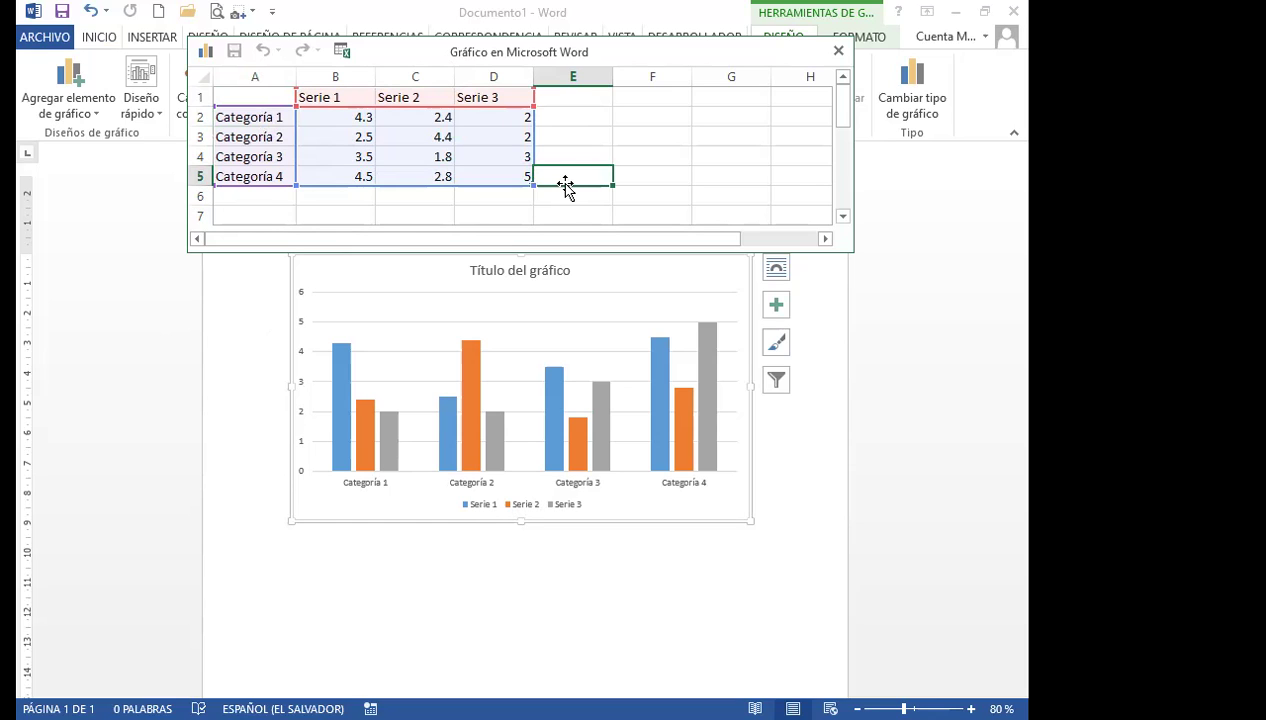
left_click(838, 50)
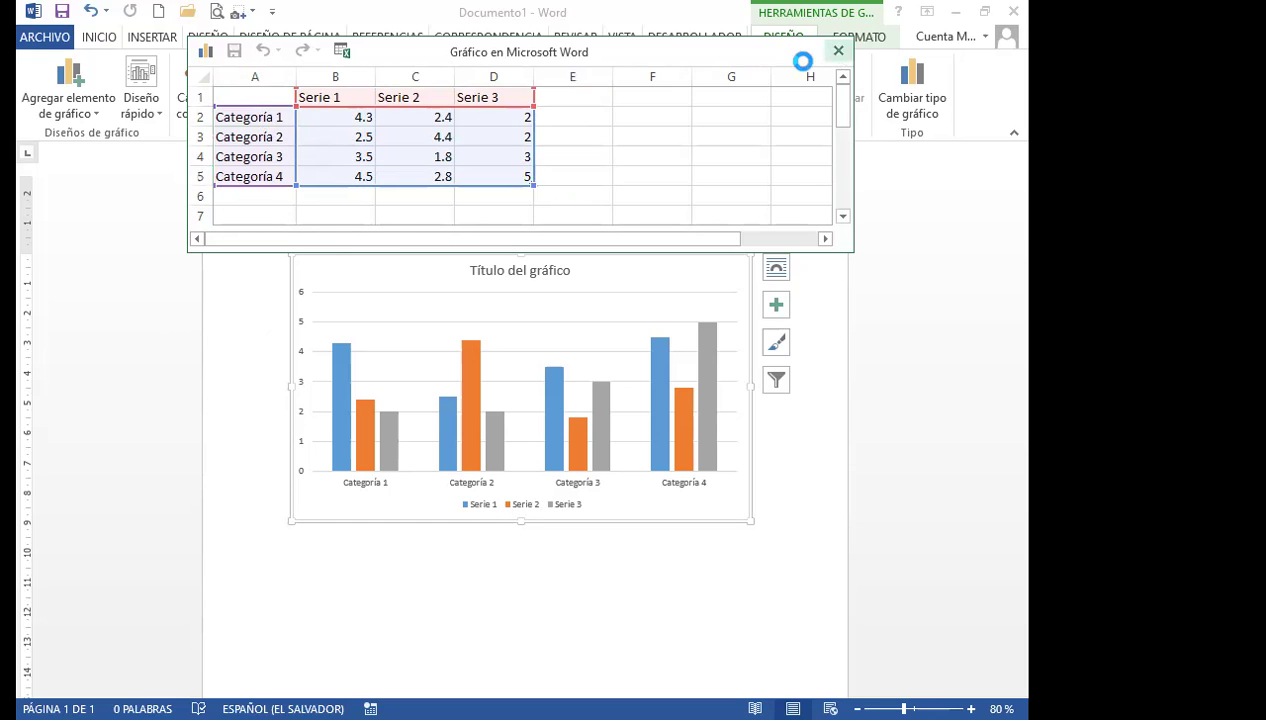
key("Delete")
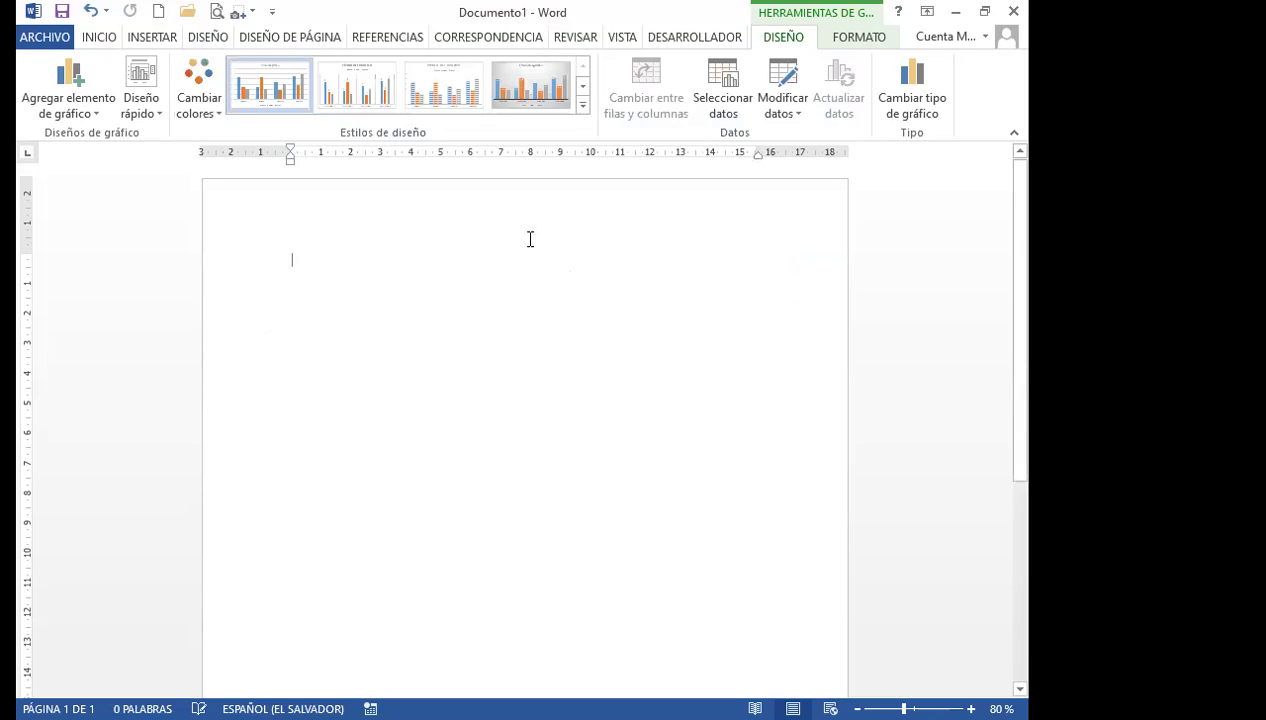
left_click(170, 40)
left_click(84, 106)
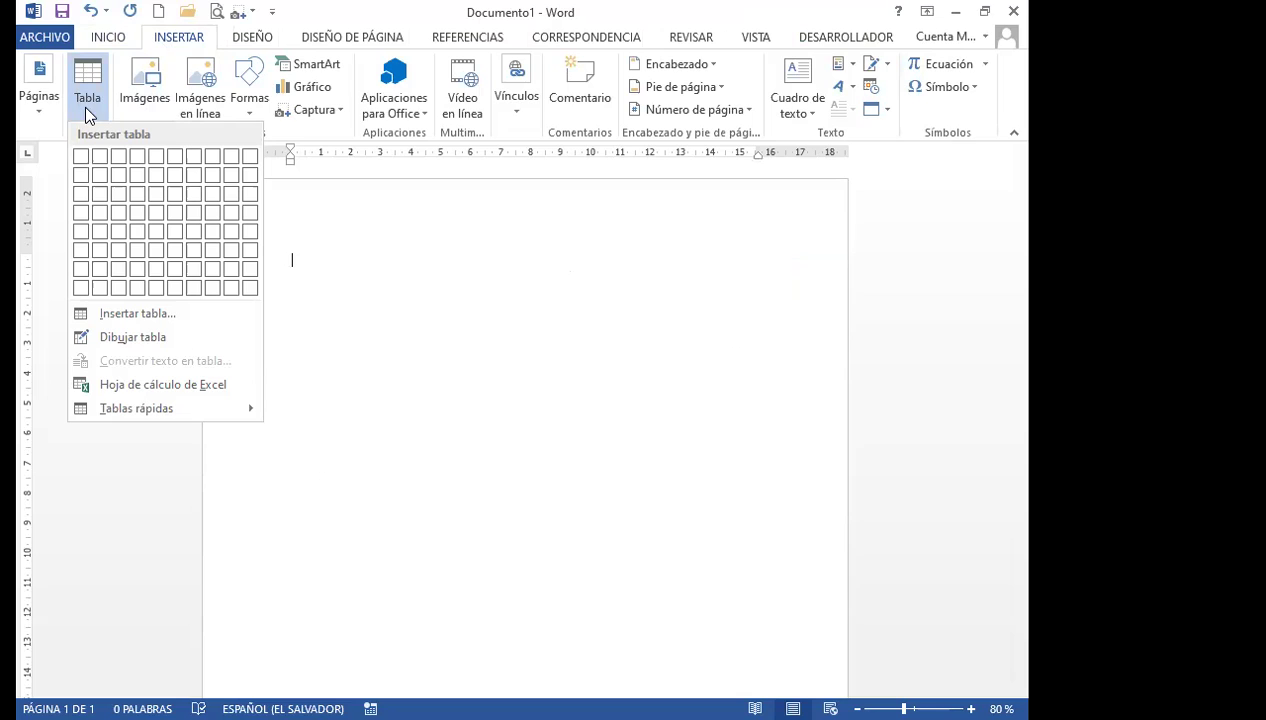
left_click(358, 250)
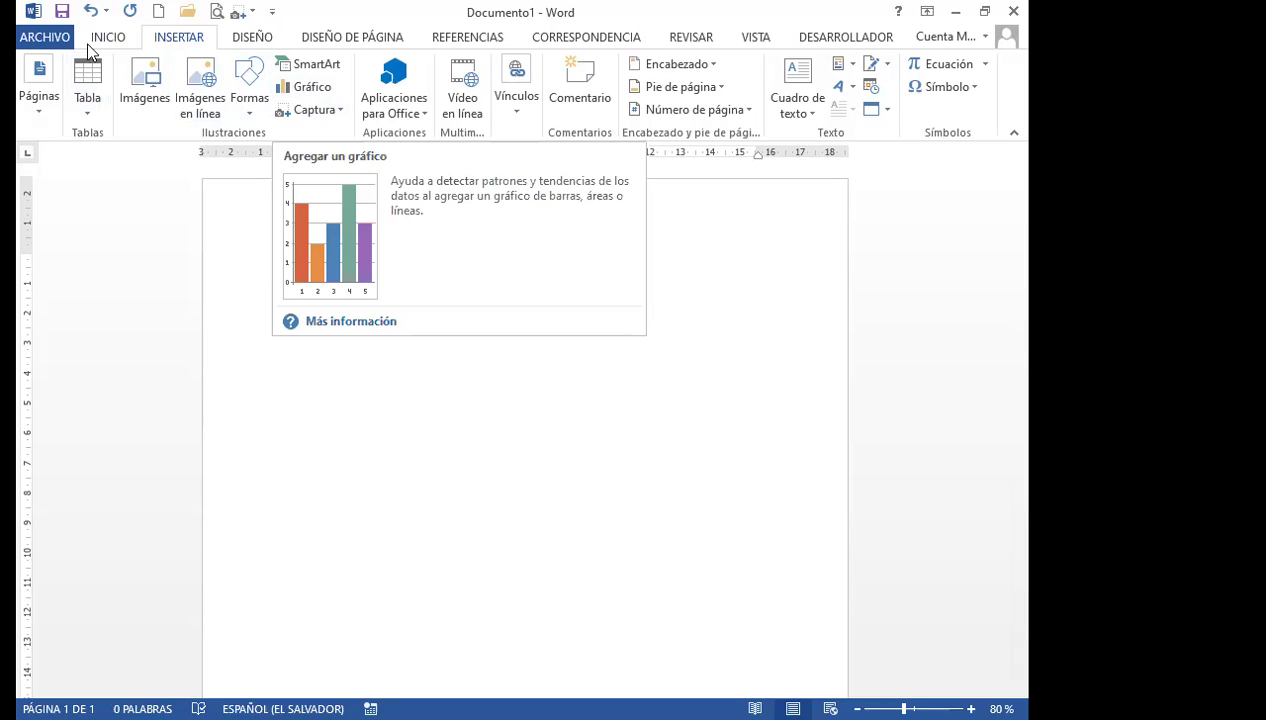
left_click(86, 117)
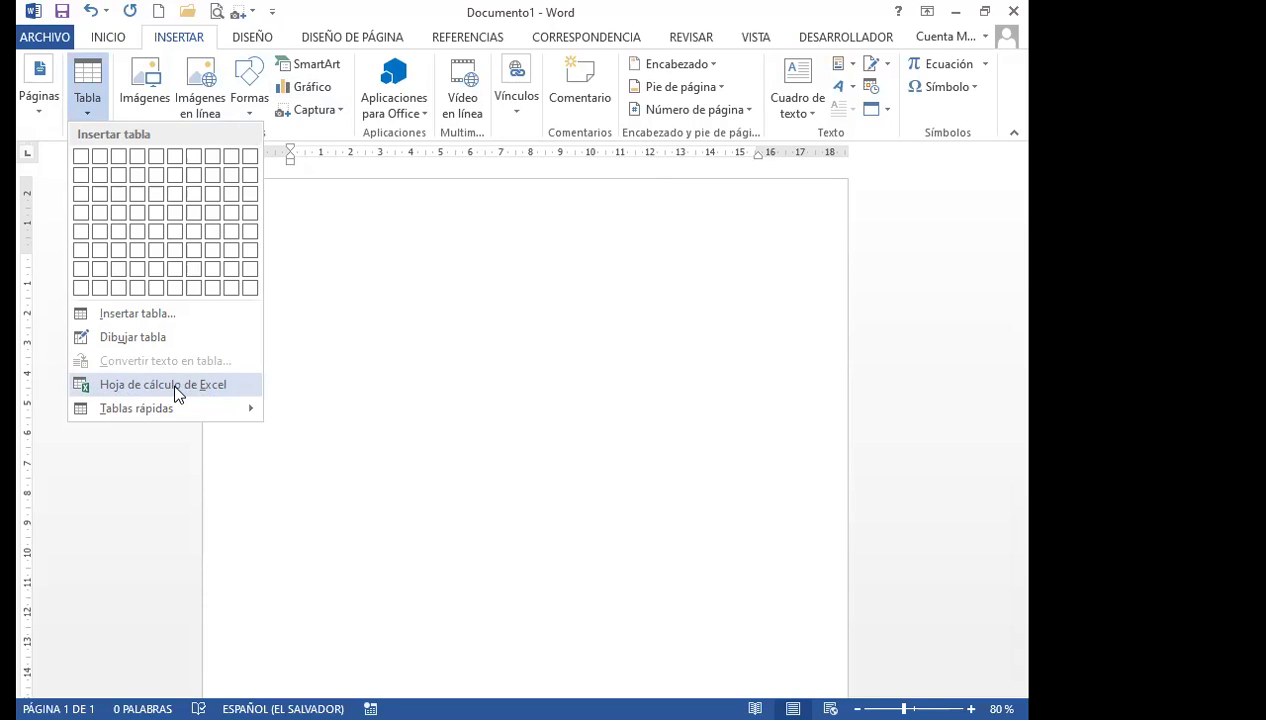
left_click(339, 370)
- Try inserting a clustered column chart again, enlarge its data sheet downward, close the sheet and undo the chart insertion
left_click(315, 92)
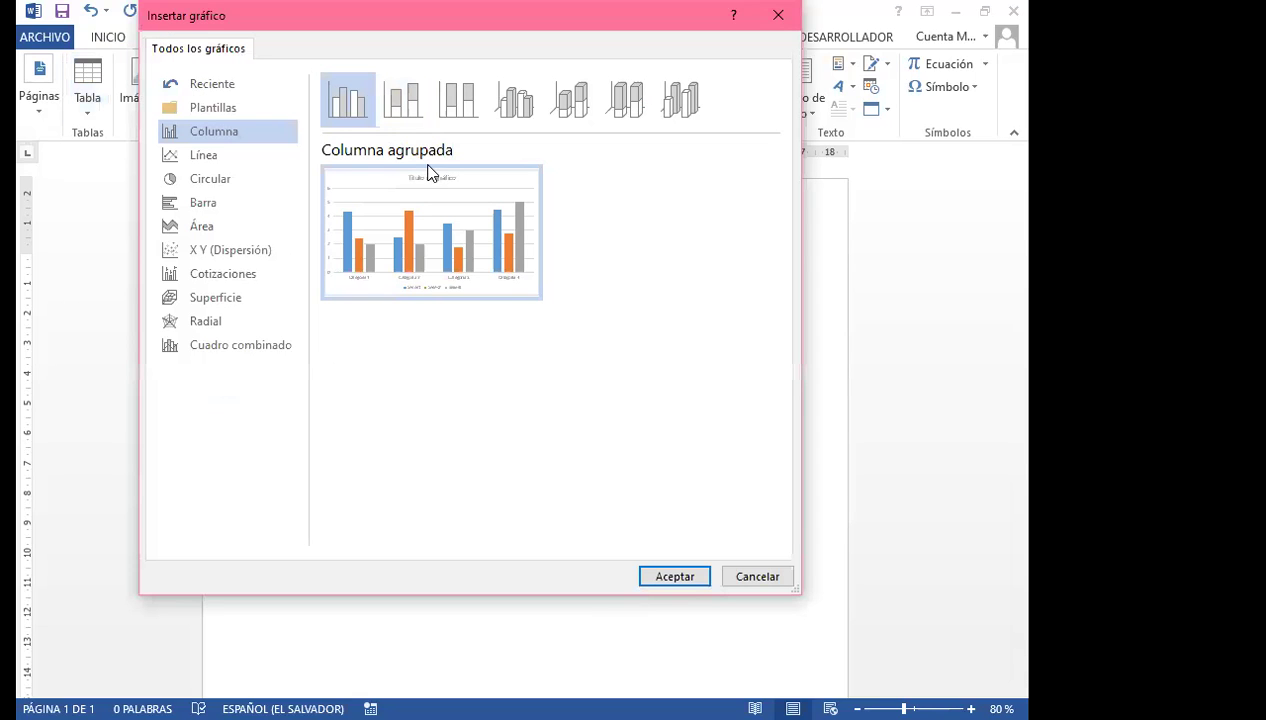
left_click(675, 576)
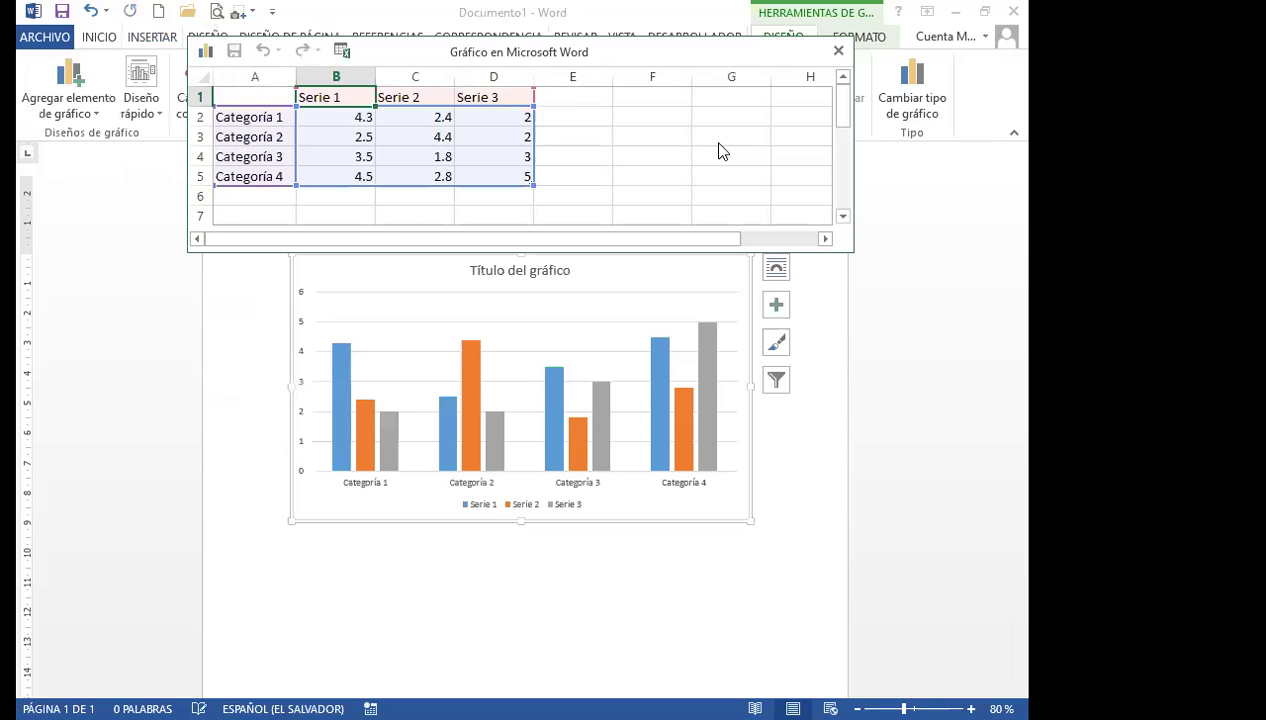
left_click_drag(560, 252, 553, 449)
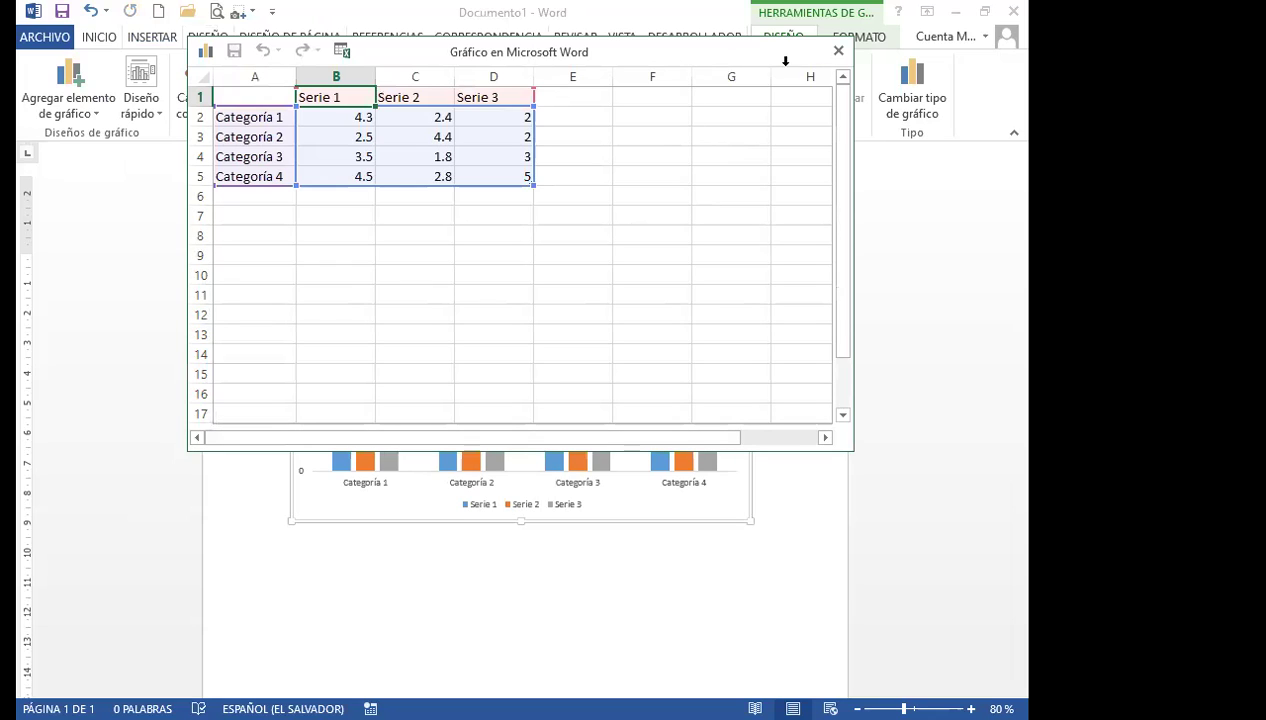
left_click(838, 50)
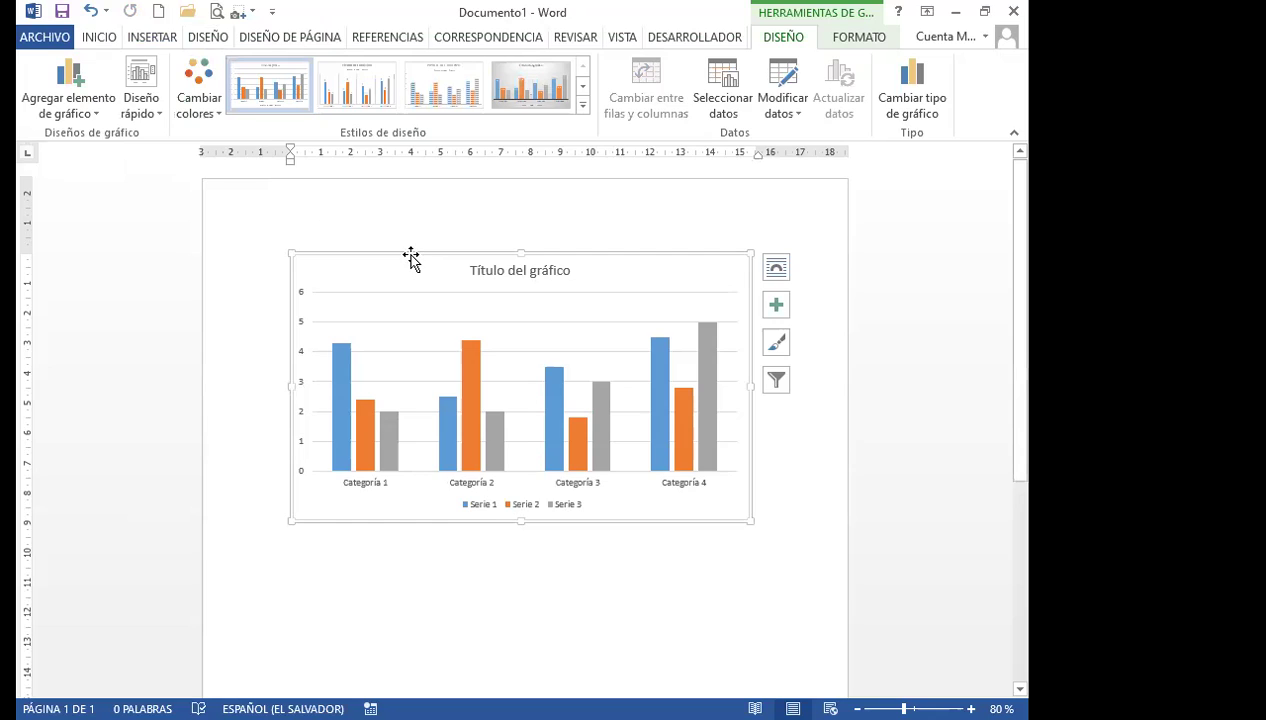
key("ctrl+z")
- Insert an embedded Excel spreadsheet into the Word document and leave its editing mode with the cells empty
left_click(178, 37)
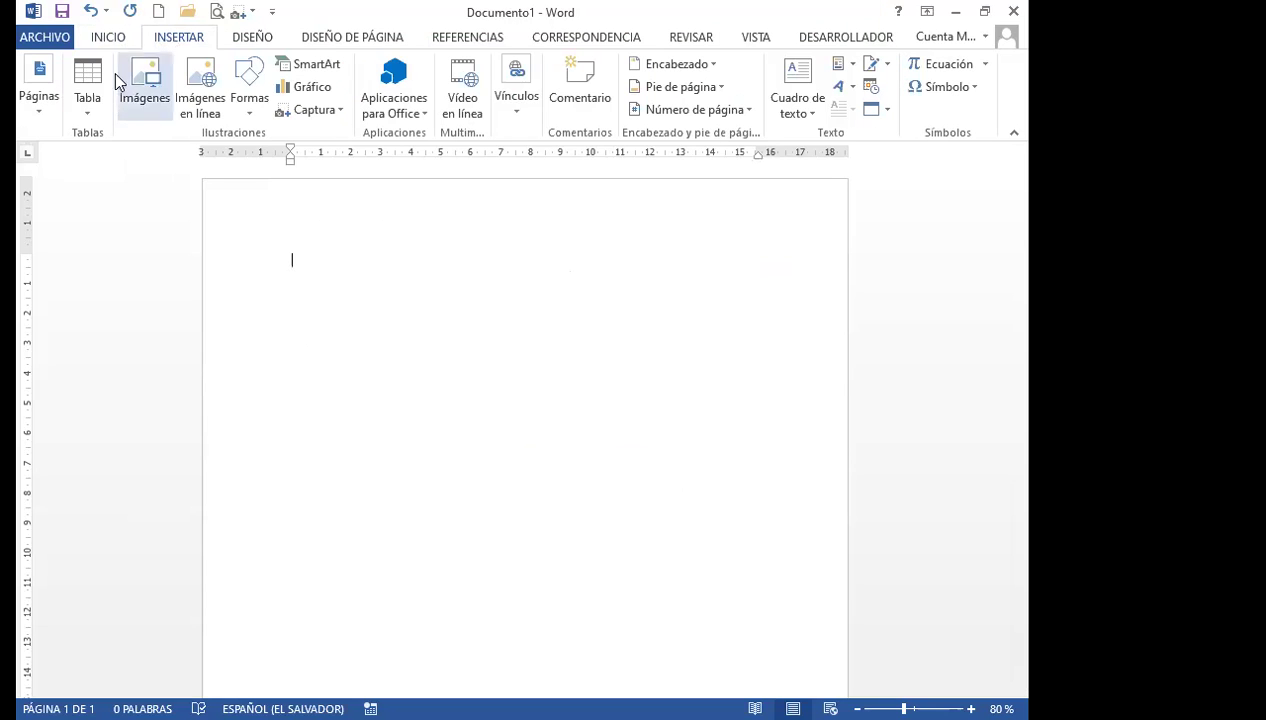
left_click(88, 110)
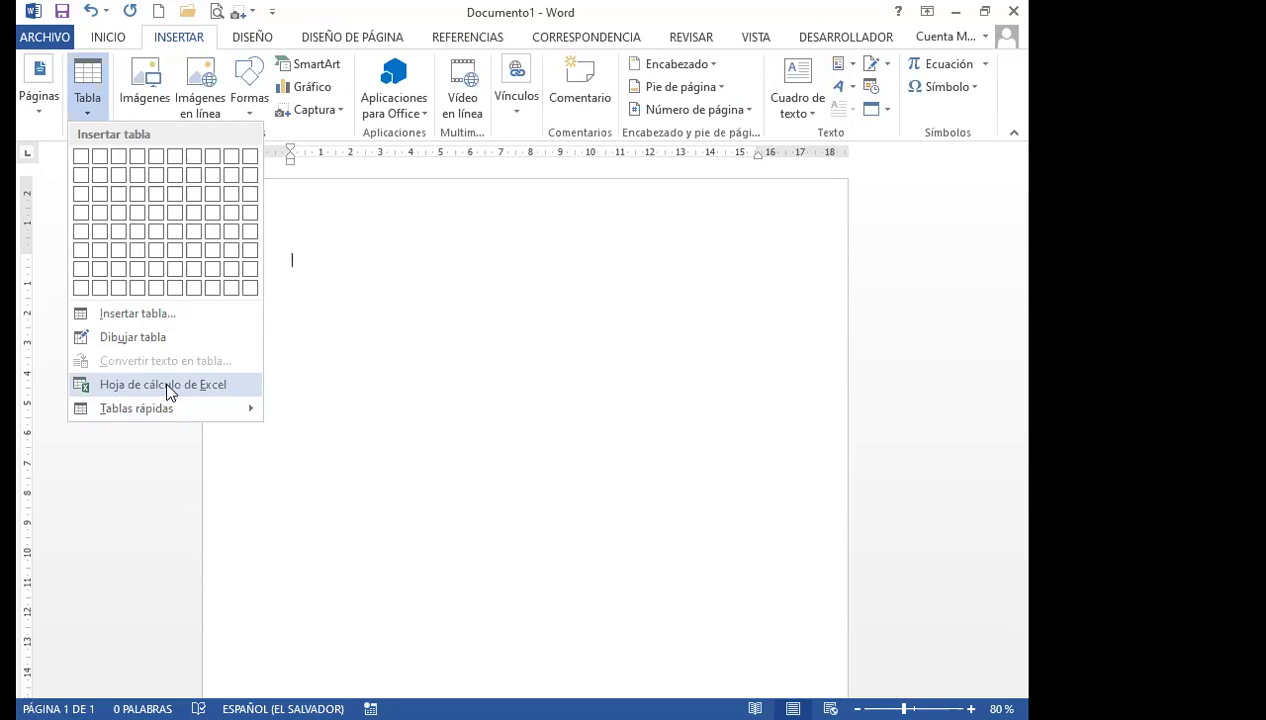
left_click(165, 385)
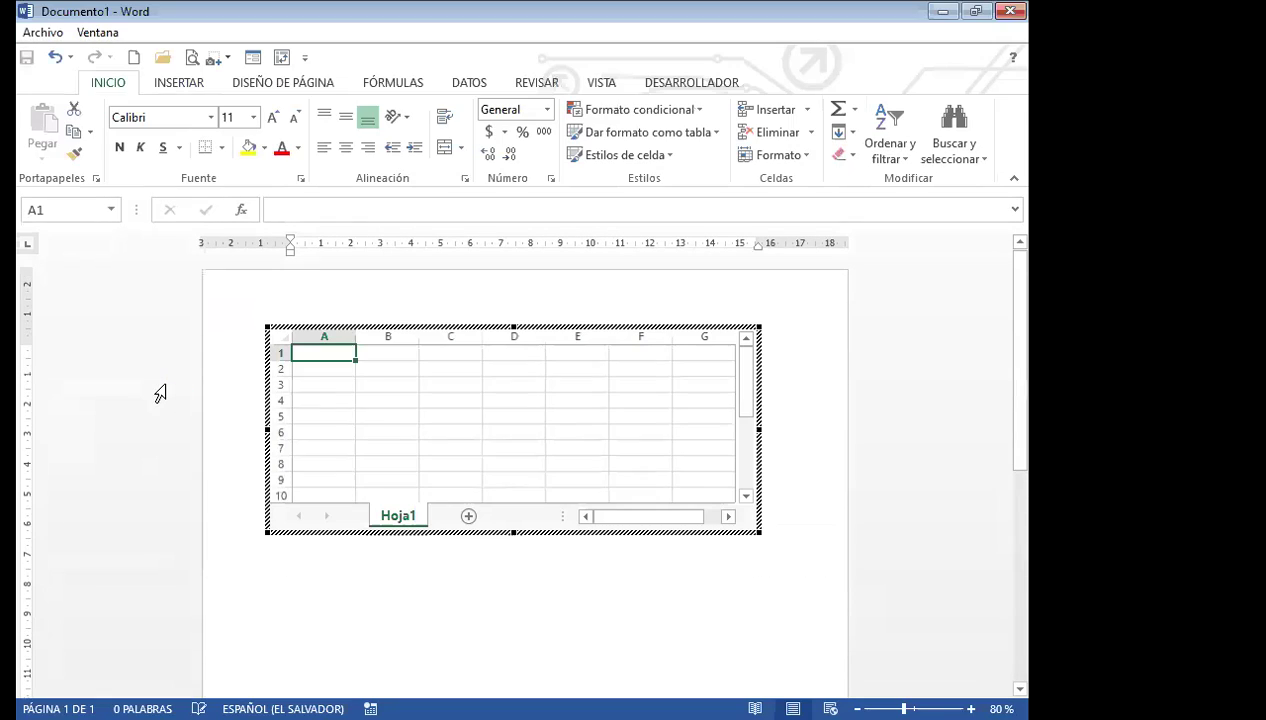
left_click(381, 415)
left_click_drag(364, 382, 355, 381)
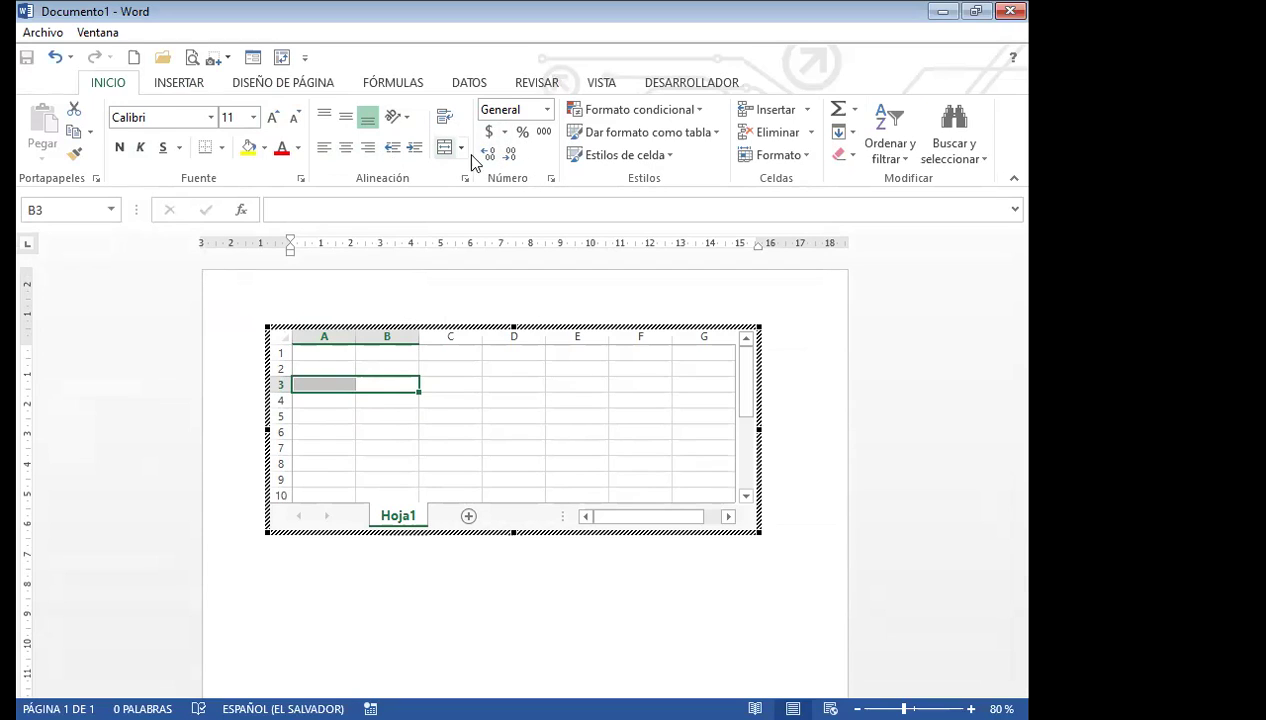
left_click(817, 468)
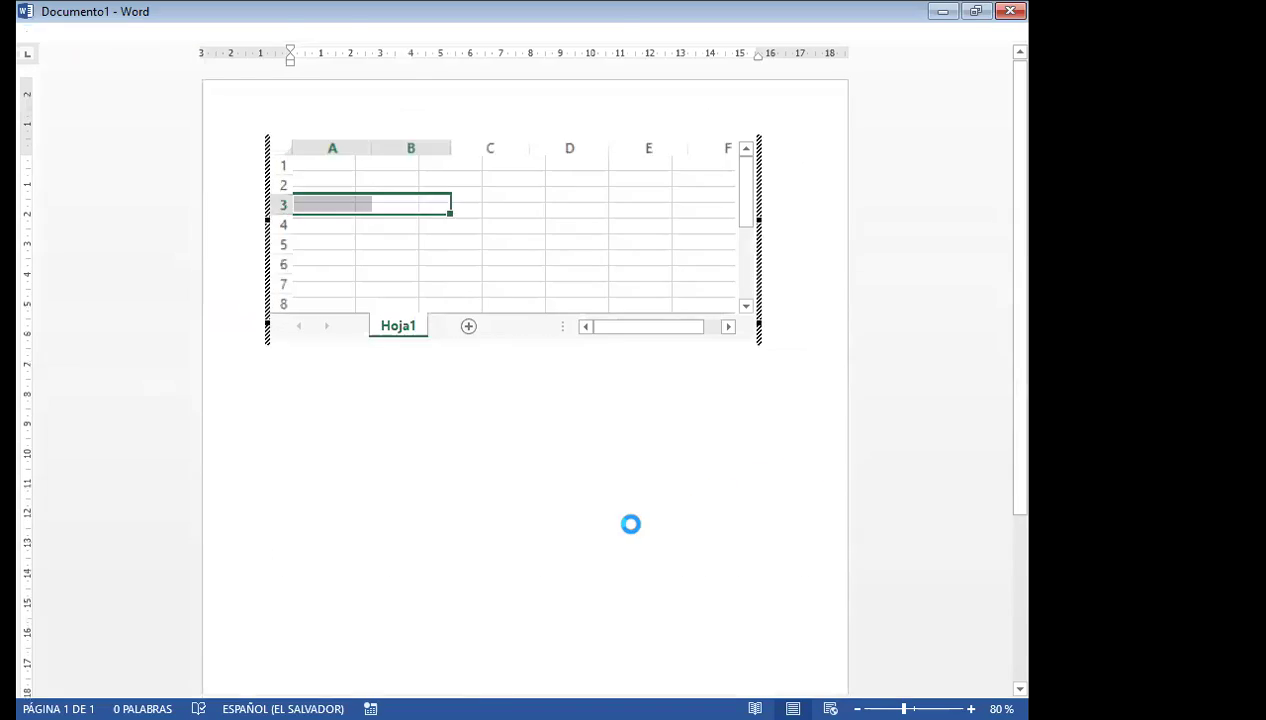
left_click(425, 338)
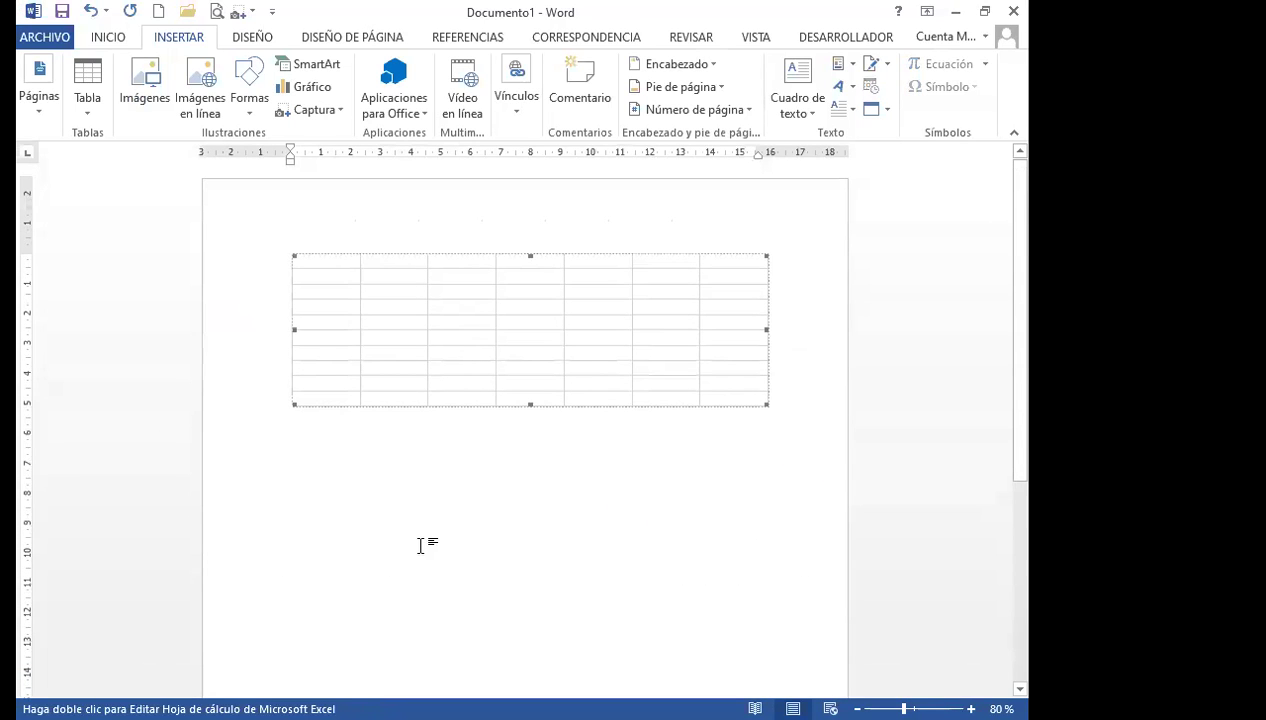
- Add blank lines below the embedded spreadsheet and paste the GRAFICO DE COLUMNA chart there as a picture
left_click(427, 489)
key("Return")
key("Return")
scroll(484, 463, "down", 2)
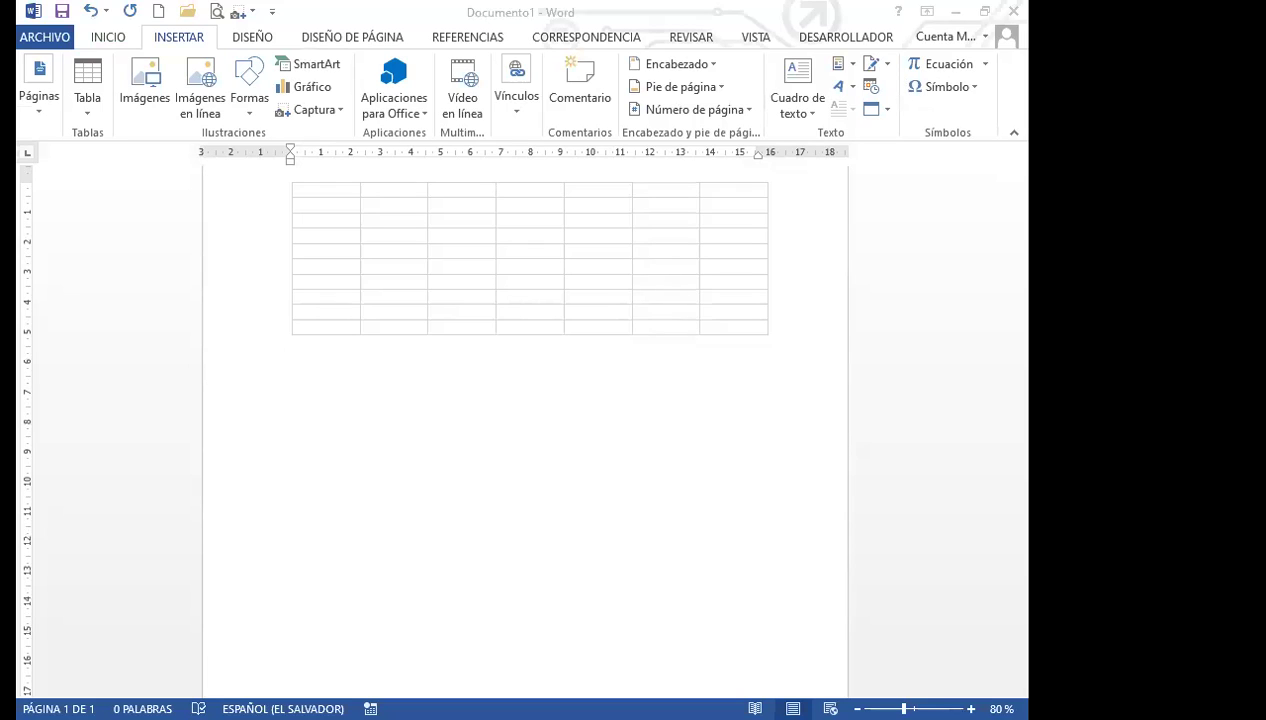
key("alt")
key("Escape")
left_click(108, 37)
left_click(44, 80)
scroll(579, 418, "down", 3)
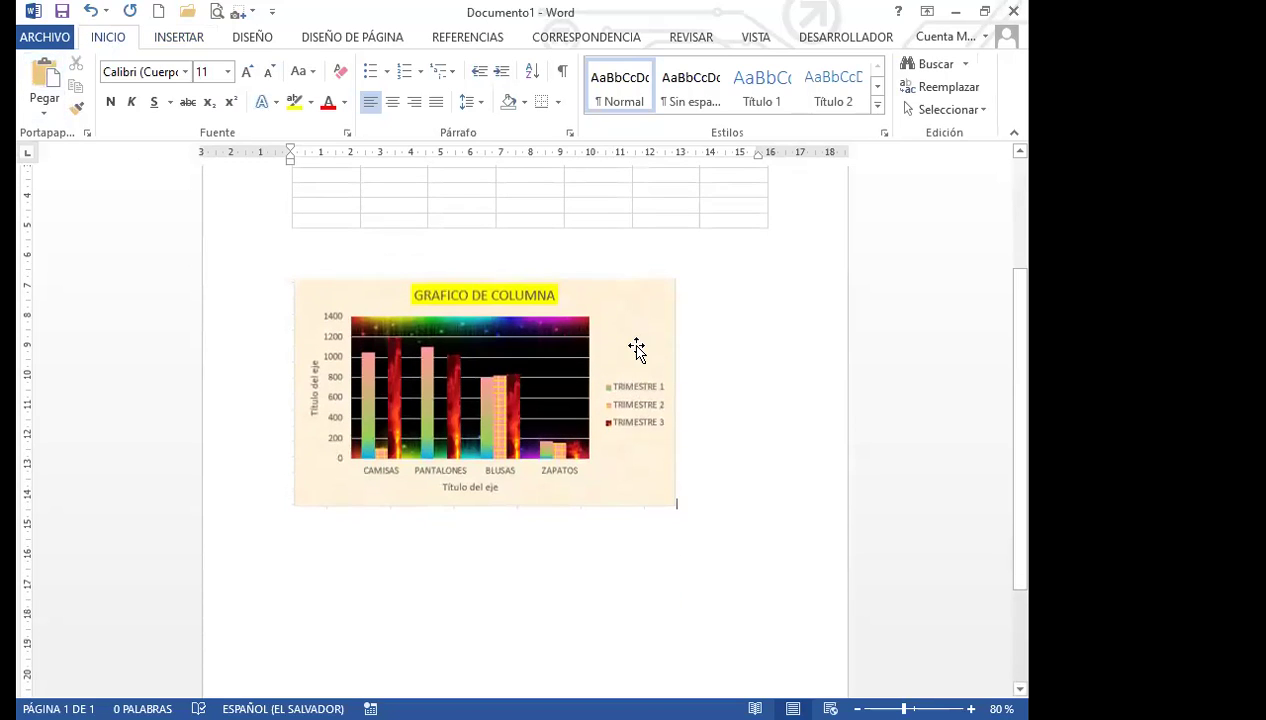
- Open the save-as-image dialog for the pasted GRAFICO DE COLUMNA picture and close it without saving
left_click(636, 350)
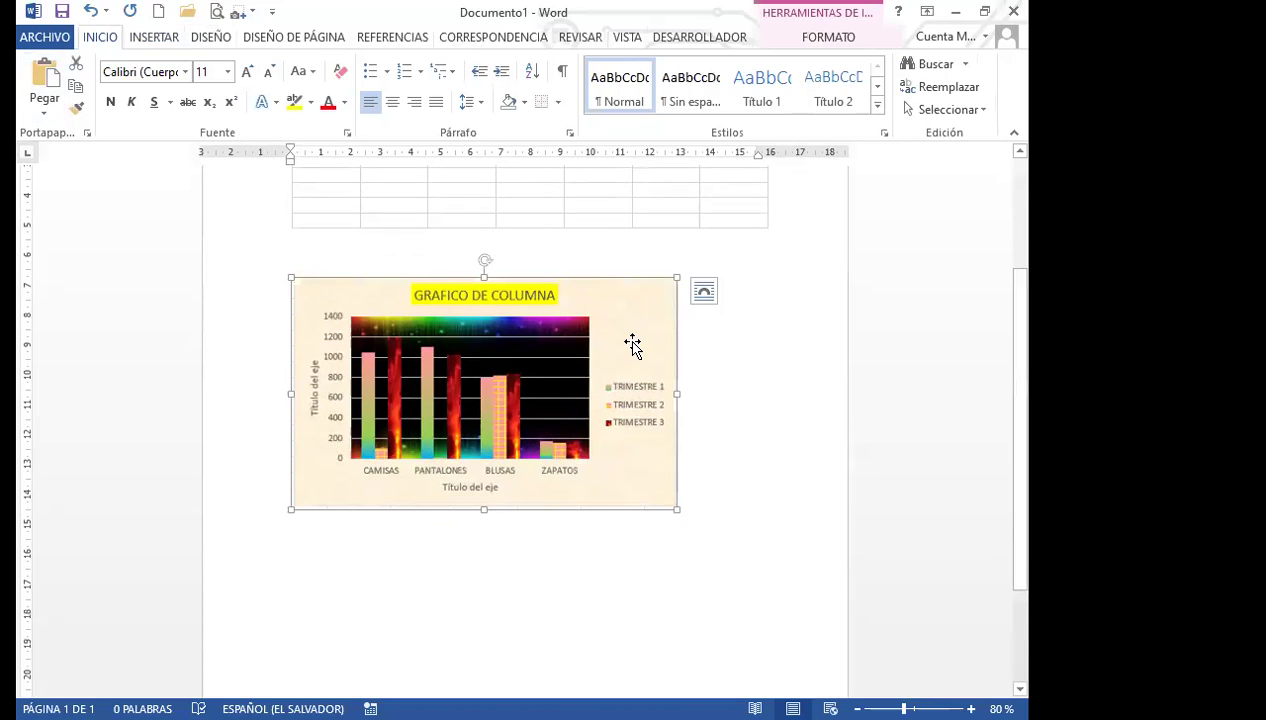
right_click(615, 329)
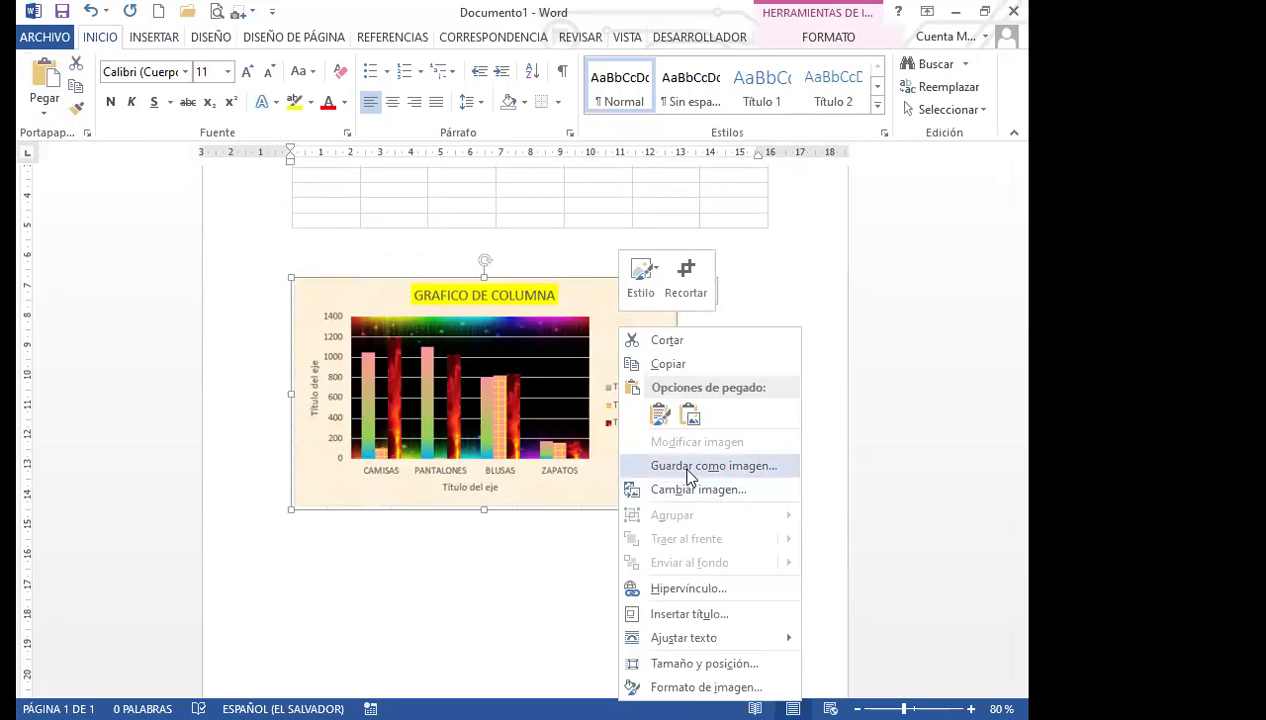
left_click(687, 468)
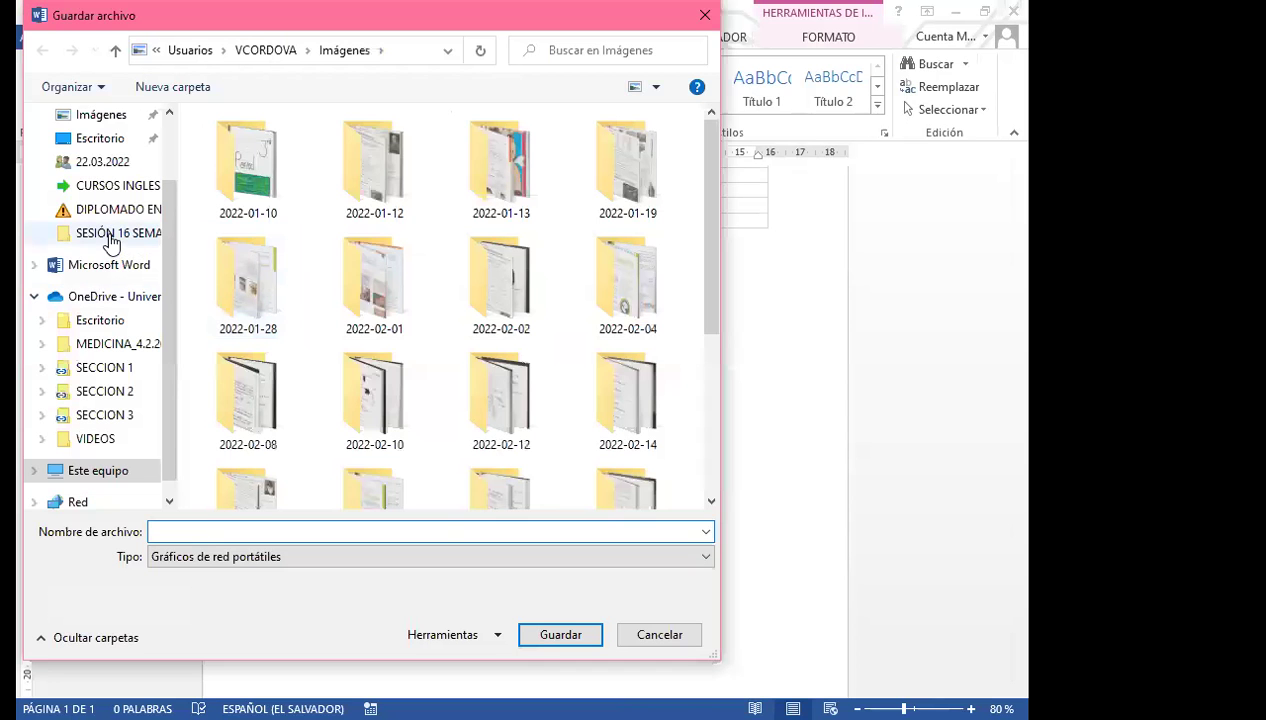
left_click(705, 15)
left_click(717, 421)
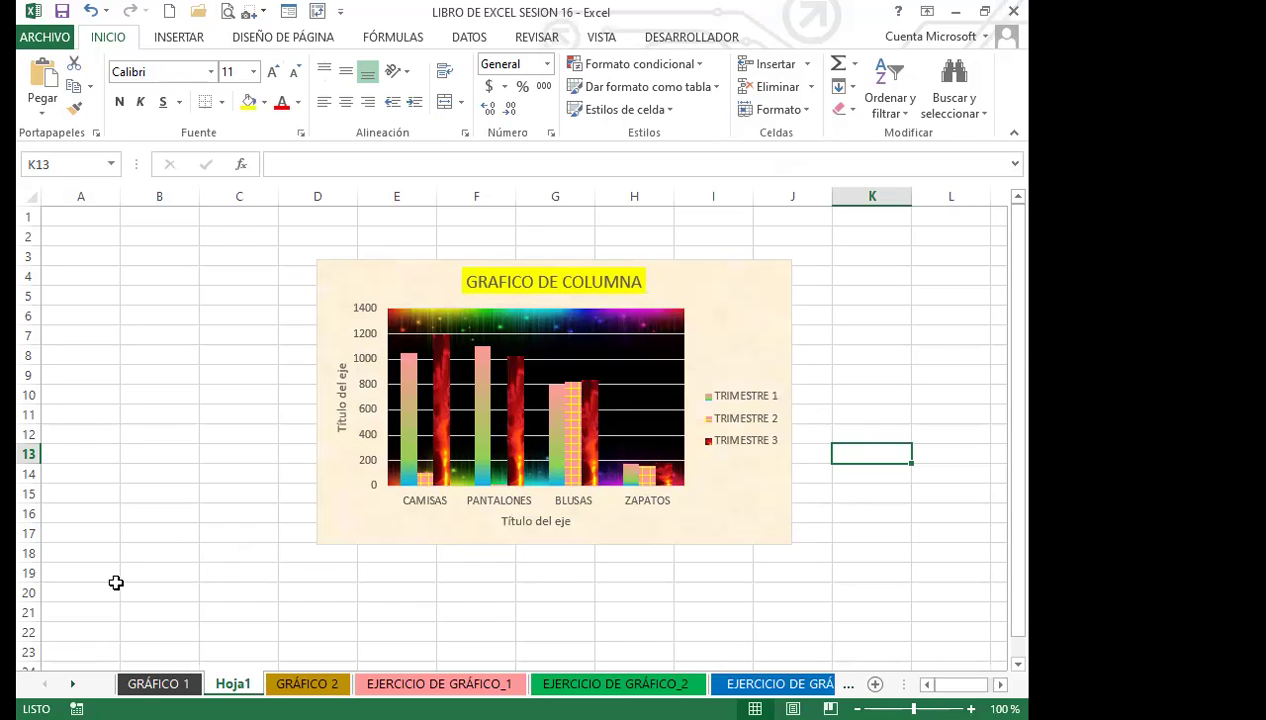
- Switch to the Excel workbook and look through its sheets from GRÁFICO 2 to GRÁFICO LÍNEA
left_click(218, 530)
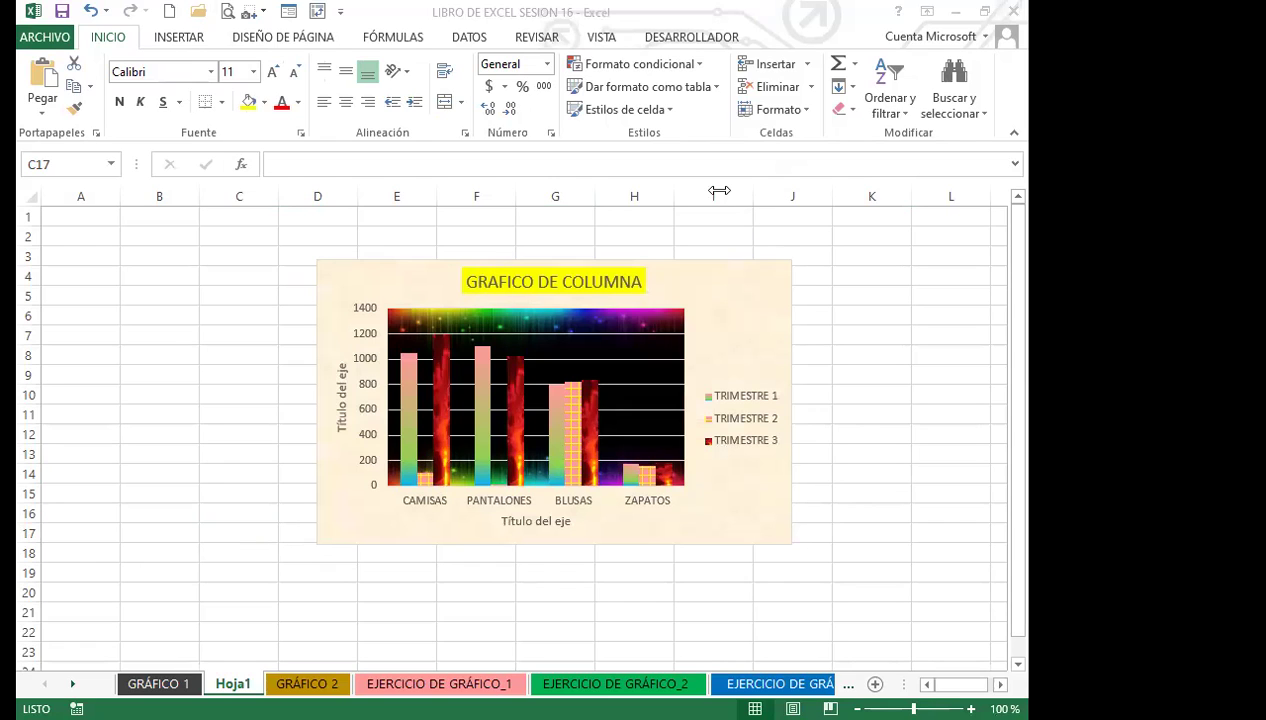
left_click(875, 357)
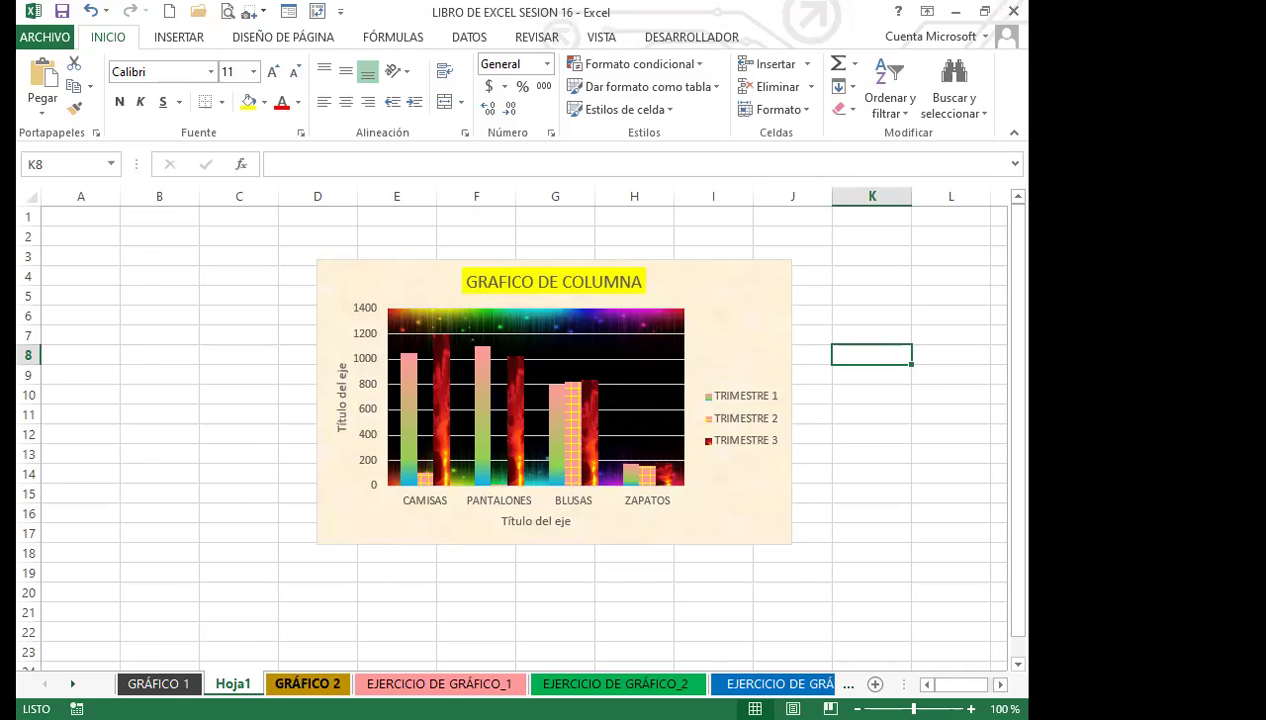
left_click(307, 683)
key("ctrl+Page_Down")
key("ctrl+Page_Down")
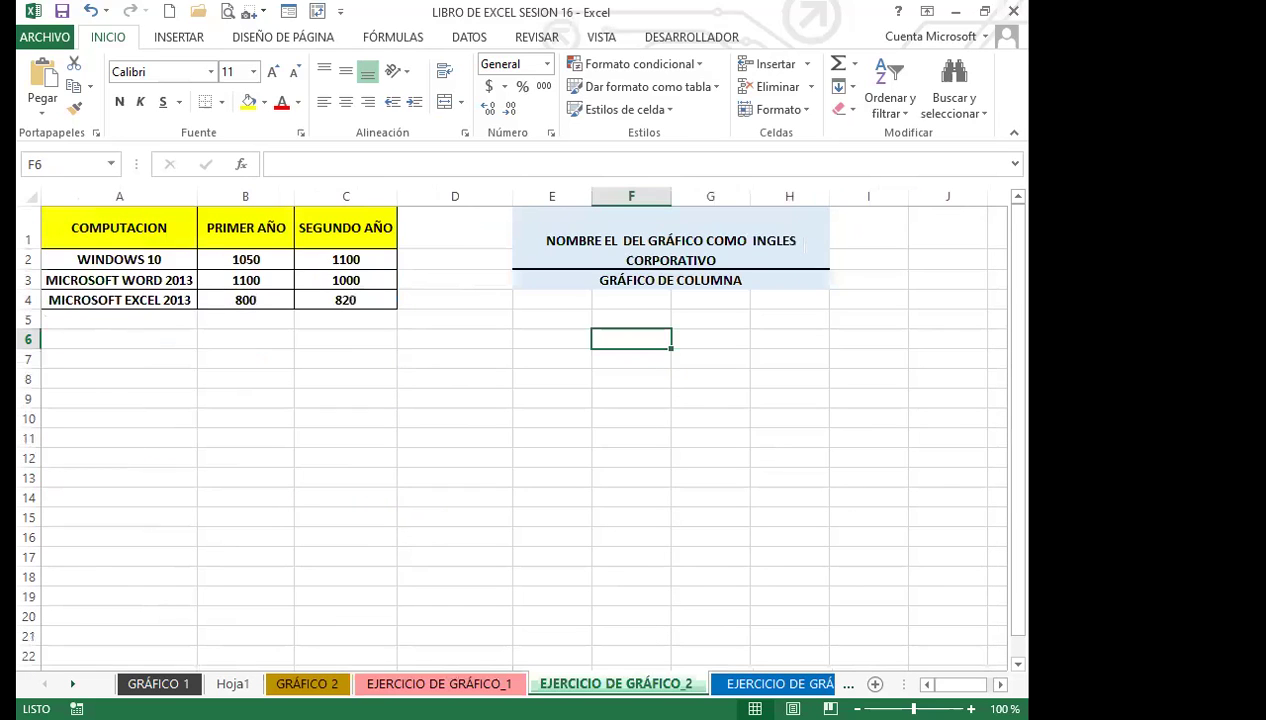
key("ctrl+Page_Down")
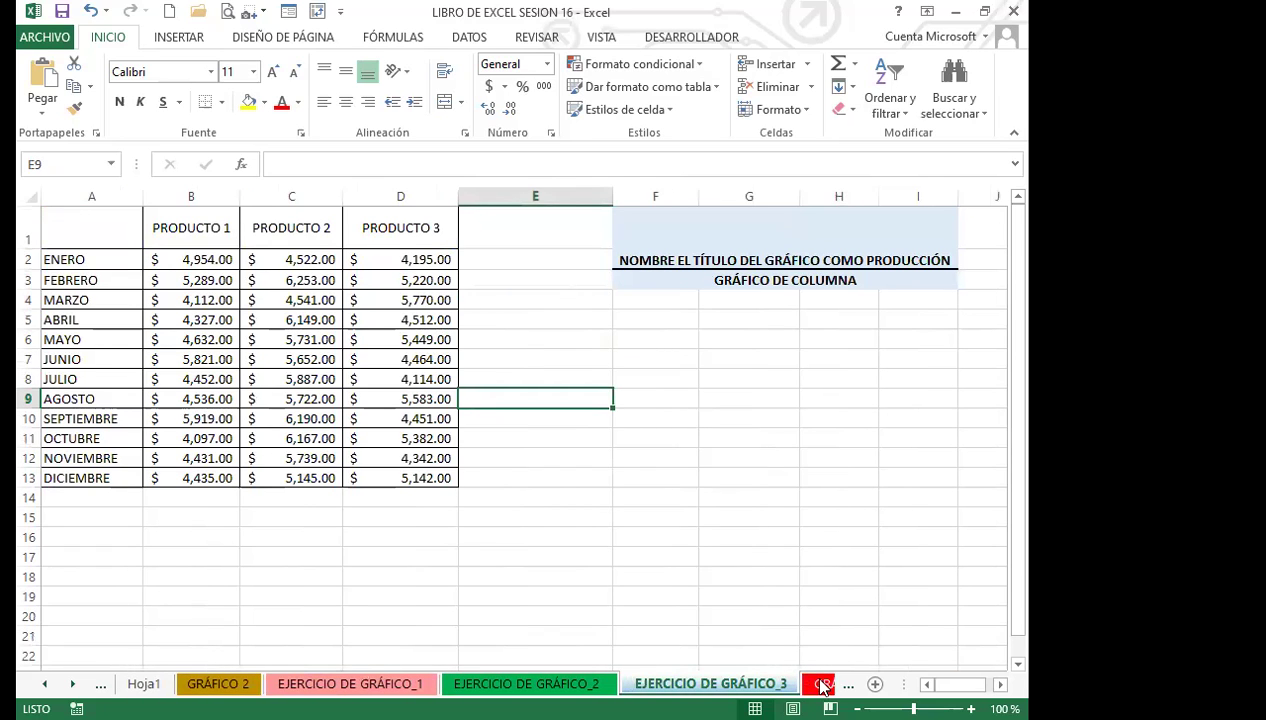
key("ctrl+Page_Down")
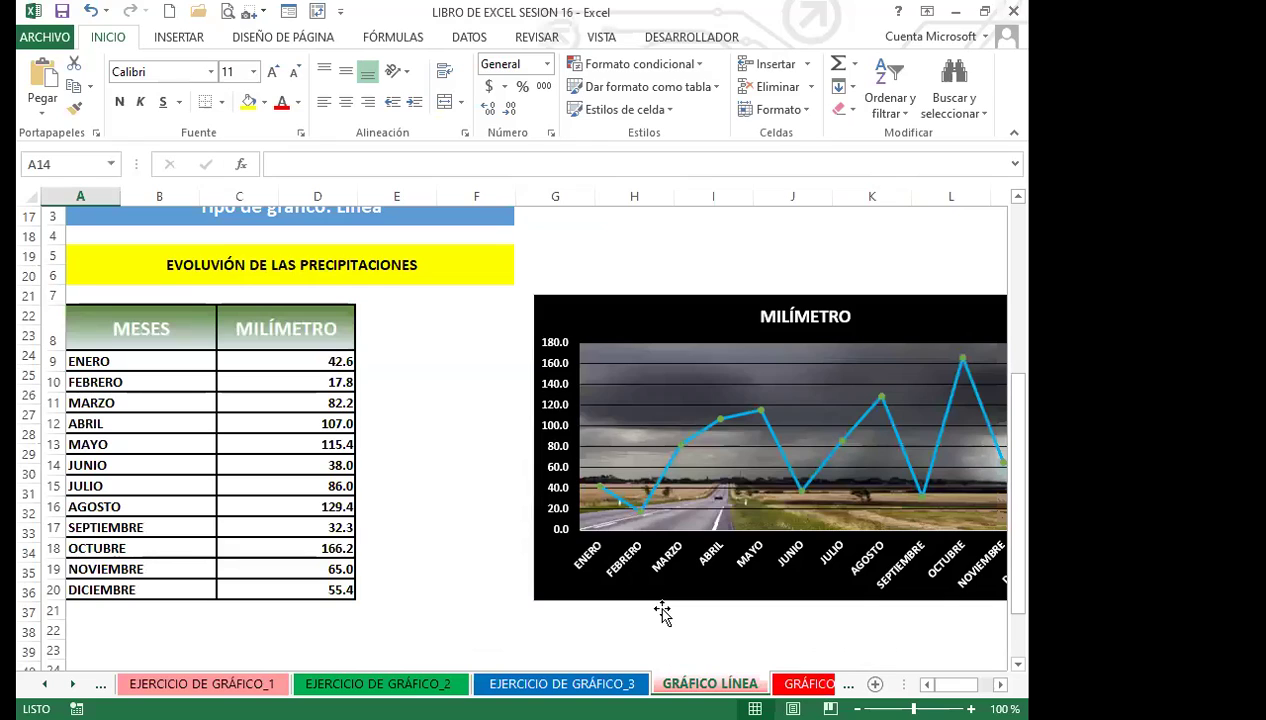
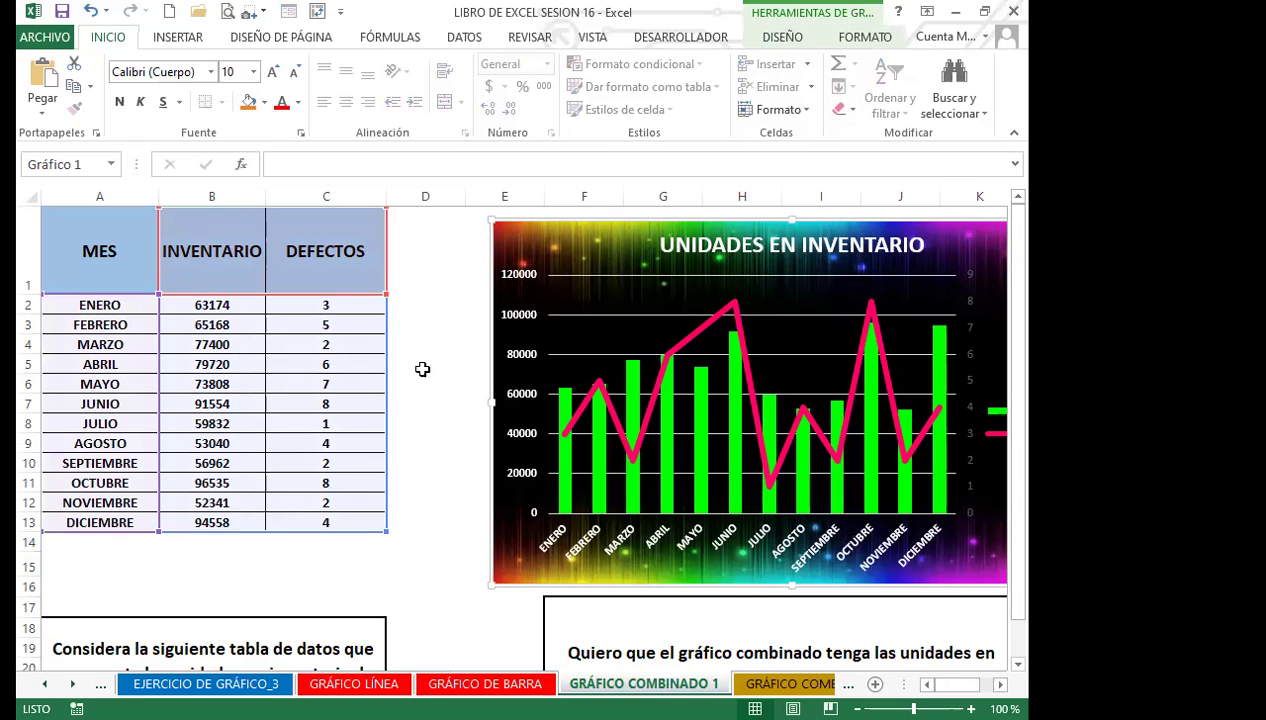
- Select a cell inside the inventory and defects table on GRÁFICO COMBINADO 1 and open the recommended charts for it
left_click(430, 385)
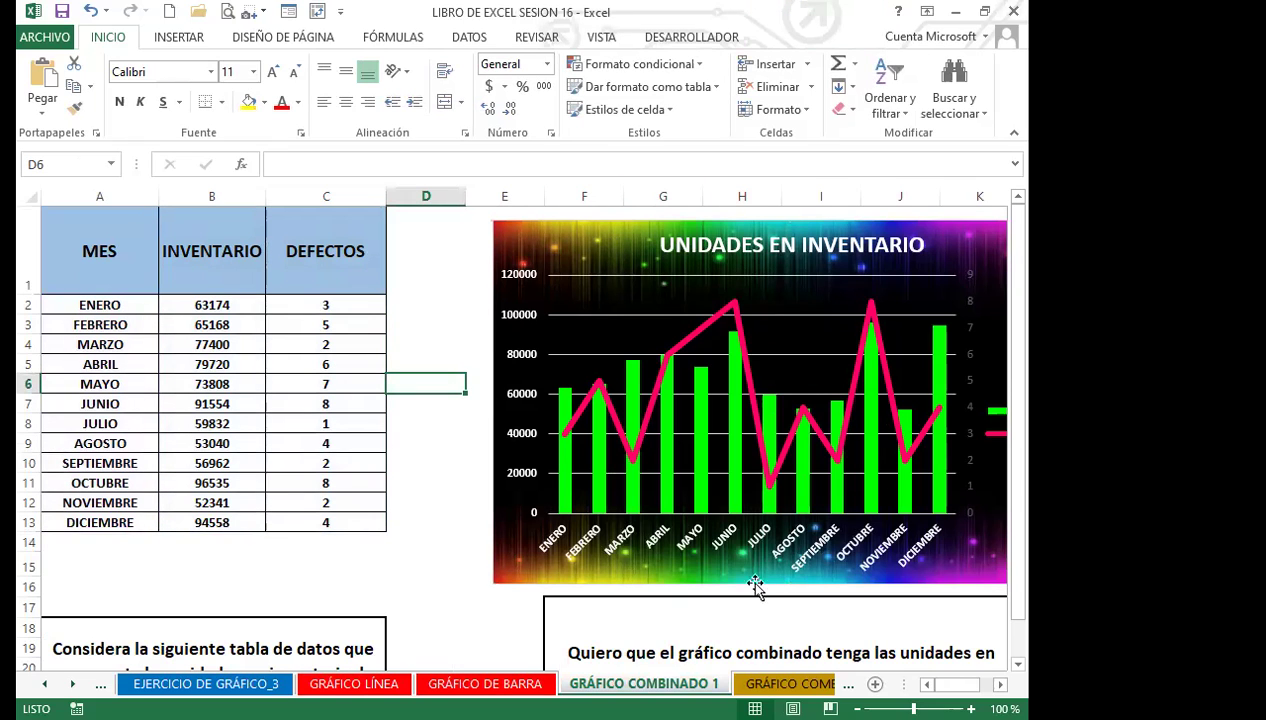
left_click_drag(157, 260, 248, 315)
left_click(246, 362)
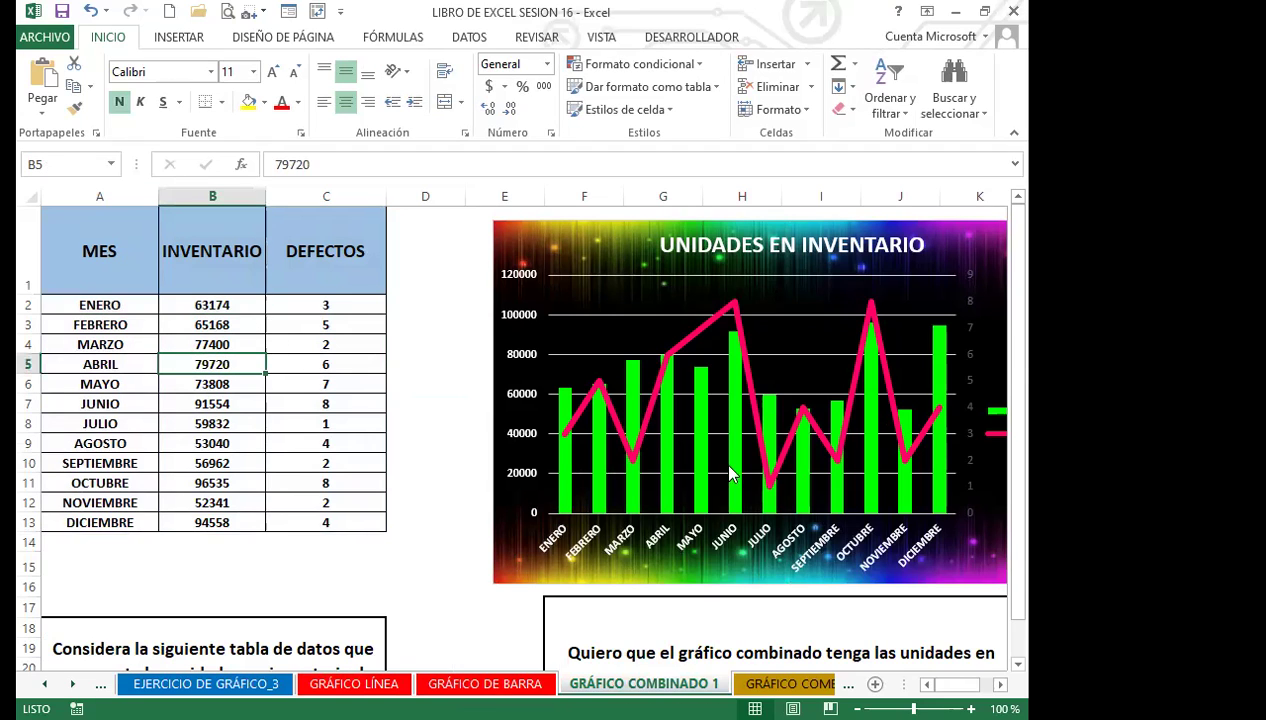
left_click(180, 37)
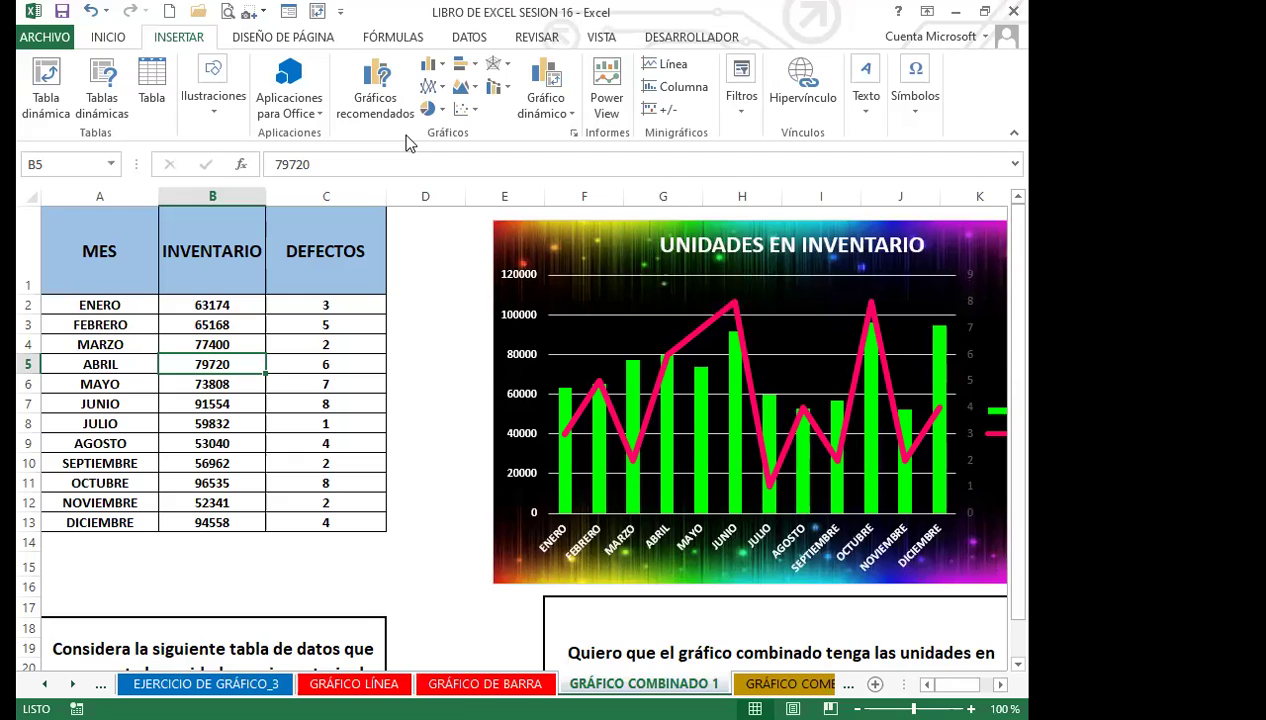
left_click(372, 85)
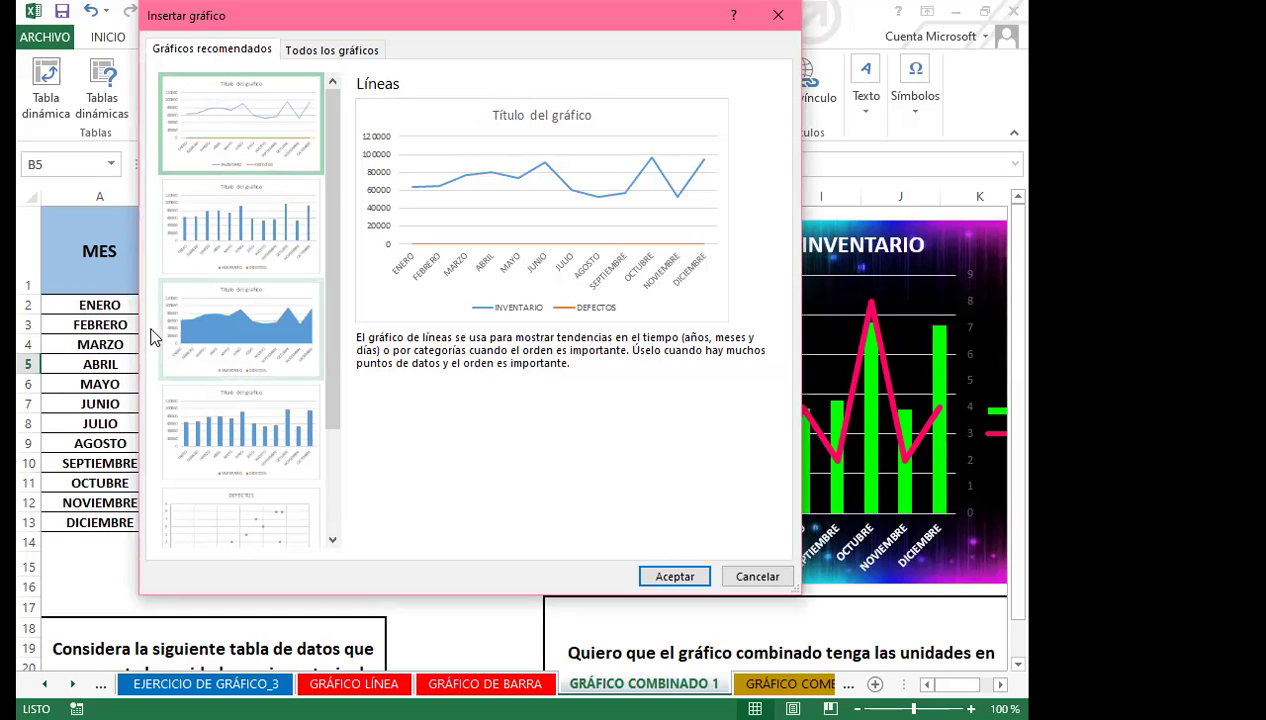
- Preview the recommended clustered column, line, stacked area, stacked column and scatter charts for the table
left_click_drag(336, 294, 333, 332)
left_click(260, 231)
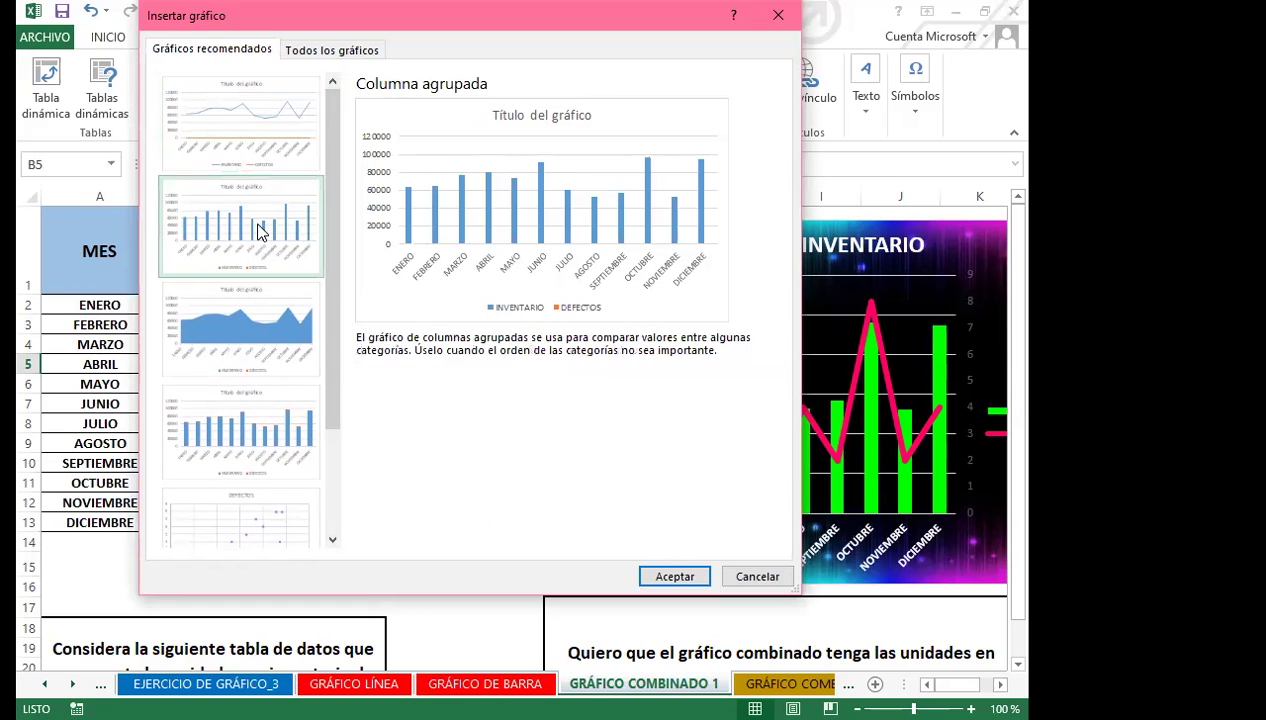
left_click(247, 136)
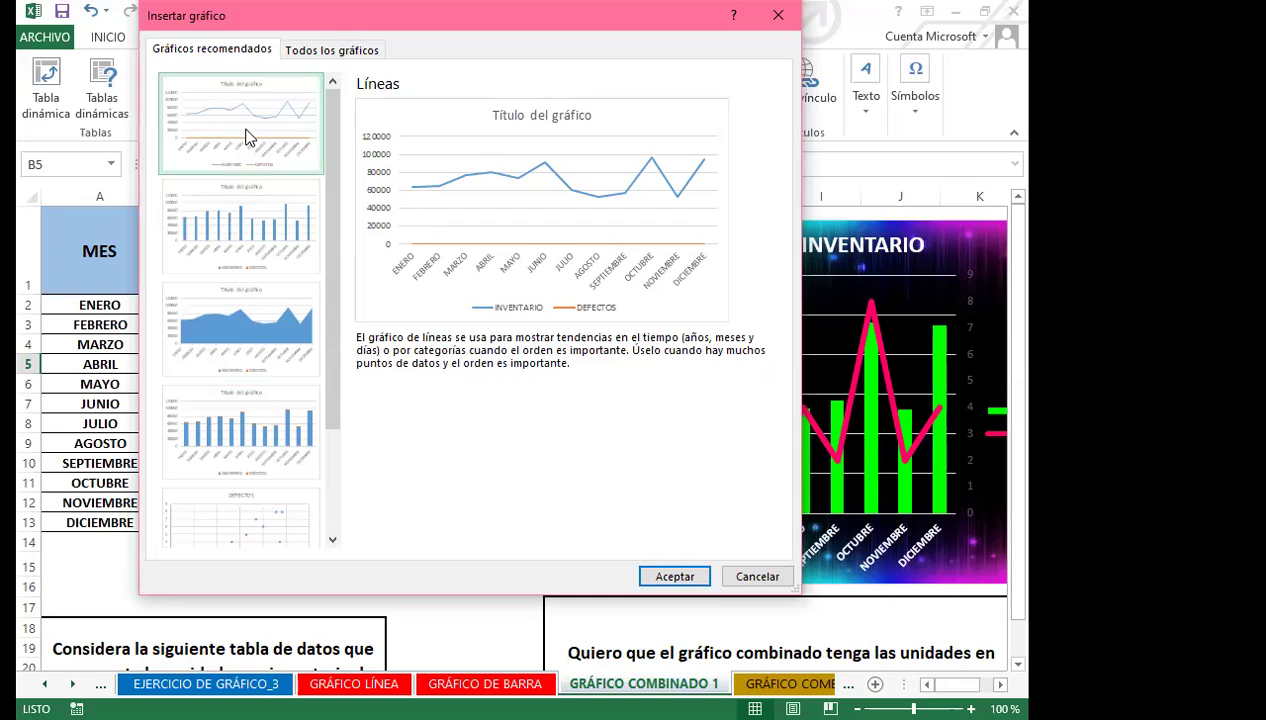
left_click(252, 303)
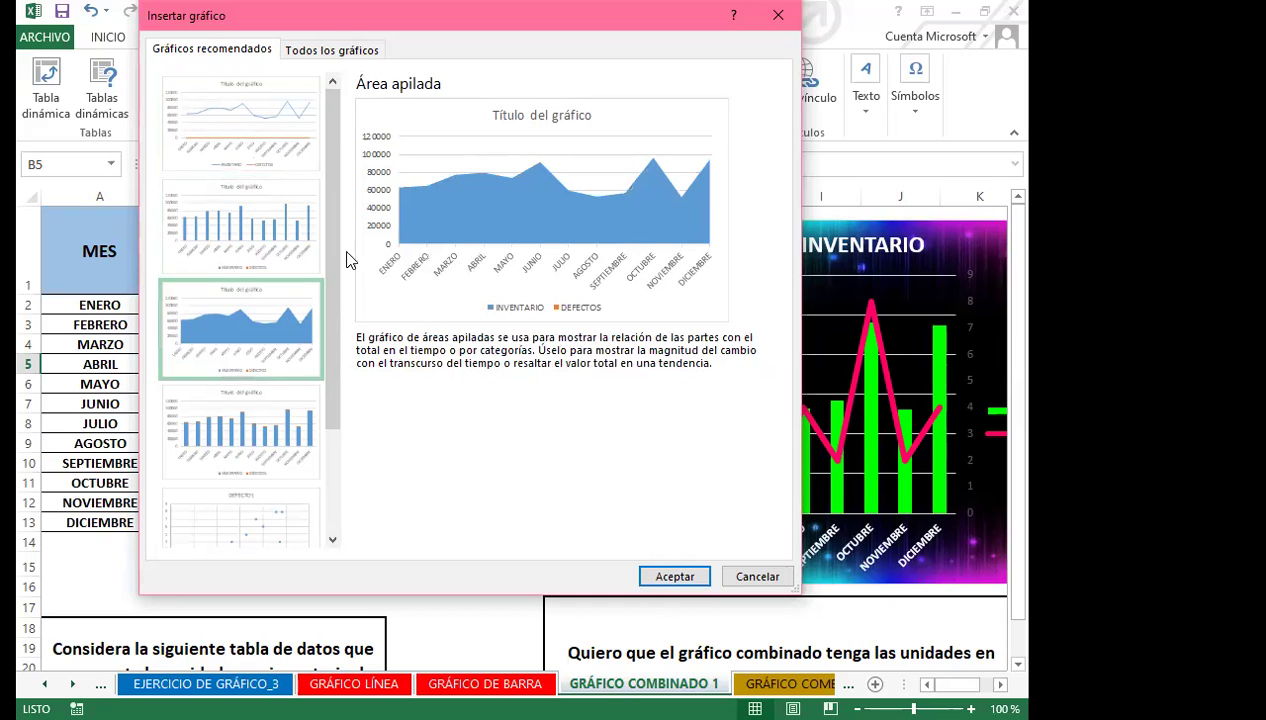
left_click(240, 450)
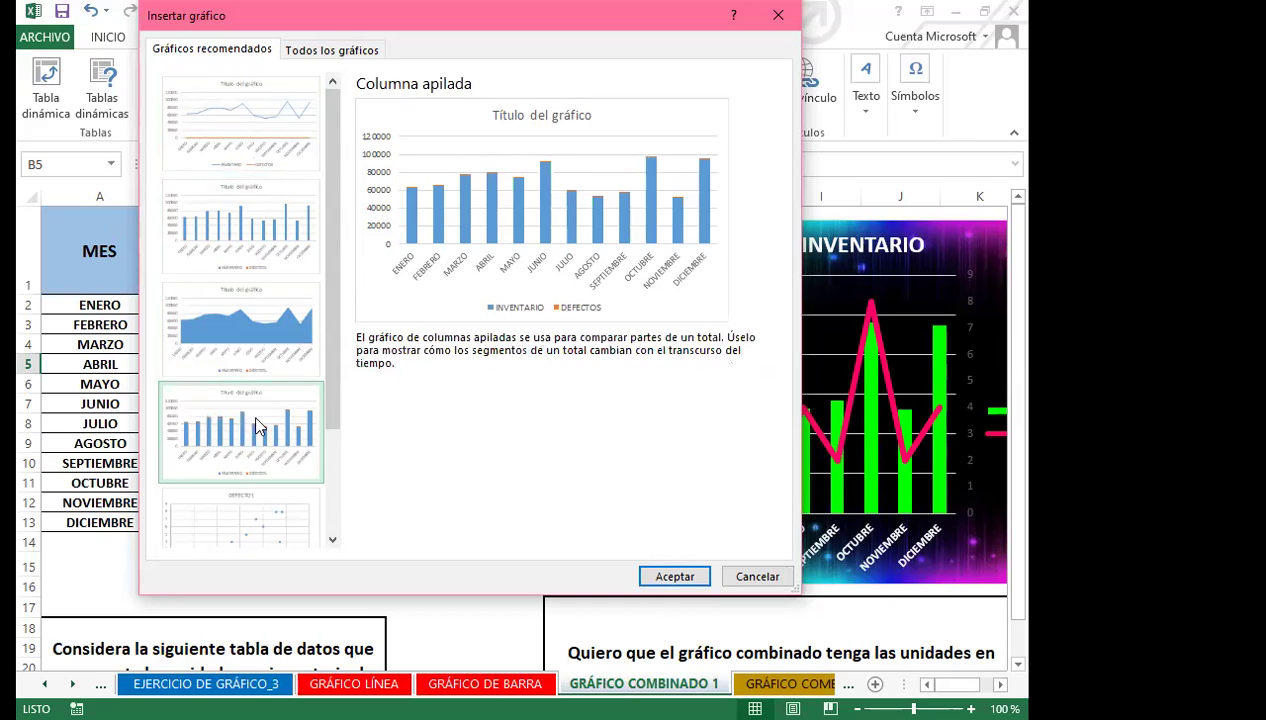
left_click_drag(344, 360, 336, 475)
left_click(225, 420)
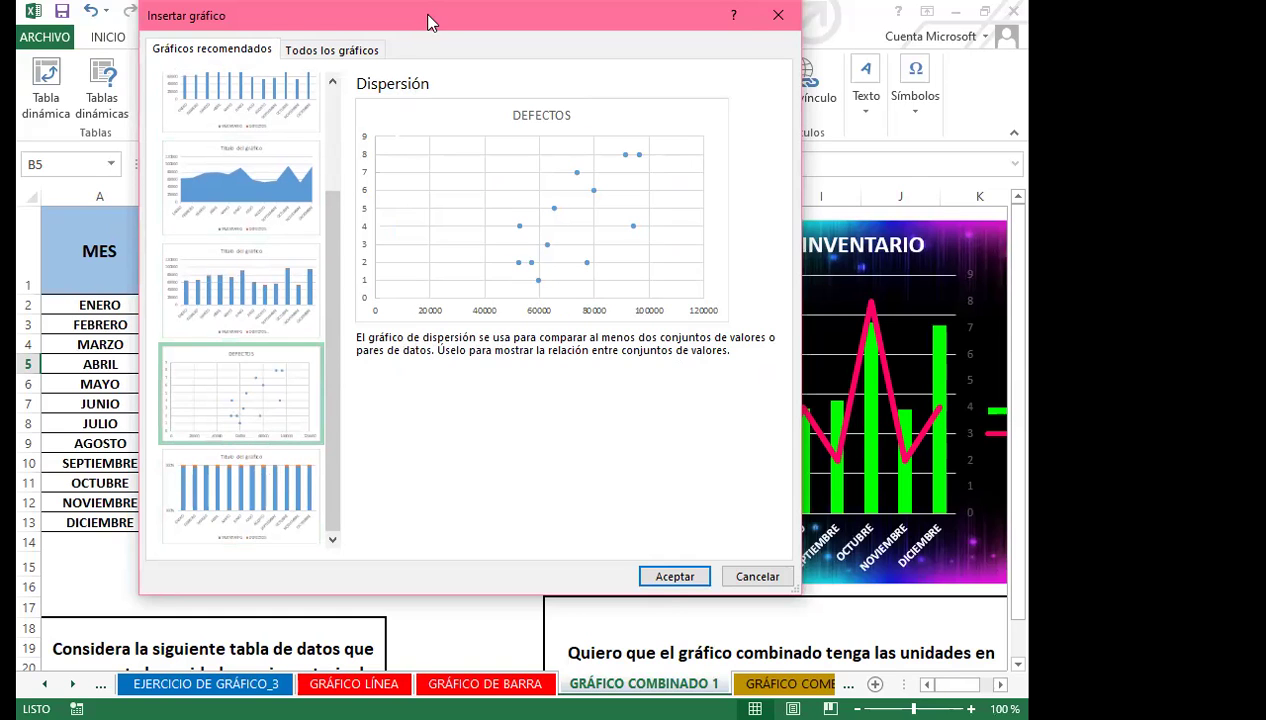
- Insert a combo chart of type Columna agrupada - Línea en eje secundario, with DEFECTOS as the line on the secondary axis
left_click_drag(430, 22, 379, 54)
left_click(258, 88)
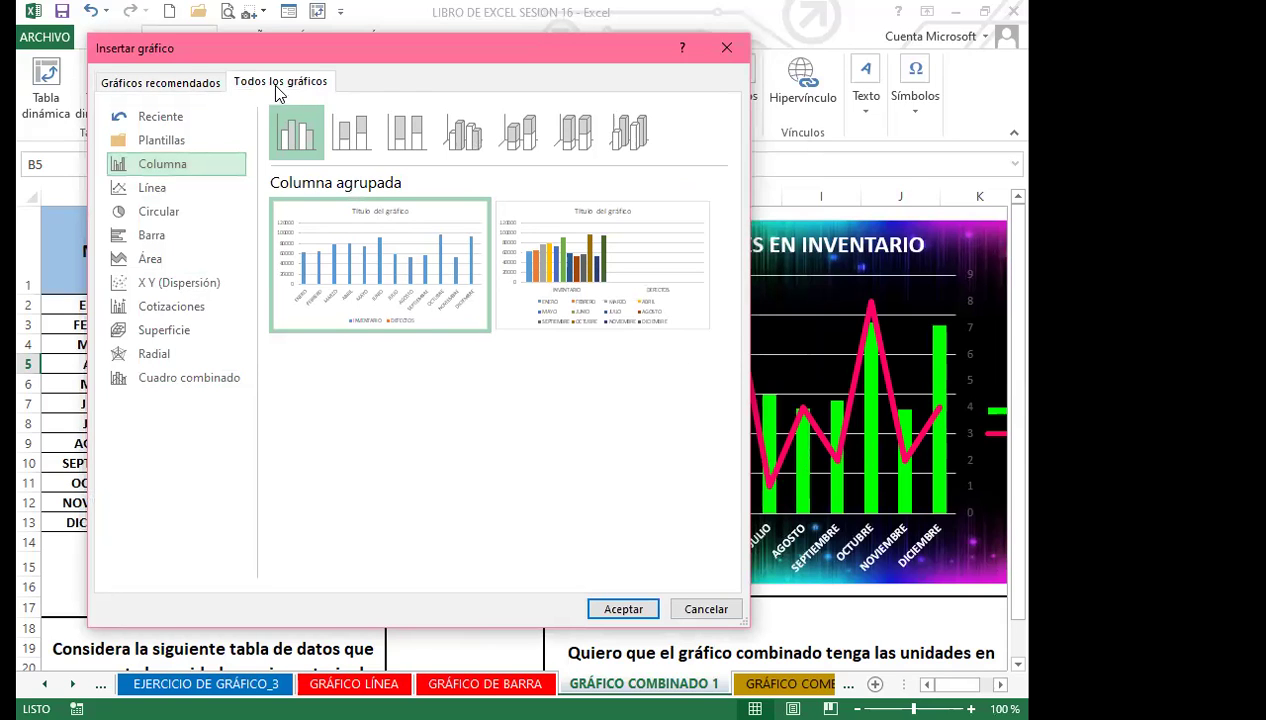
left_click_drag(304, 62, 391, 63)
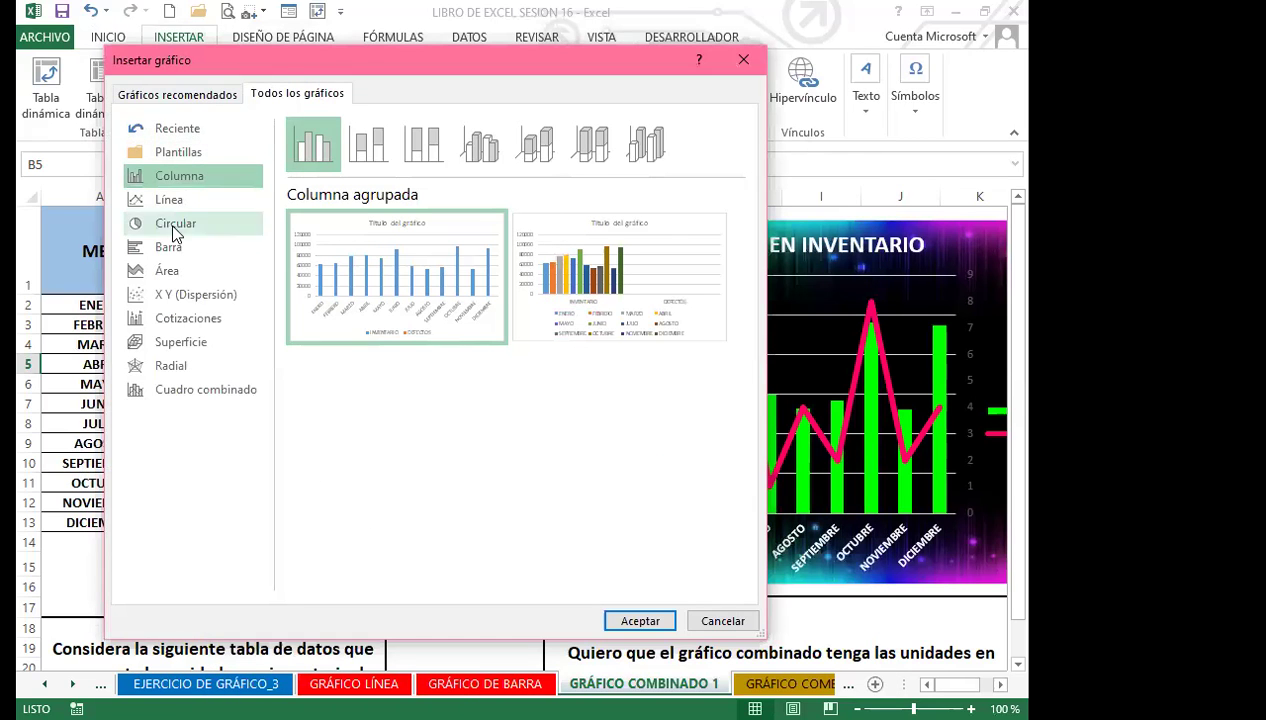
left_click(216, 388)
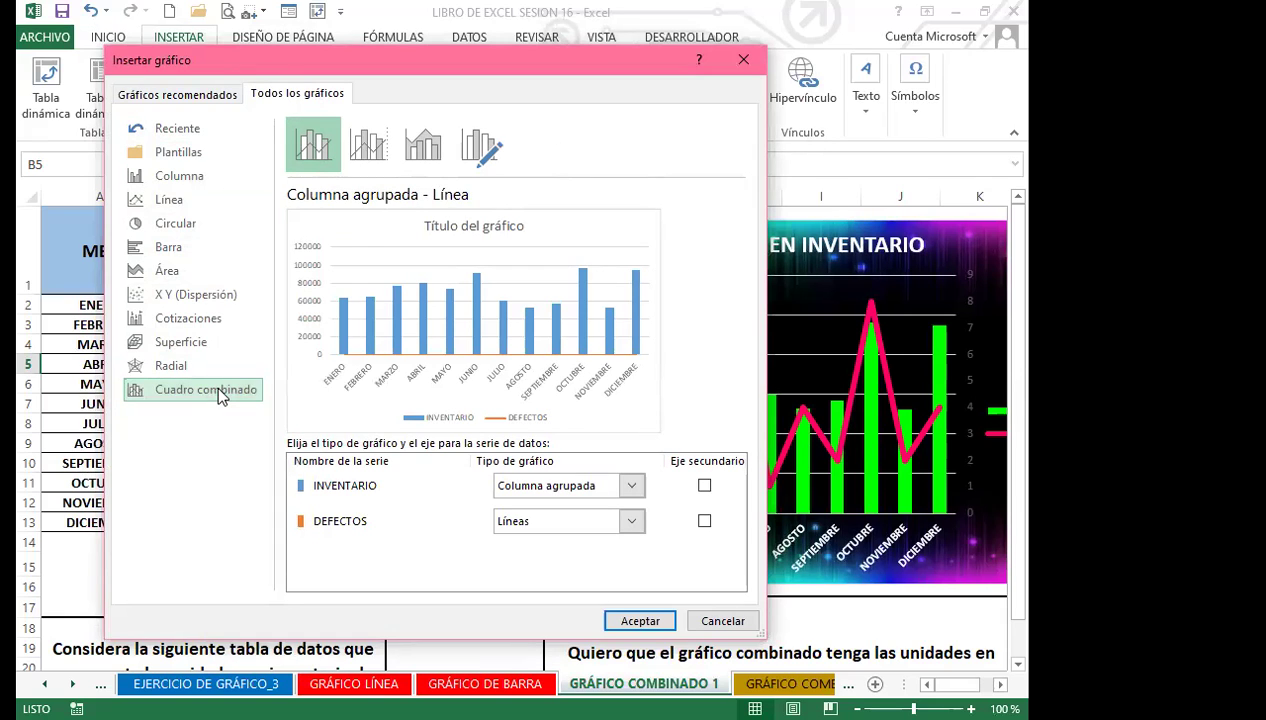
left_click(366, 155)
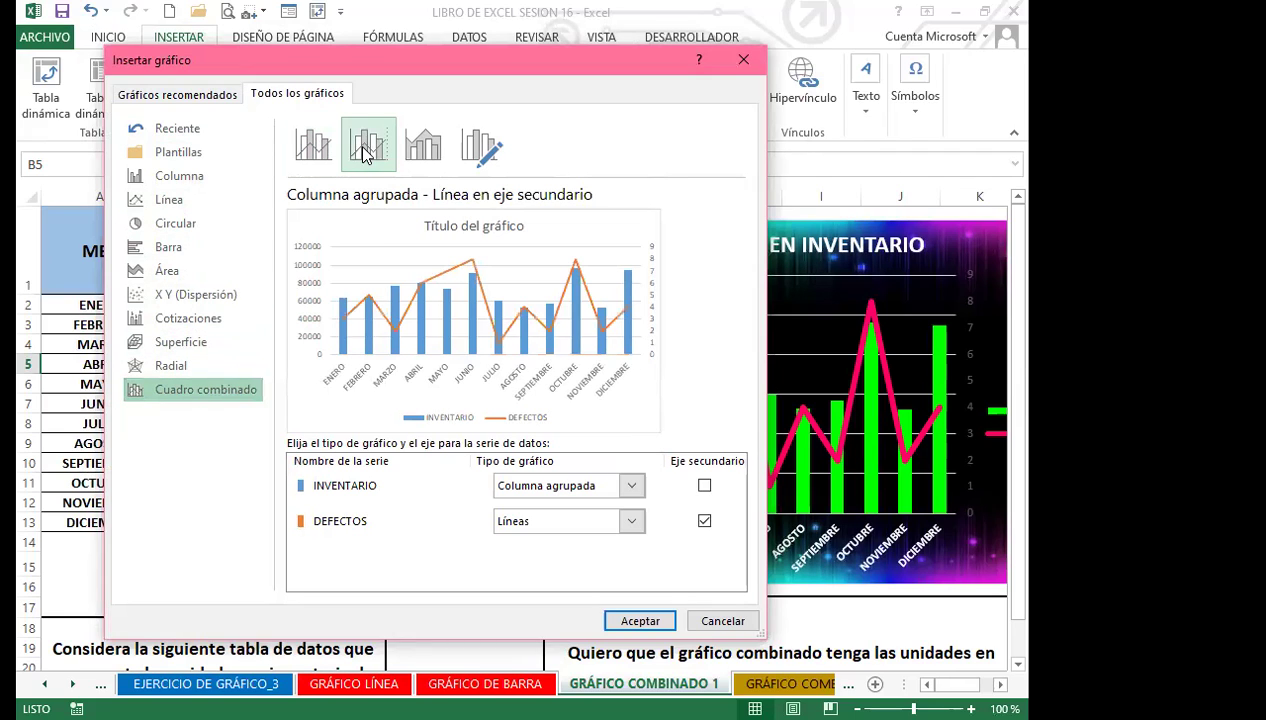
left_click(440, 152)
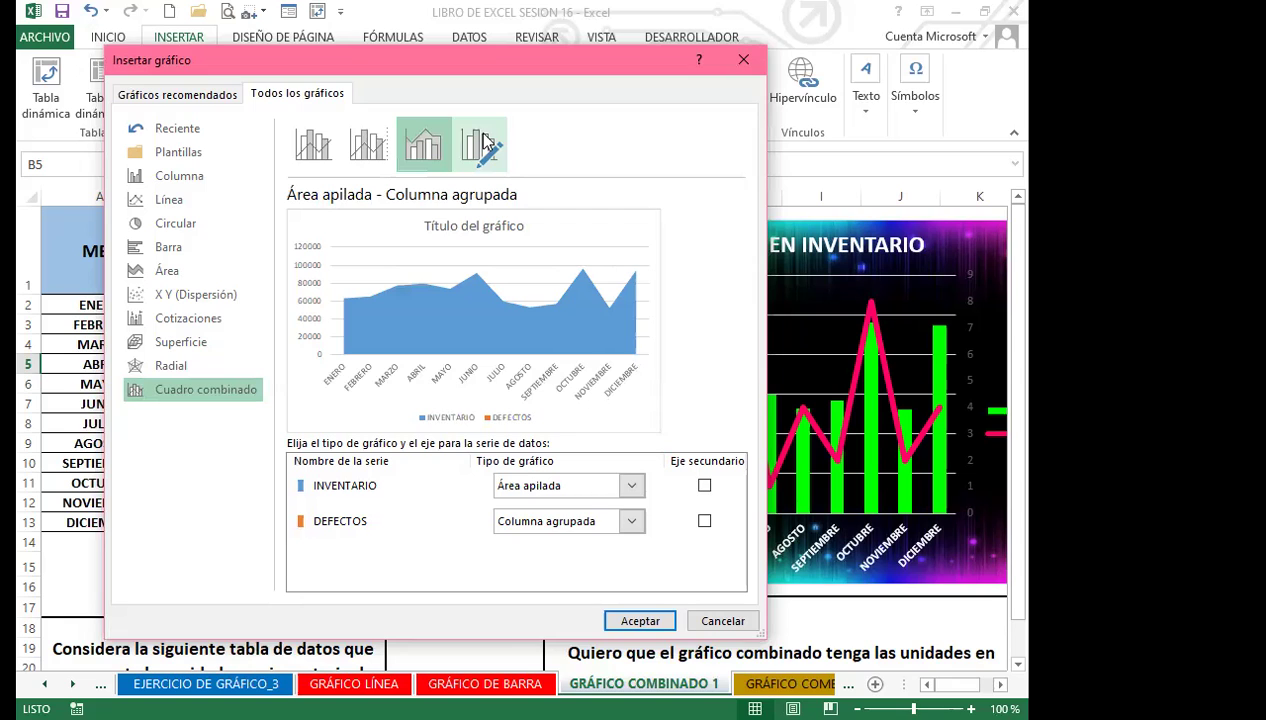
left_click(369, 158)
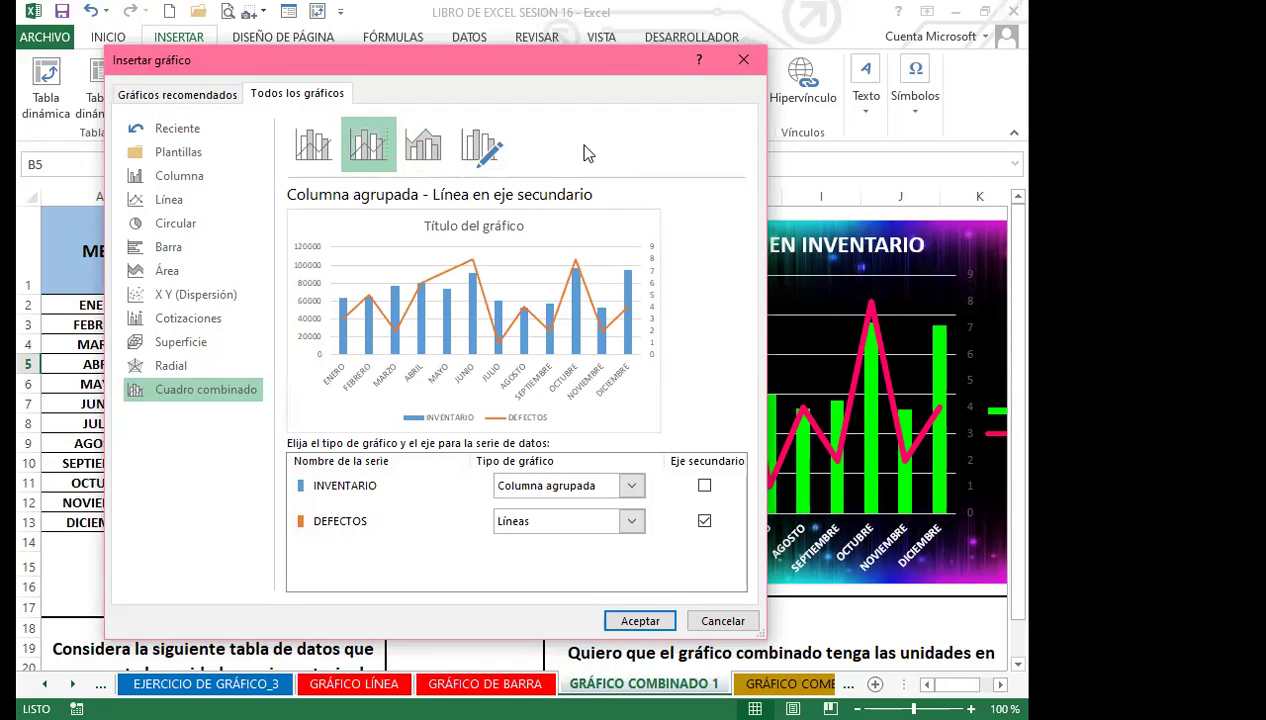
left_click(640, 621)
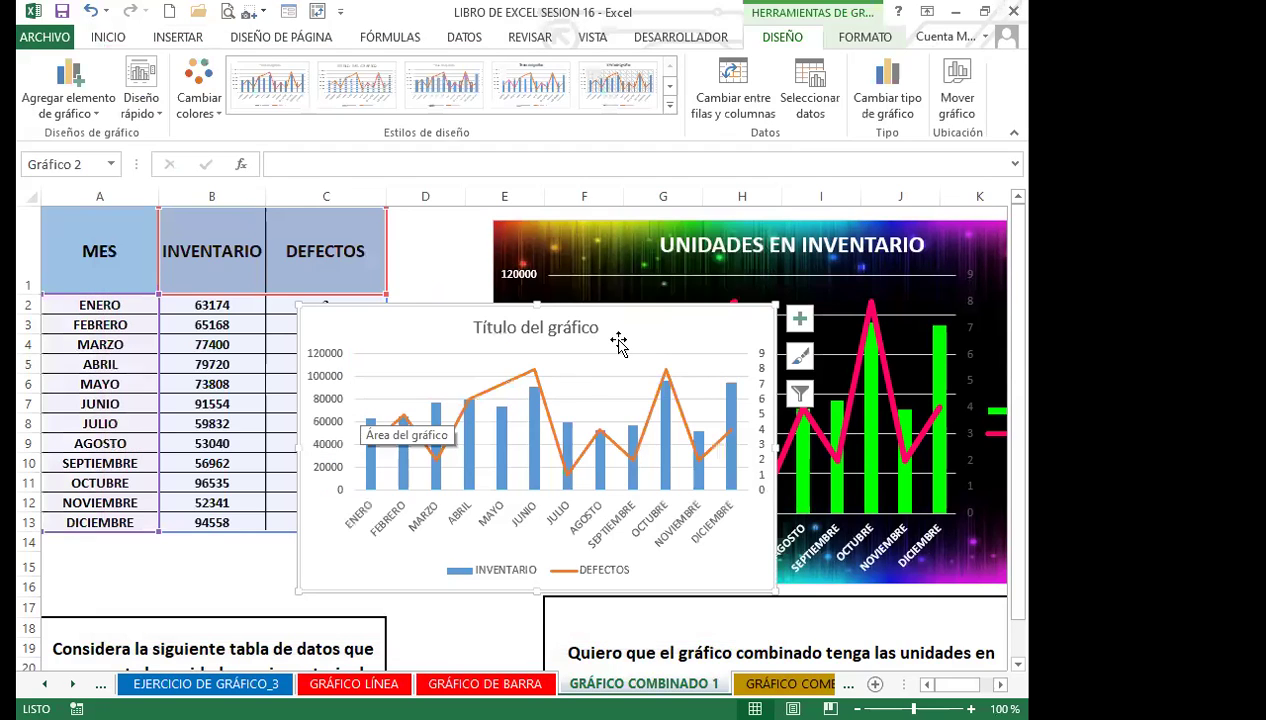
- Move the new combo chart over the data table and apply the dark chart style and the quick layout with axis titles and a side legend
left_click_drag(619, 343, 620, 261)
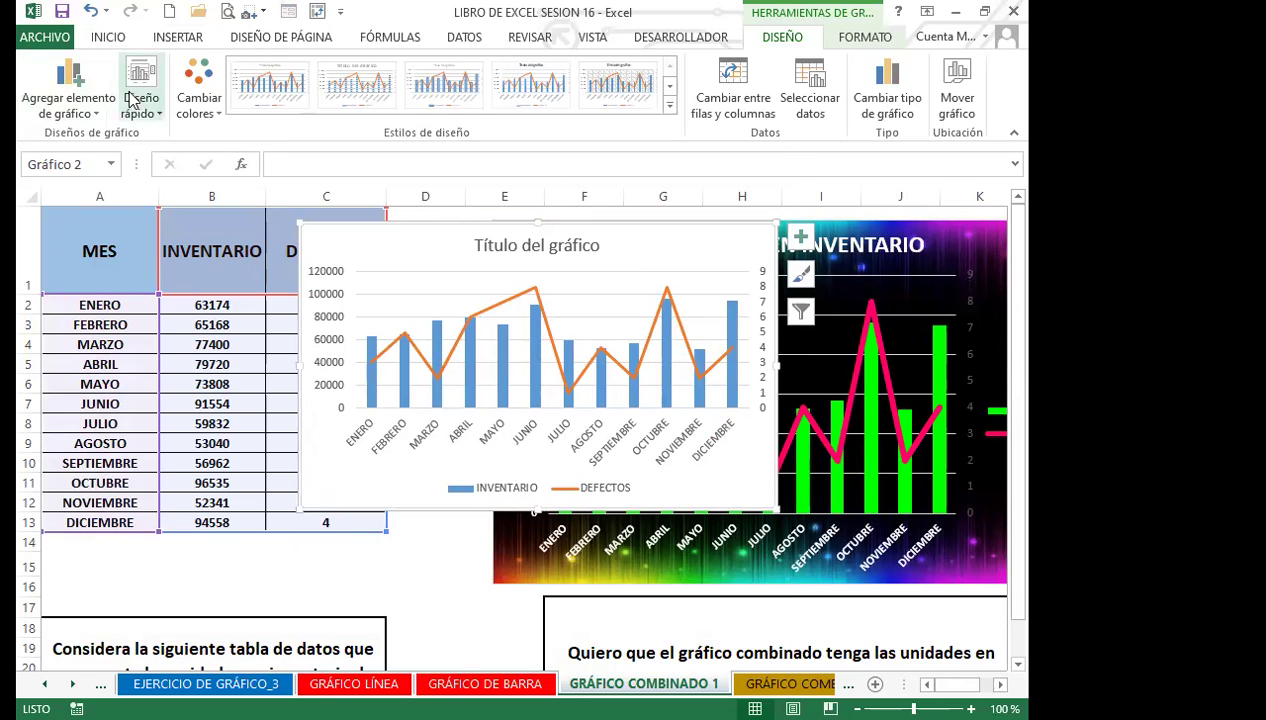
left_click(670, 108)
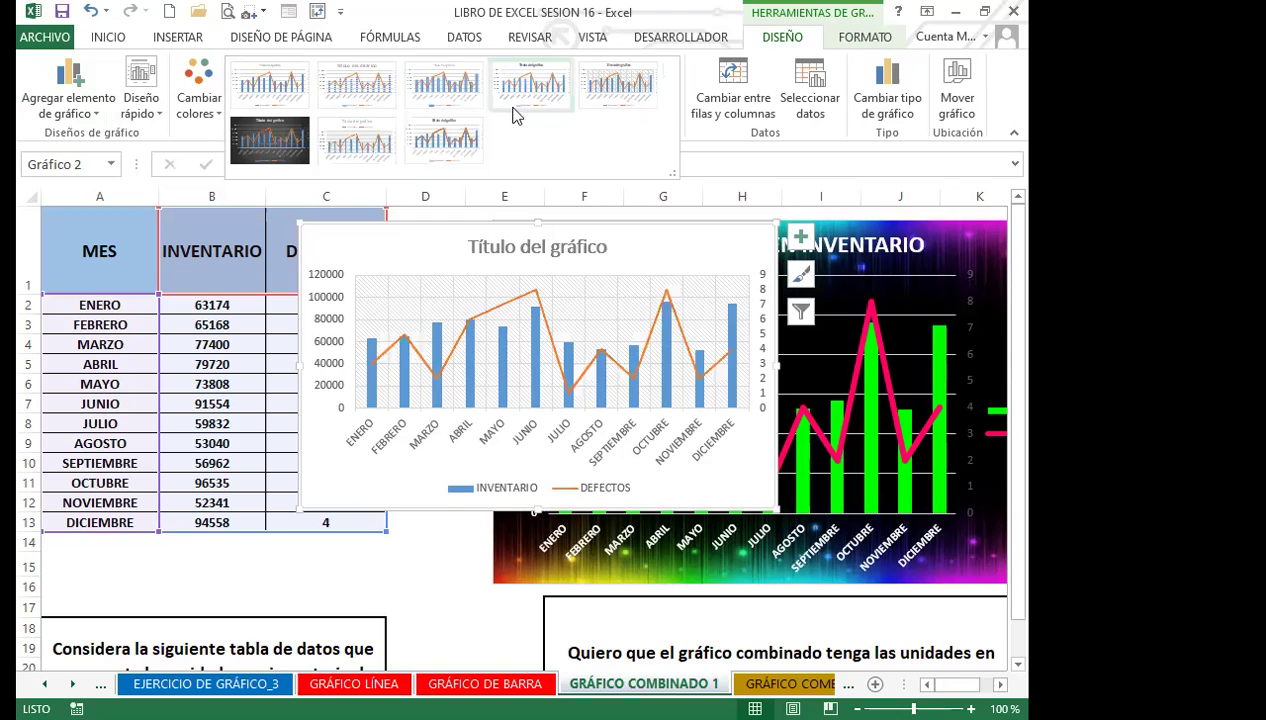
left_click(287, 146)
left_click_drag(650, 250, 412, 330)
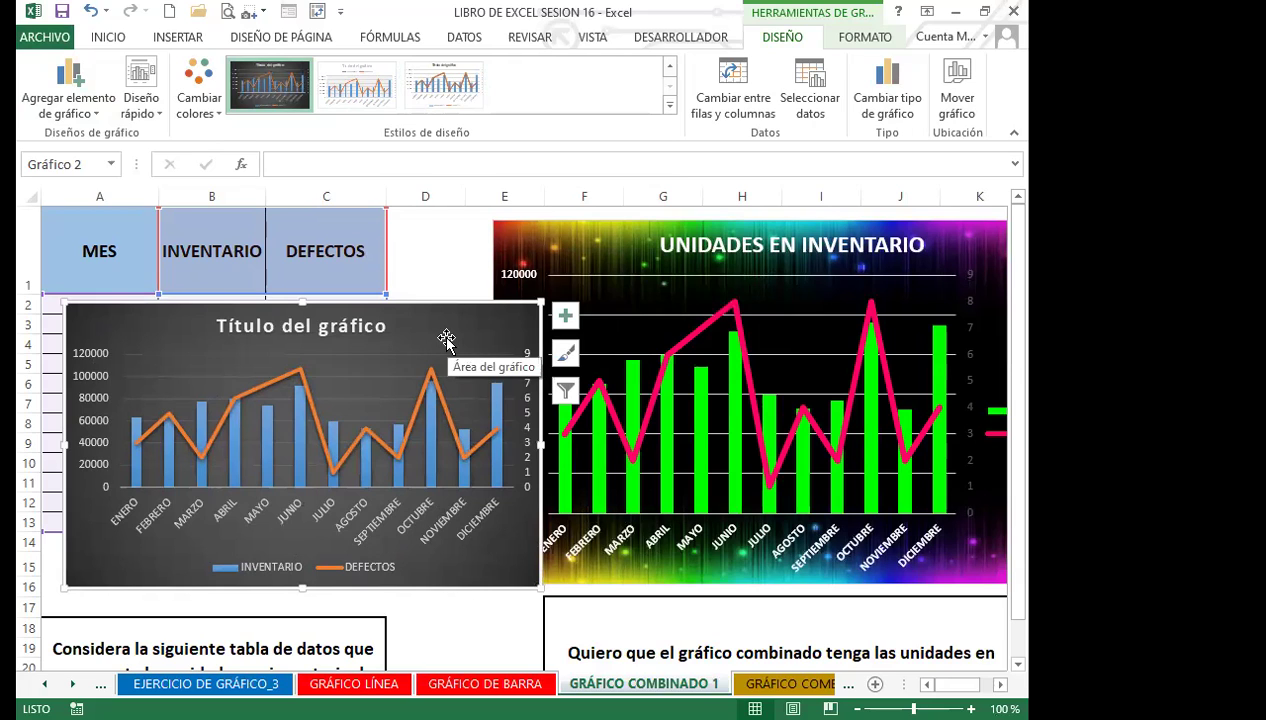
left_click(141, 100)
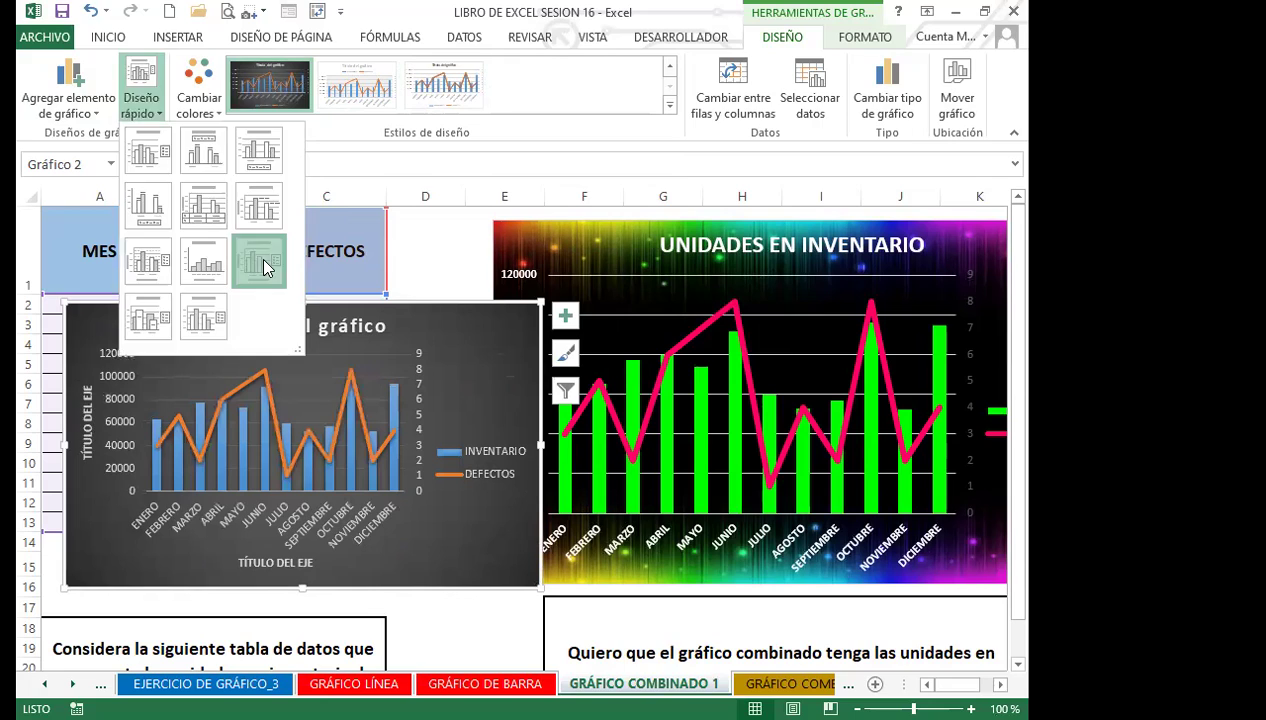
left_click(260, 256)
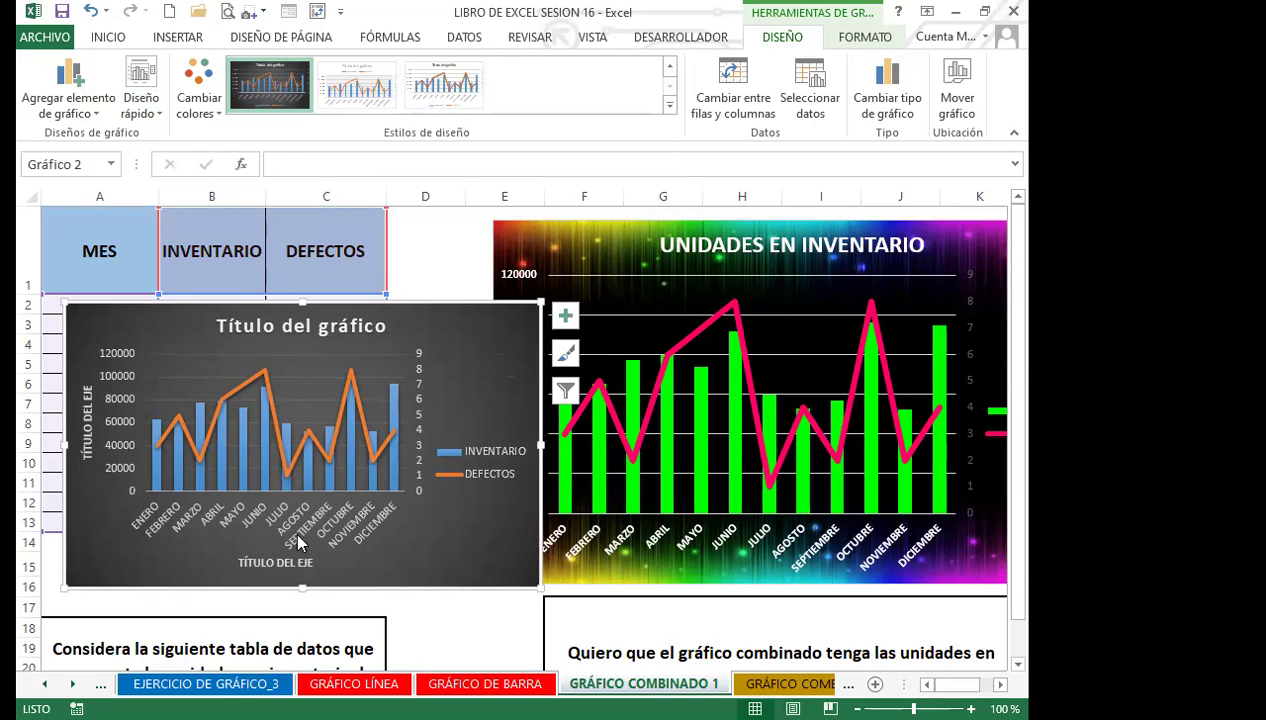
- Recolour the OCTUBRE segment of the DEFECTOS line in the new combo chart with the recent pink colour
left_click(327, 327)
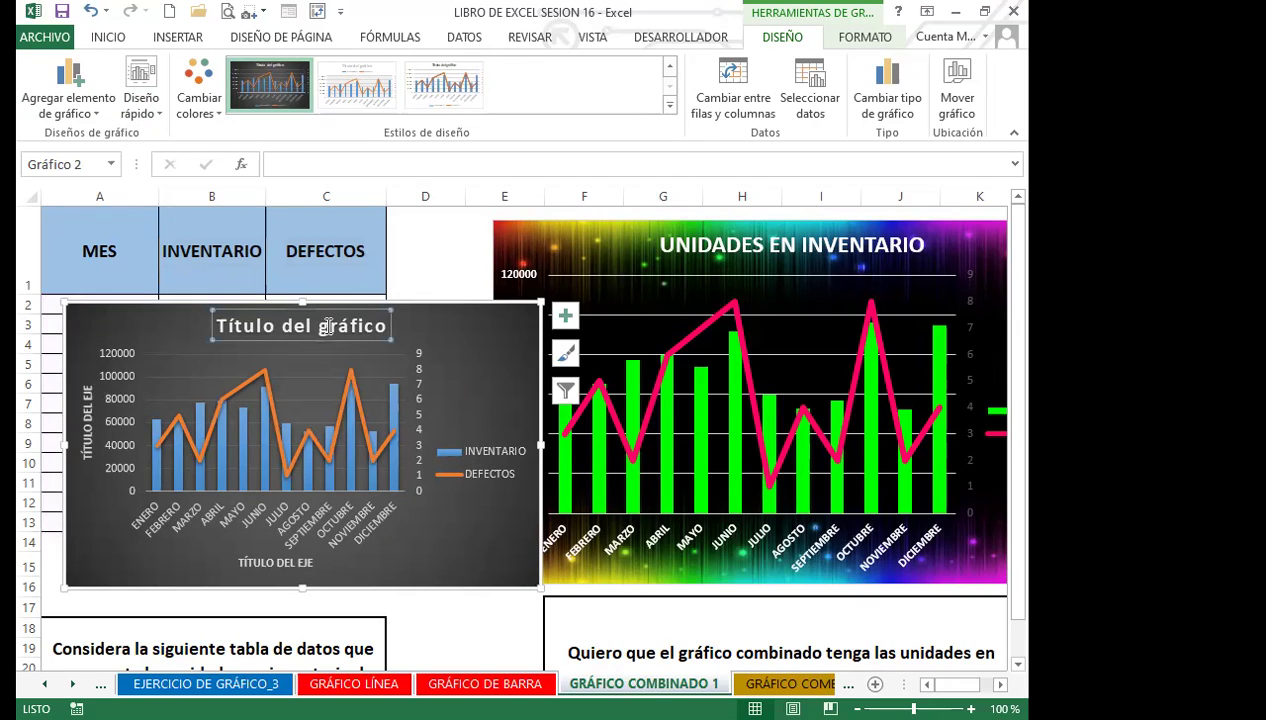
left_click(340, 416)
double_click(340, 416)
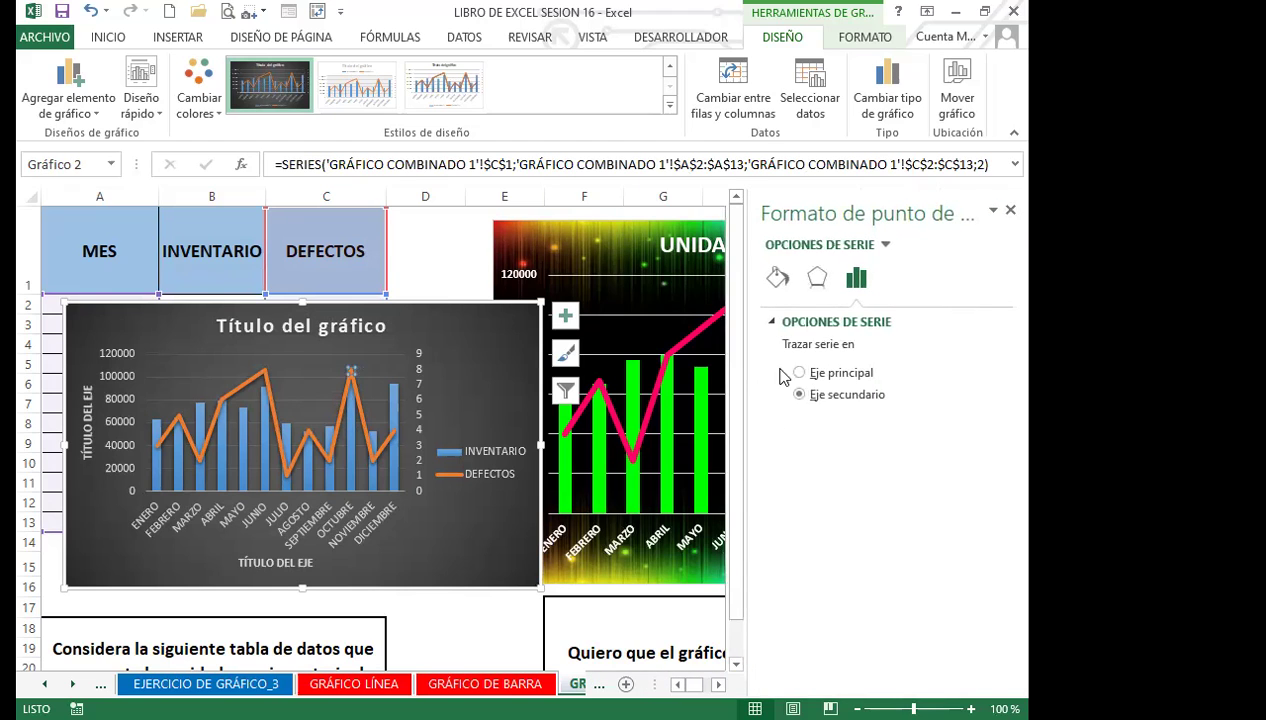
left_click(778, 278)
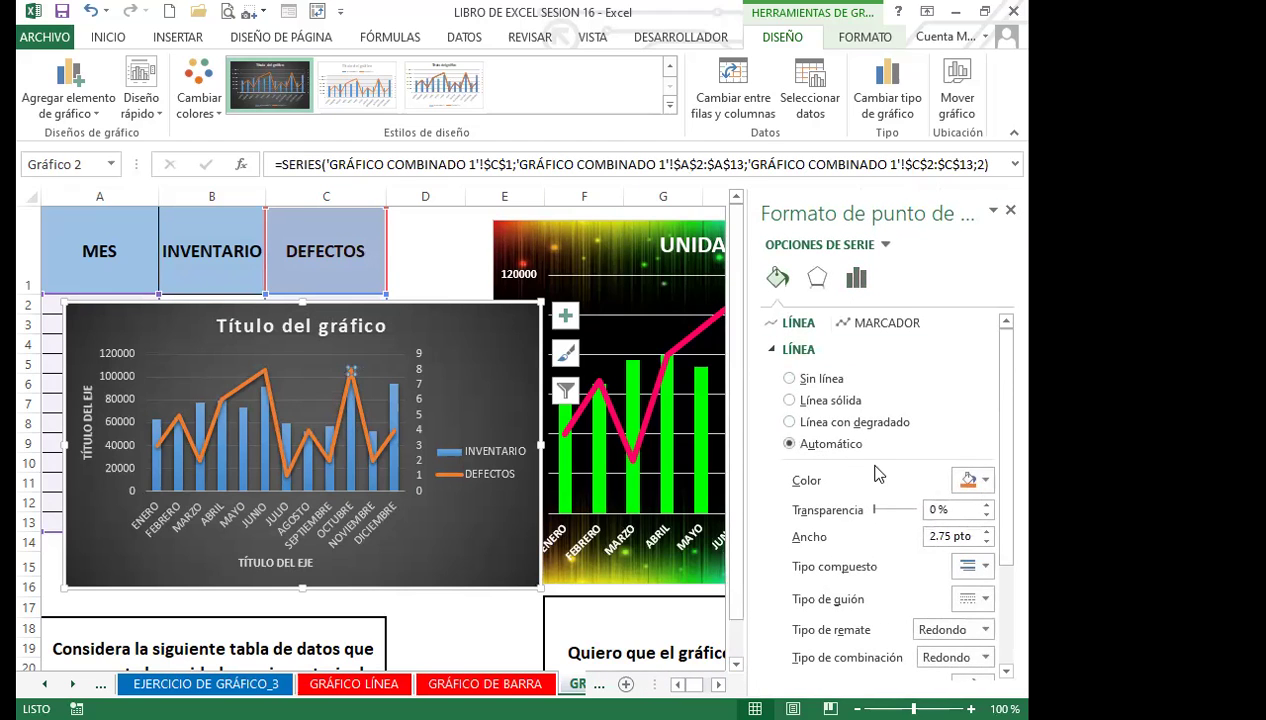
left_click(973, 480)
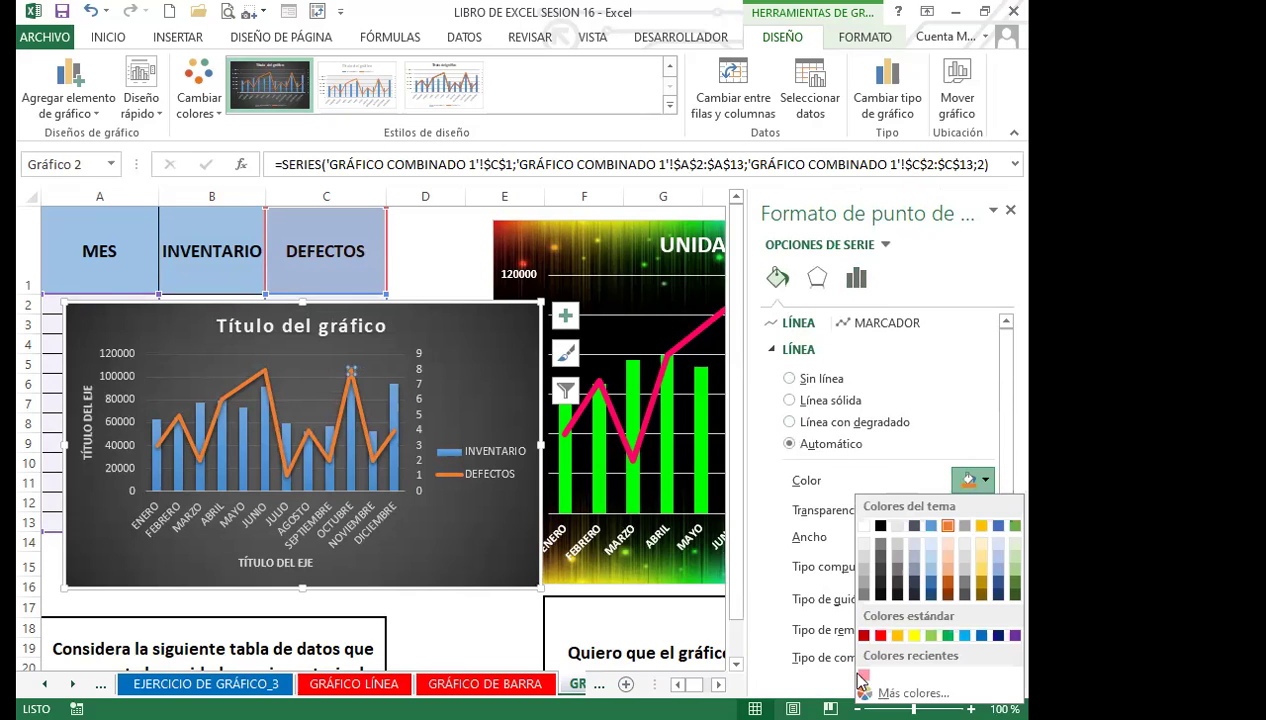
left_click(864, 679)
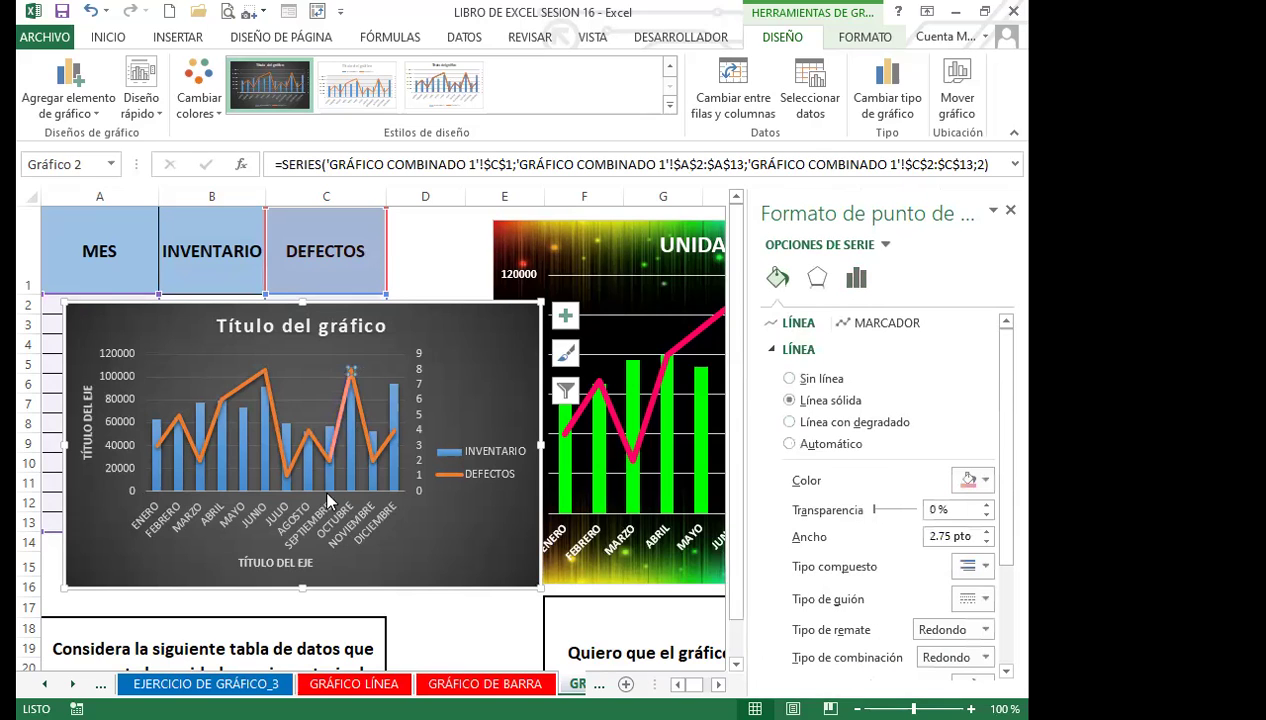
key("Left")
key("Left")
key("Left")
- Delete the new combo chart from over the inventory table and close the formatting pane
left_click(496, 355)
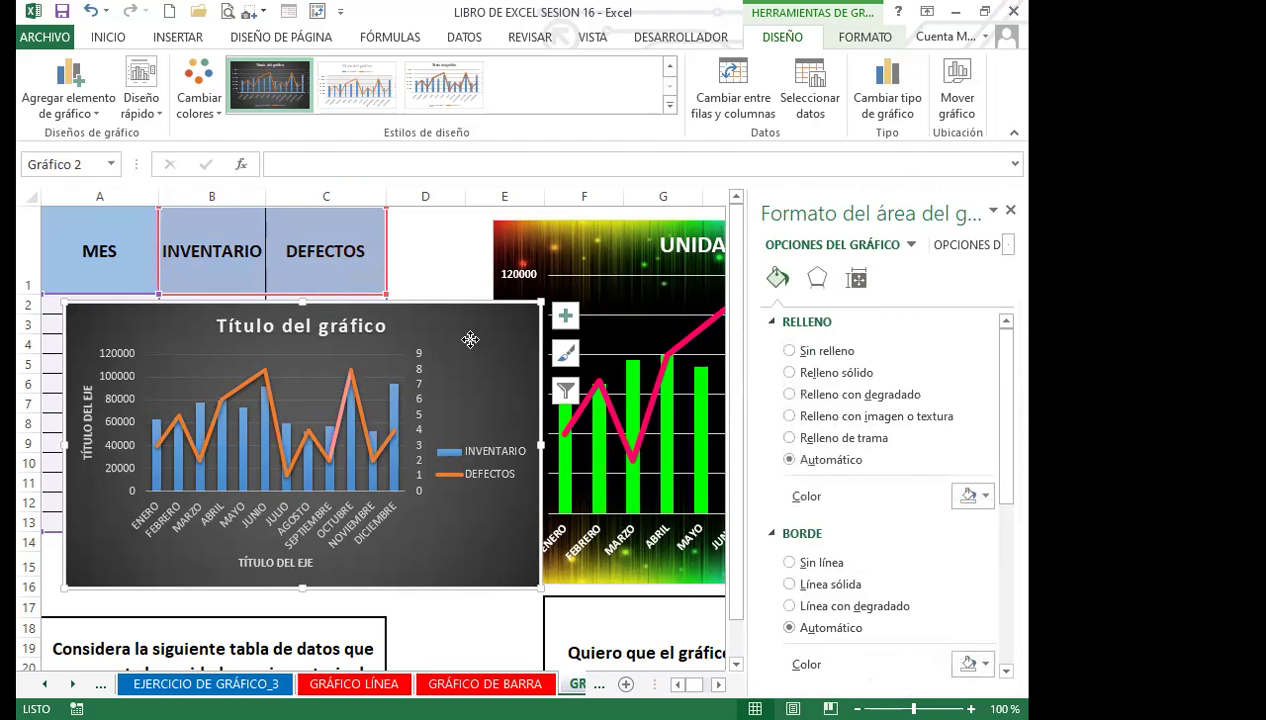
key("Escape")
left_click(1010, 210)
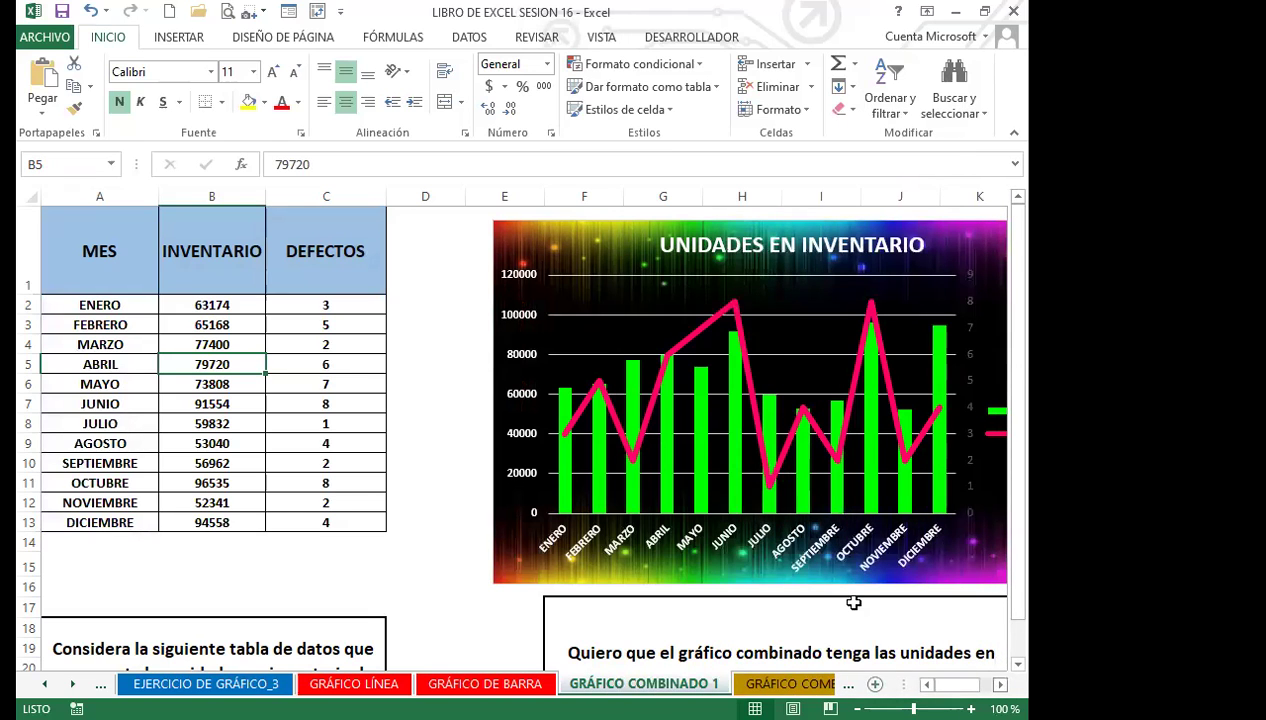
- Review the UNIDADES EN INVENTARIO combo chart and the instruction note below it, and go to the GRÁFICO 1 sheet
scroll(845, 595, "right", 2)
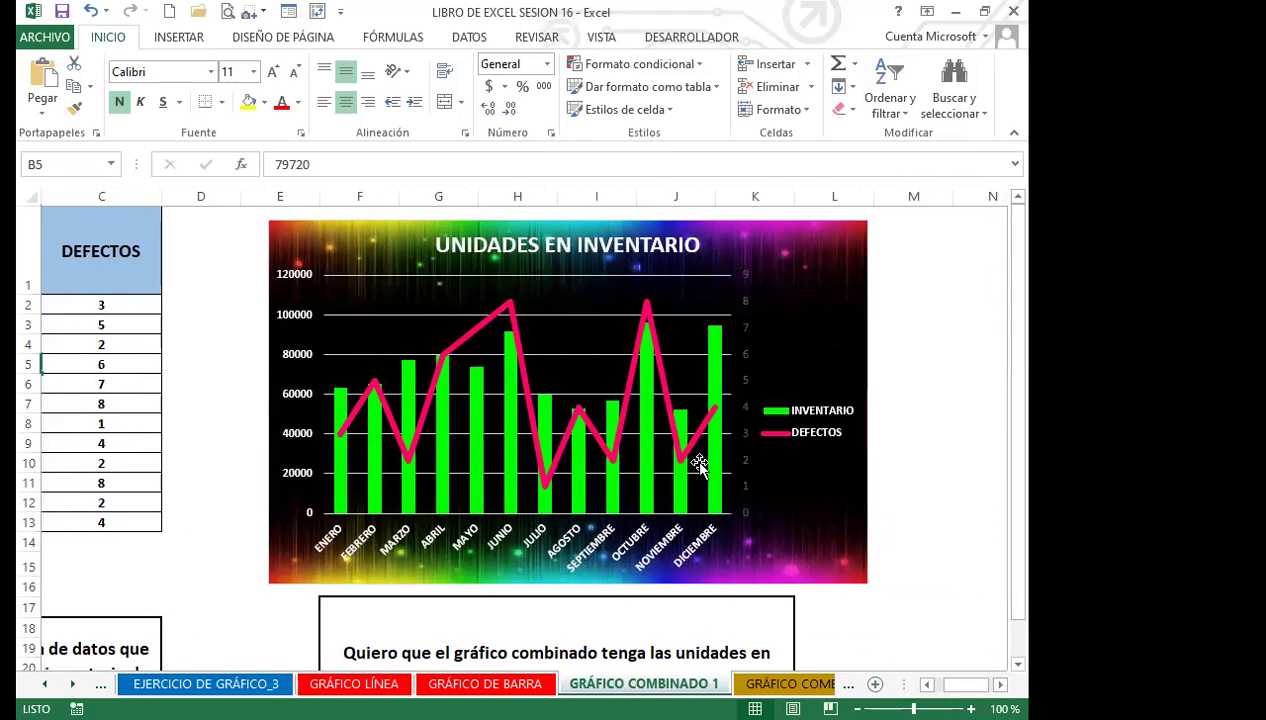
left_click(794, 345)
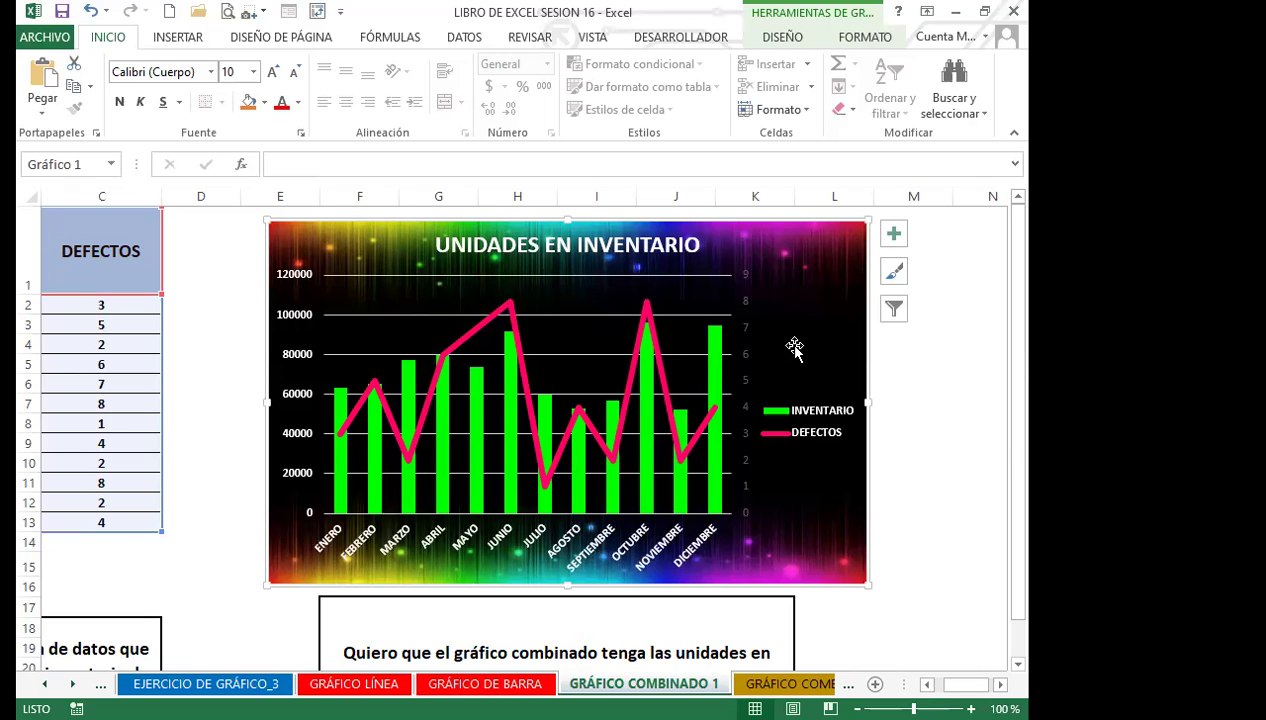
scroll(607, 393, "down", 5)
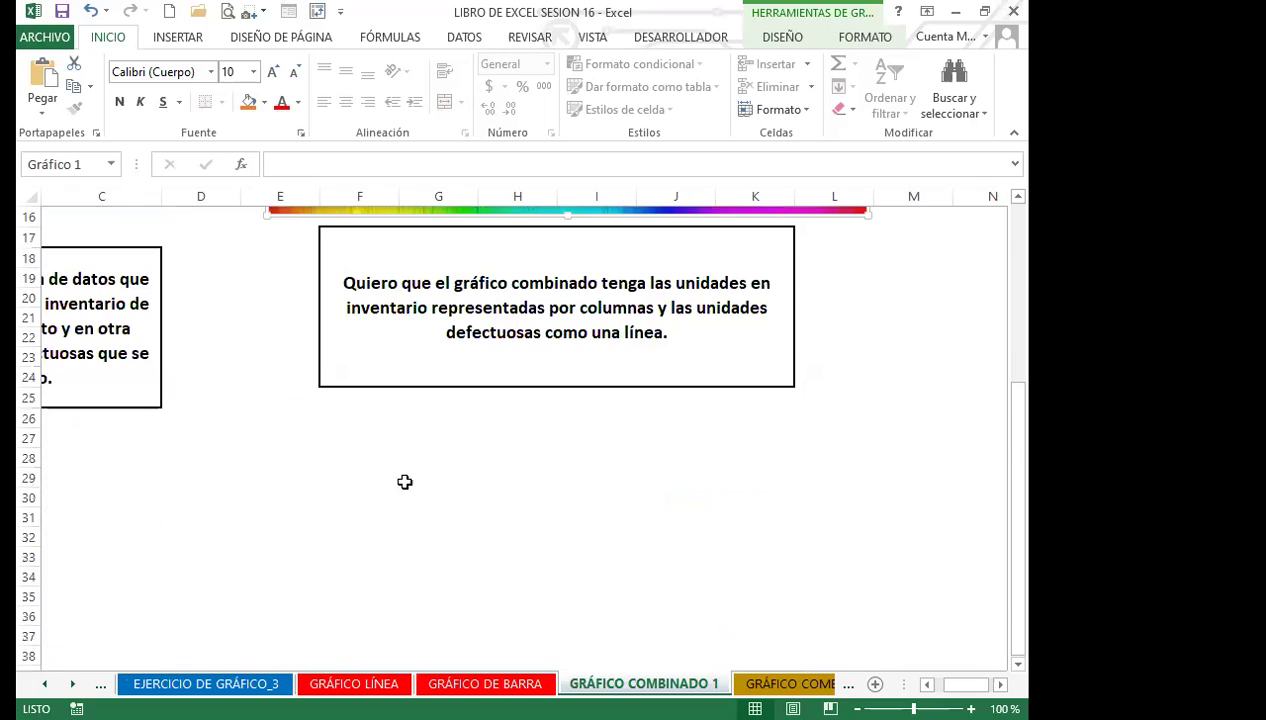
scroll(254, 454, "up", 5)
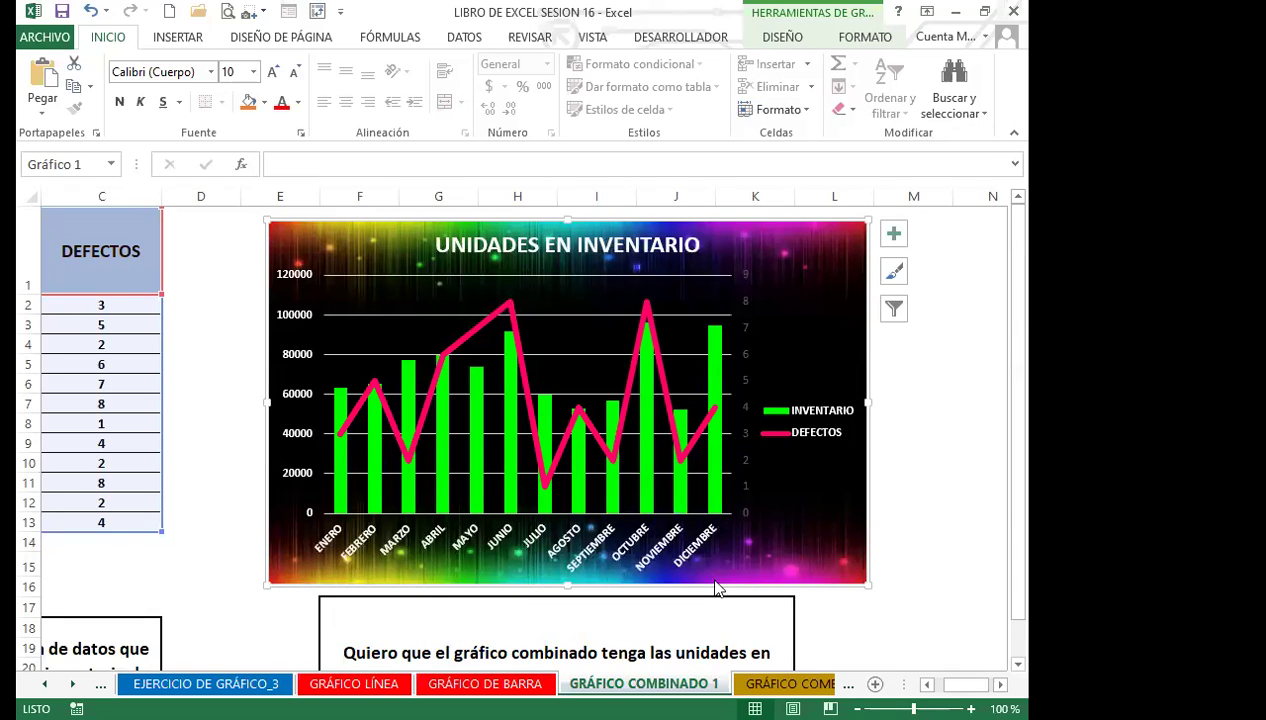
left_click(42, 683)
left_click(159, 683)
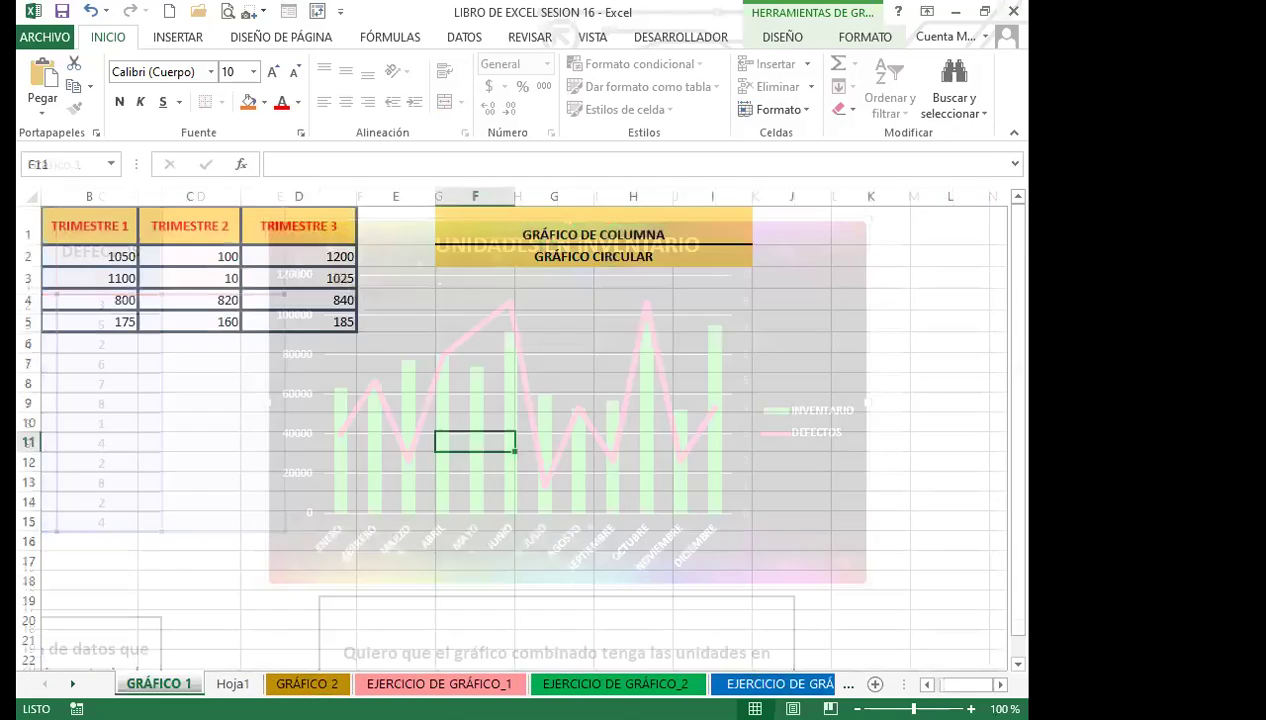
- Try to insert a 3D pie chart with the empty cell D12 selected, and delete the blank chart
left_click(303, 460)
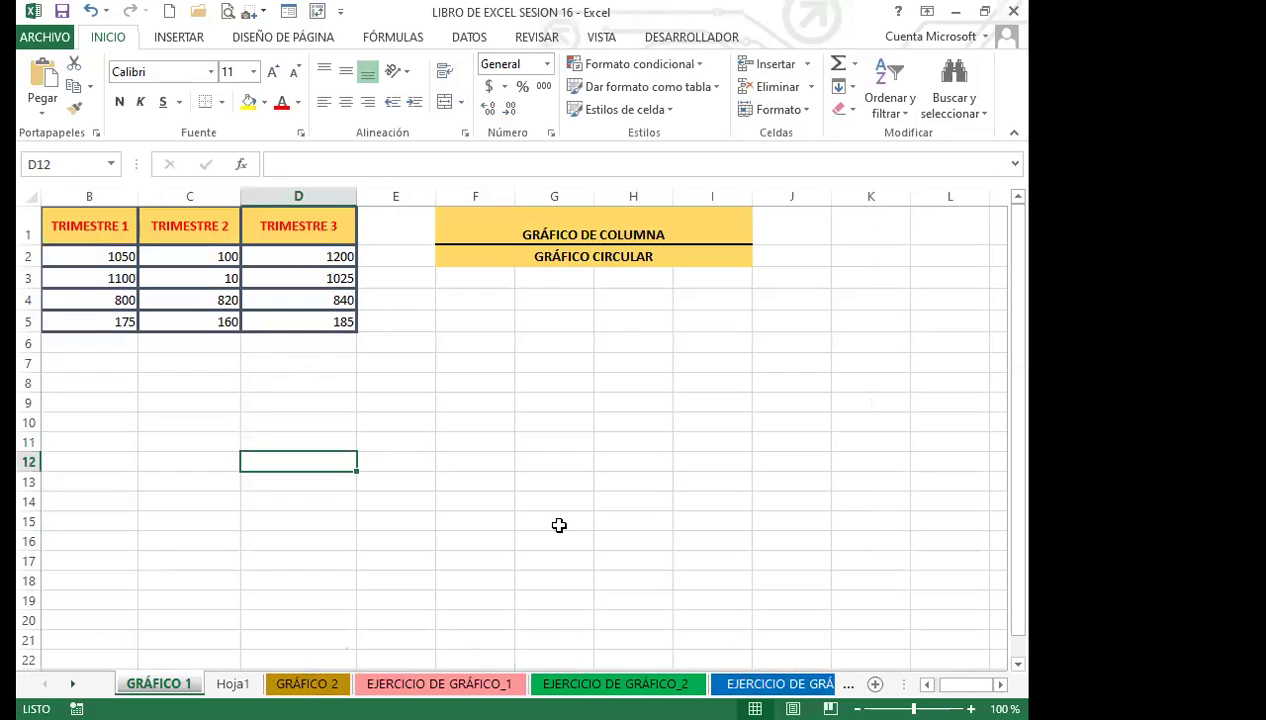
left_click(181, 39)
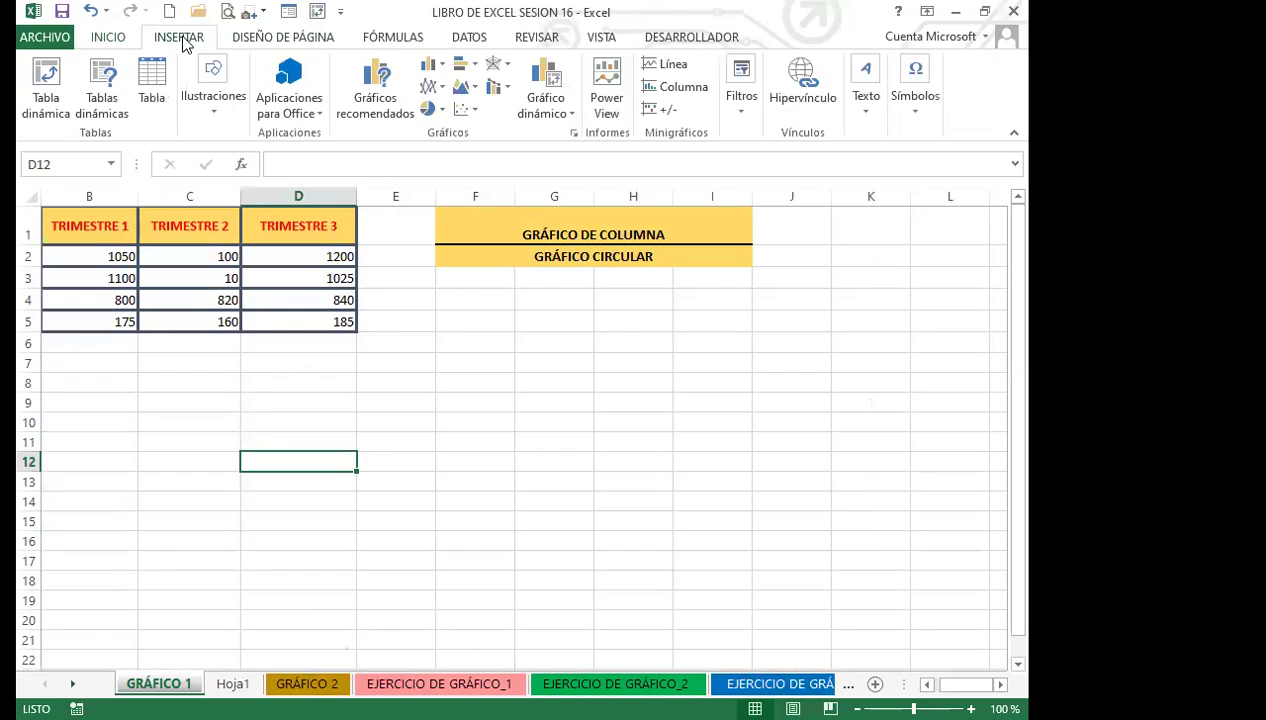
left_click(442, 110)
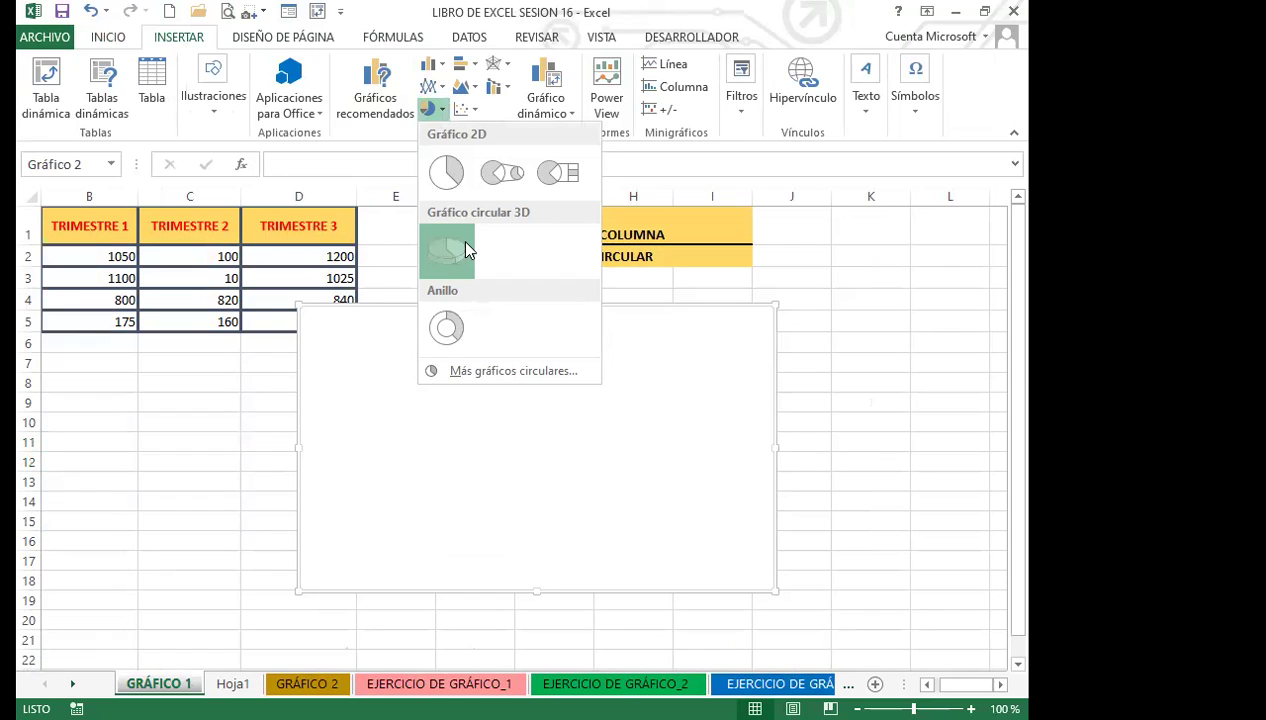
left_click(663, 373)
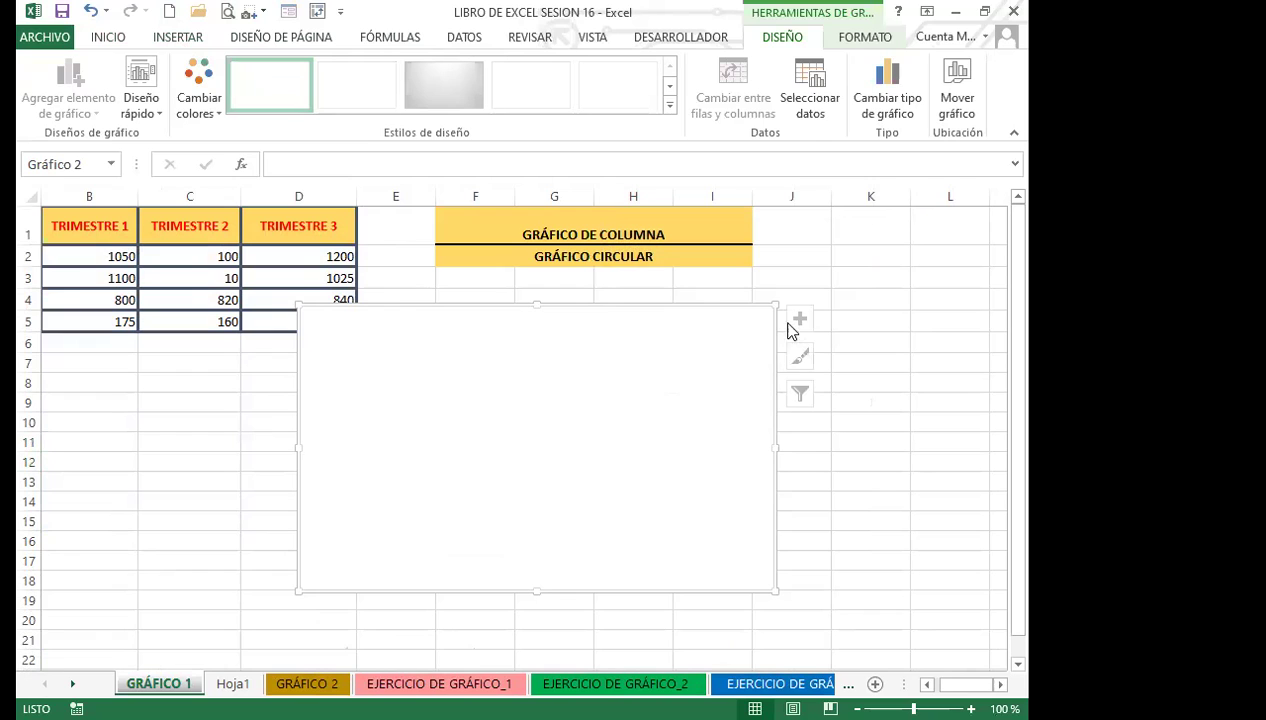
key("Delete")
- Insert a 3D pie chart from the PRODUCTOS table and move it just below the table
left_click(223, 302)
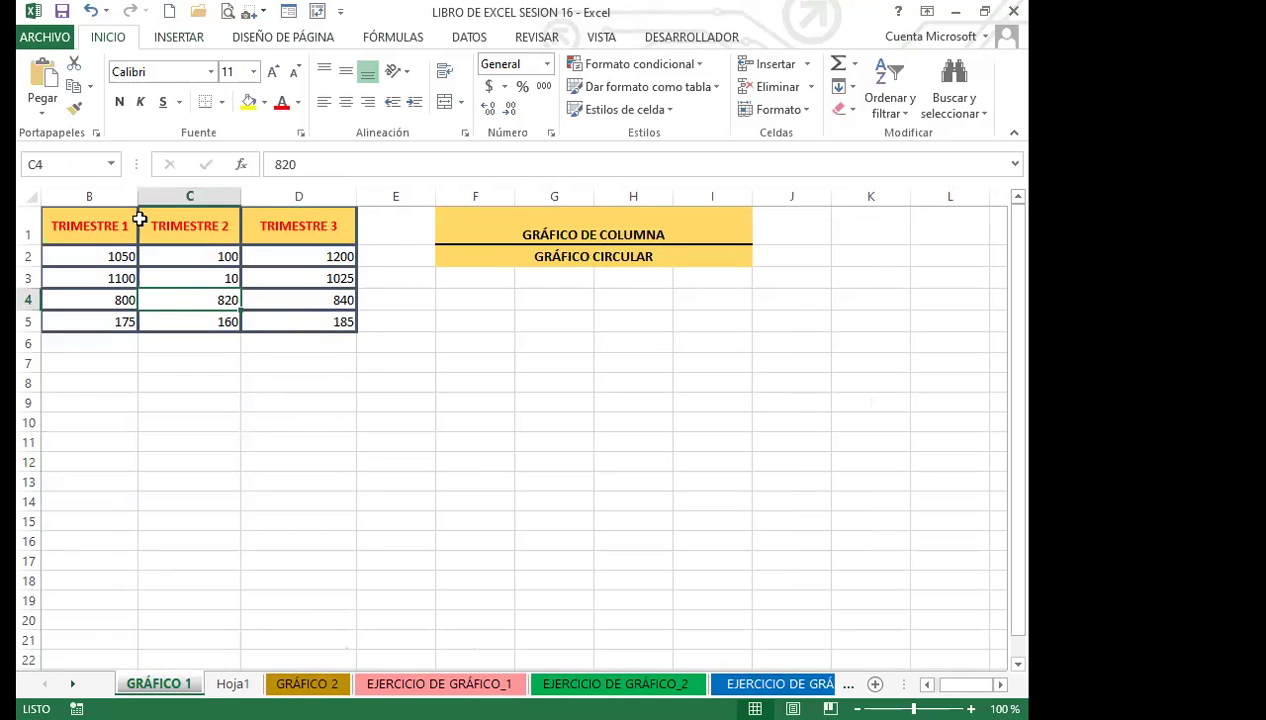
left_click(178, 37)
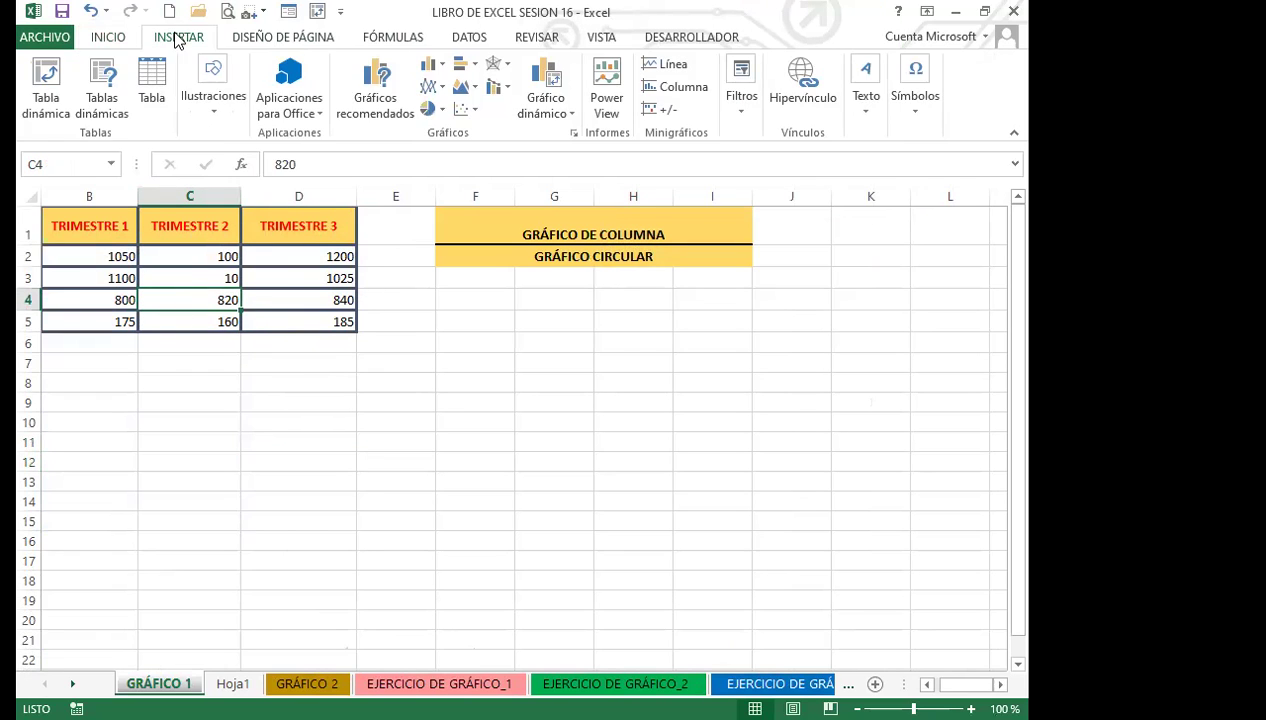
left_click(430, 108)
left_click(446, 252)
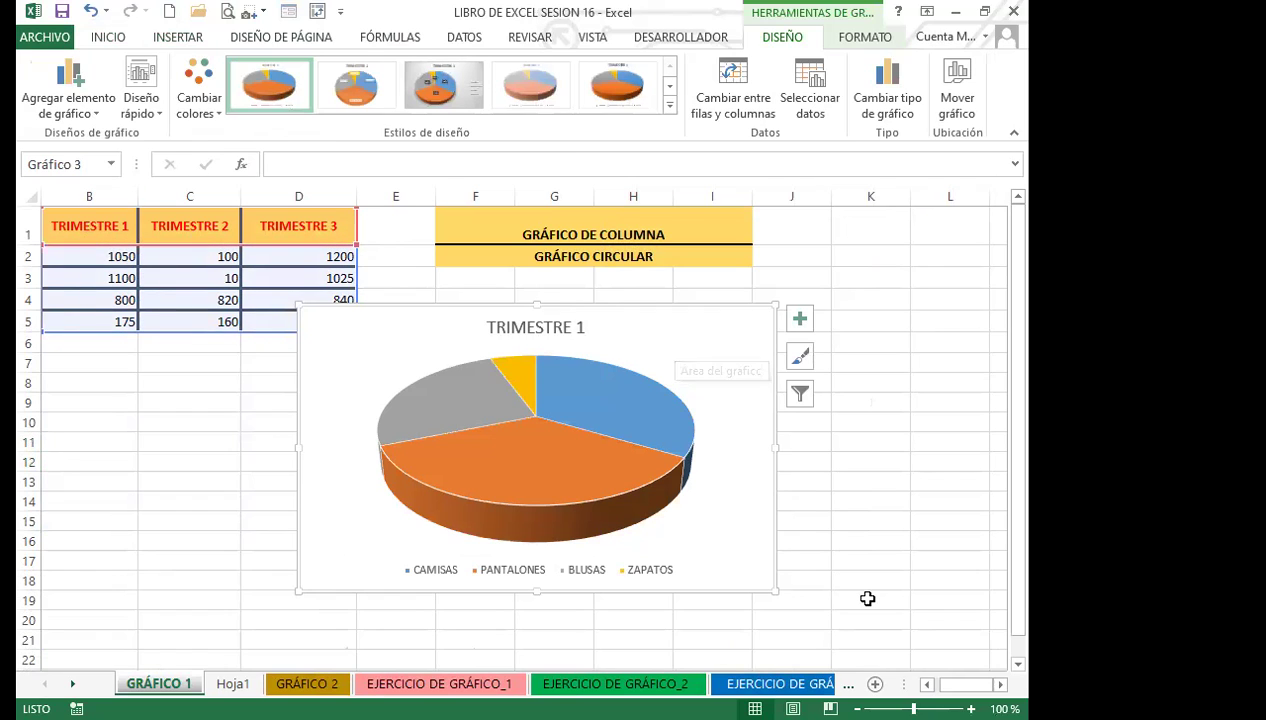
scroll(867, 598, "left", 1)
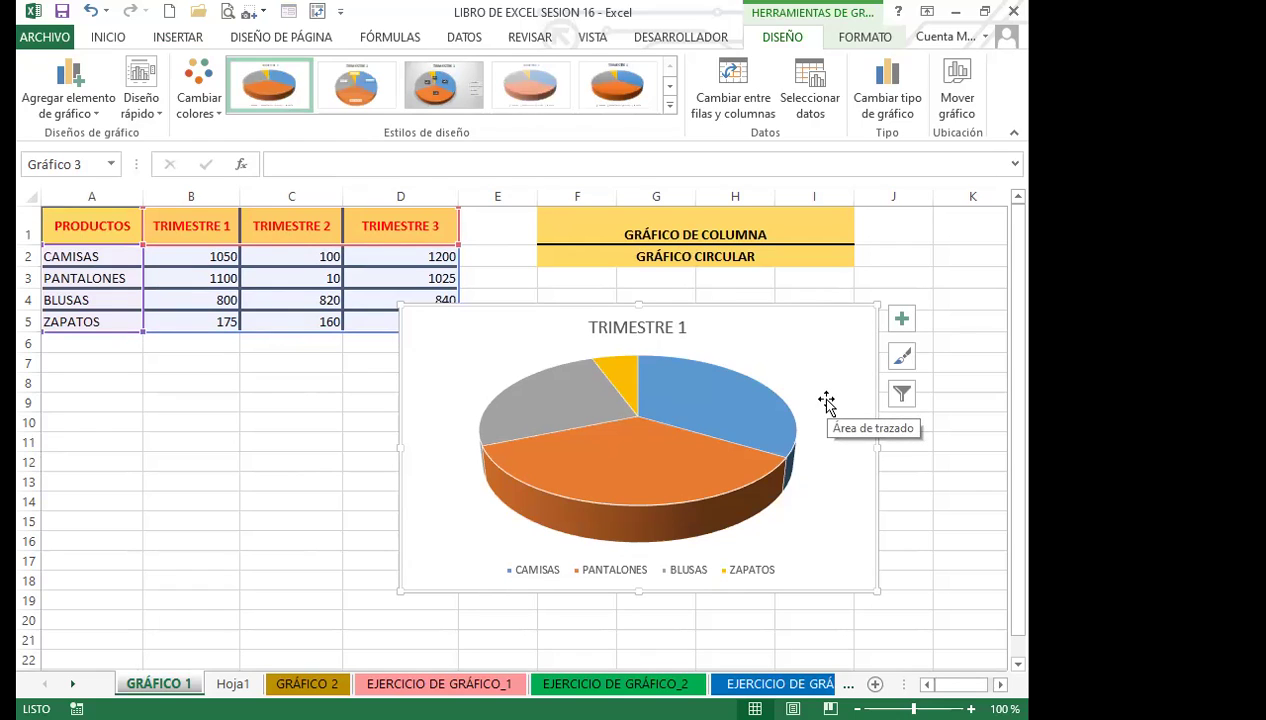
left_click_drag(842, 367, 585, 415)
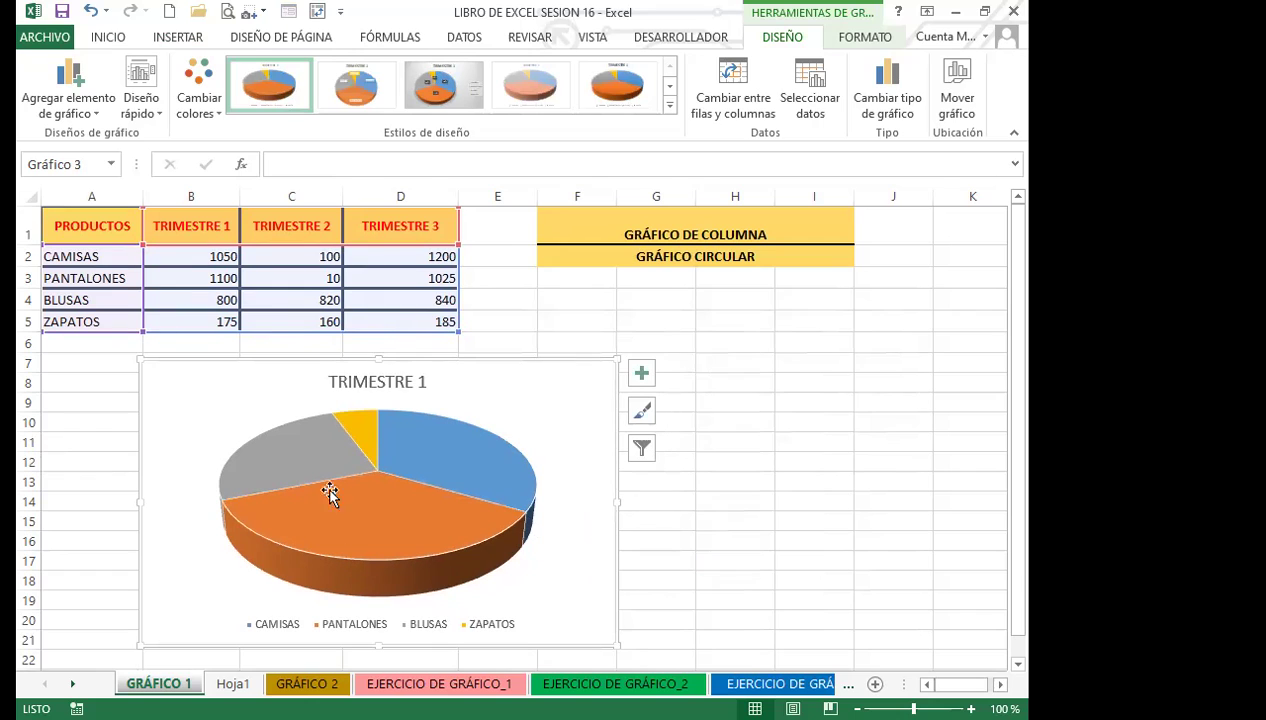
- Move the pie chart up beside the product names and apply the quick layout Diseño 6
left_click(460, 474)
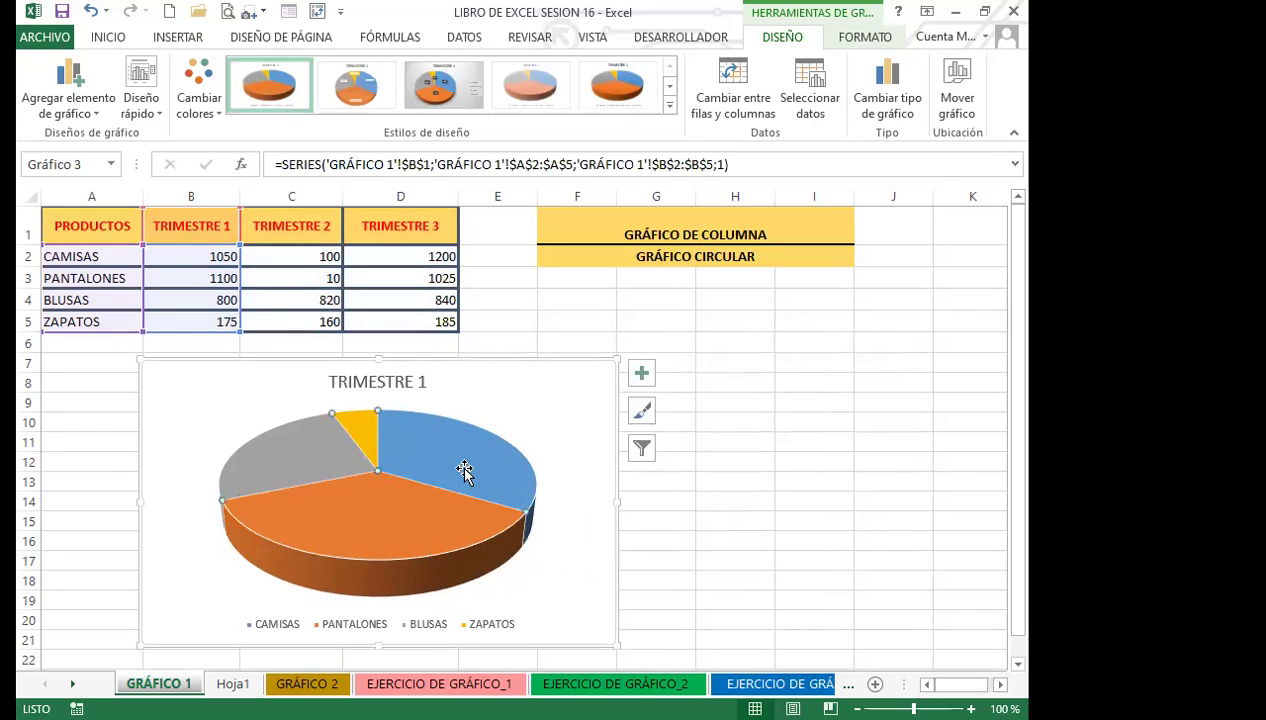
left_click(583, 432)
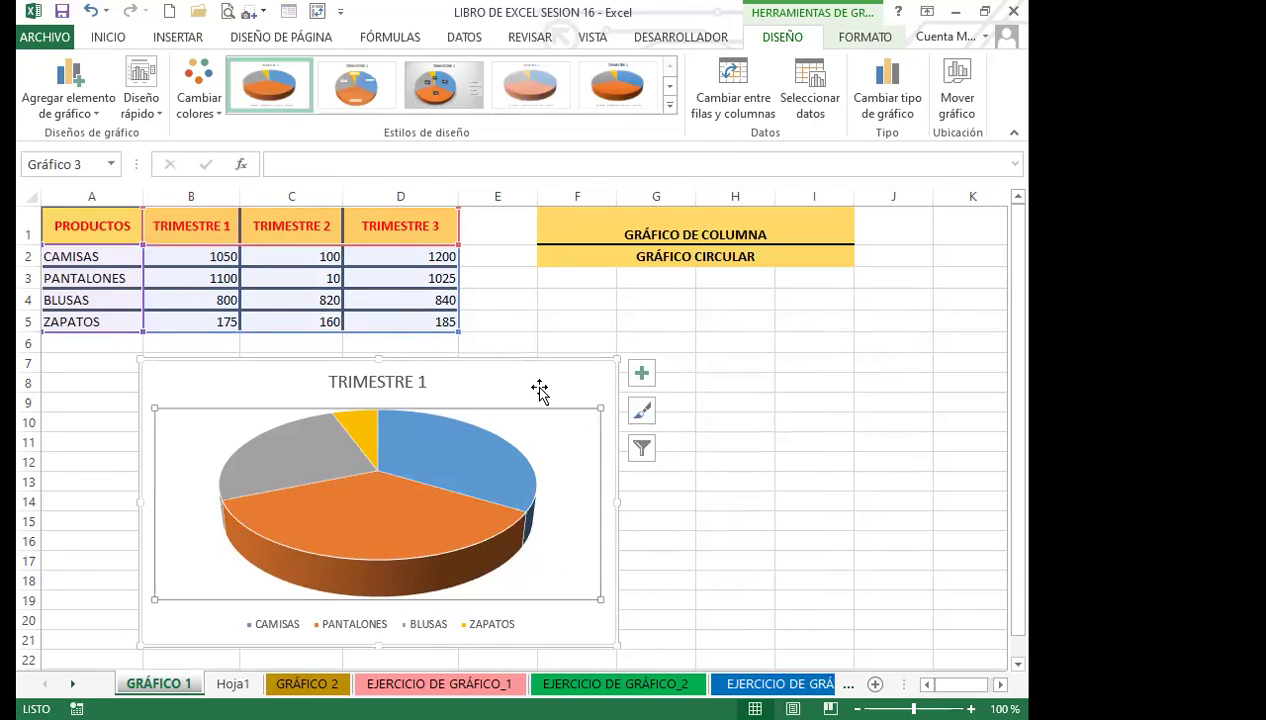
left_click_drag(568, 381, 753, 258)
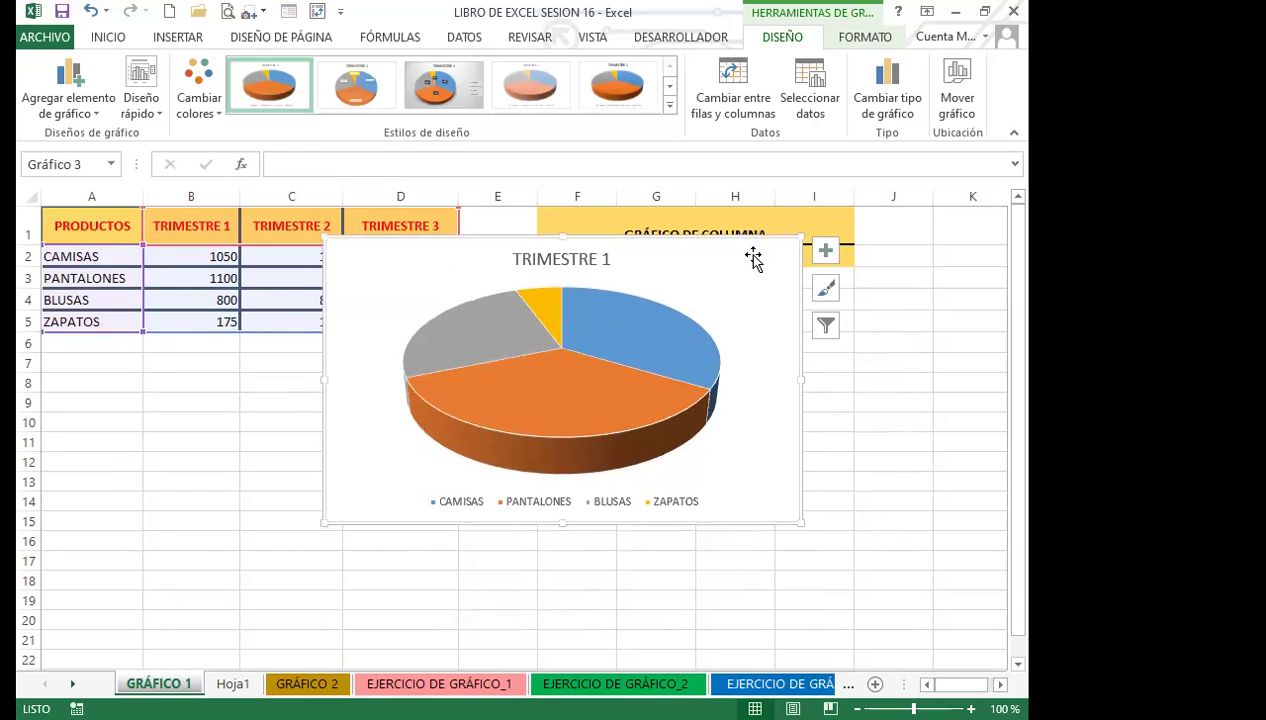
left_click(713, 284)
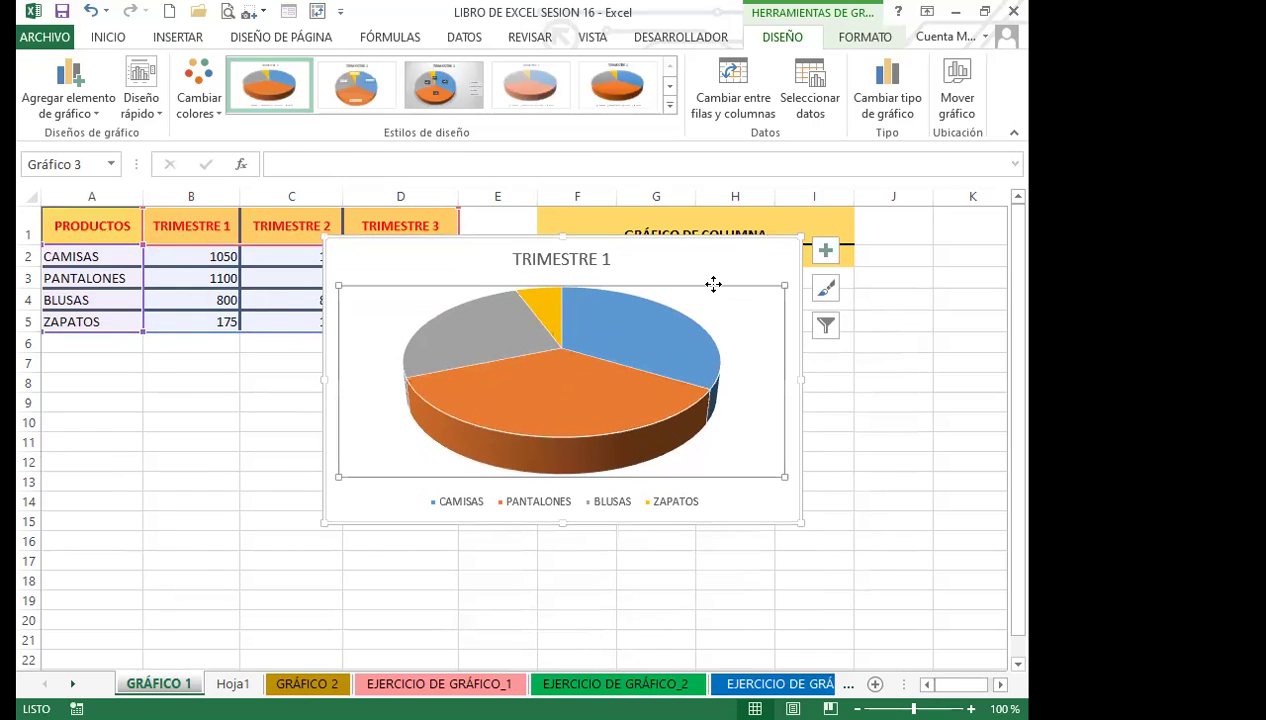
left_click(720, 266)
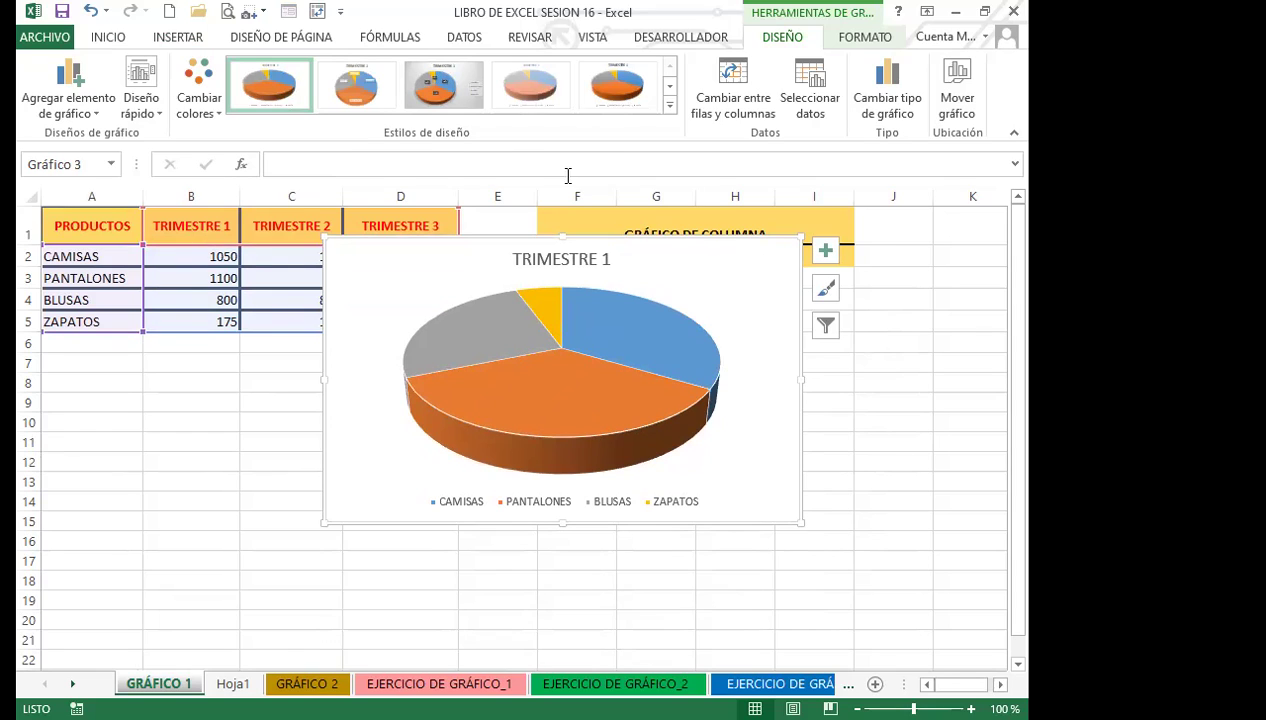
left_click(153, 118)
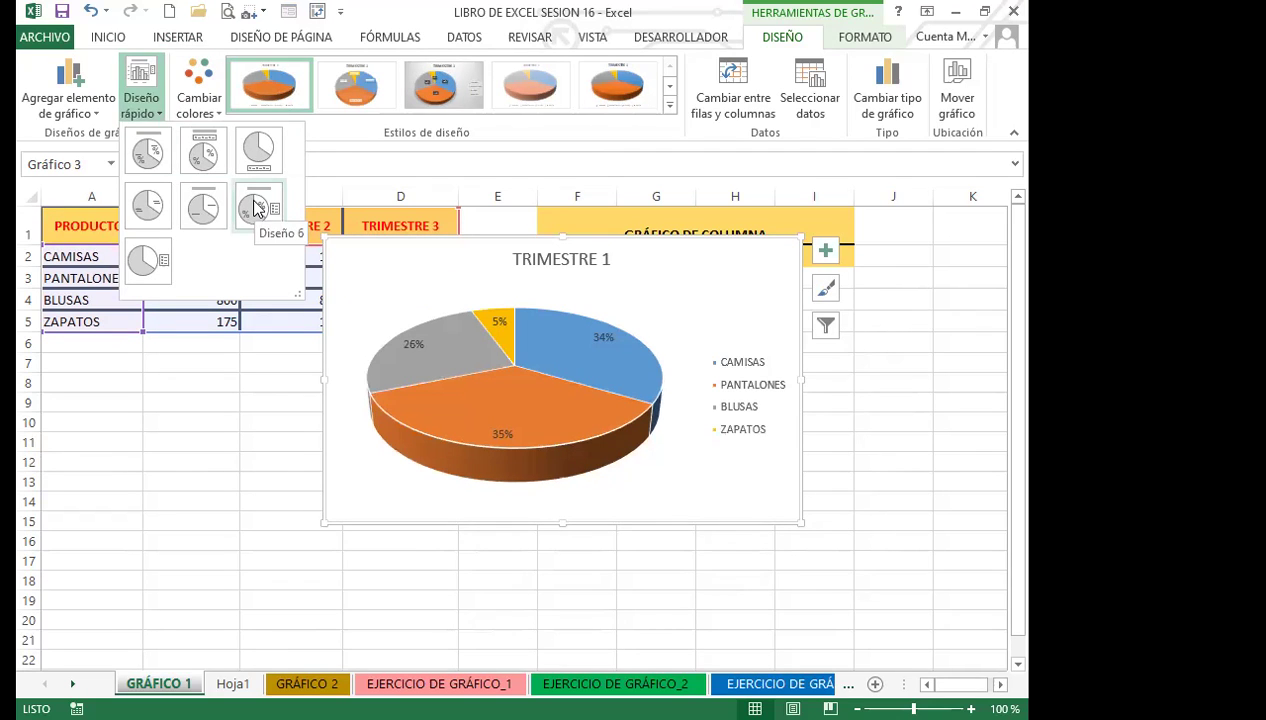
left_click(650, 278)
- Move the pie chart aside to uncover the quarterly figures, and place it over columns A to F starting at row 4
left_click_drag(709, 285, 575, 280)
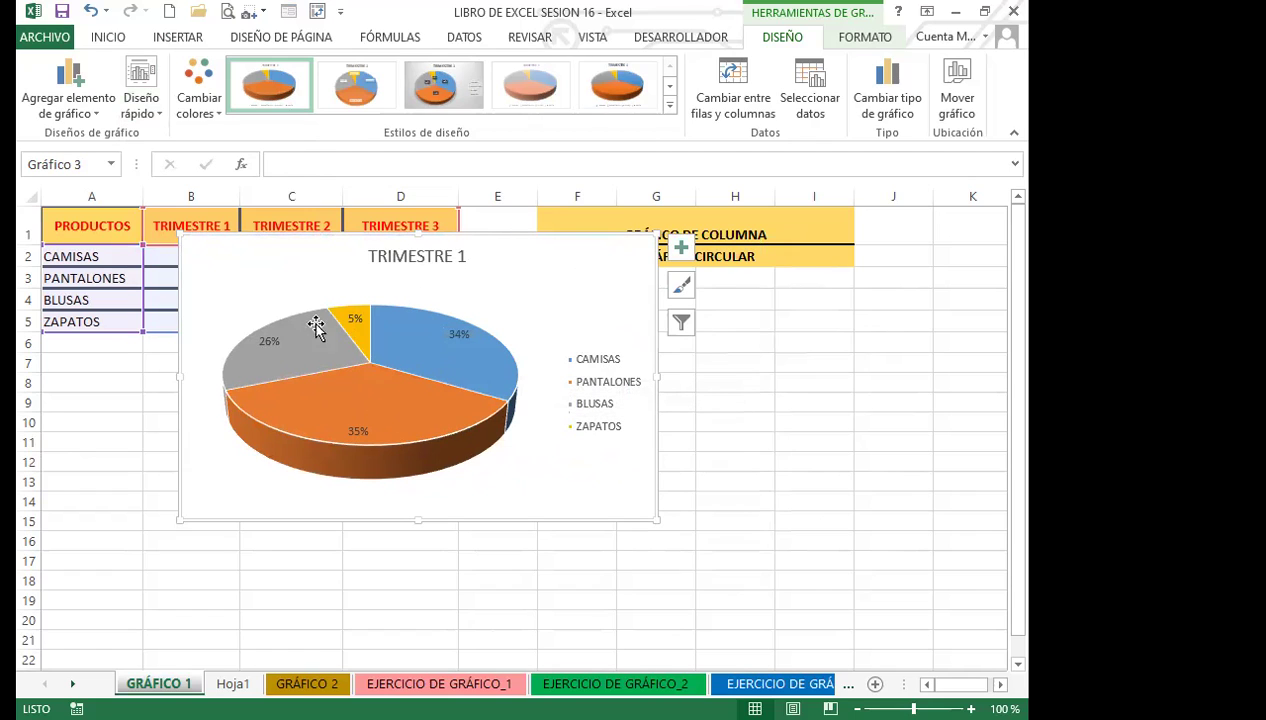
left_click_drag(513, 266, 785, 244)
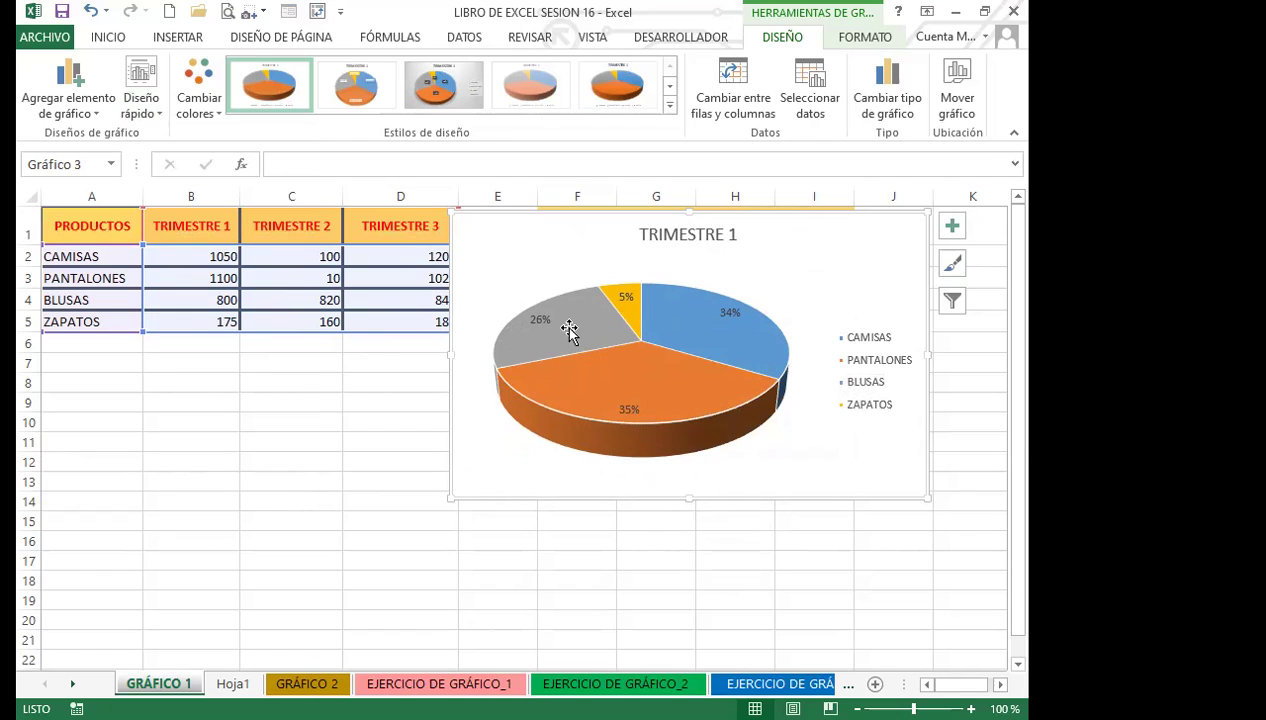
mouse_move(627, 428)
mouse_move(668, 413)
left_click_drag(808, 291, 476, 359)
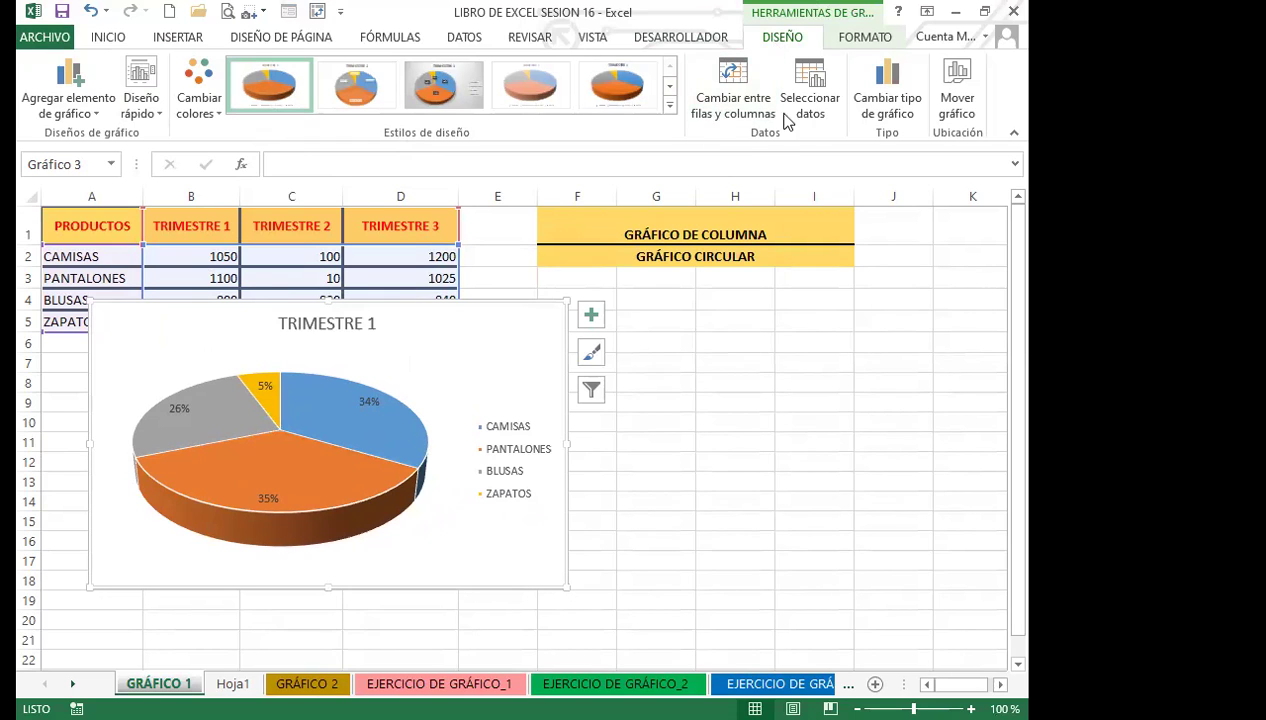
- Restrict the pie chart's data source to the TRIMESTRE 3 series by excluding TRIMESTRE 1 and TRIMESTRE 2
left_click(732, 80)
left_click(732, 80)
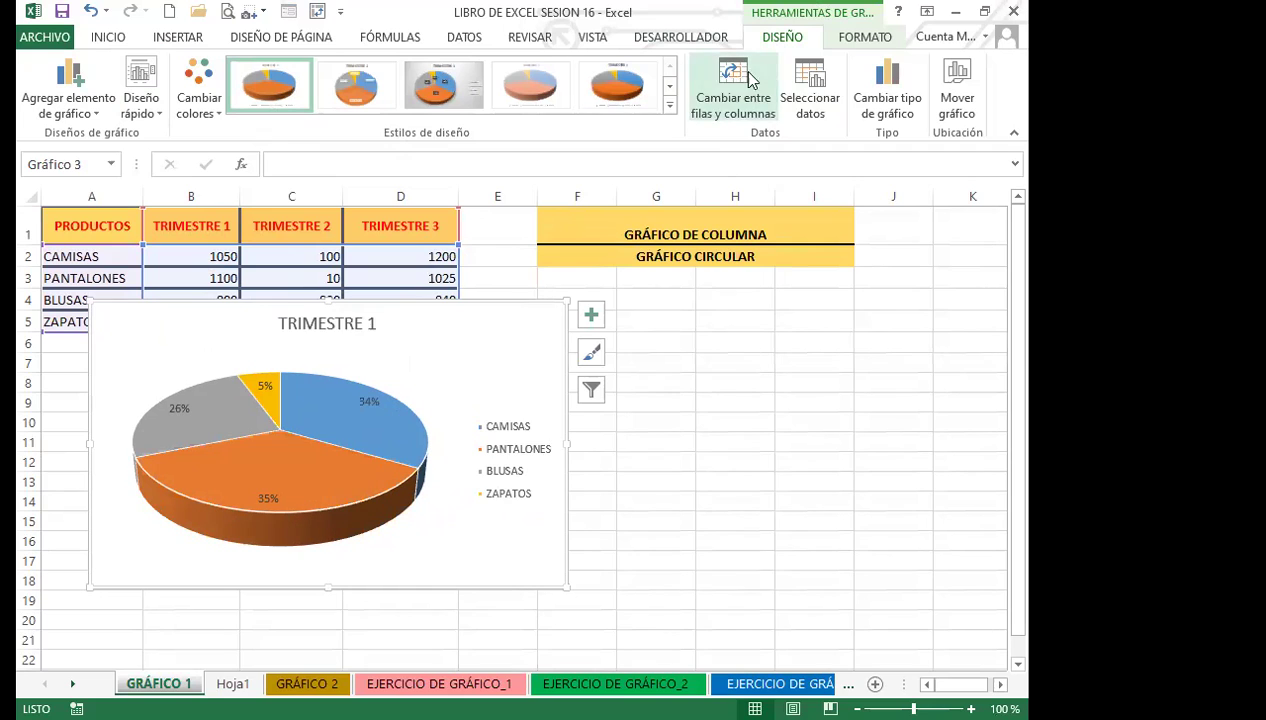
left_click(811, 80)
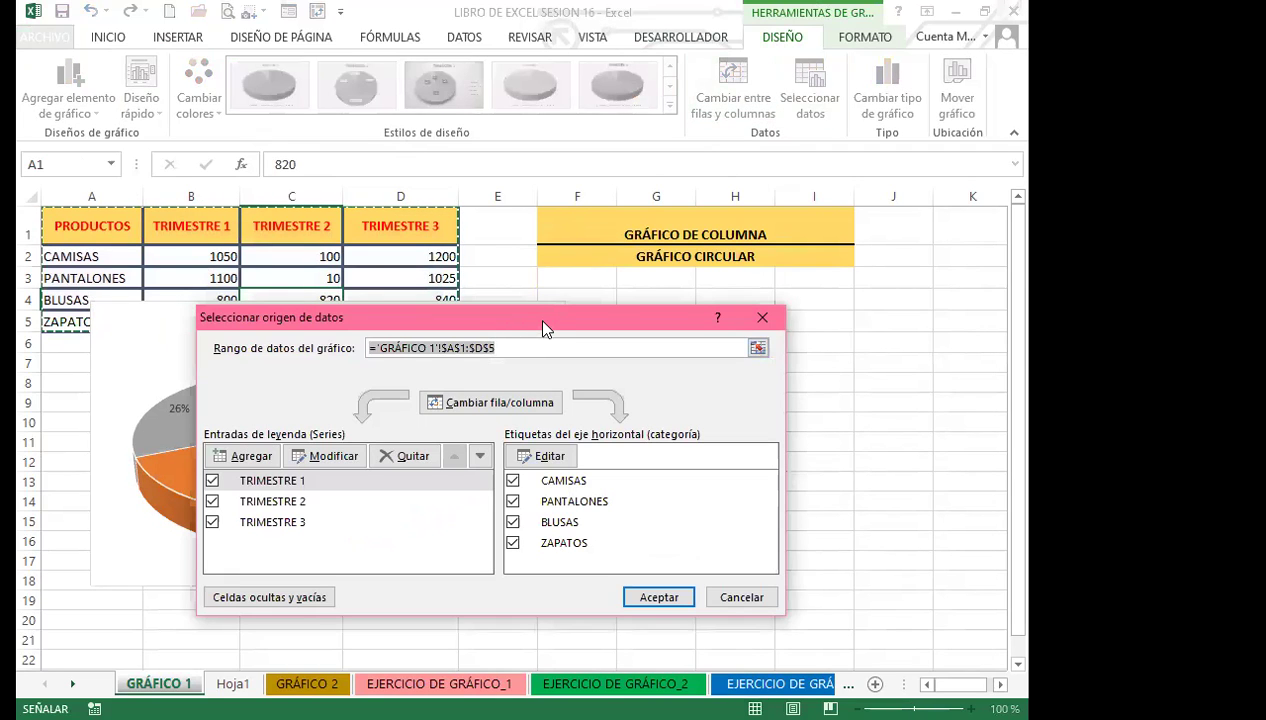
left_click_drag(543, 322, 818, 150)
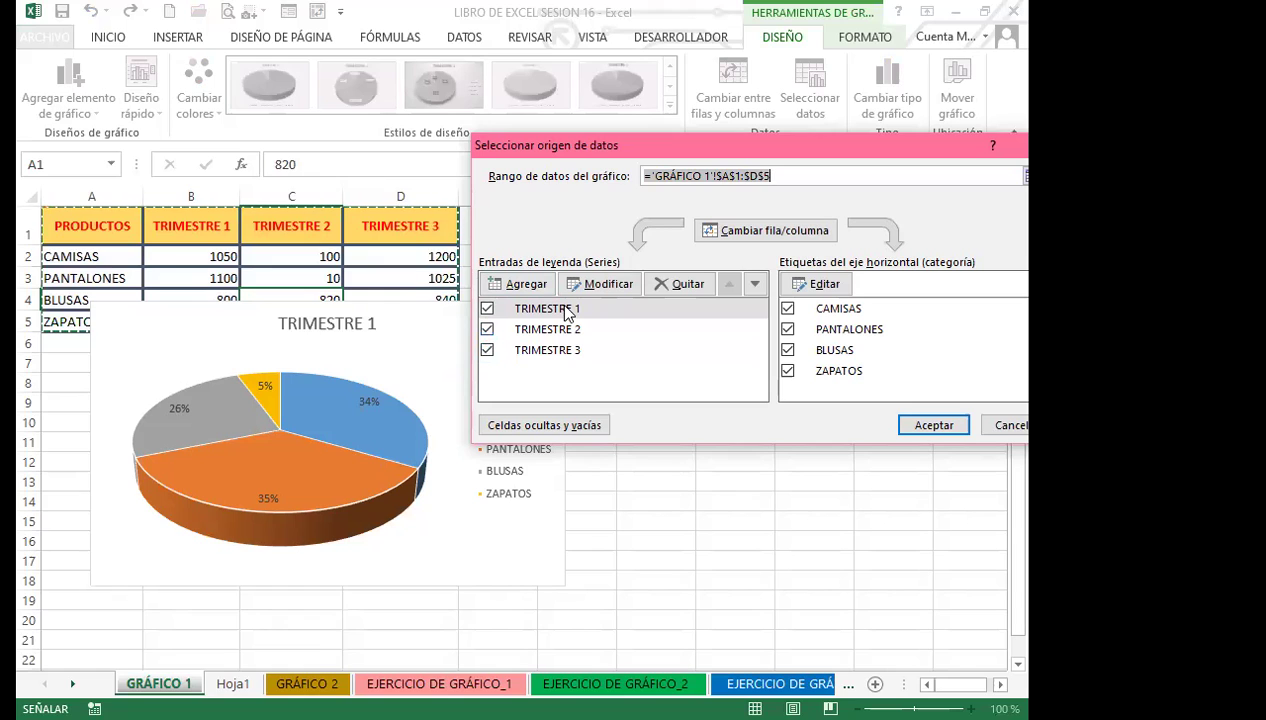
left_click(487, 309)
left_click(487, 329)
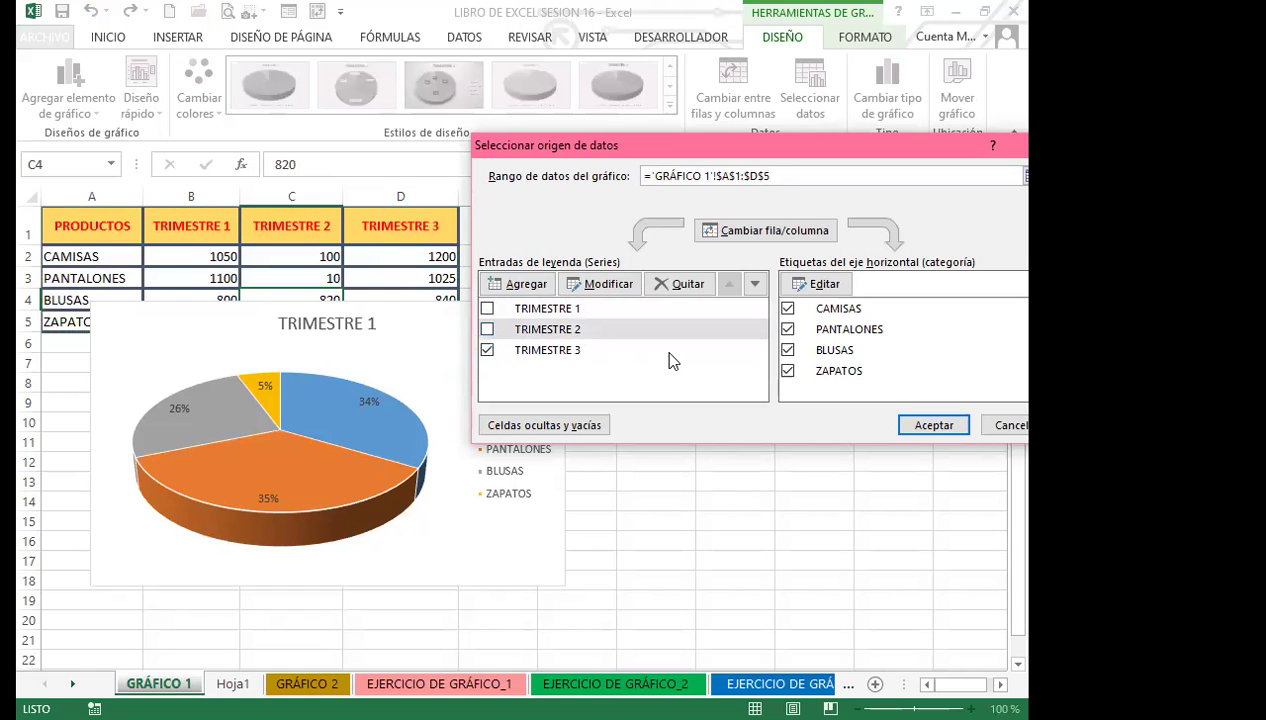
left_click(933, 426)
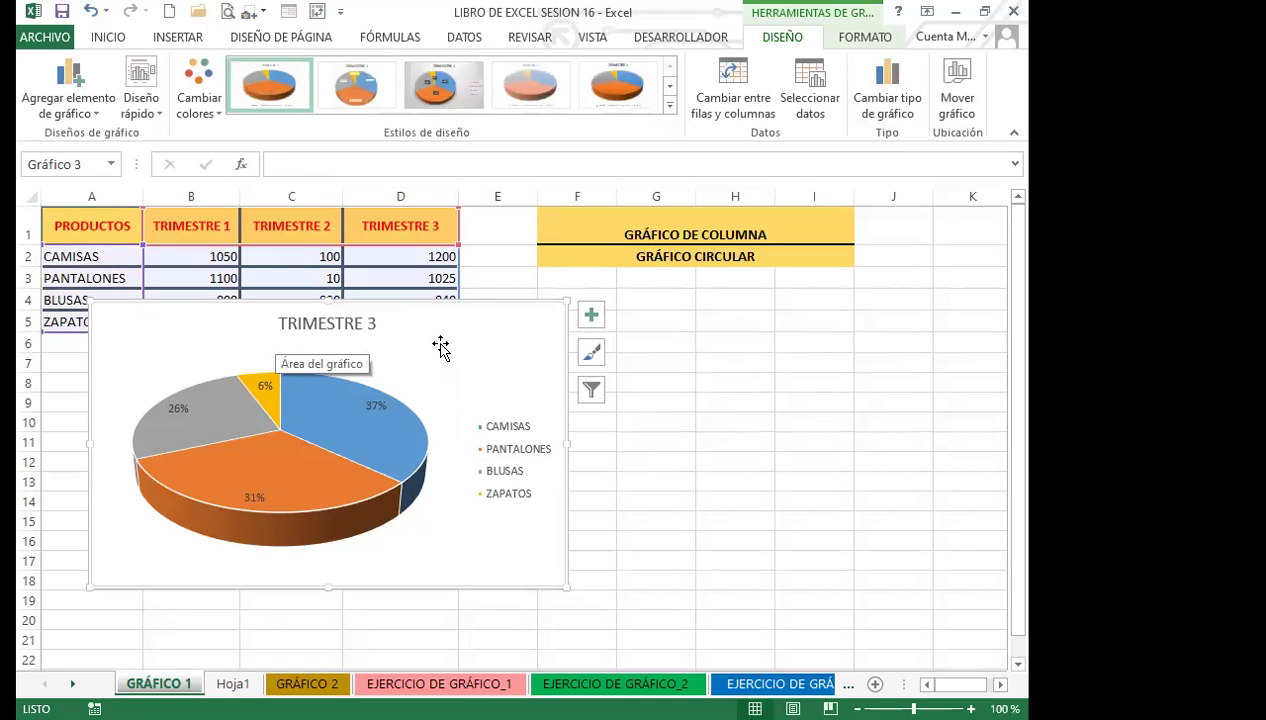
- Switch the pie chart's data source to the TRIMESTRE 2 series only, excluding TRIMESTRE 3
left_click(813, 78)
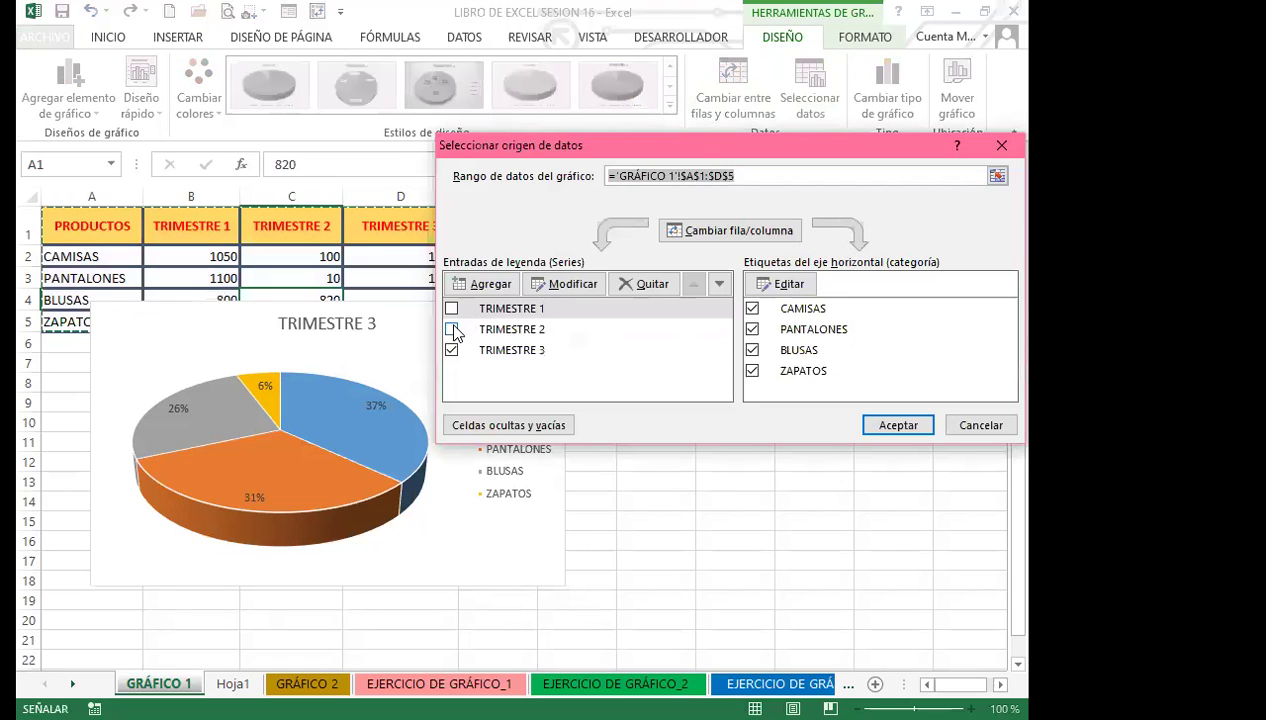
left_click(452, 330)
left_click(452, 349)
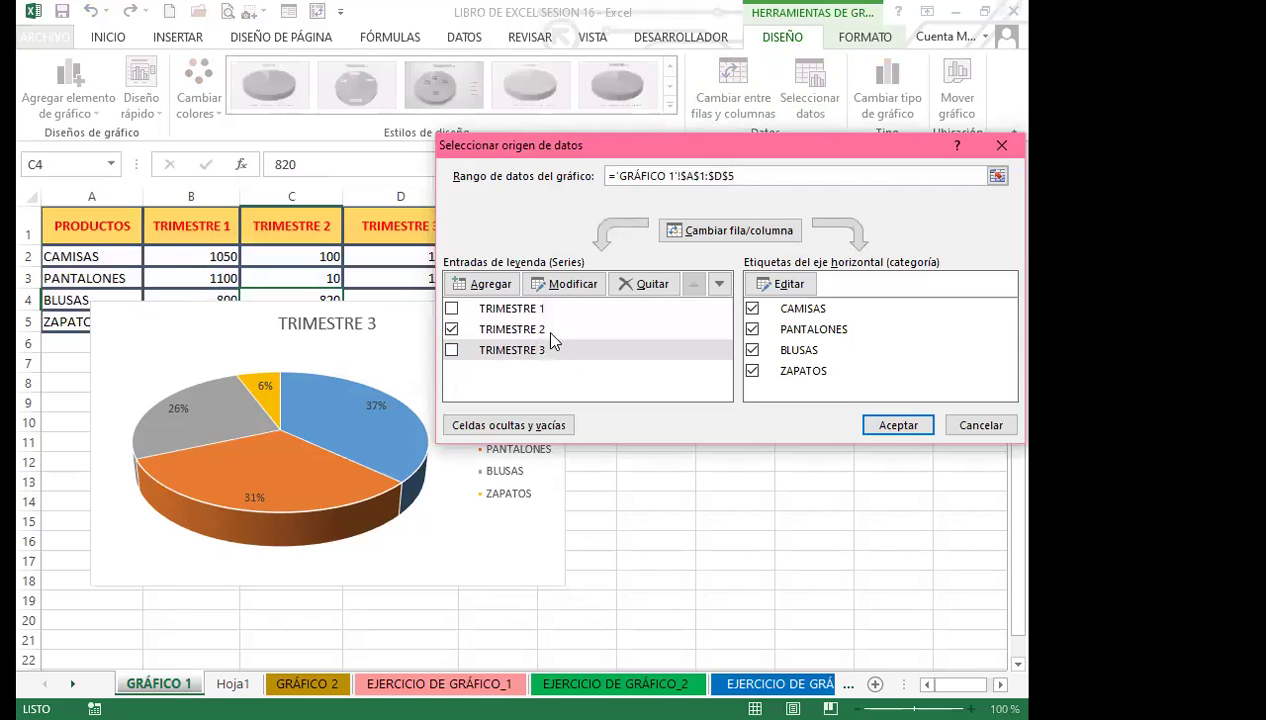
left_click(898, 425)
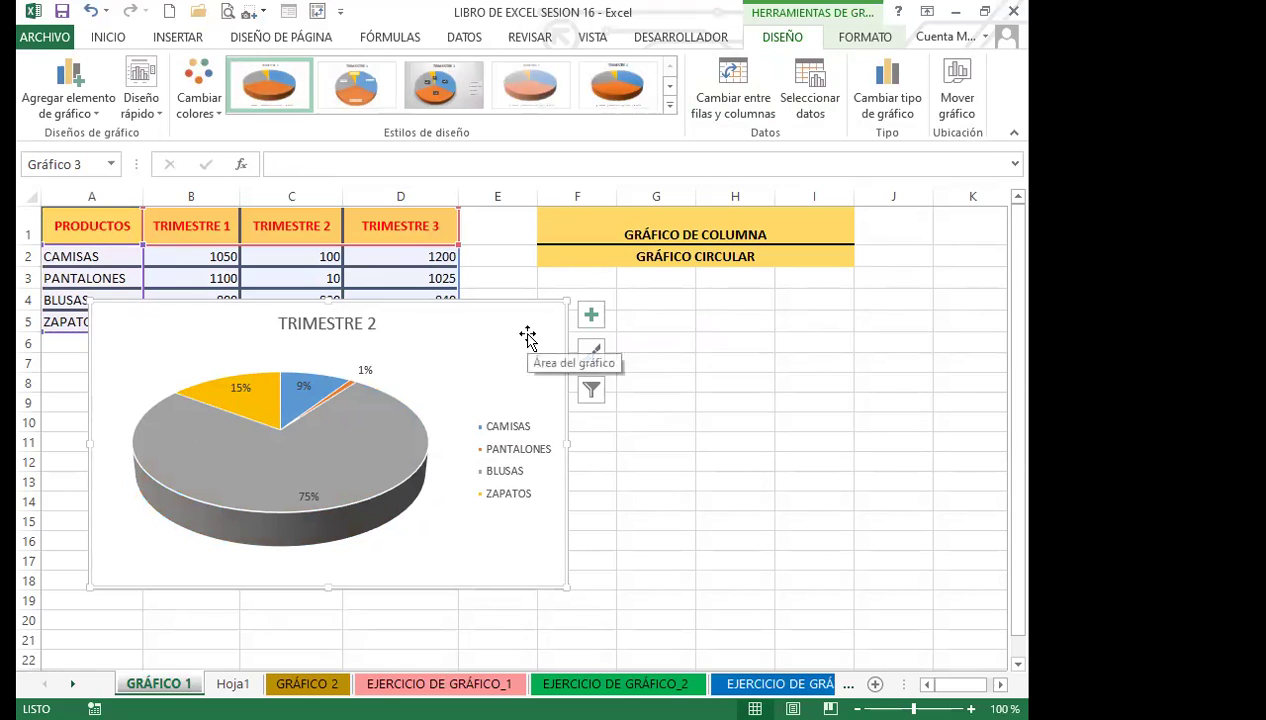
- Move the pie chart off the table and set the TRIMESTRE 2 value for PANTALONES to 100
left_click_drag(490, 350, 902, 305)
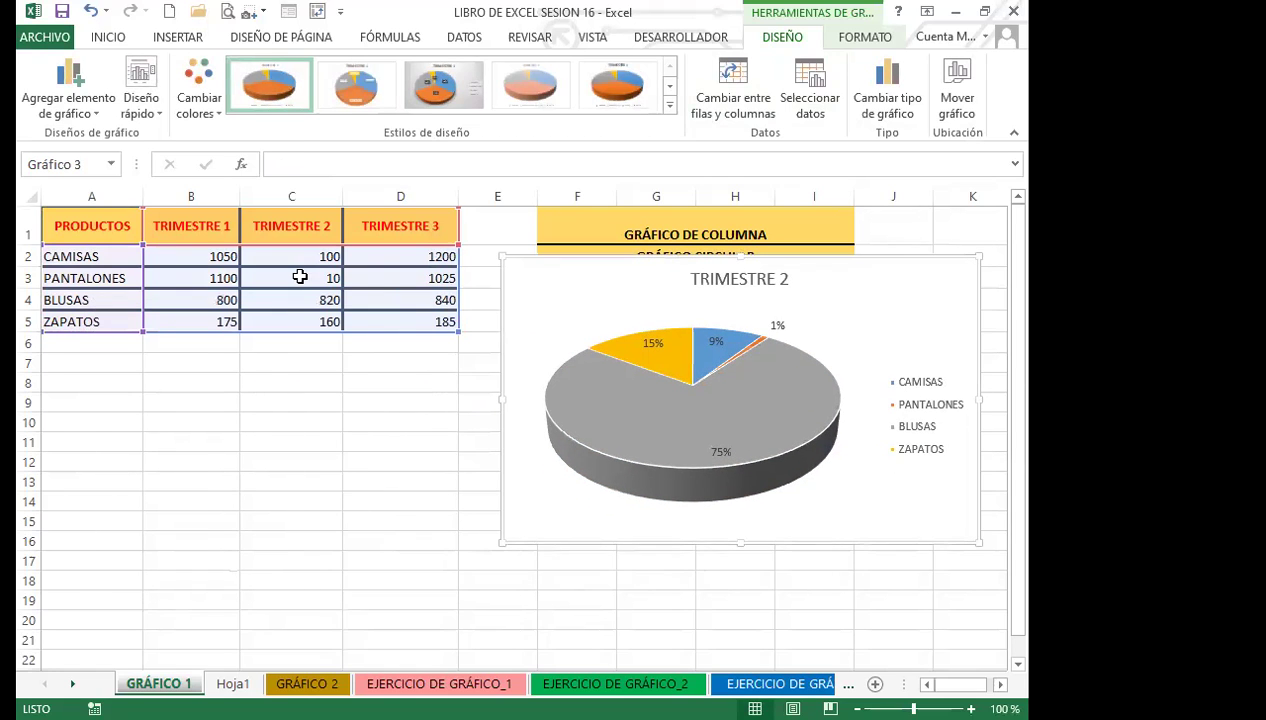
left_click(300, 277)
key("F2")
type("0")
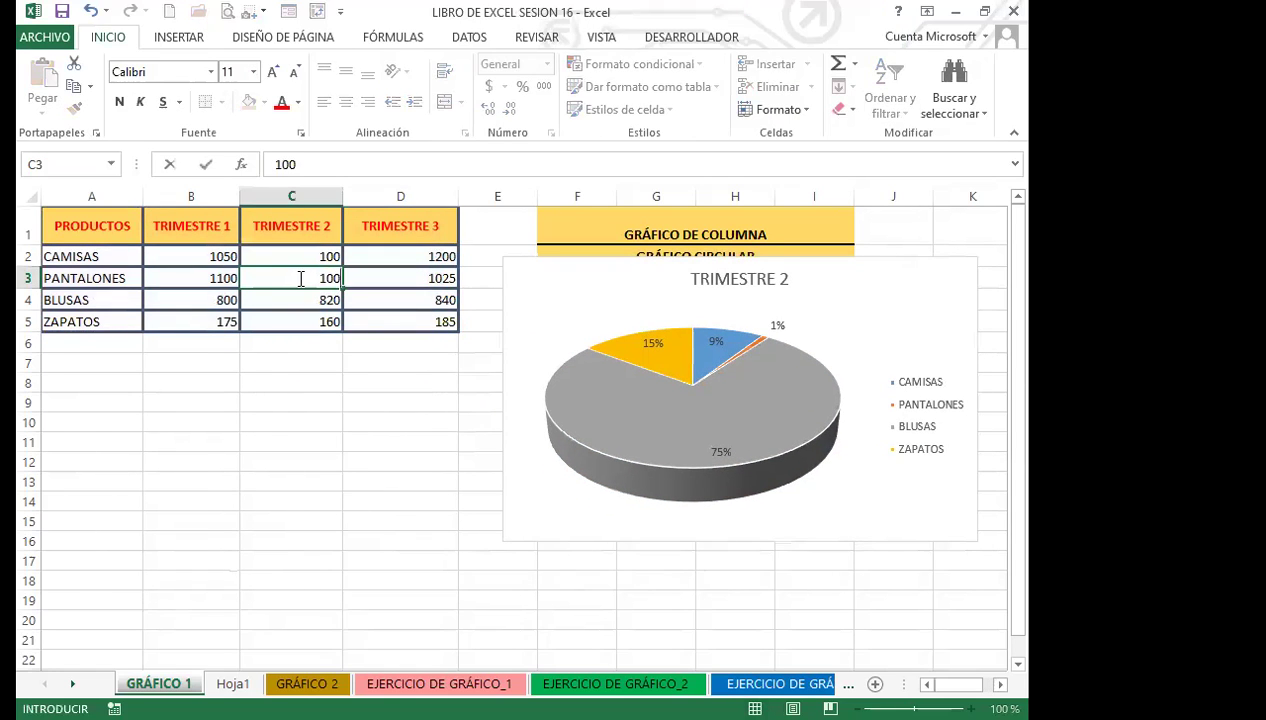
key("Return")
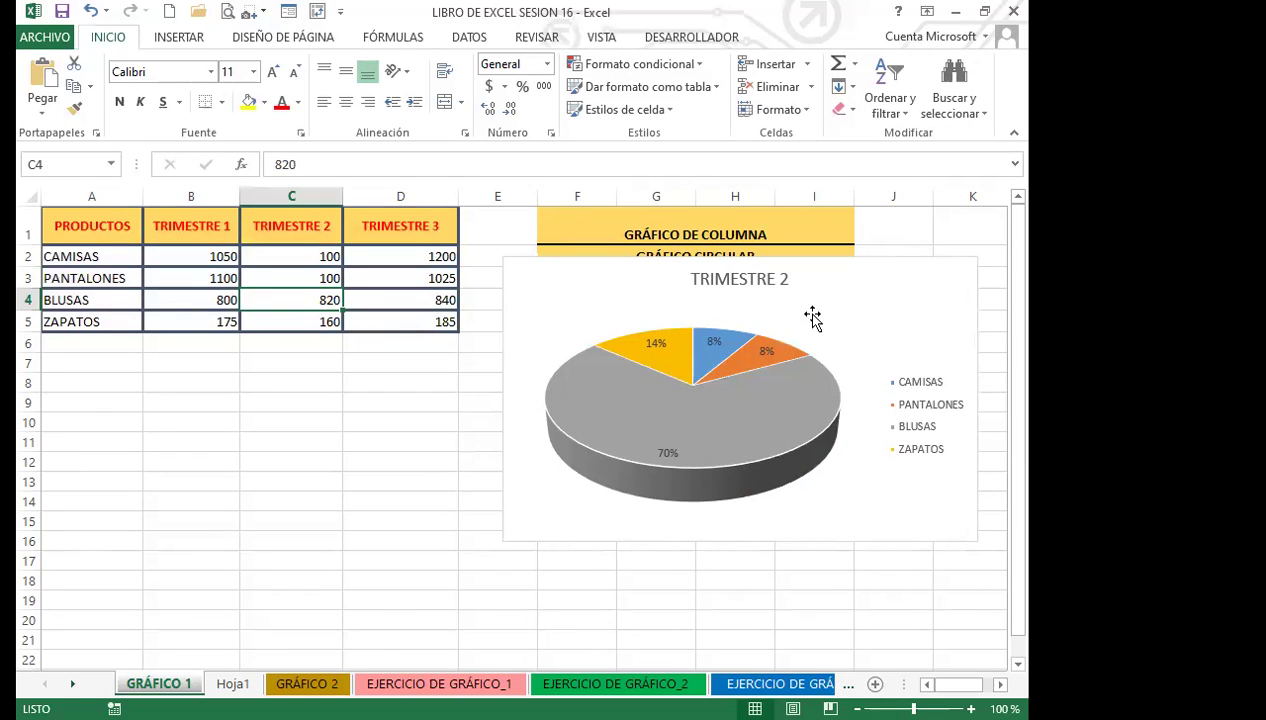
- Set the TRIMESTRE 2 value for PANTALONES to 1100 and move the pie chart over columns B to F starting at row 4
left_click(316, 278)
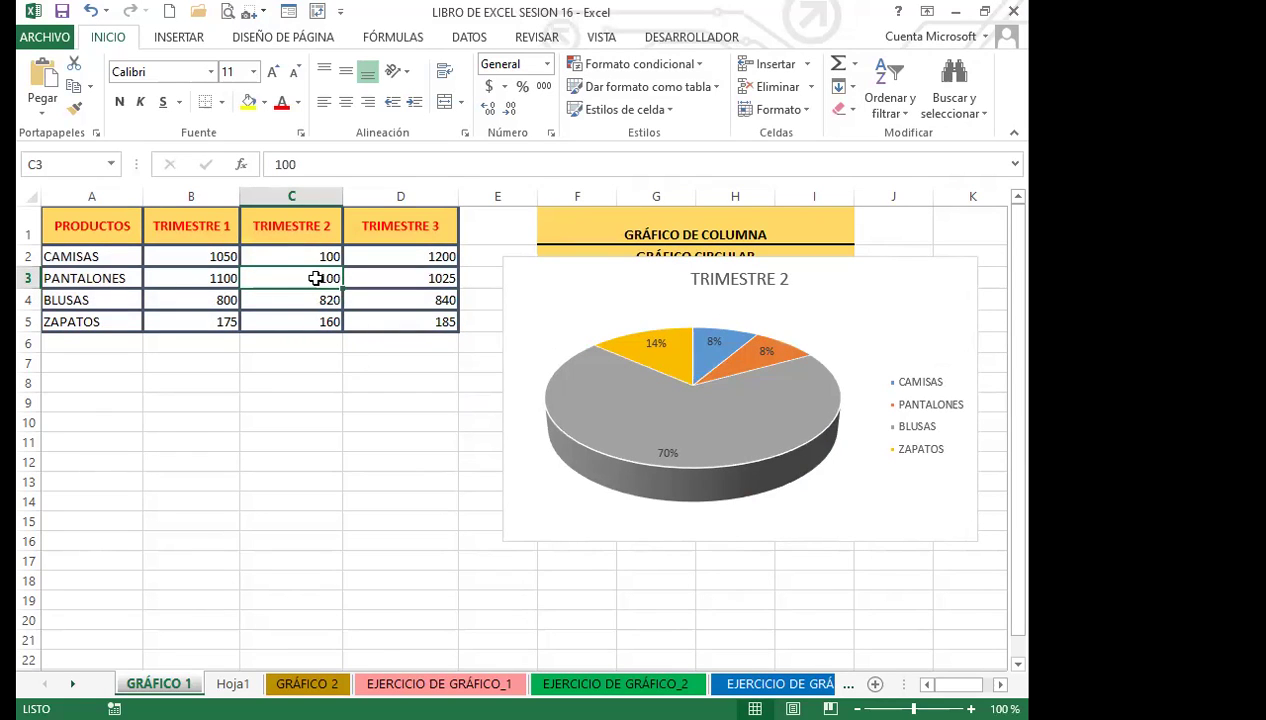
type("1100")
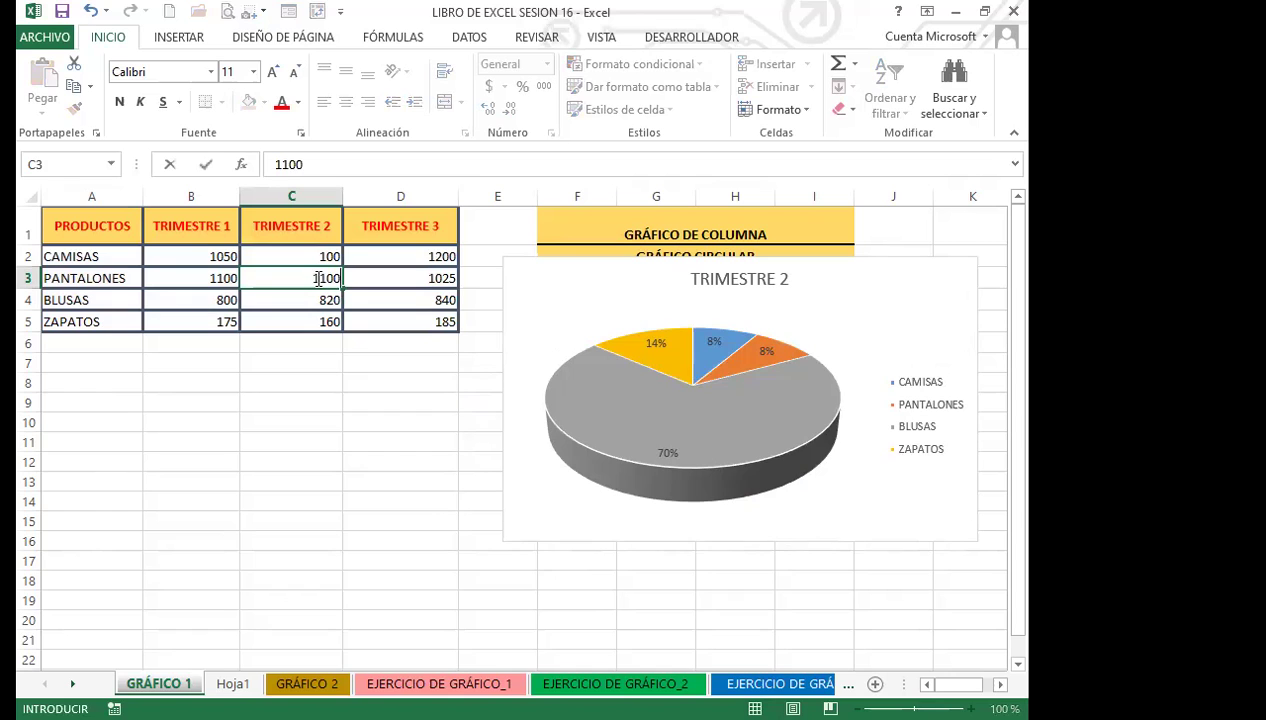
key("Return")
left_click_drag(870, 328, 496, 343)
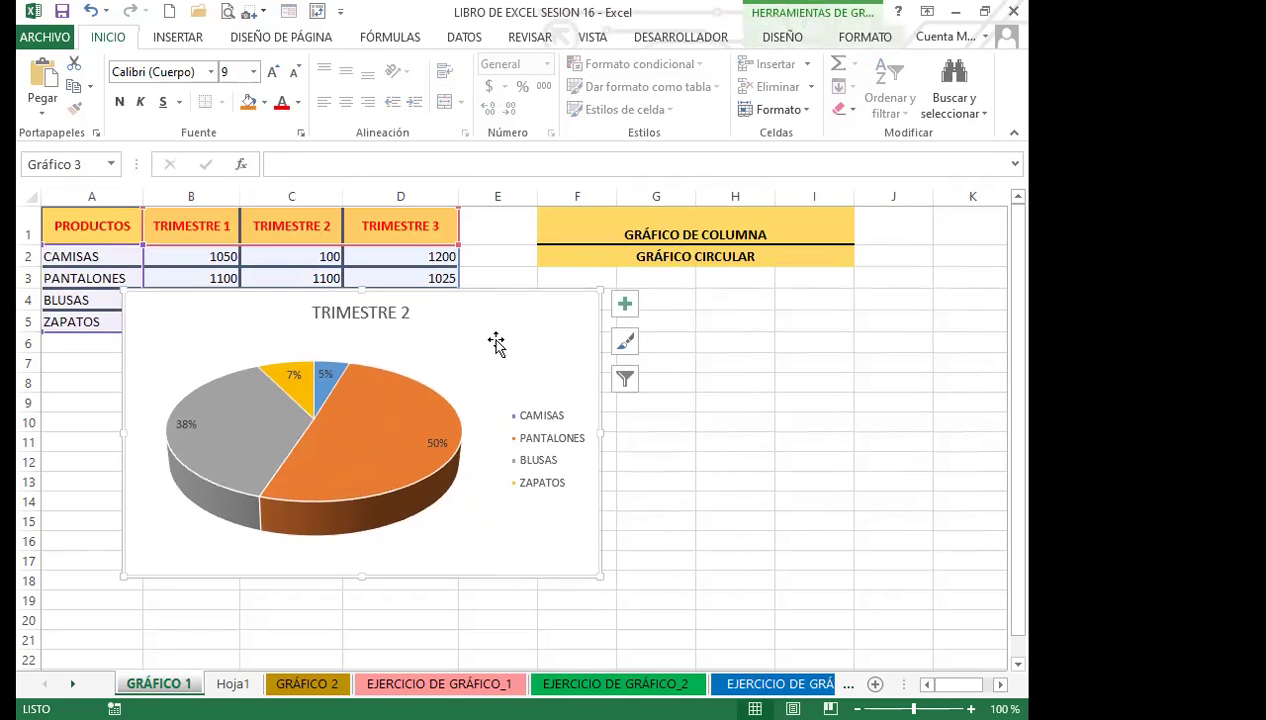
- Try switching the pie chart's data source to TRIMESTRE 1 only, and restore the TRIMESTRE 2 selection before leaving
left_click(778, 38)
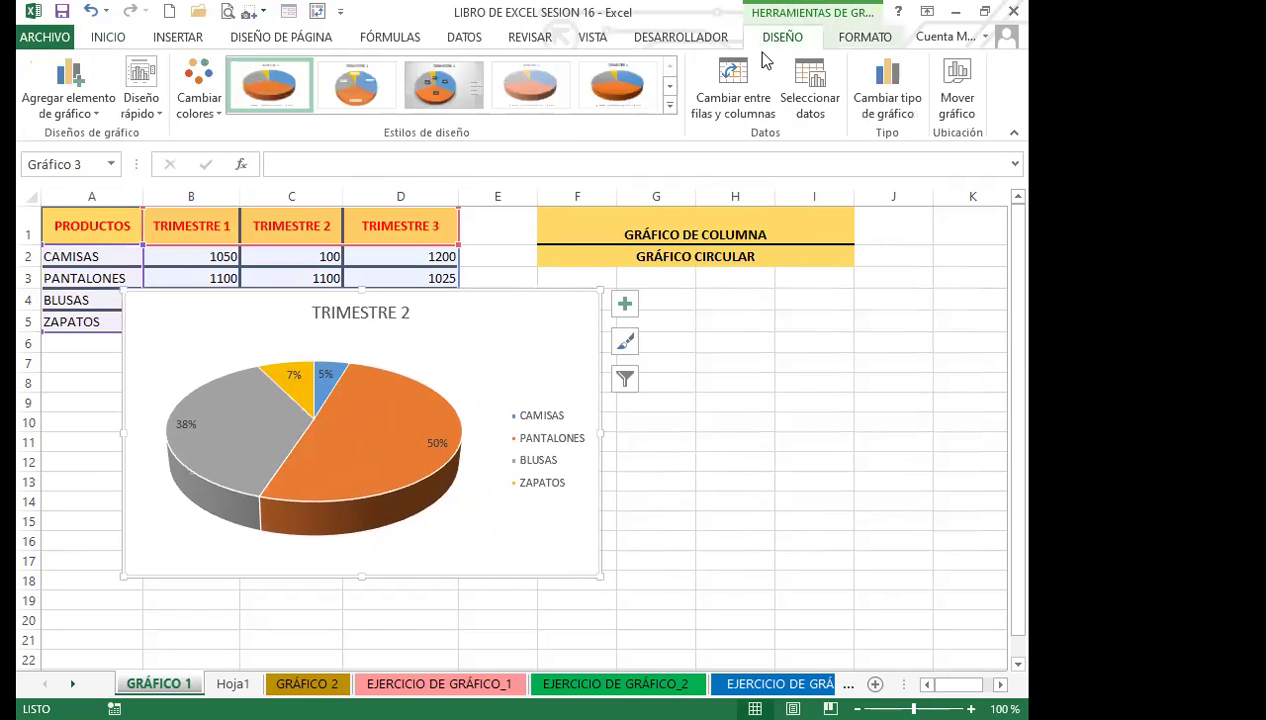
left_click(810, 85)
left_click(451, 350)
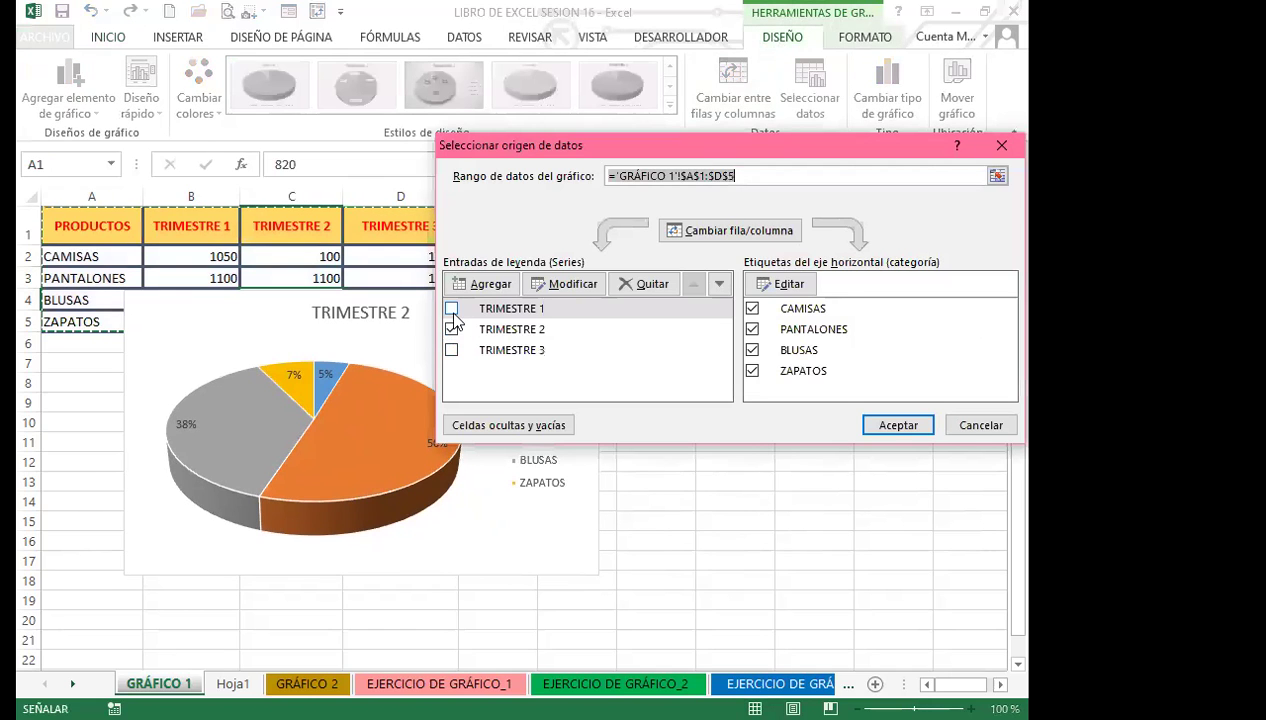
left_click(451, 308)
left_click(451, 329)
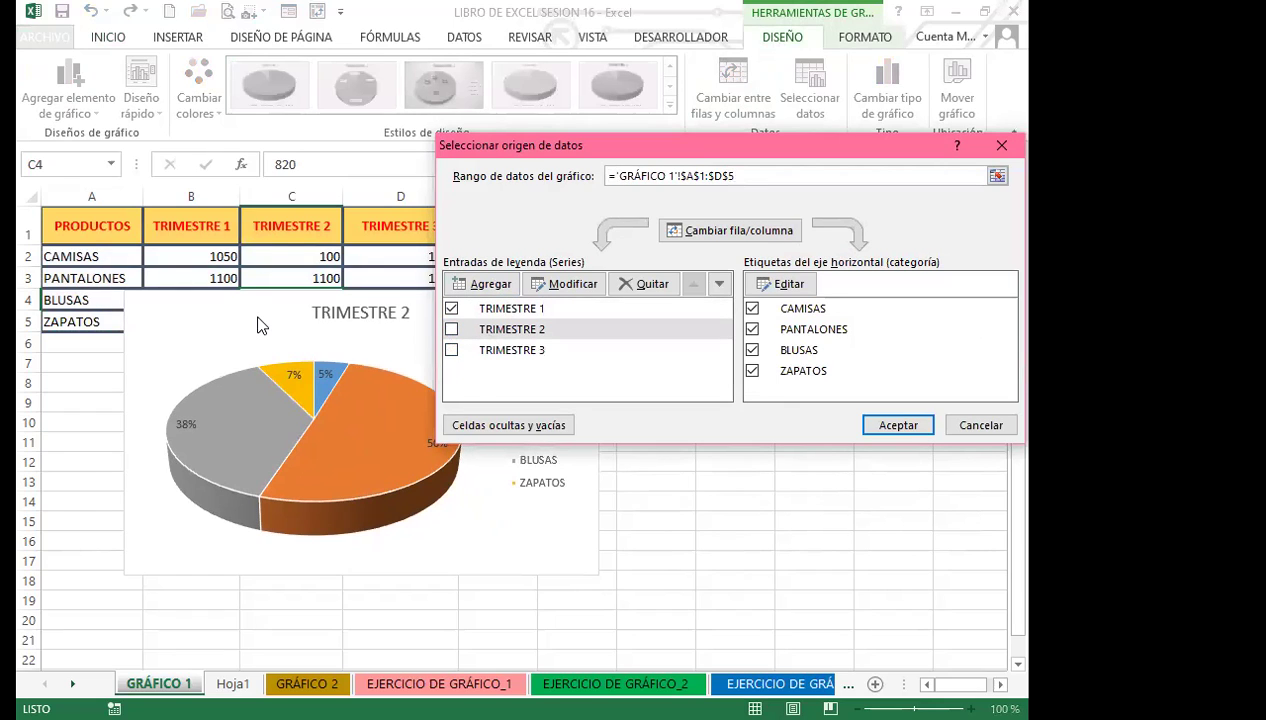
left_click(451, 329)
left_click(451, 308)
left_click(926, 425)
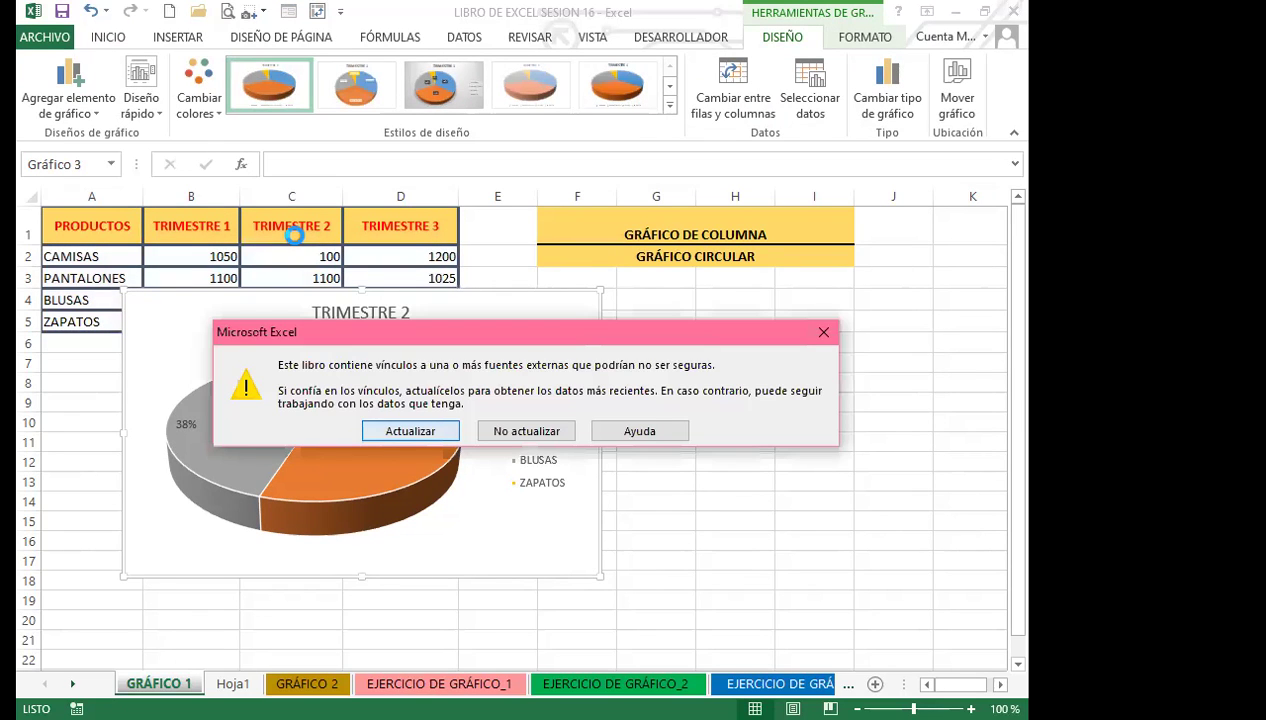
- Open the GRAFICOS 1 workbook, updating its external links and continuing, and move the TRIMESTRE 1 pie chart below its table
key("Return")
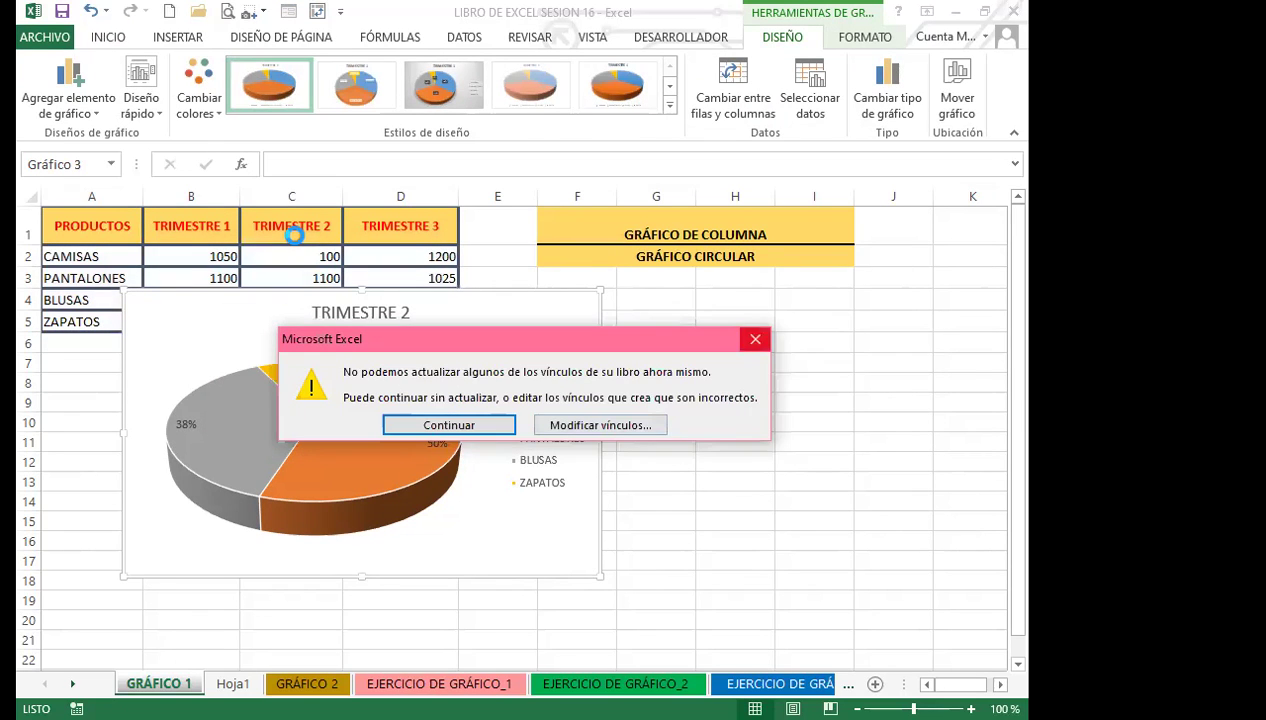
key("Return")
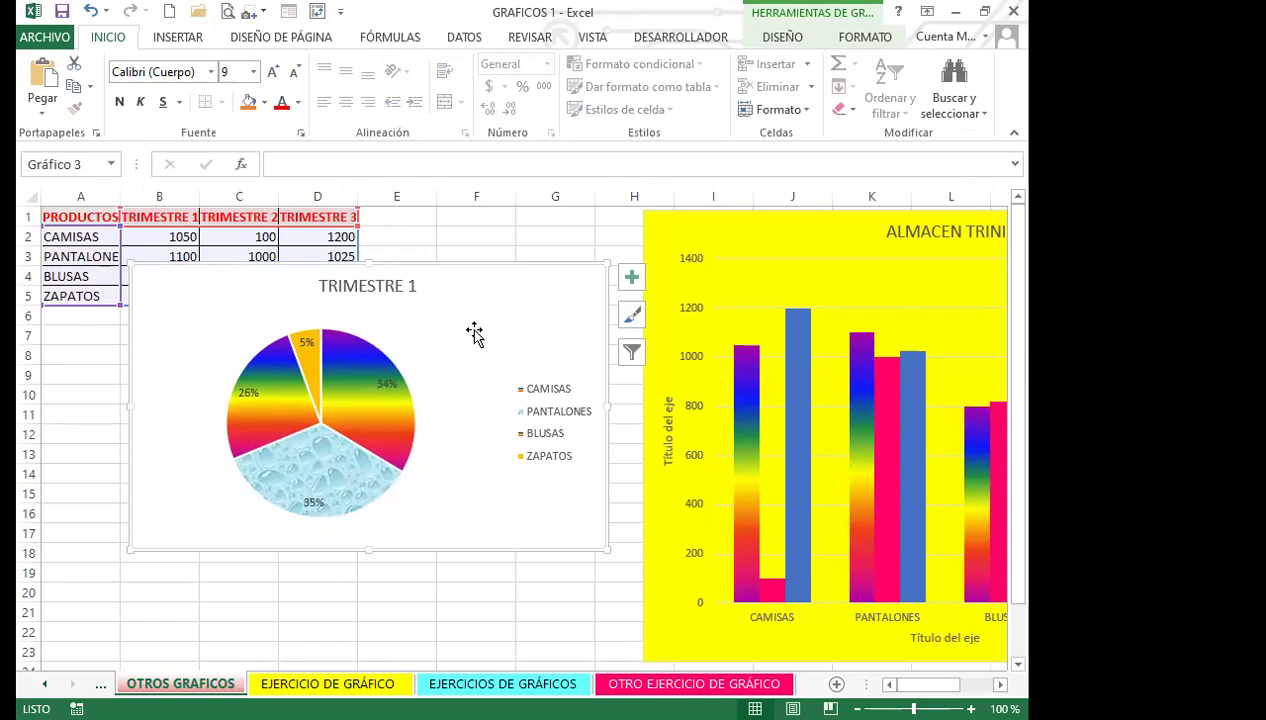
mouse_move(388, 470)
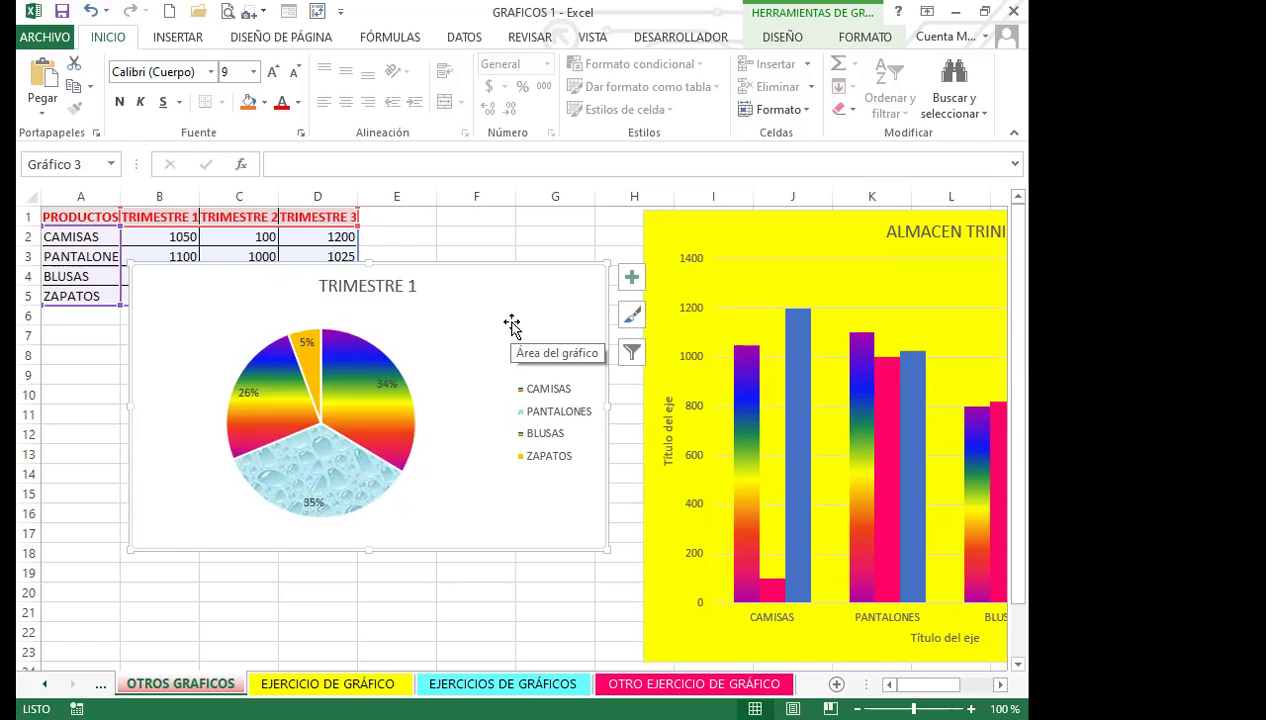
left_click_drag(500, 308, 469, 388)
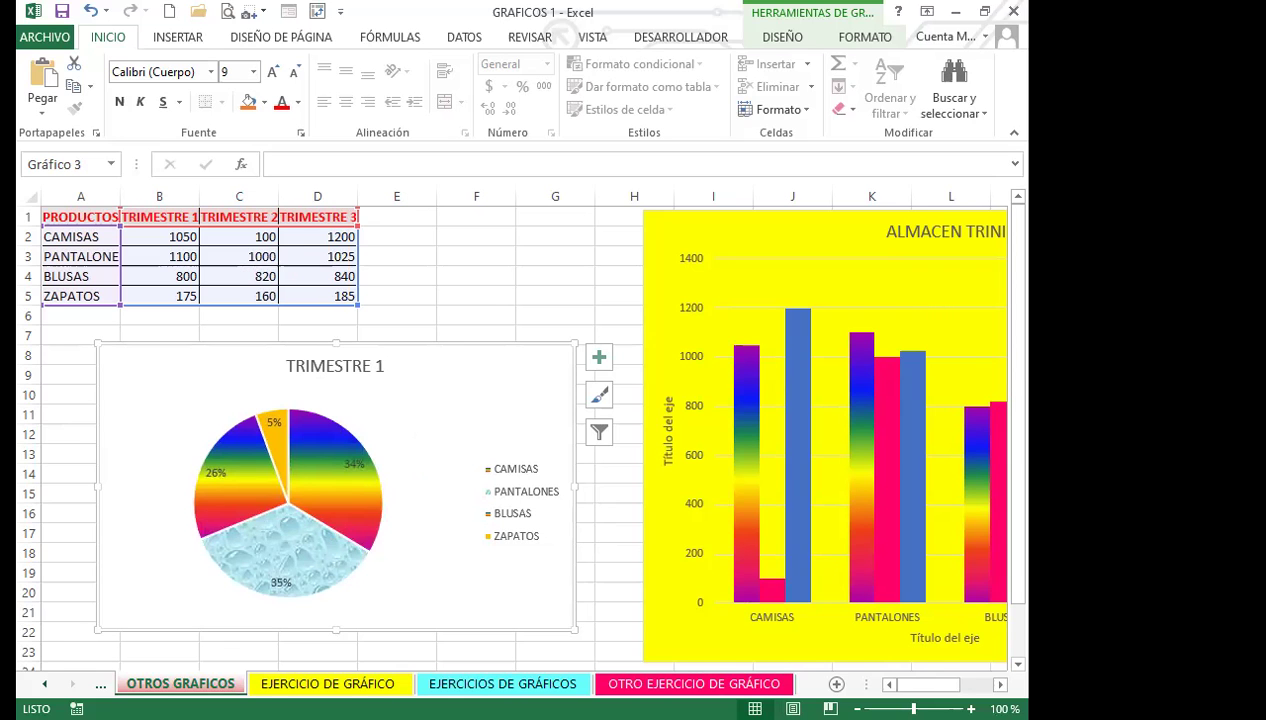
- Give the chart area of the ALMACEN TRINIDAD column chart a solid fill in the recently used pink
scroll(310, 405, "right", 5)
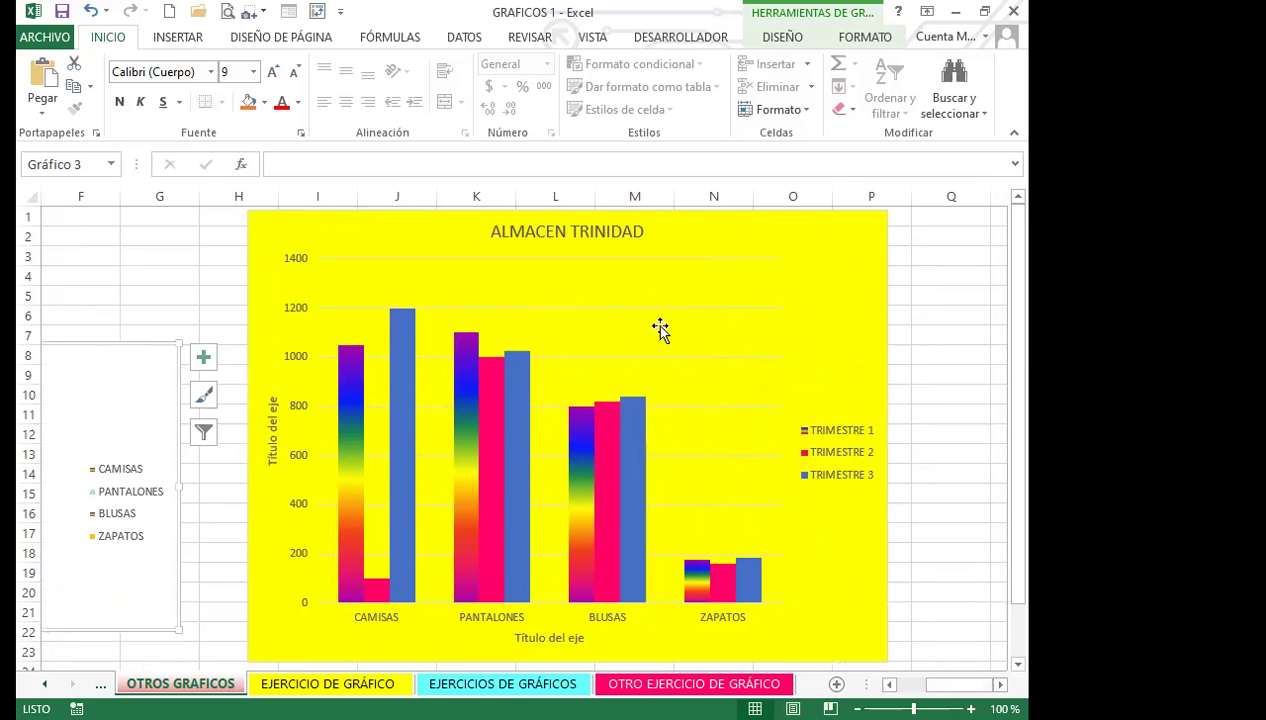
left_click(843, 335)
scroll(763, 517, "down", 1)
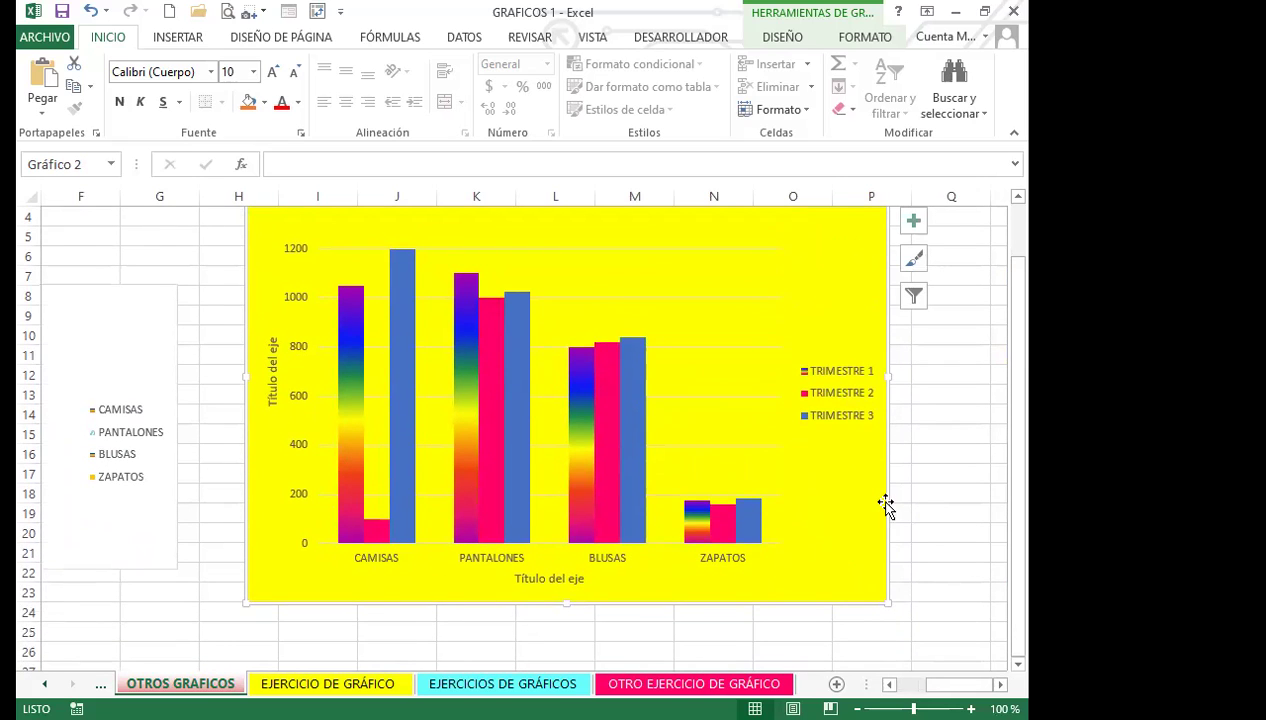
double_click(854, 502)
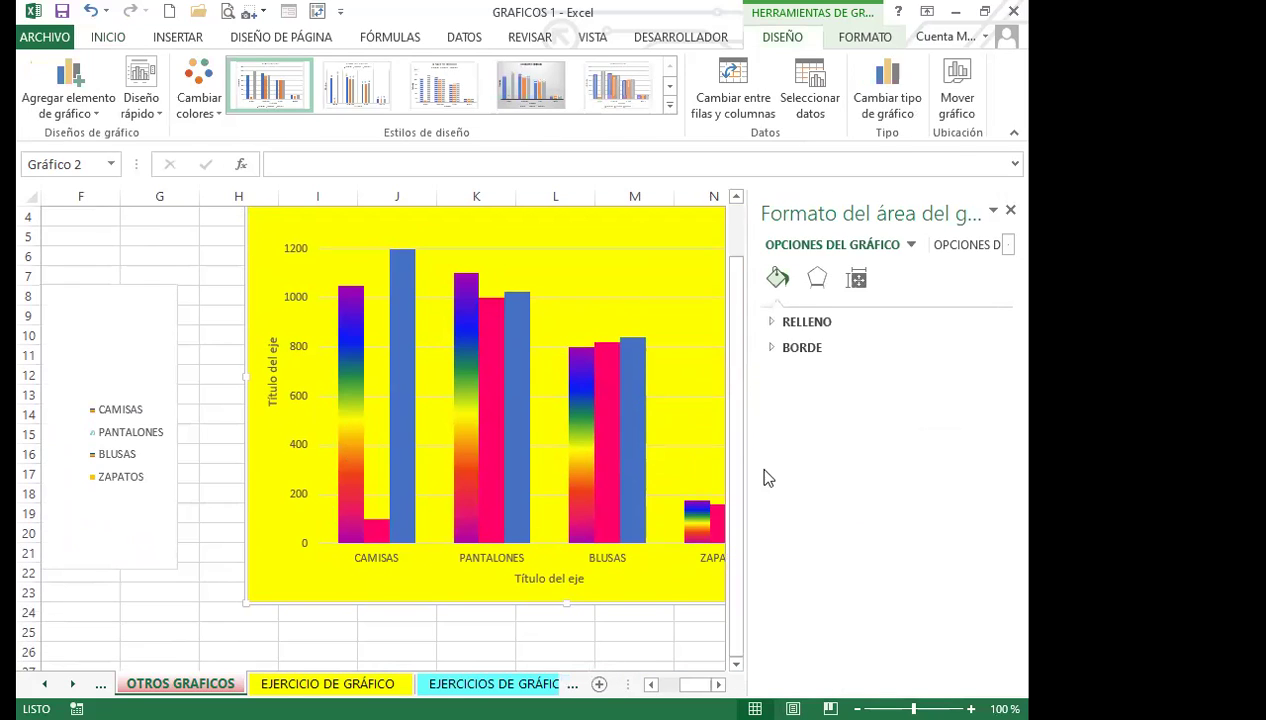
left_click(771, 322)
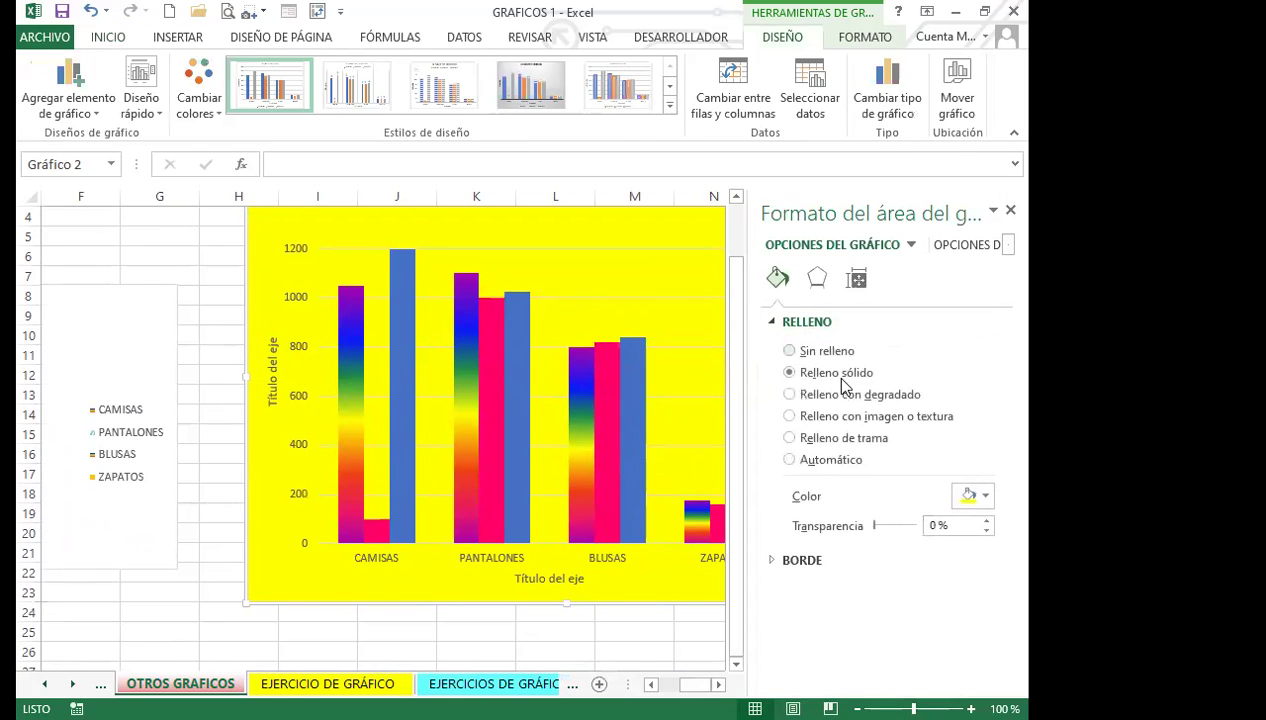
left_click(986, 497)
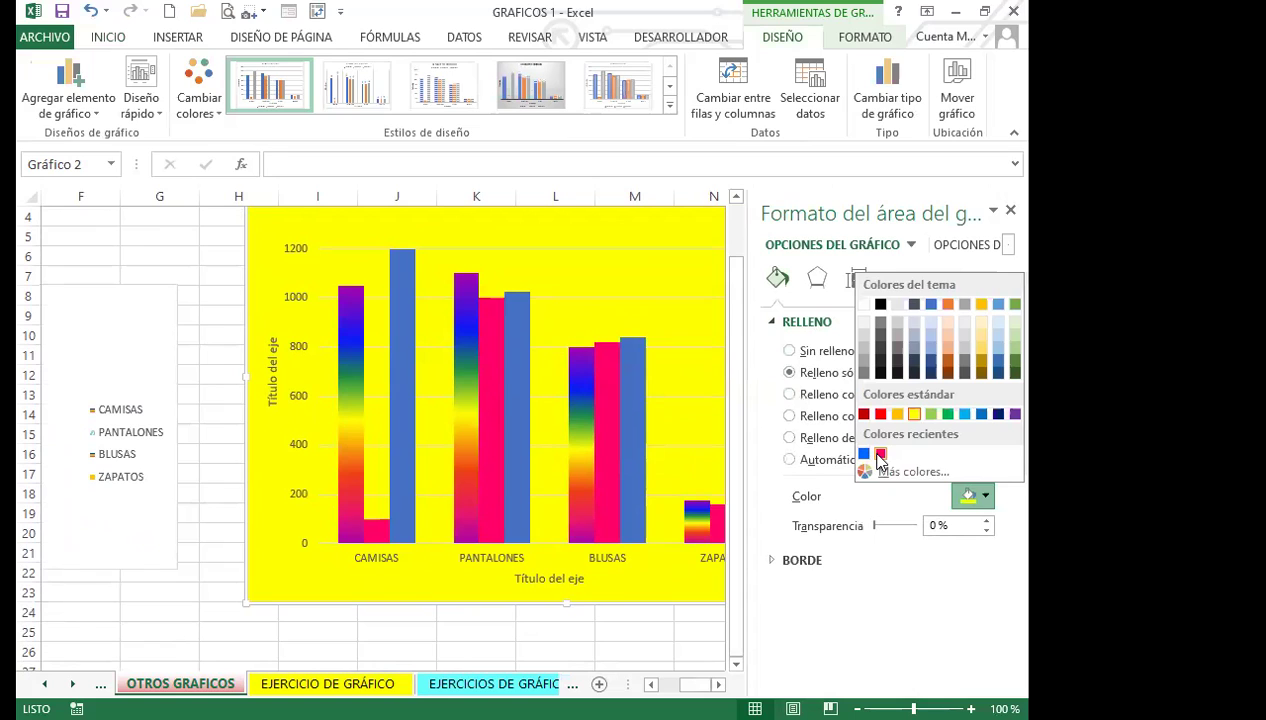
left_click(880, 455)
- Fill the plot area of the ALMACEN TRINIDAD chart with a solid near-black theme shade and leave its formatting
left_click(588, 300)
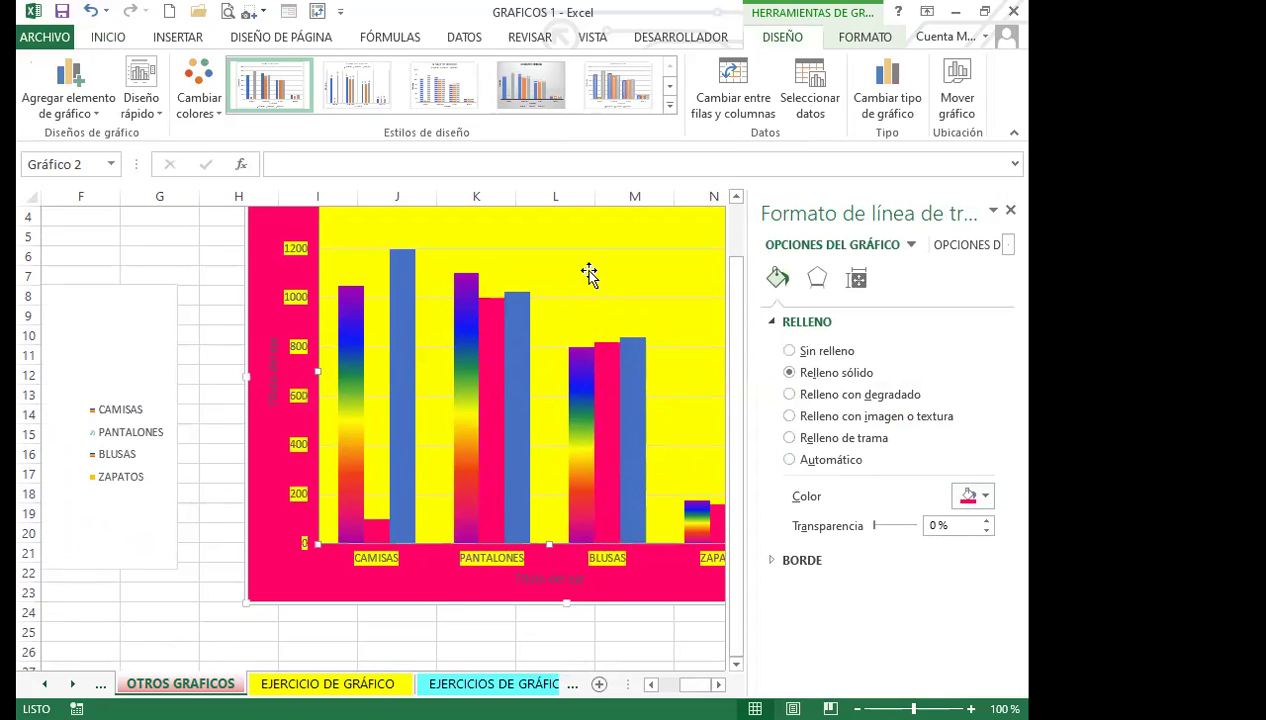
left_click(986, 497)
left_click(881, 361)
left_click(238, 276)
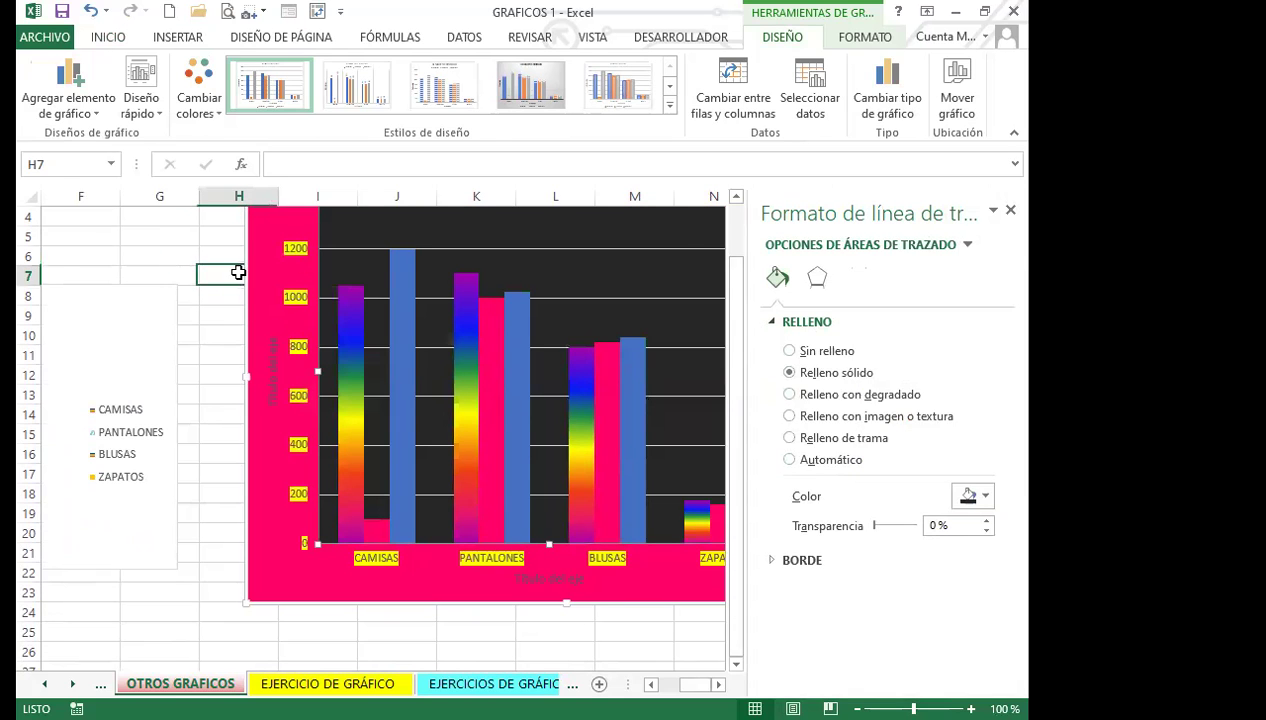
left_click(1011, 212)
left_click(935, 390)
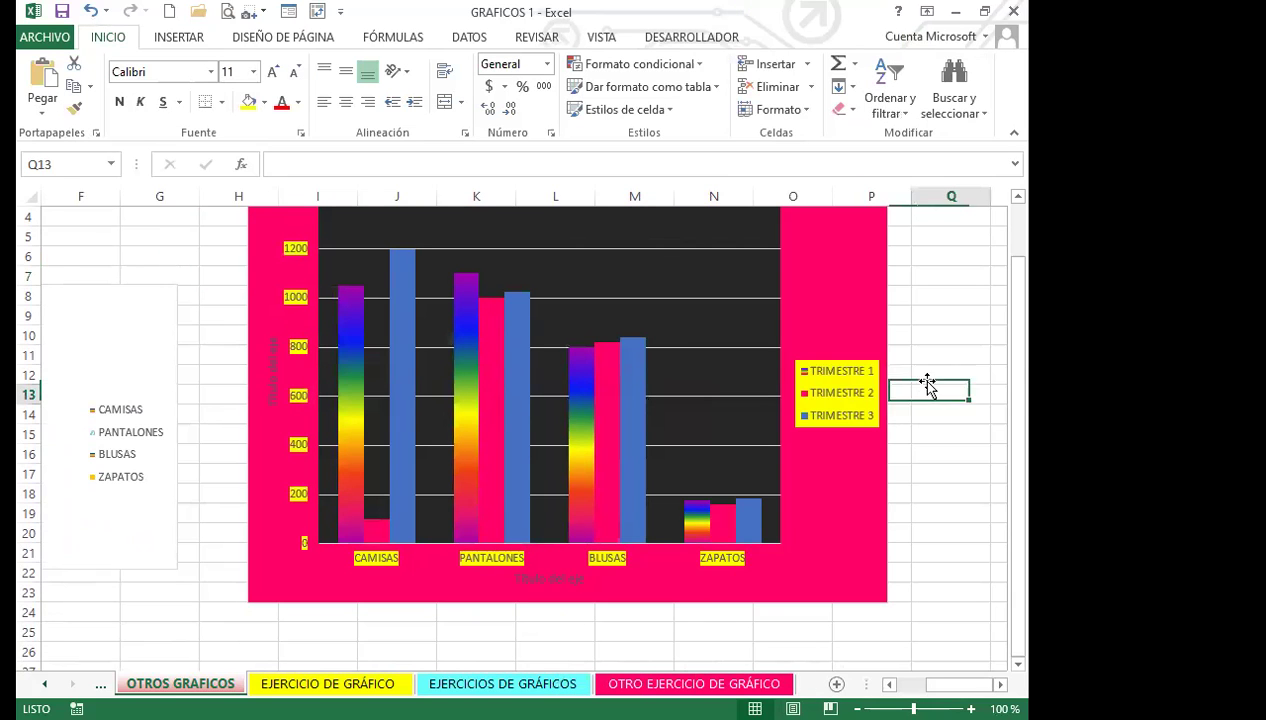
- Give the ALMACEN TRINIDAD chart title a solid white fill after trying blue, and close the formatting options
scroll(828, 393, "up", 1)
left_click(830, 385)
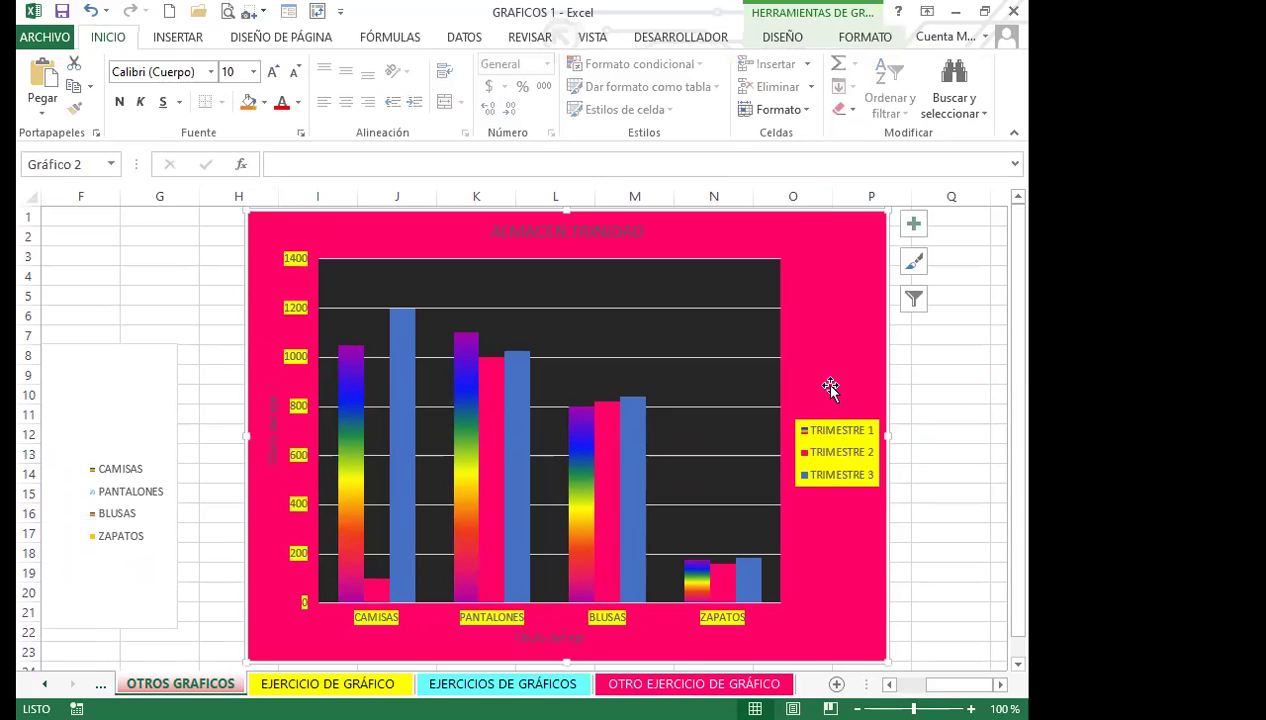
left_click(577, 229)
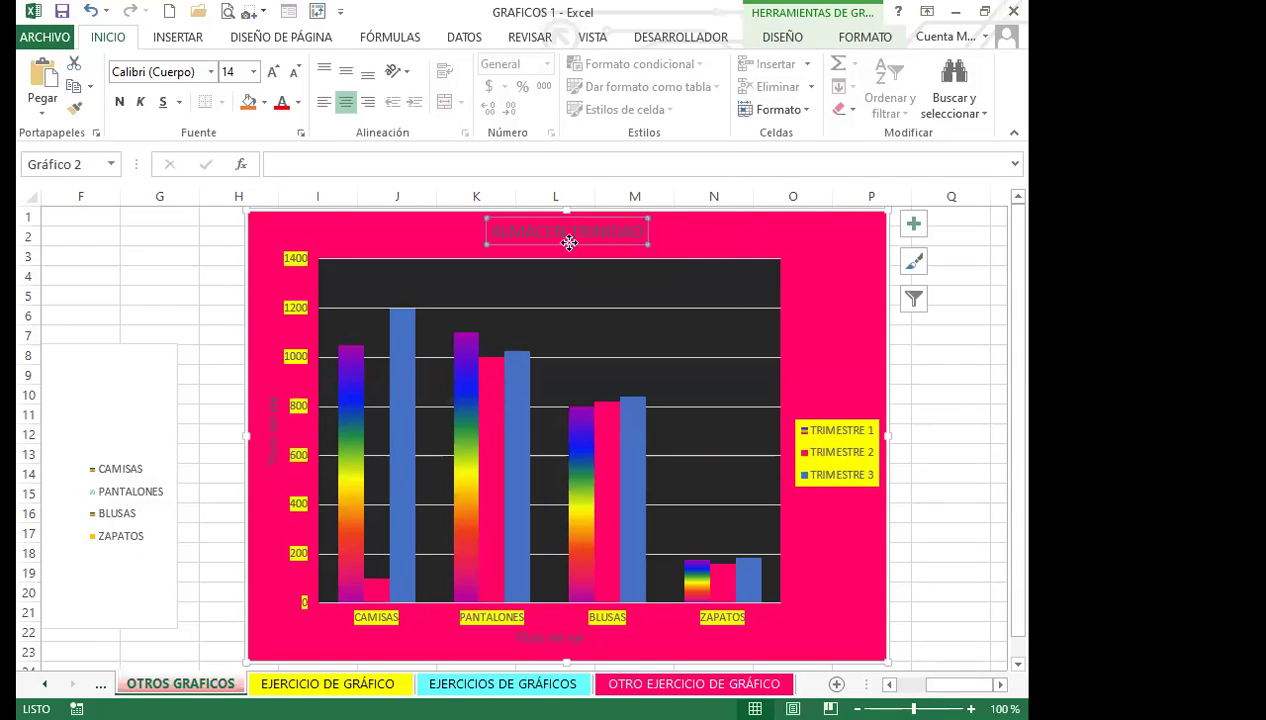
double_click(576, 241)
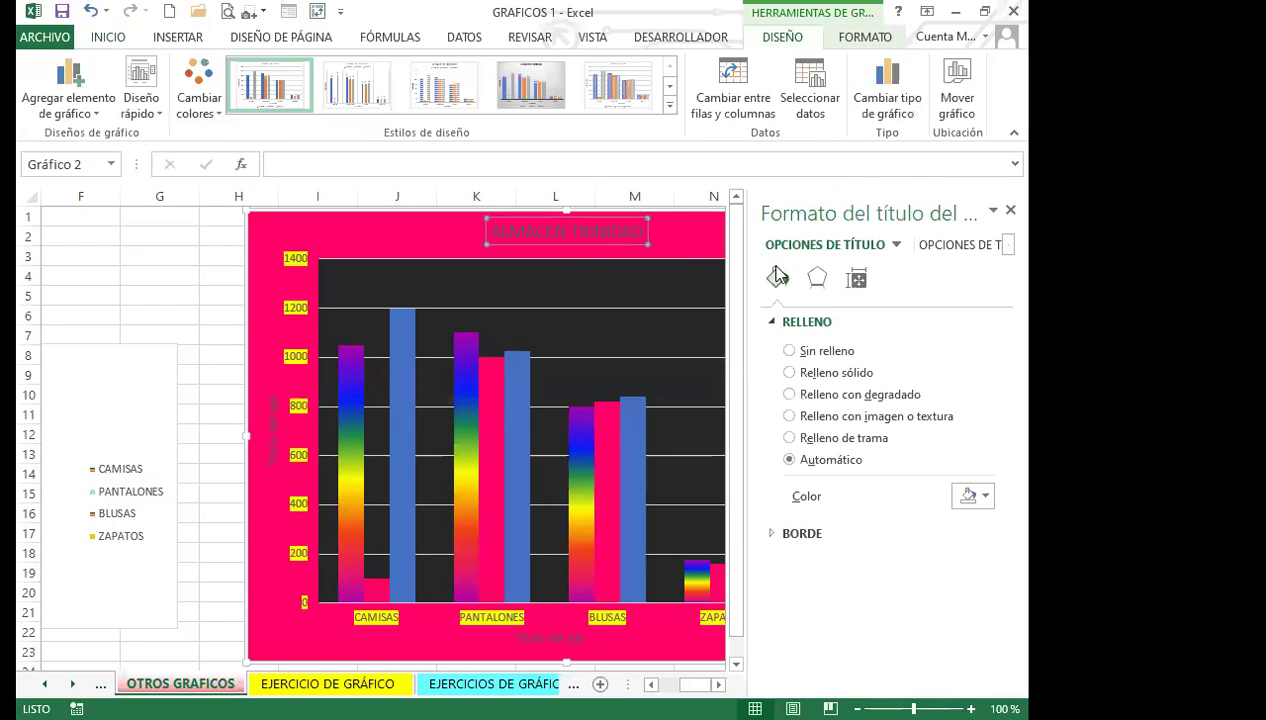
left_click(792, 375)
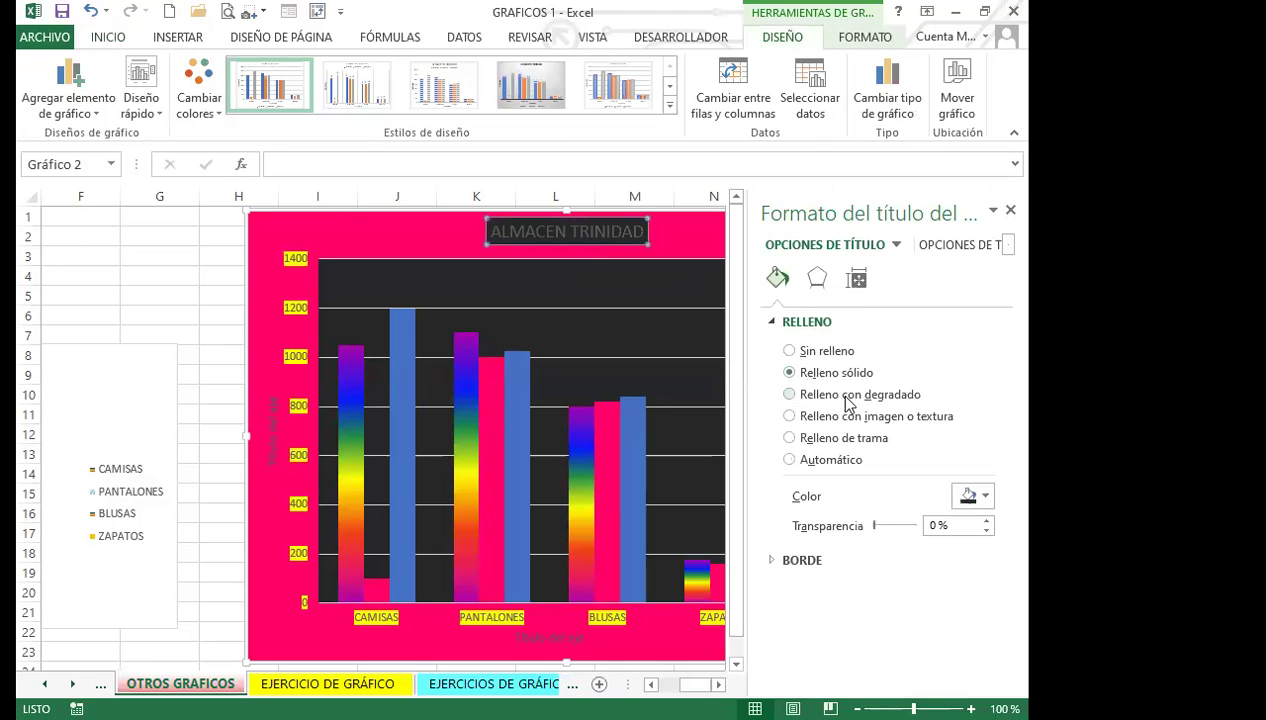
left_click(978, 496)
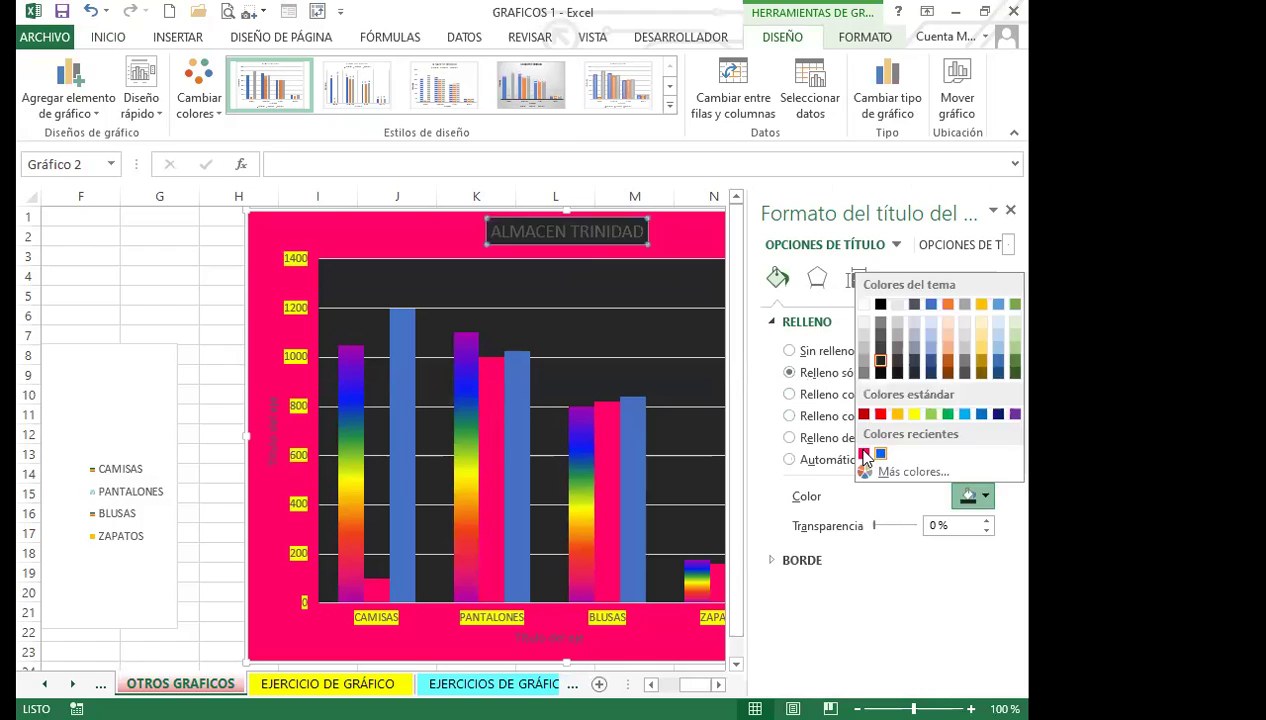
left_click(880, 454)
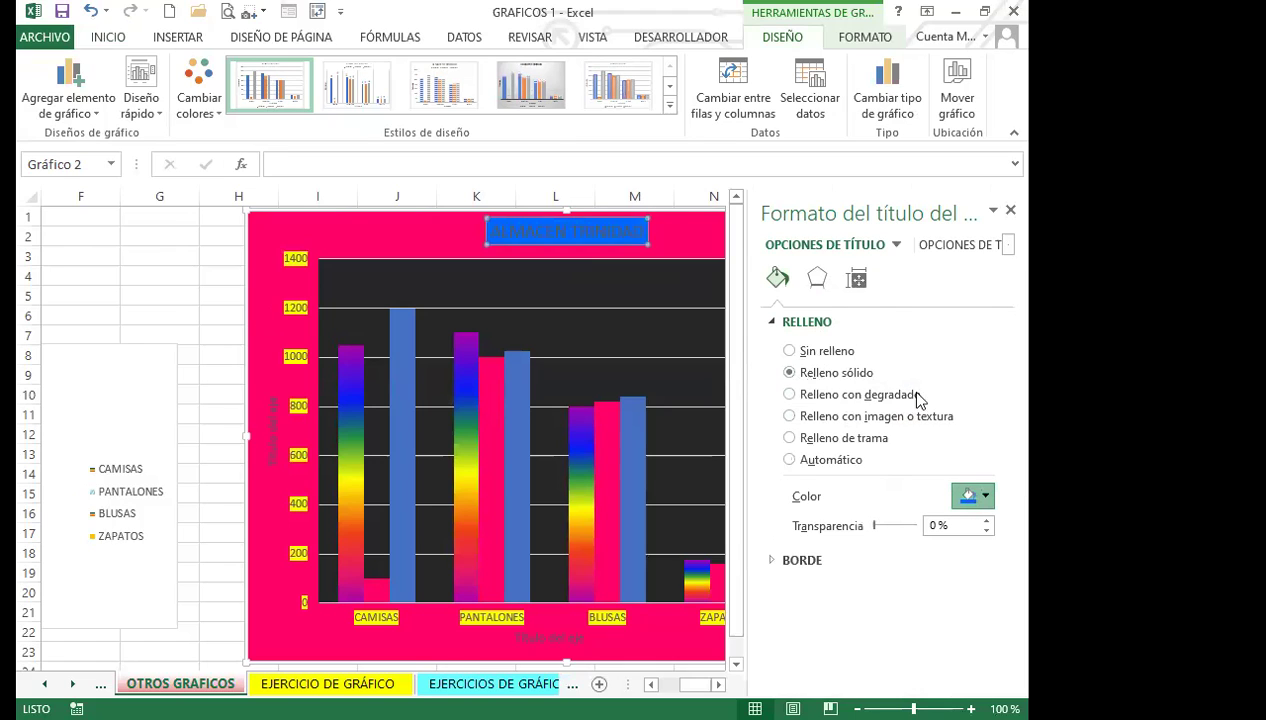
left_click(975, 496)
left_click(852, 309)
left_click(345, 225)
left_click(1010, 210)
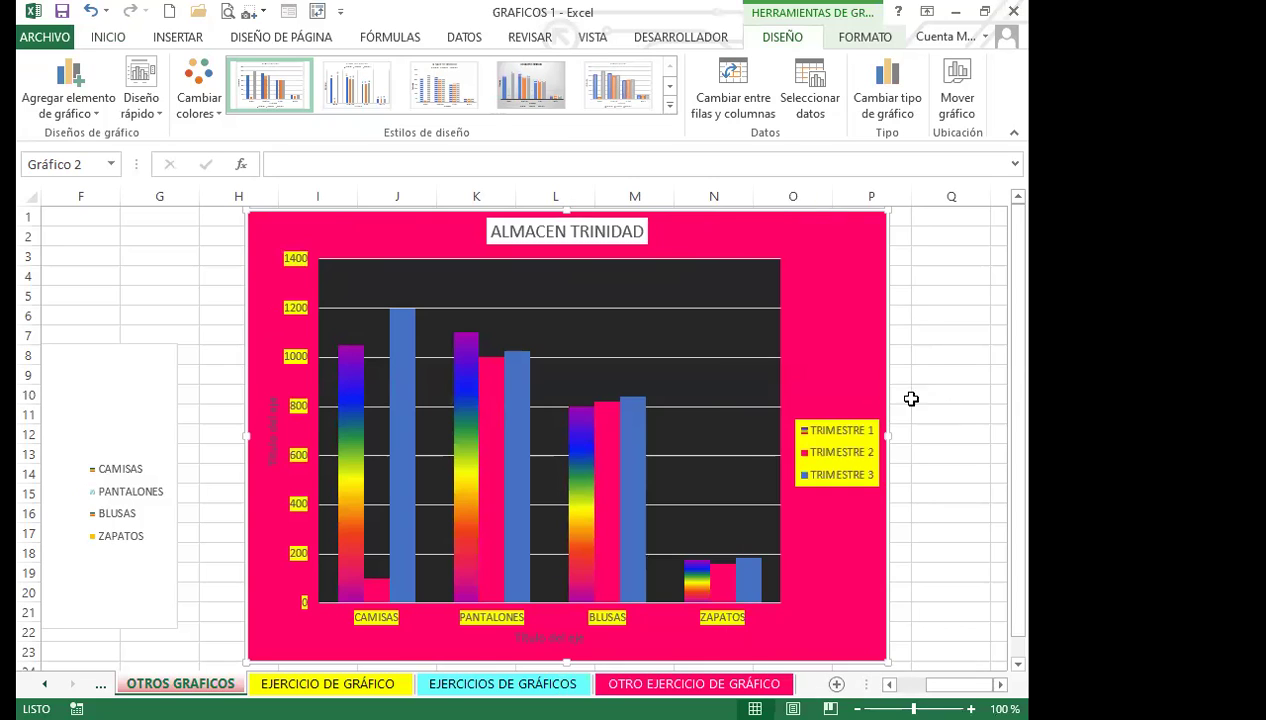
- Look over the recoloured column chart and open the EJERCICIOS DE GRÁFICOS worksheet
scroll(800, 508, "down", 3)
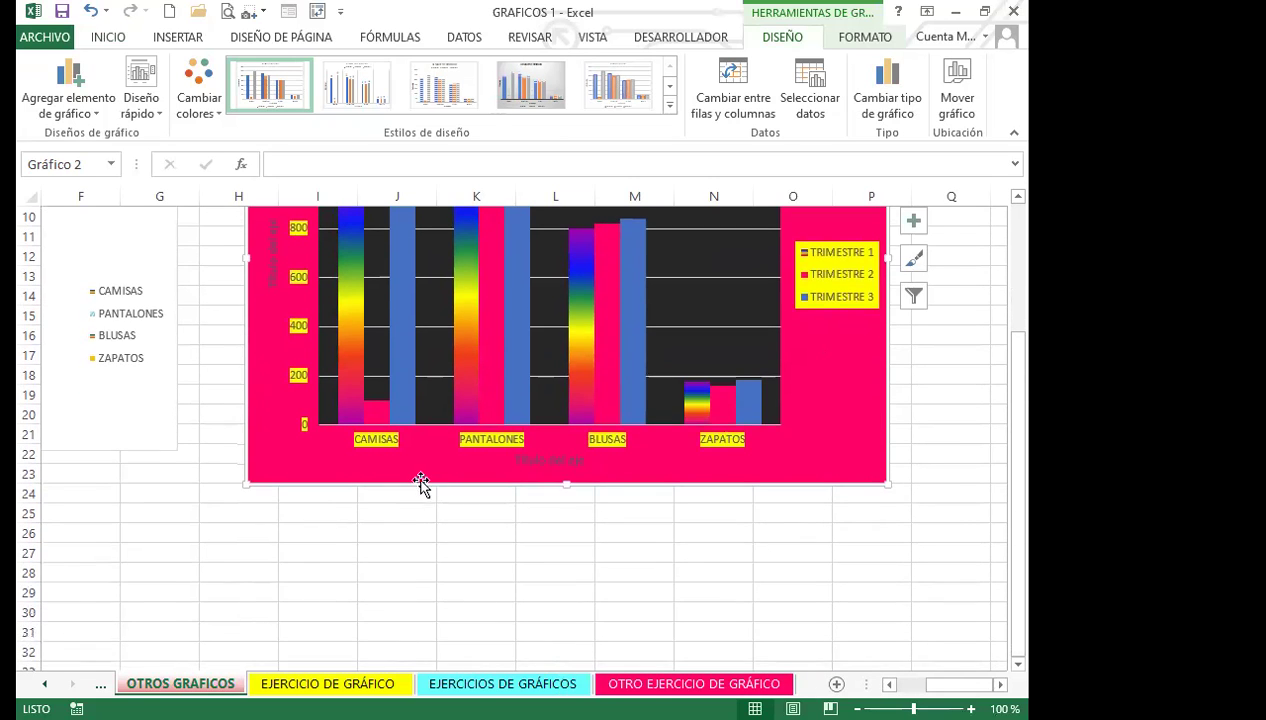
scroll(420, 484, "up", 3)
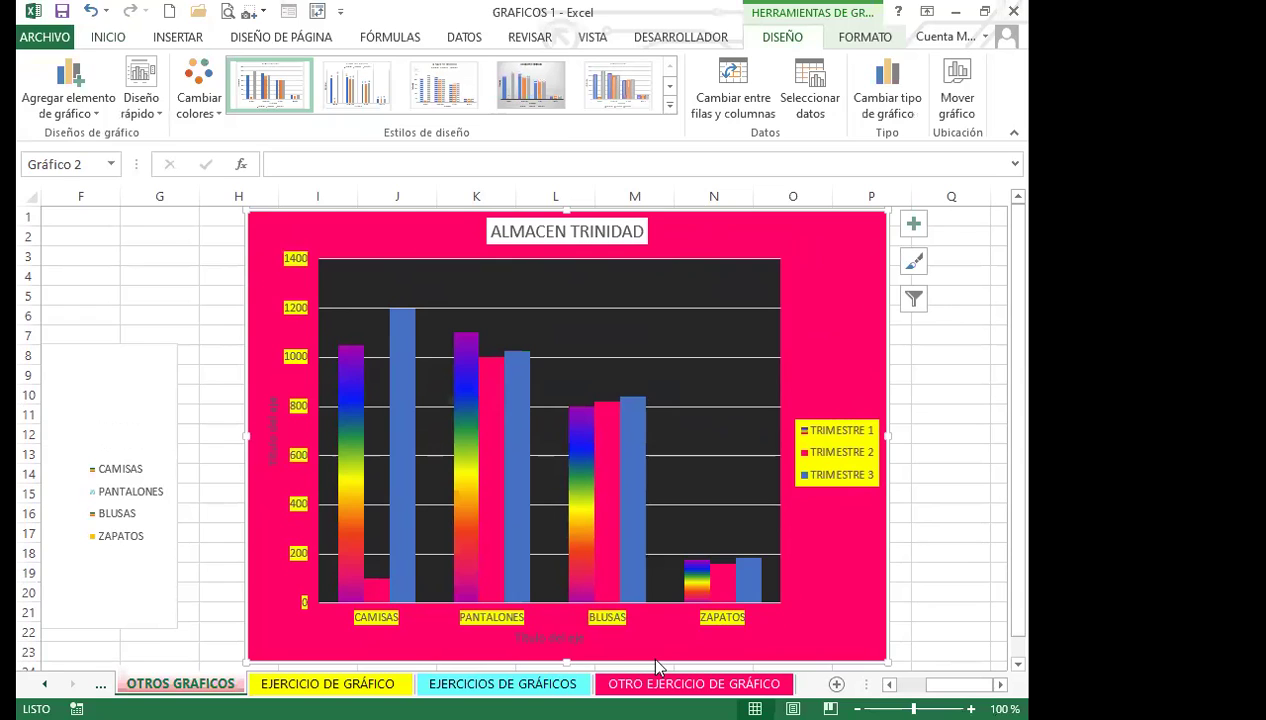
left_click(503, 683)
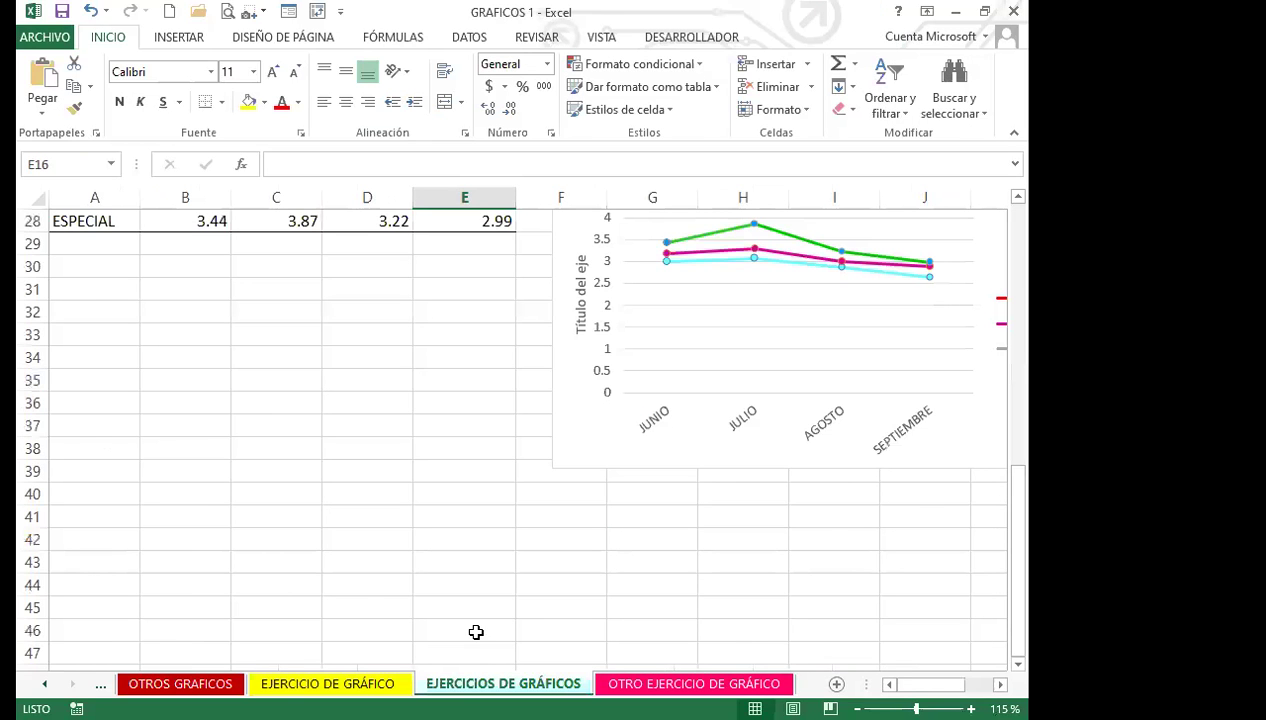
- Examine the NOTAS table and its 3D column chart, including the legend, on the EJERCICIOS DE GRÁFICOS worksheet
scroll(785, 513, "up", 7)
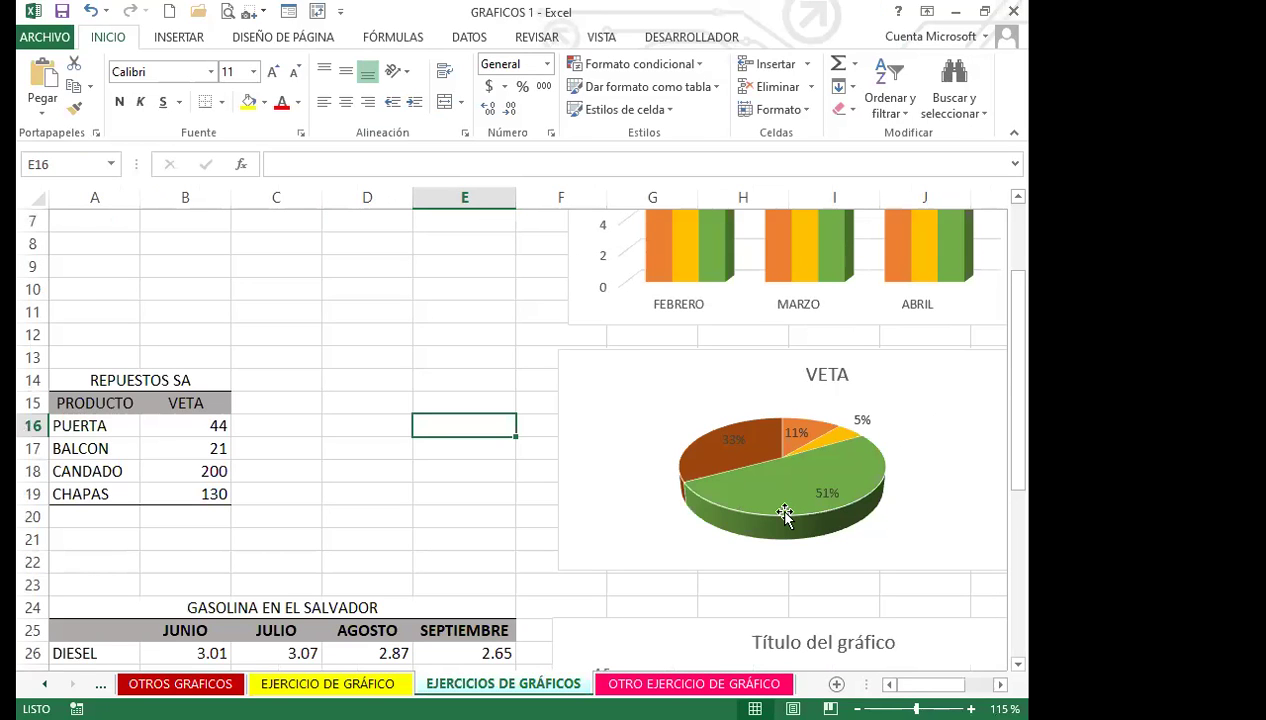
scroll(367, 444, "up", 2)
left_click(390, 410)
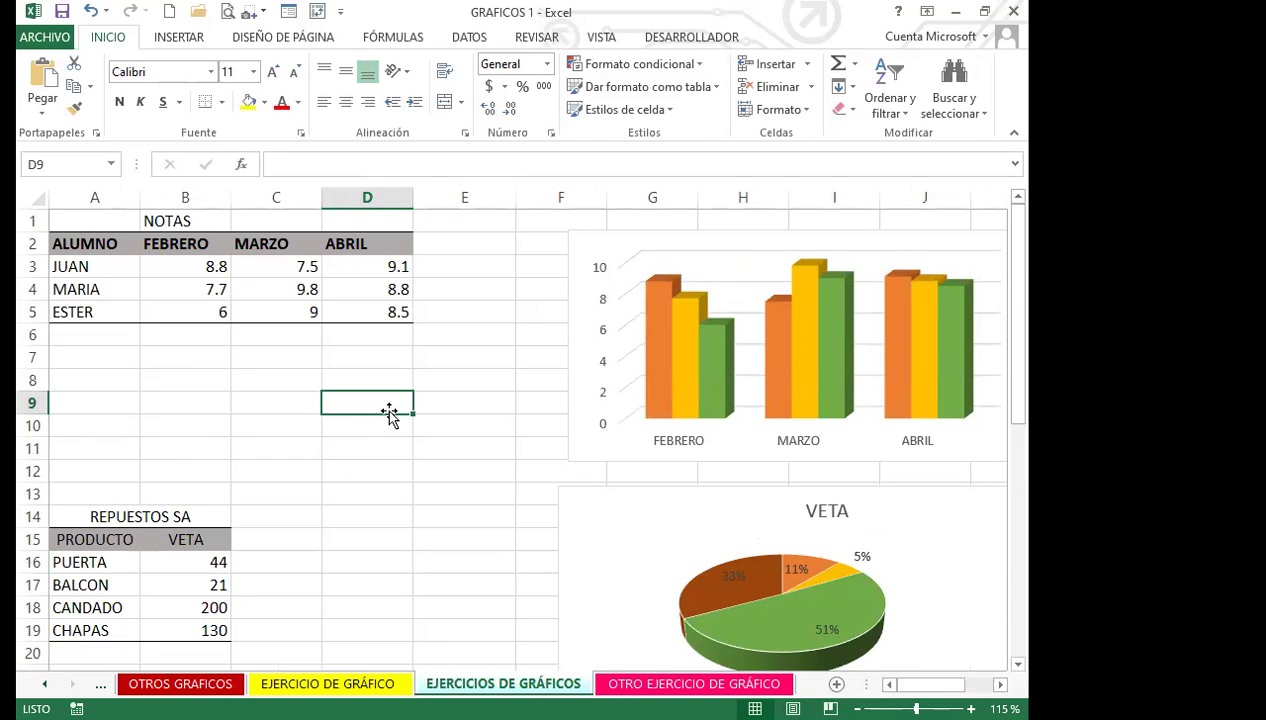
left_click(308, 287)
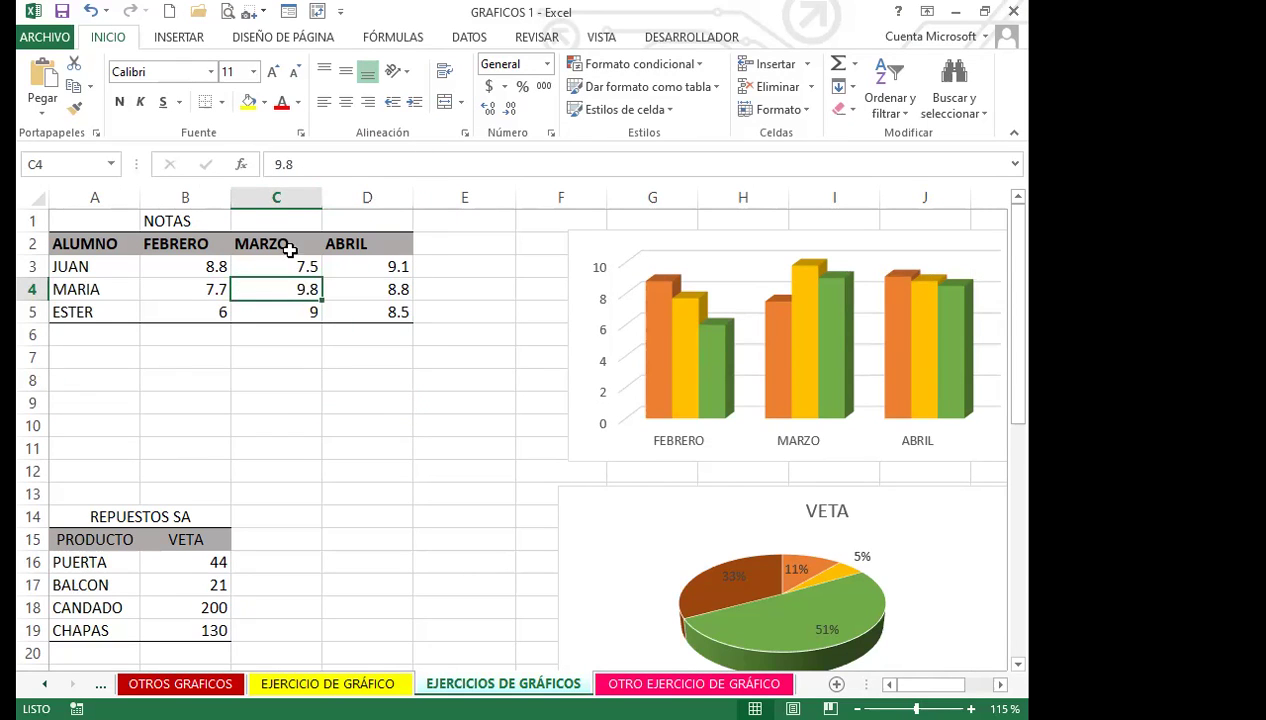
left_click(600, 415)
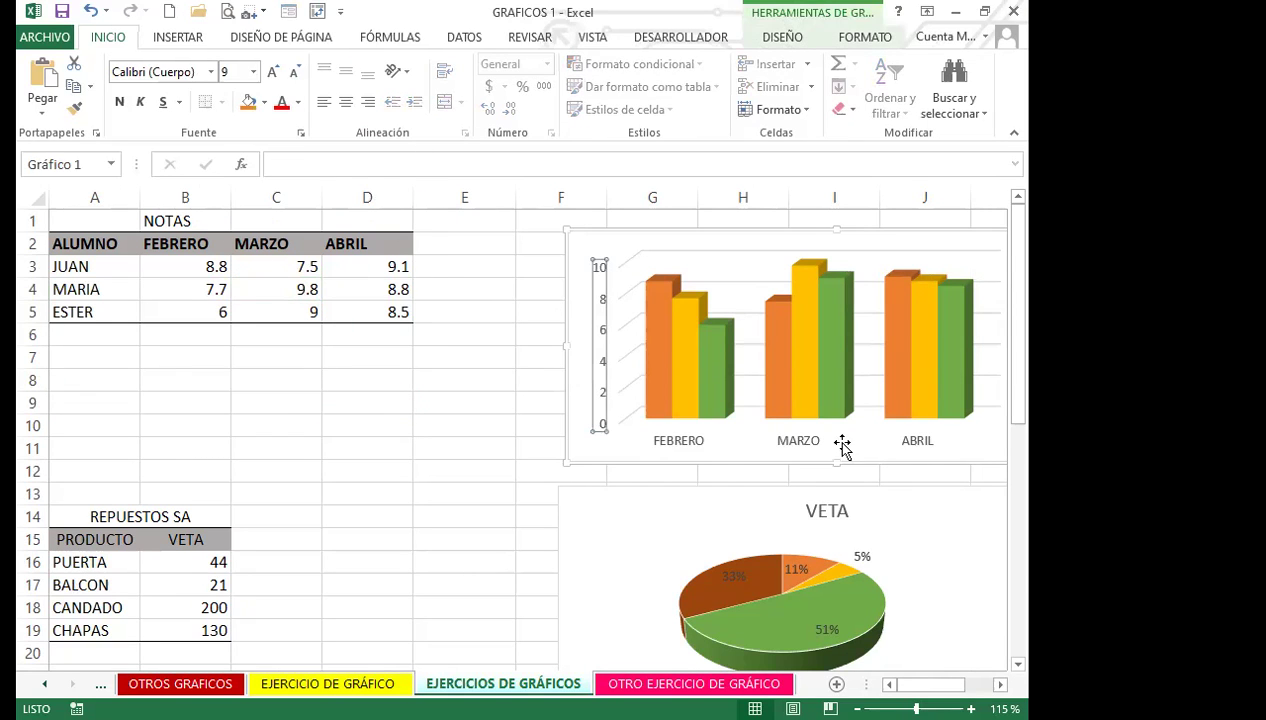
left_click(735, 415)
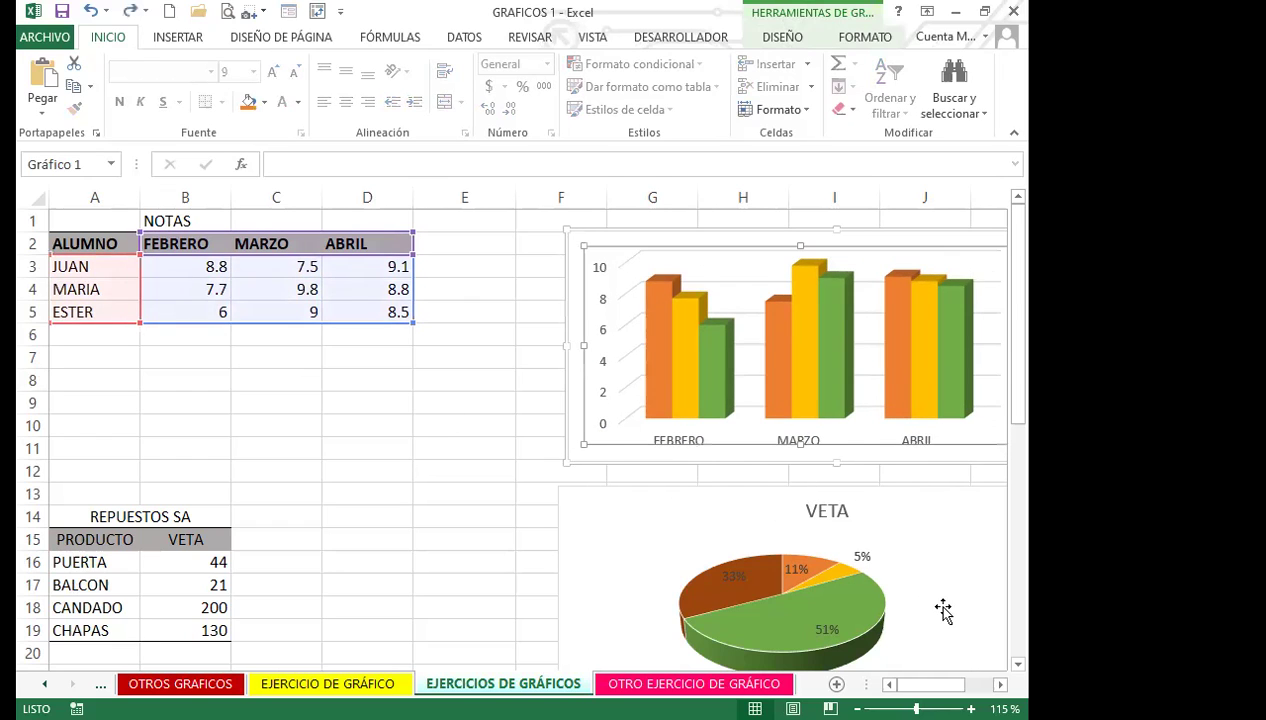
scroll(943, 610, "right", 4)
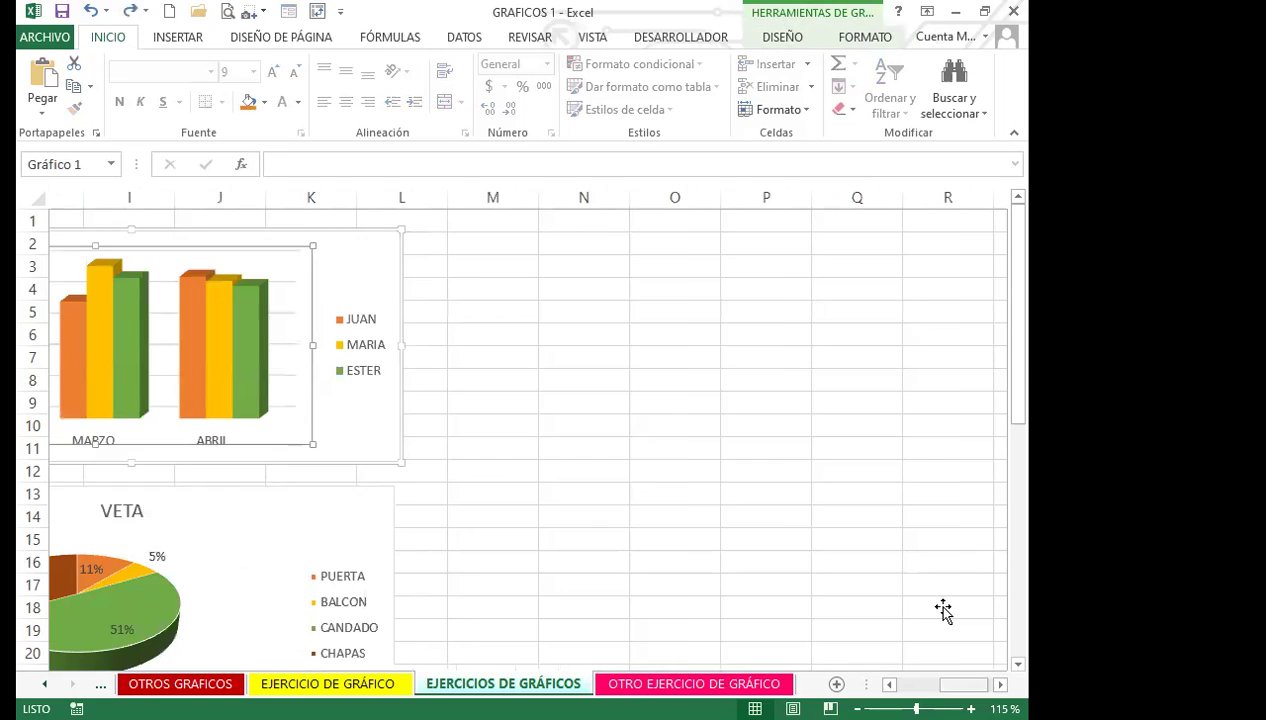
scroll(943, 610, "right", 1)
scroll(943, 610, "left", 3)
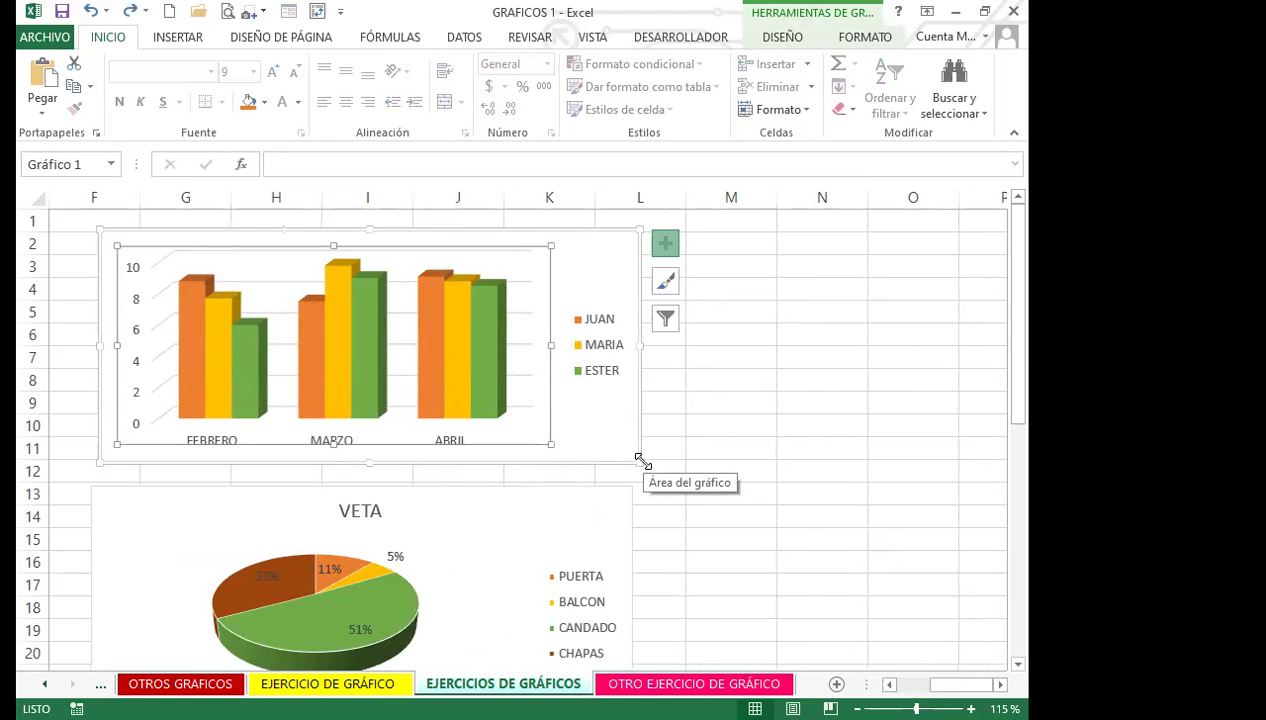
- Shrink the NOTAS column chart and the VETA pie chart, making the pie chart span about rows 13 to 18, and deselect it
left_click_drag(644, 460, 481, 348)
left_click(636, 460)
scroll(537, 483, "down", 1)
scroll(537, 481, "up", 1)
scroll(537, 483, "down", 3)
left_click(582, 497)
left_click_drag(633, 503, 513, 420)
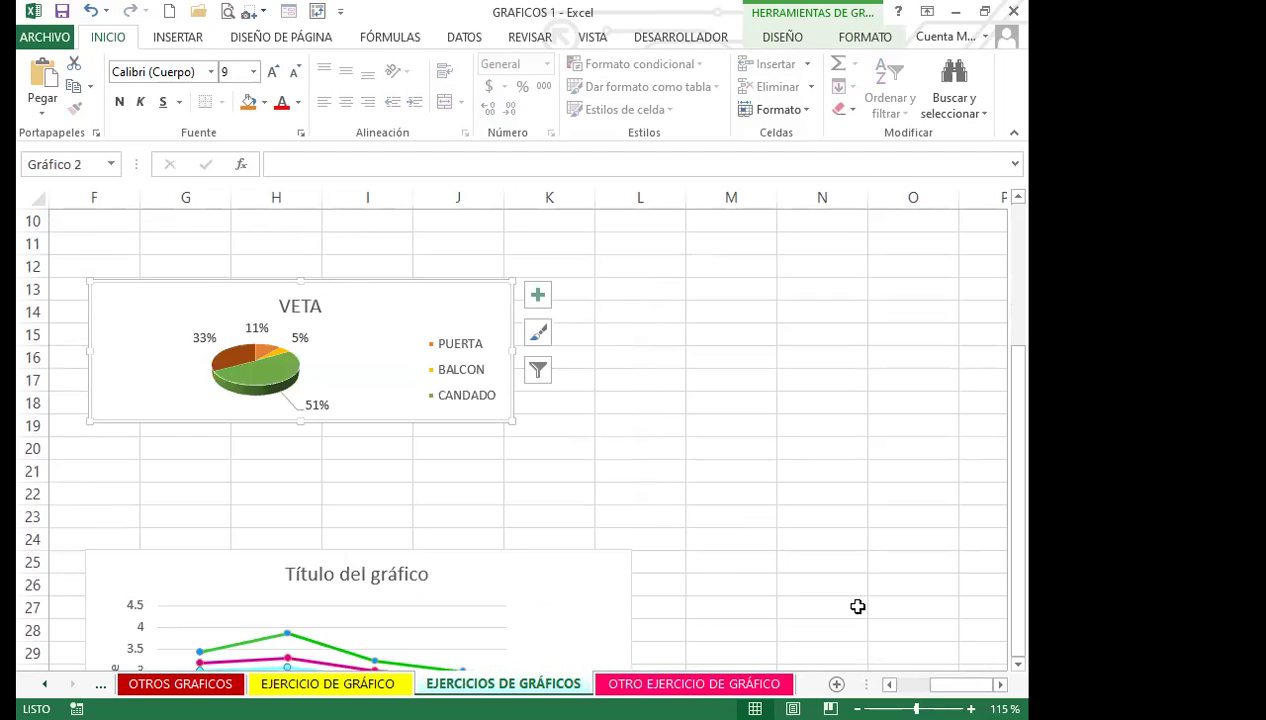
left_click(438, 497)
left_click(442, 512)
- Examine the GASOLINA EN EL SALVADOR price table and the line chart built from it, including its legend
scroll(446, 515, "down", 2)
scroll(444, 472, "up", 1)
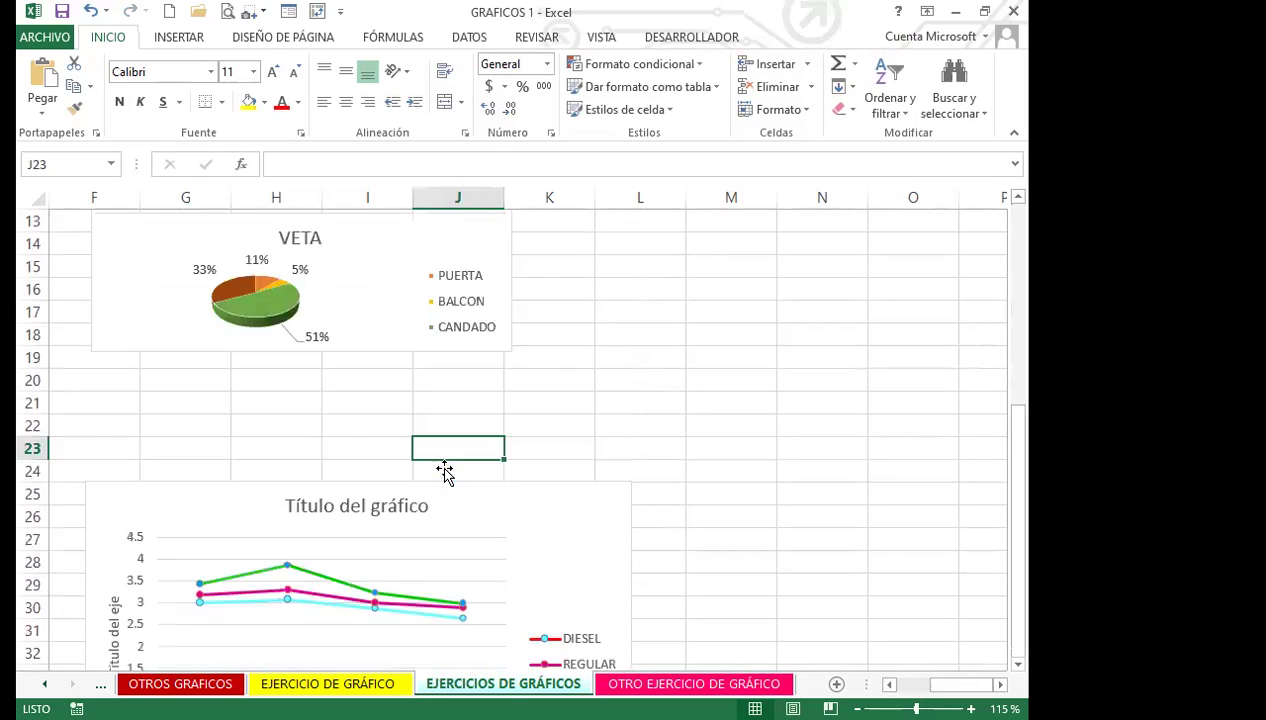
scroll(445, 474, "down", 1)
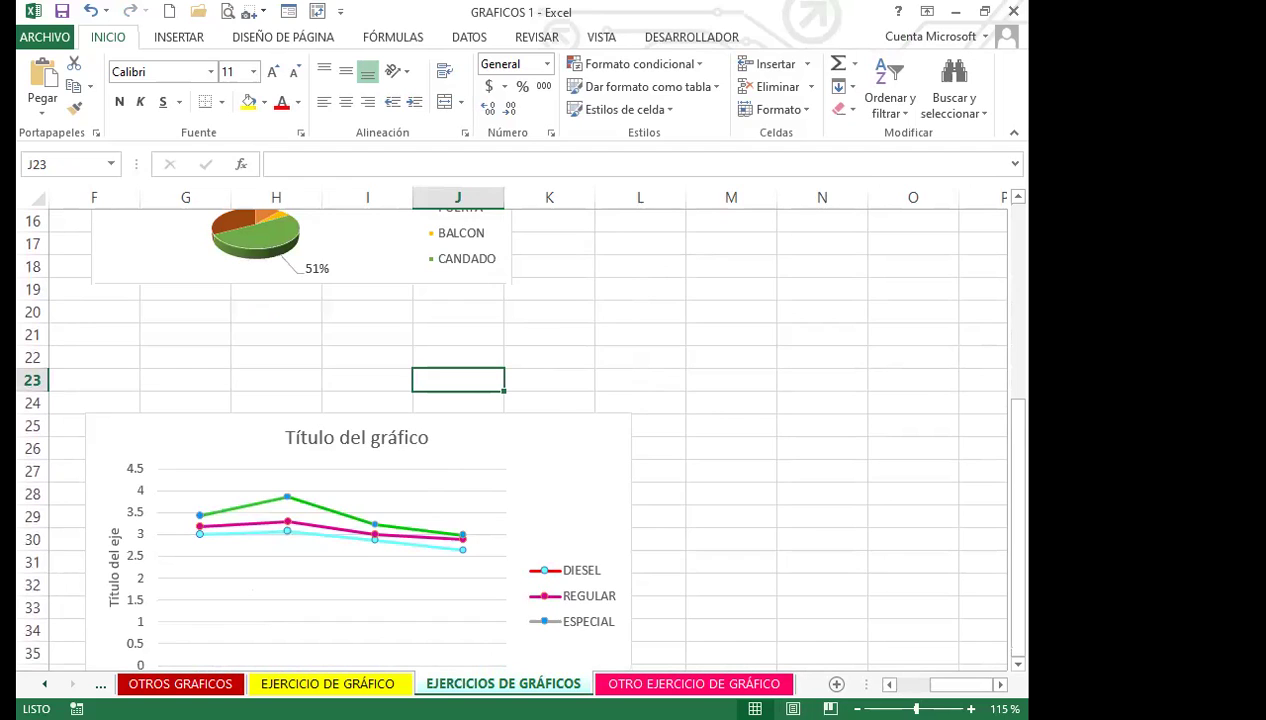
scroll(520, 430, "left", 3)
scroll(590, 604, "left", 1)
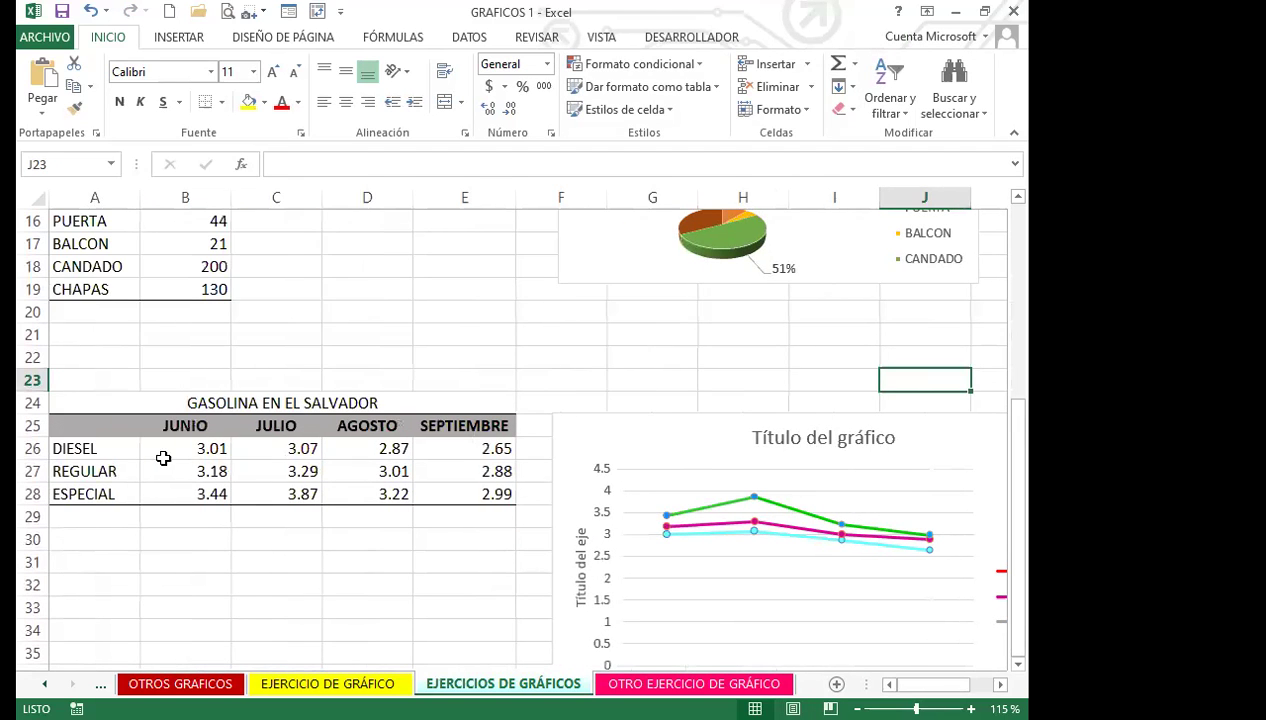
left_click(155, 452)
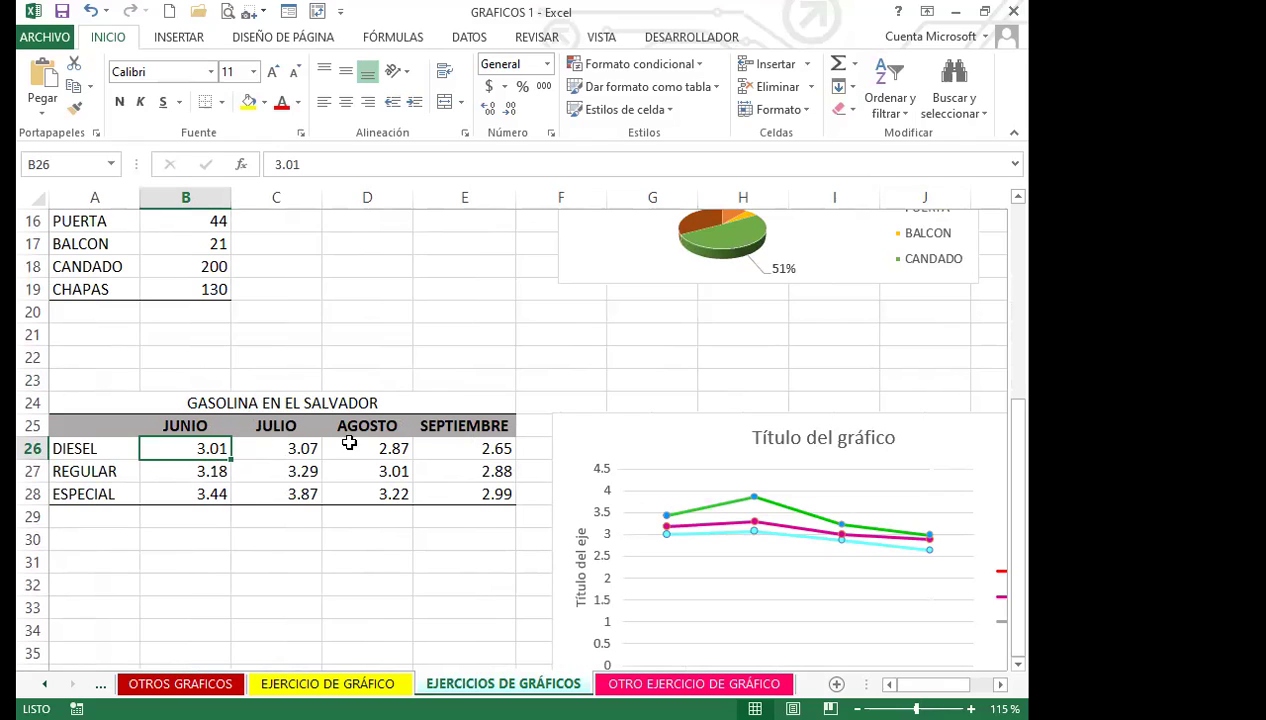
left_click(359, 484)
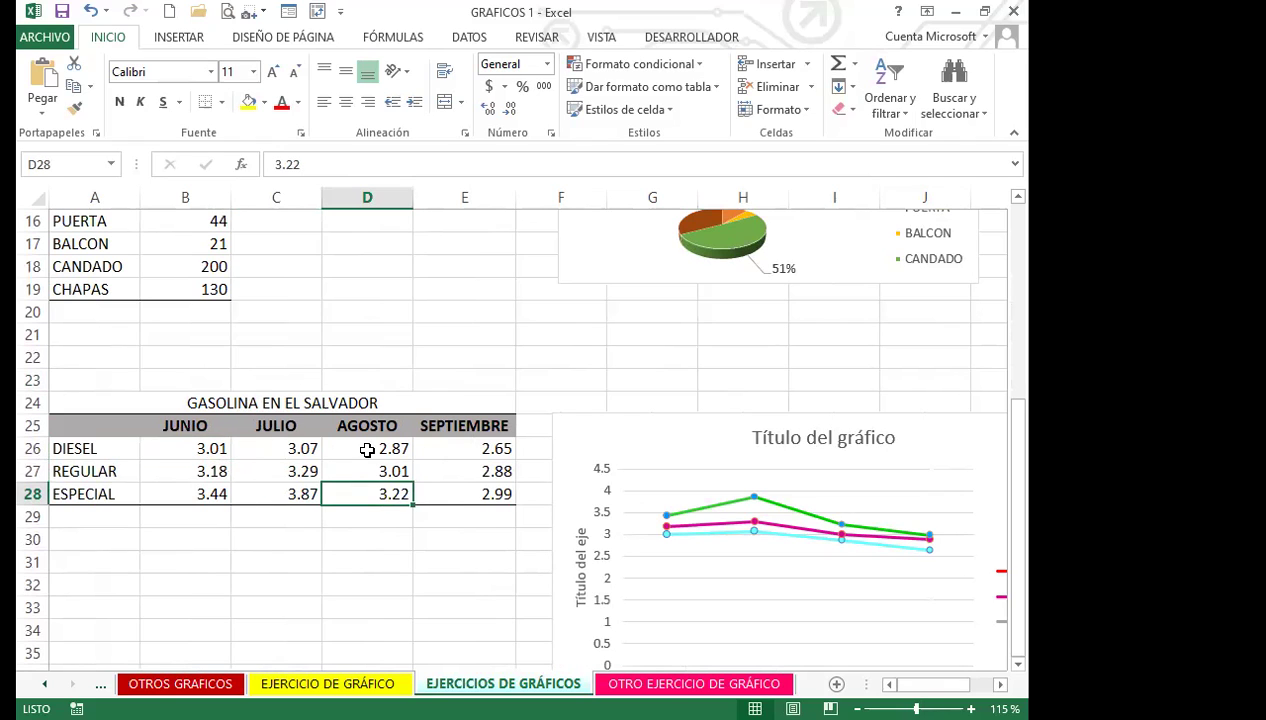
left_click(350, 466)
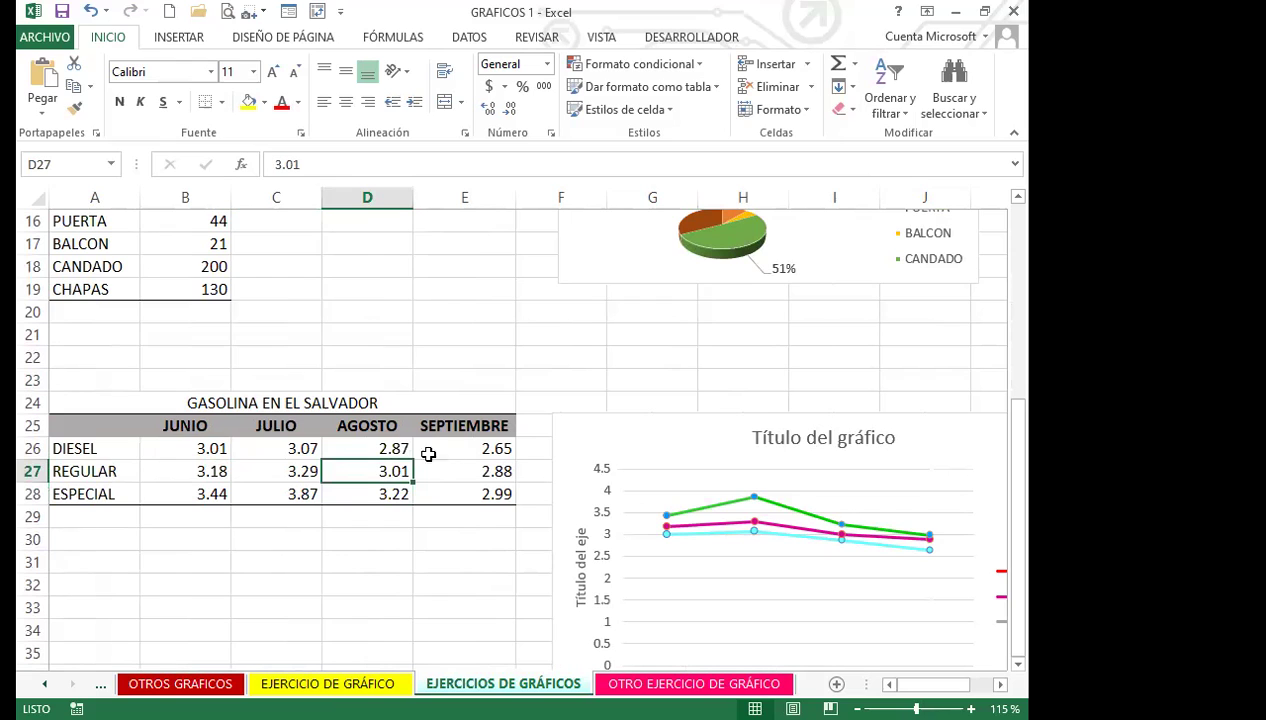
left_click(684, 446)
scroll(735, 429, "down", 2)
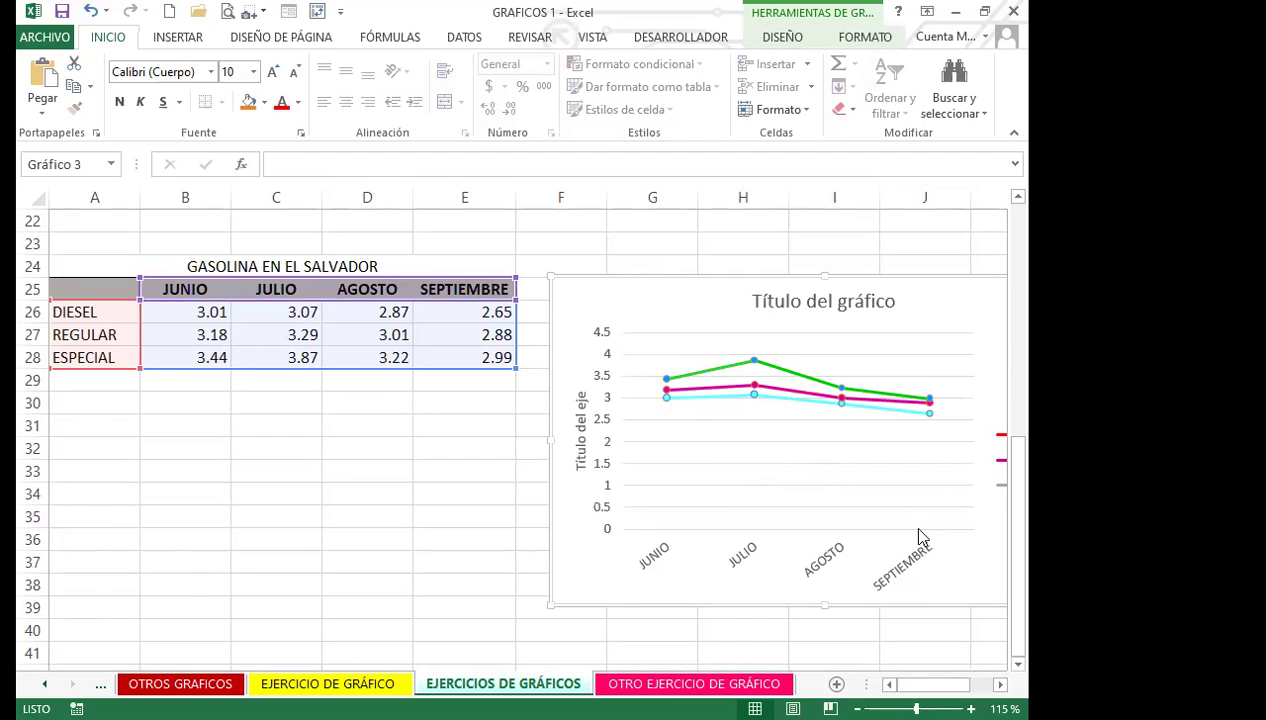
scroll(949, 597, "right", 2)
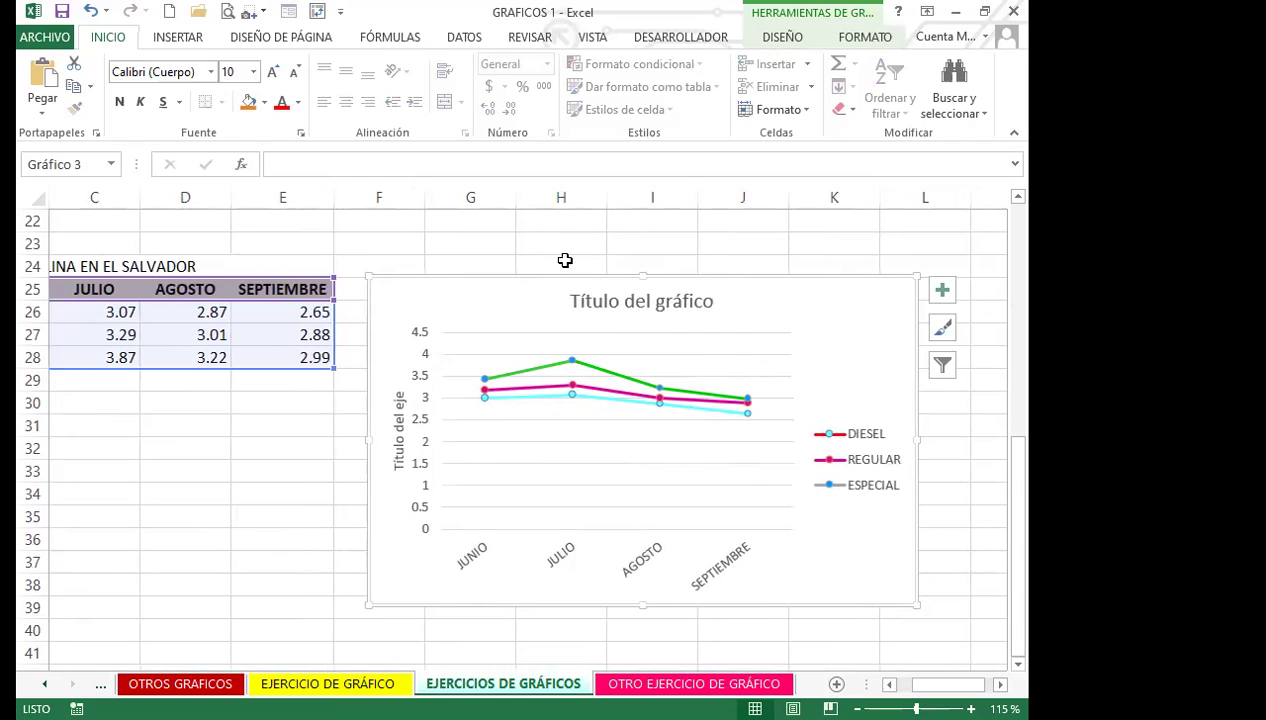
- Read the JULIO values of the ESPECIAL, REGULAR and DIESEL series on the gasoline line chart, and deselect the chart
left_click(573, 362)
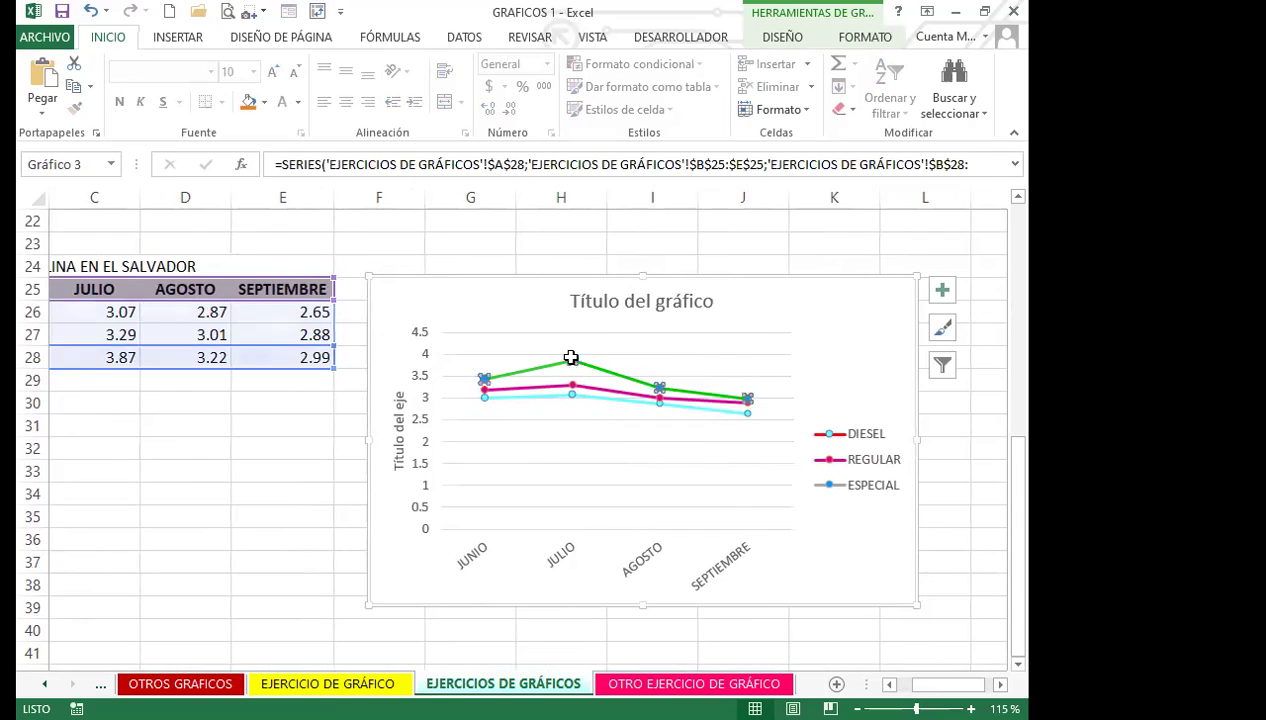
mouse_move(573, 359)
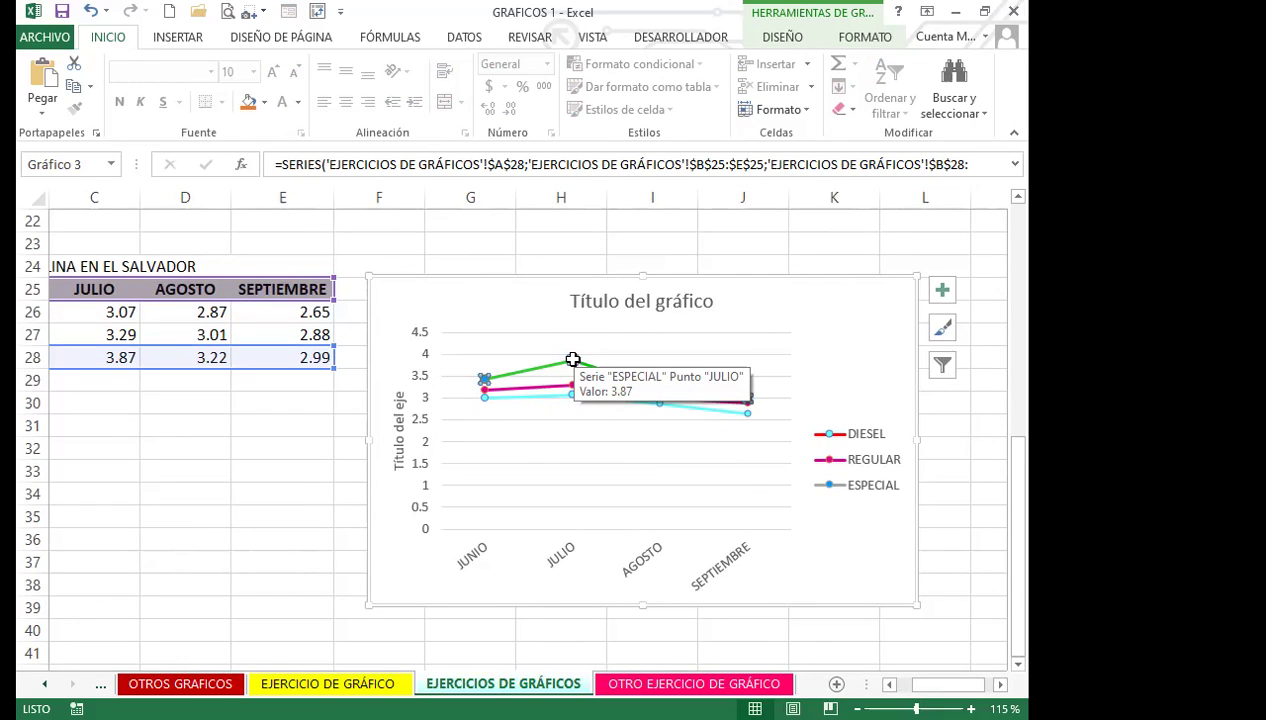
left_click(570, 383)
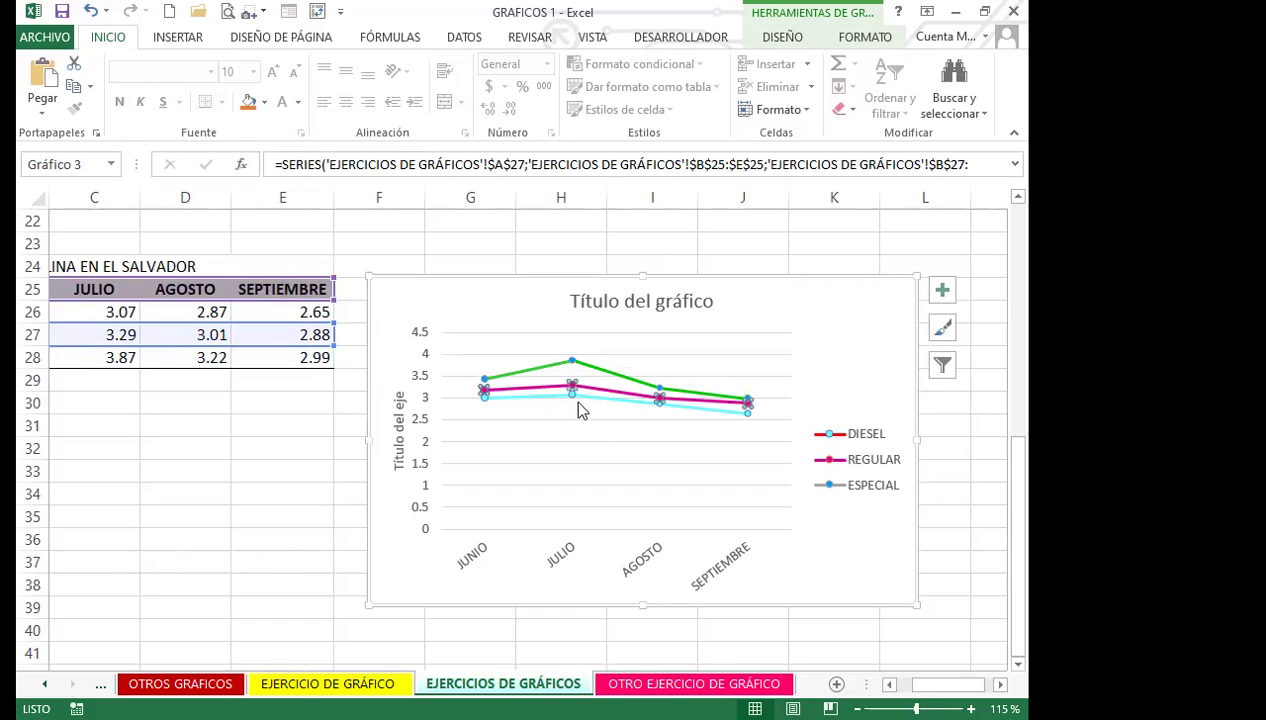
mouse_move(574, 400)
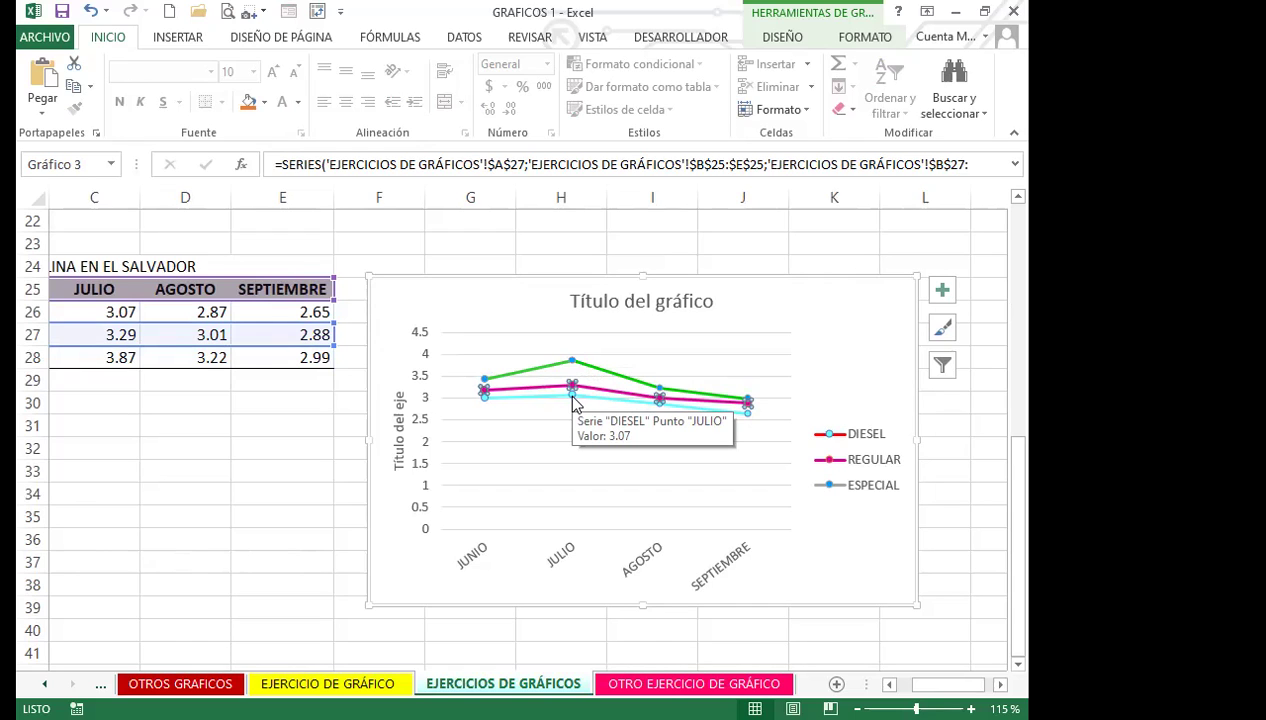
left_click(289, 483)
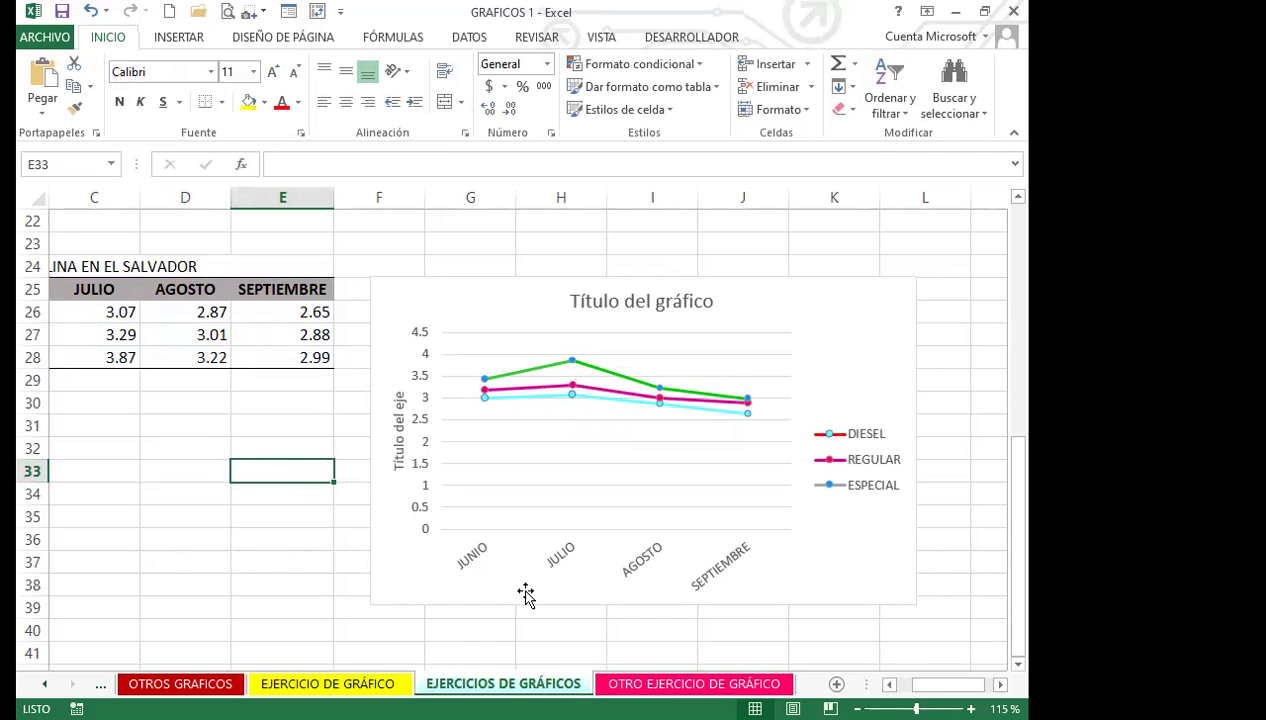
- Look over the monthly table of three products on the OTRO EJERCICIO DE GRÁFICO worksheet
key("ctrl+Page_Down")
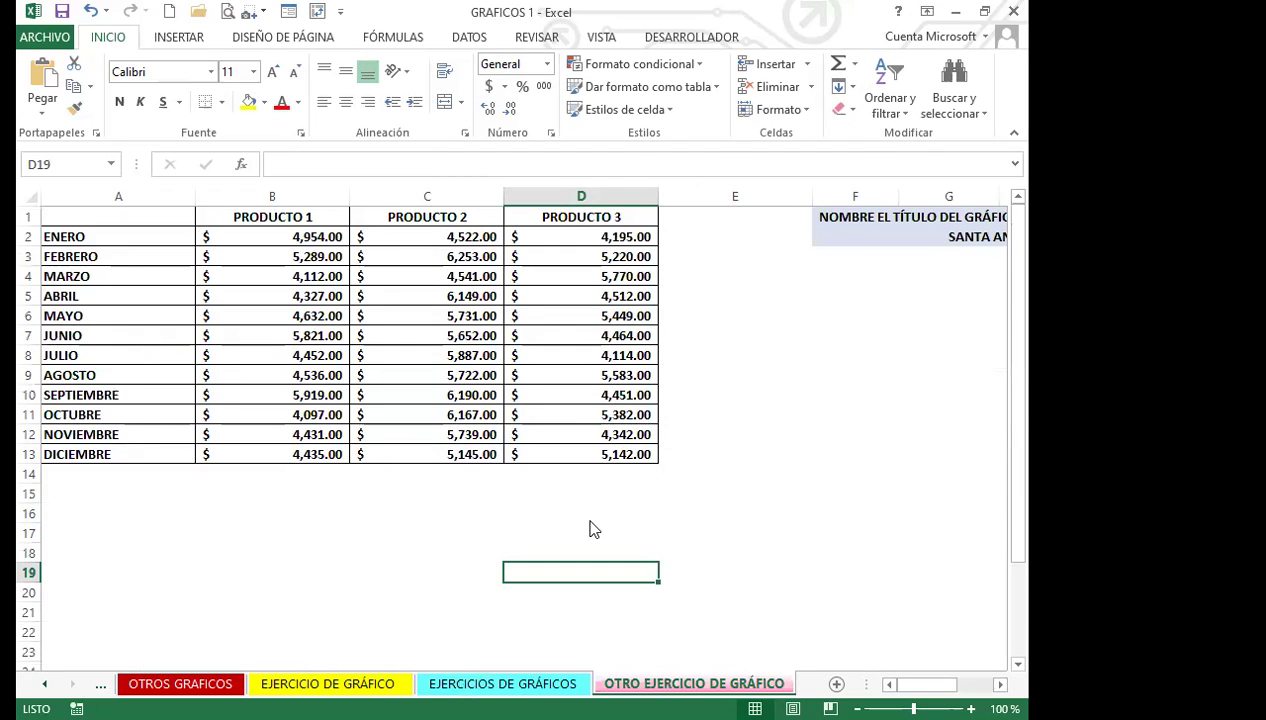
left_click(598, 436)
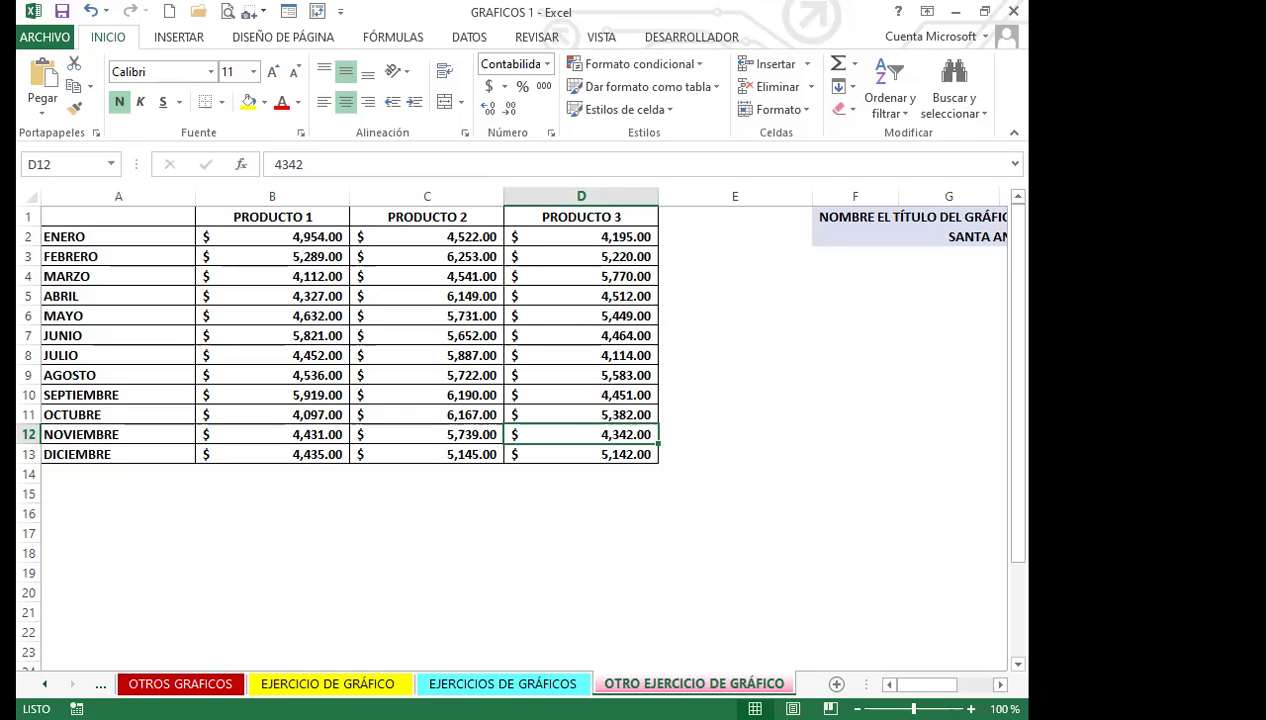
- Return to the ALMACEN TRINIDAD chart on the OTROS GRAFICOS worksheet, deselect it and switch to the closing slide of the PowerPoint presentation
left_click(180, 684)
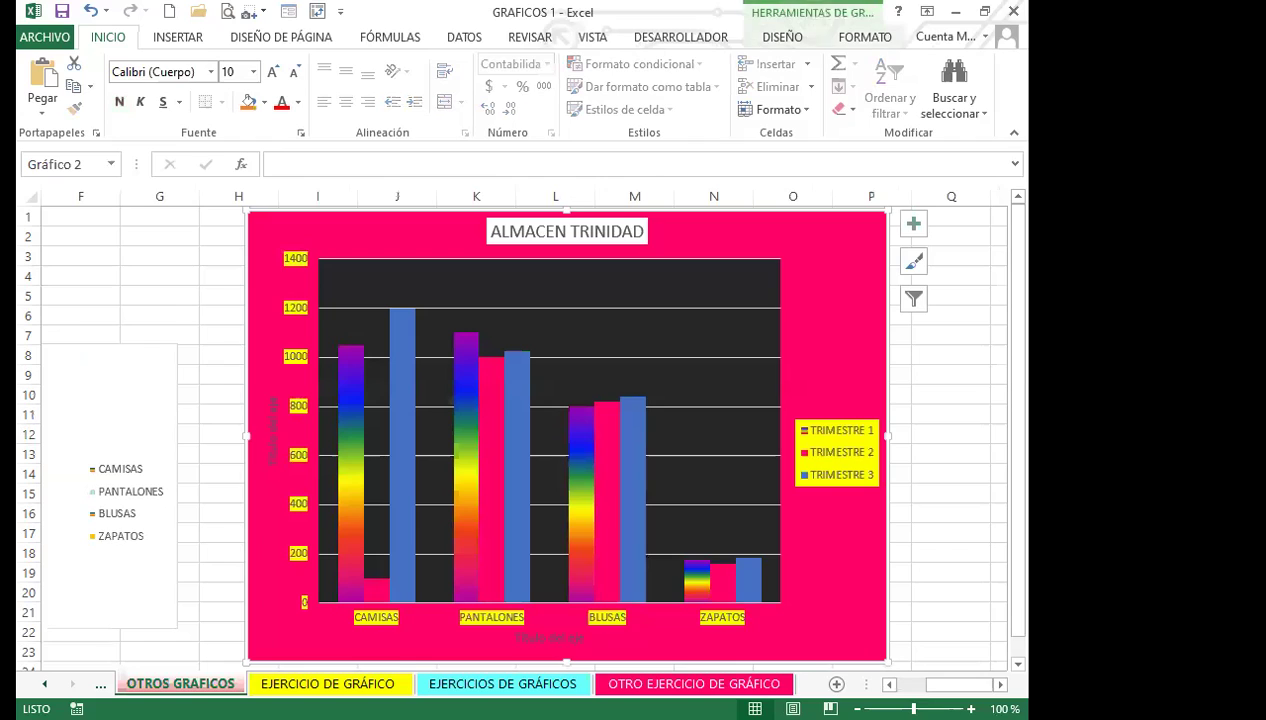
left_click(213, 553)
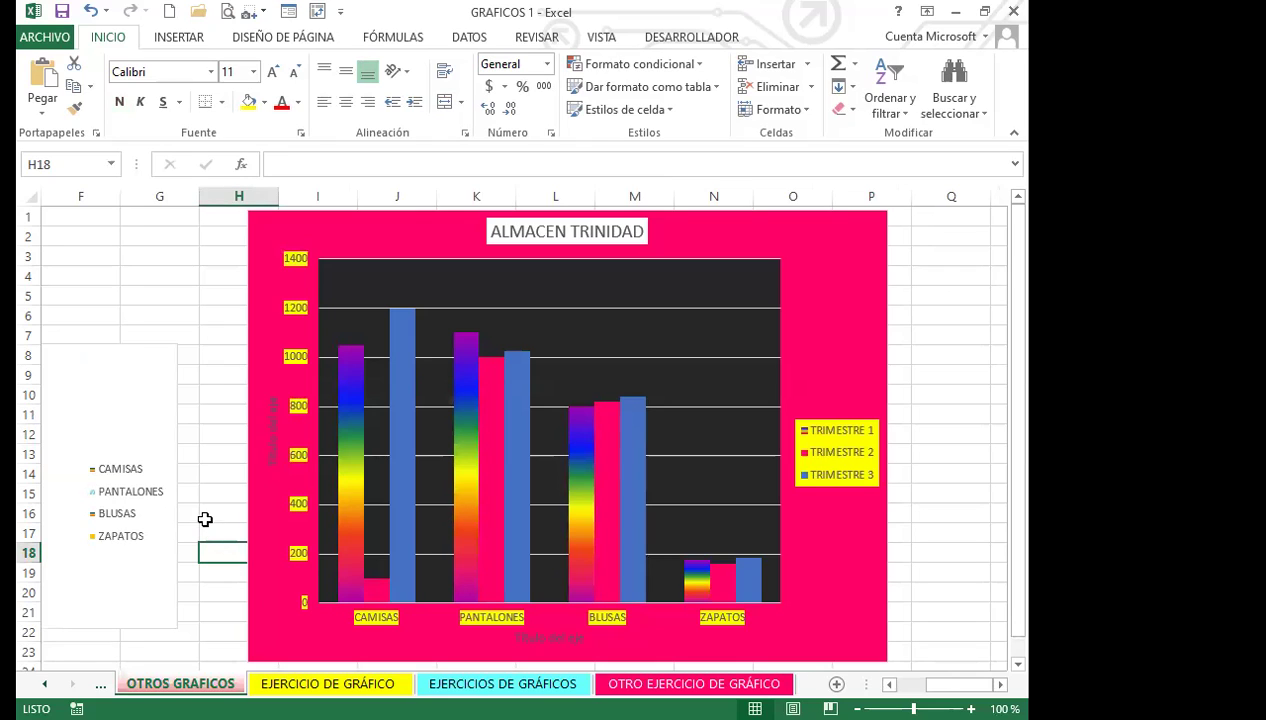
left_click(209, 510)
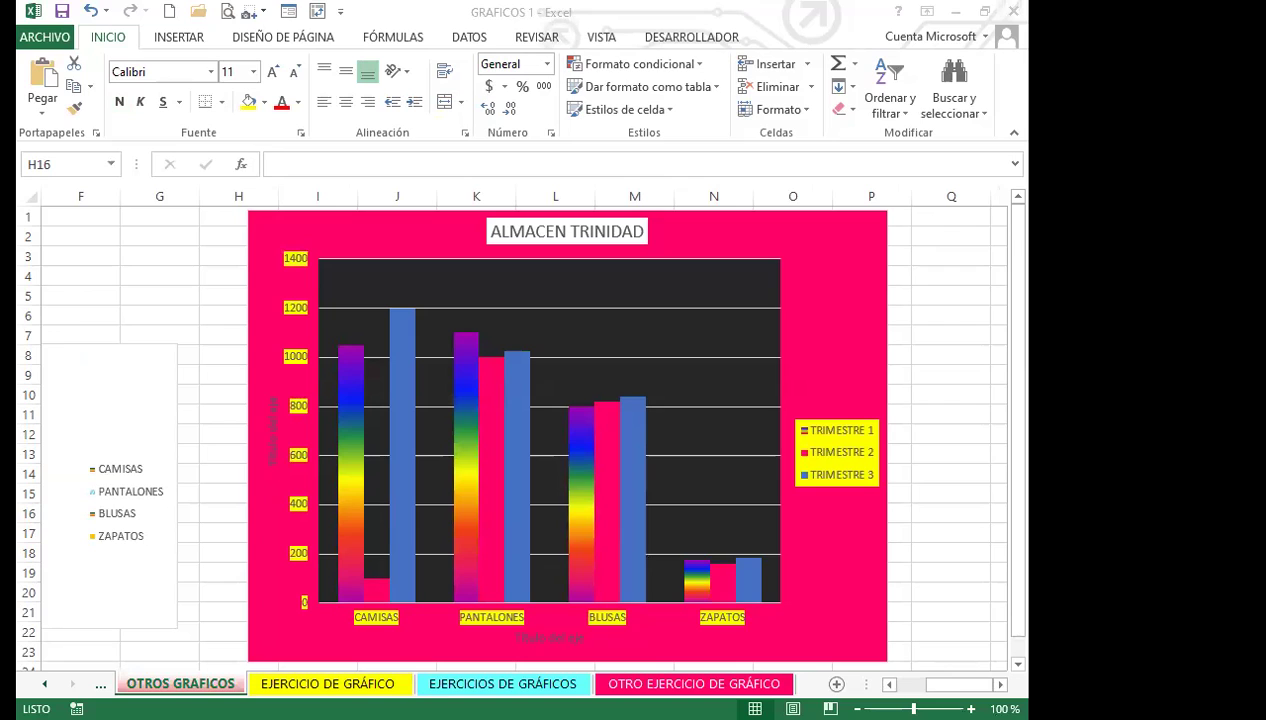
key("alt+Tab")
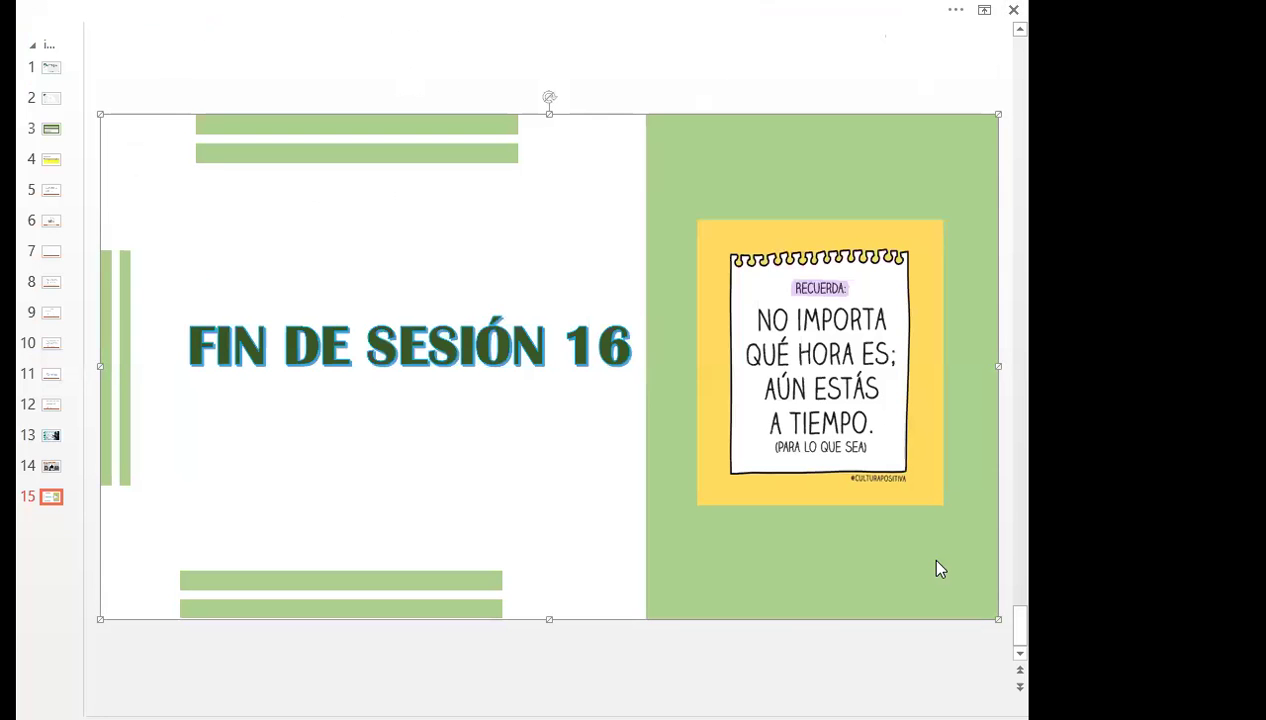